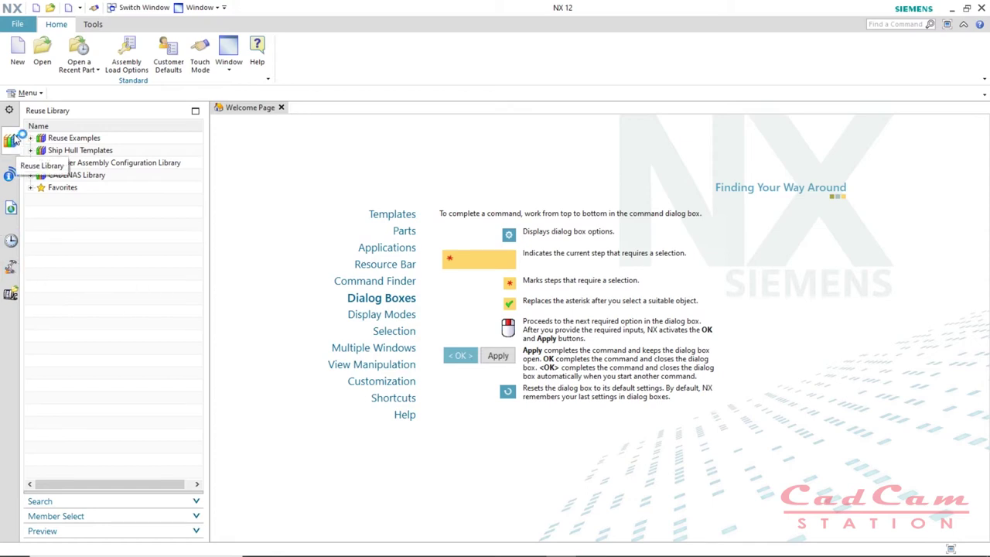
# Step: Look through the Reuse Library, History, Roles and Manufacturing Machine Samples resources
pyautogui.click(10, 208)
pyautogui.click(11, 241)
pyautogui.click(12, 268)
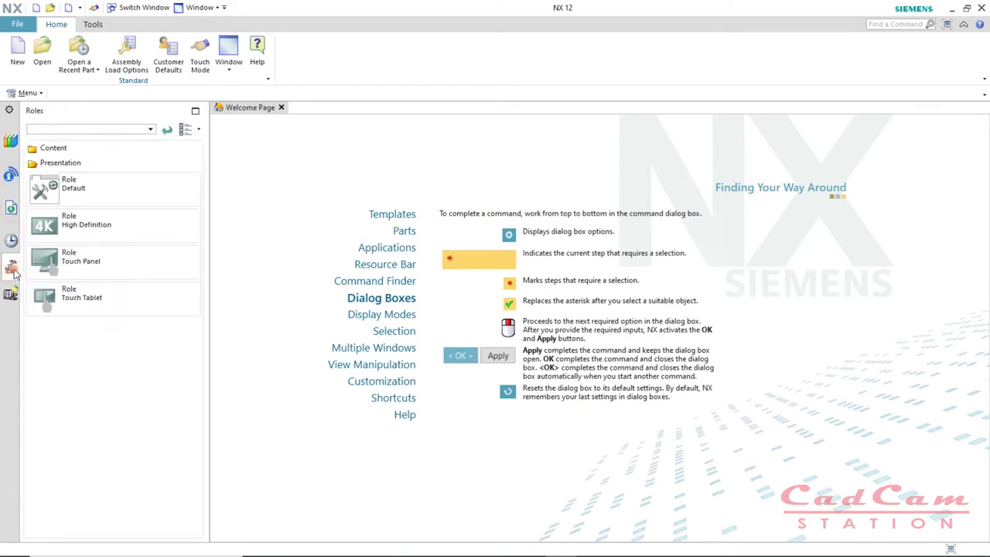
pyautogui.click(11, 294)
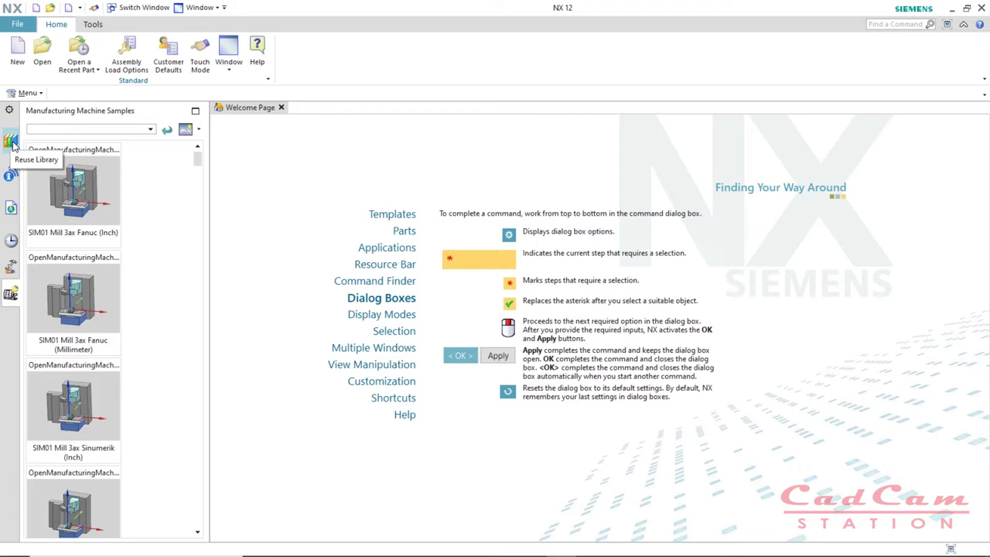
pyautogui.click(11, 142)
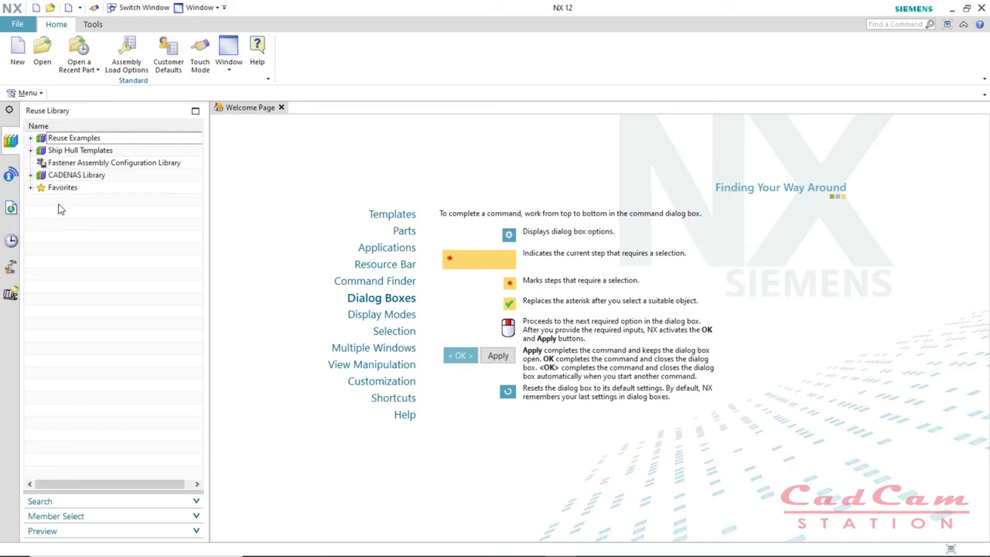
pyautogui.click(11, 242)
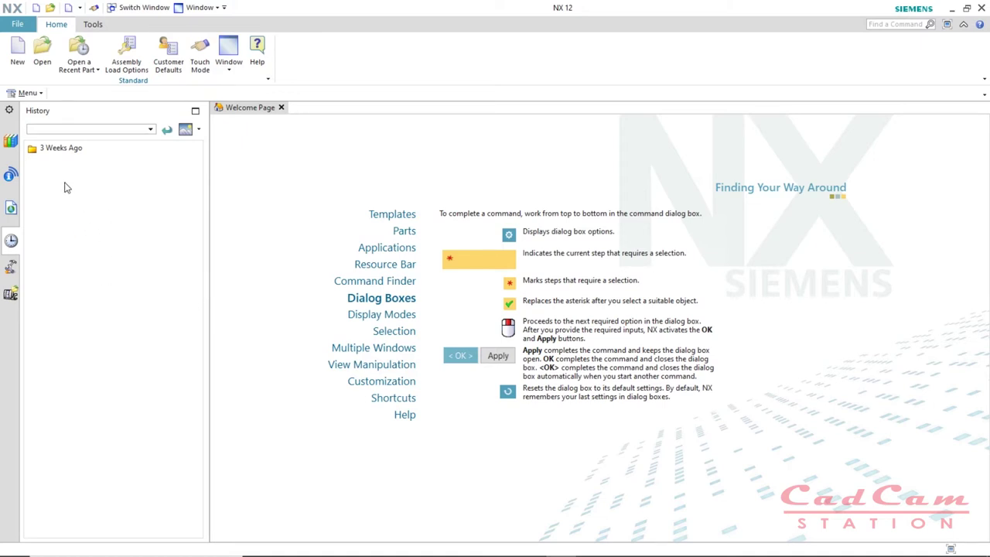
pyautogui.click(11, 268)
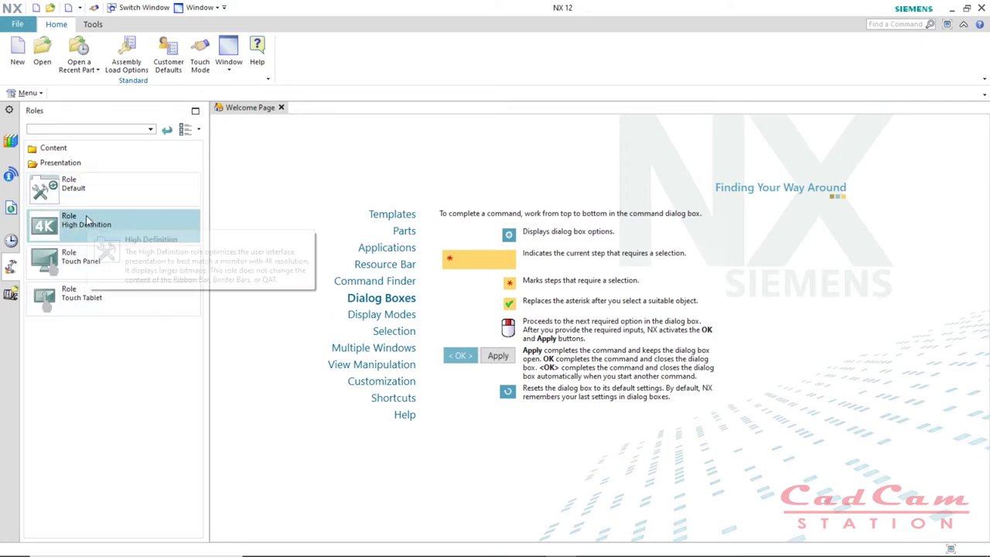
pyautogui.click(64, 232)
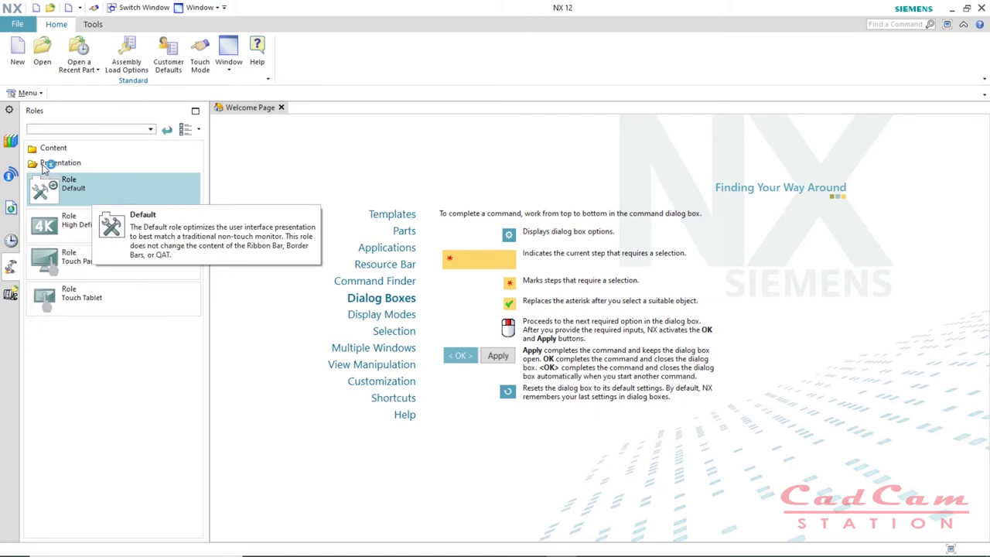
pyautogui.click(9, 296)
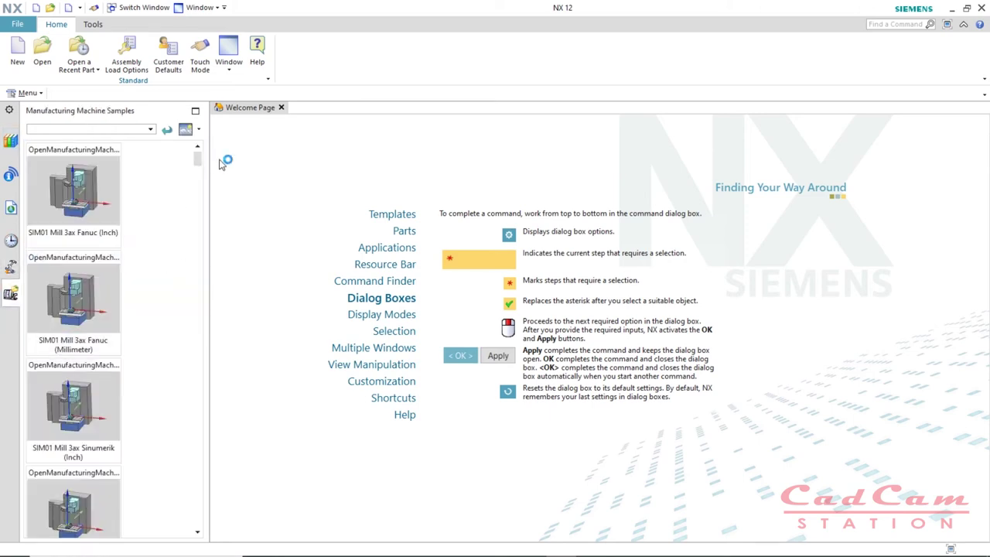
pyautogui.moveTo(198, 159)
pyautogui.mouseDown()
pyautogui.moveTo(200, 217)
pyautogui.moveTo(200, 160)
pyautogui.mouseUp()
# Step: Start creating a new file and move the template dialog slightly aside
pyautogui.click(17, 50)
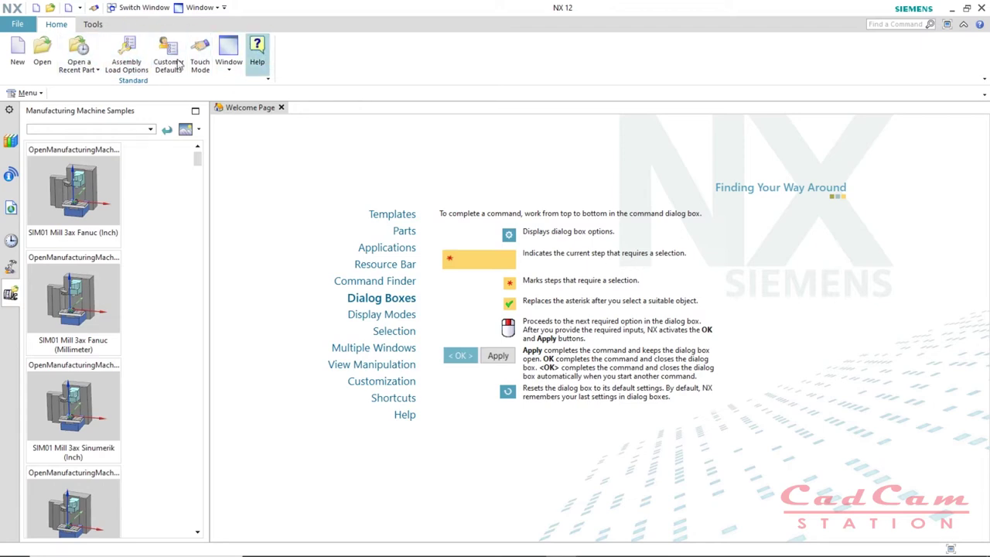
pyautogui.click(22, 55)
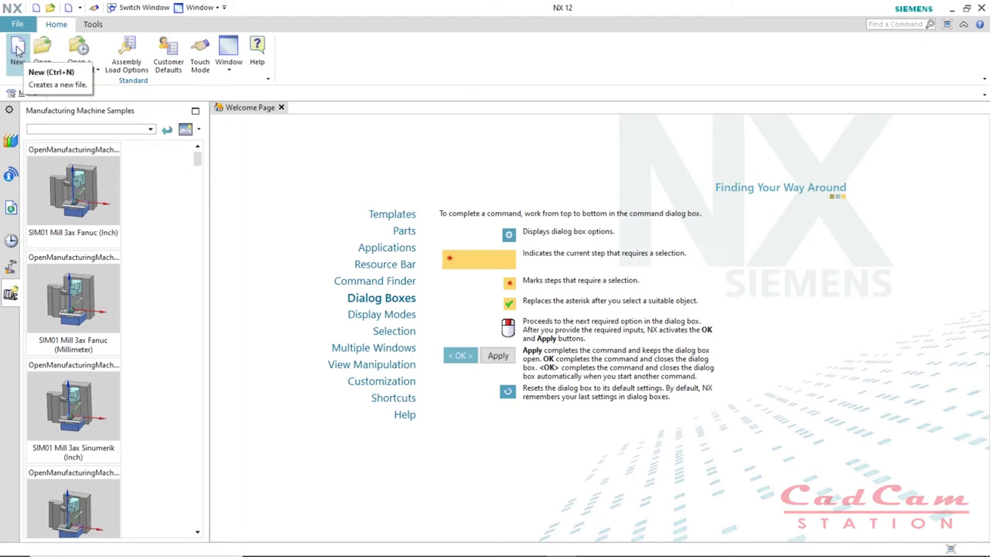
pyautogui.click(19, 50)
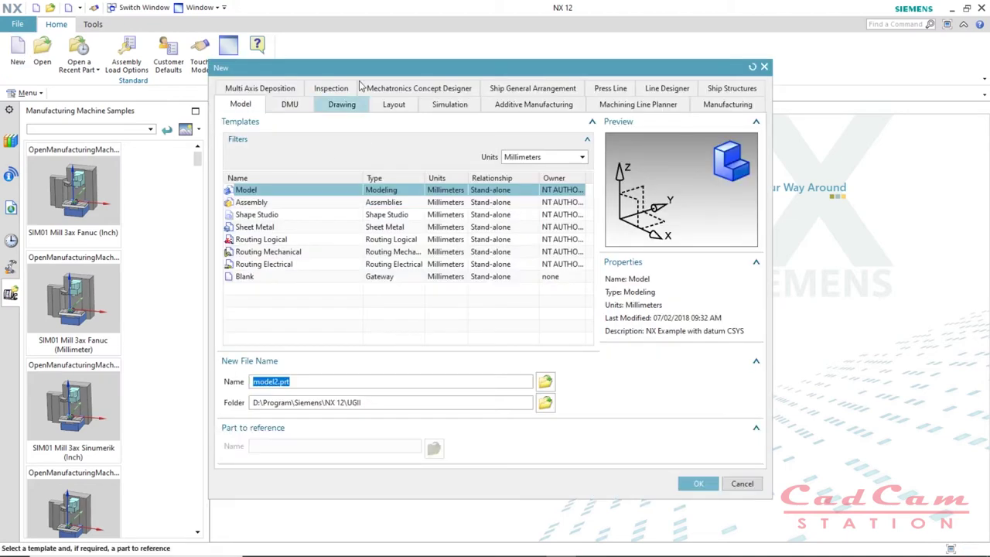
pyautogui.moveTo(358, 70); pyautogui.dragTo(382, 66)
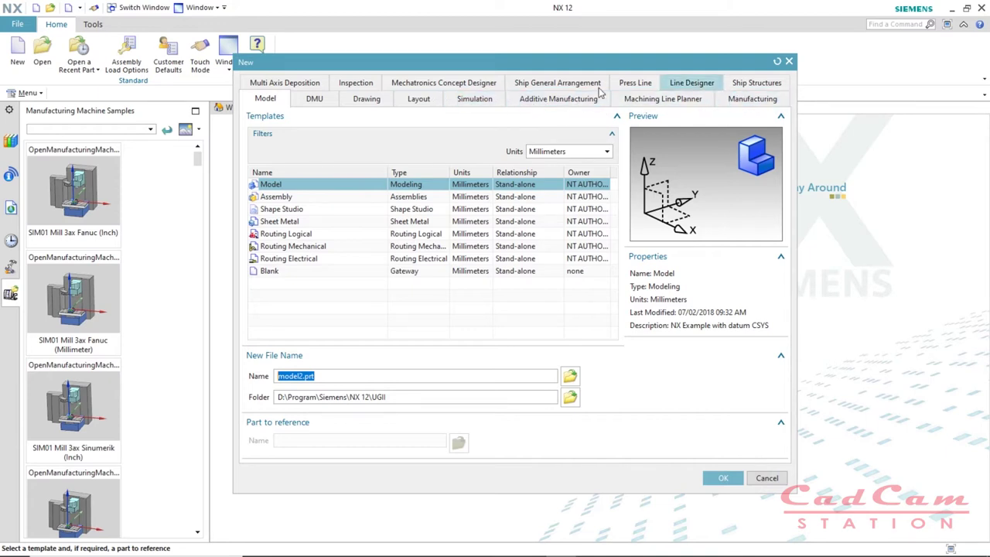
# Step: Review the Manufacturing, Additive Manufacturing, Simulation, Layout, Drawing and Machining Line Planner template categories, ending on the Model category
pyautogui.click(571, 84)
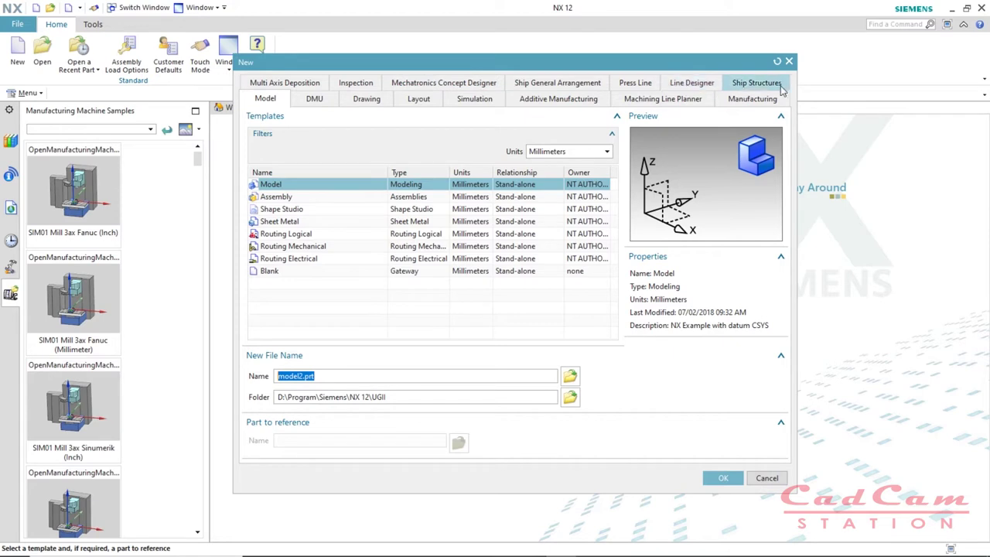
pyautogui.click(744, 102)
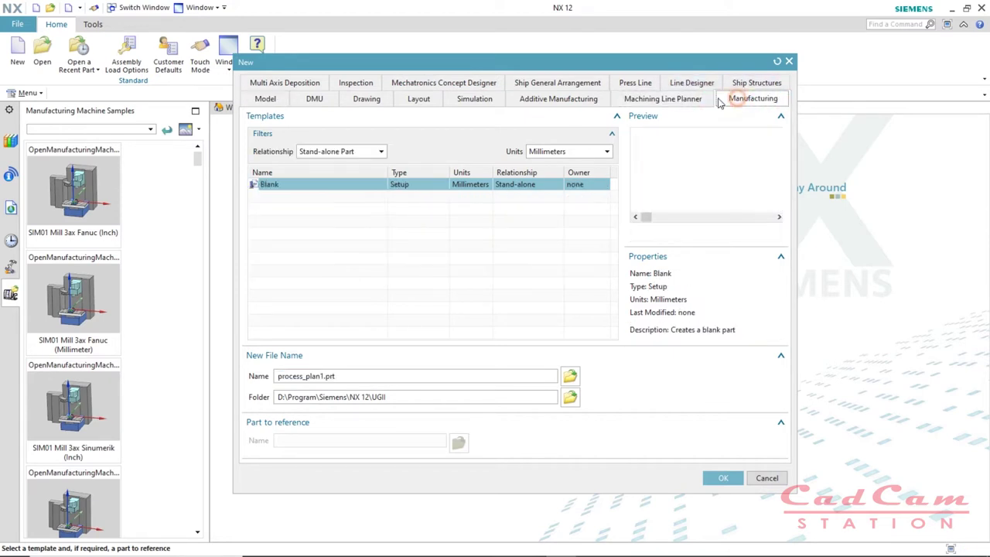
pyautogui.click(570, 102)
pyautogui.click(462, 101)
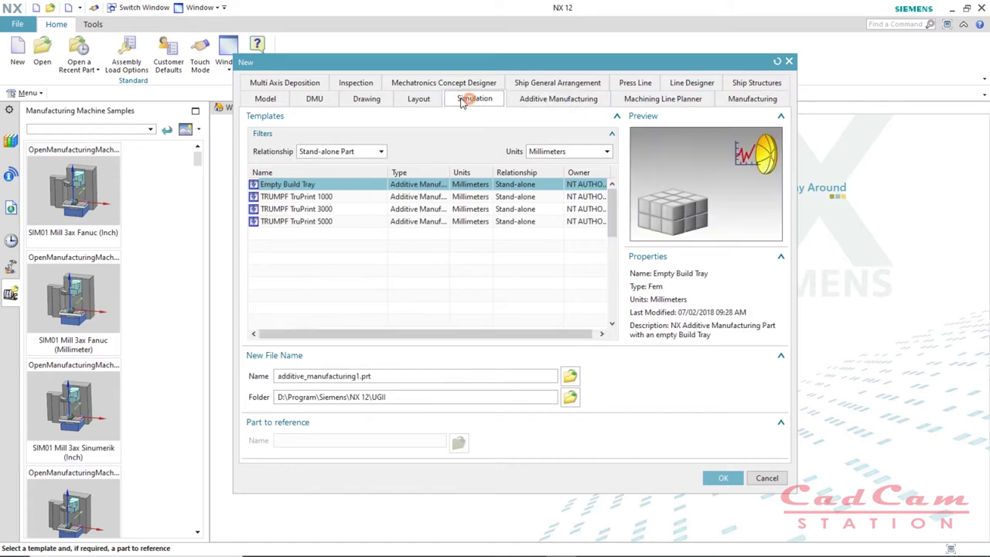
pyautogui.click(417, 101)
pyautogui.click(366, 100)
pyautogui.click(416, 100)
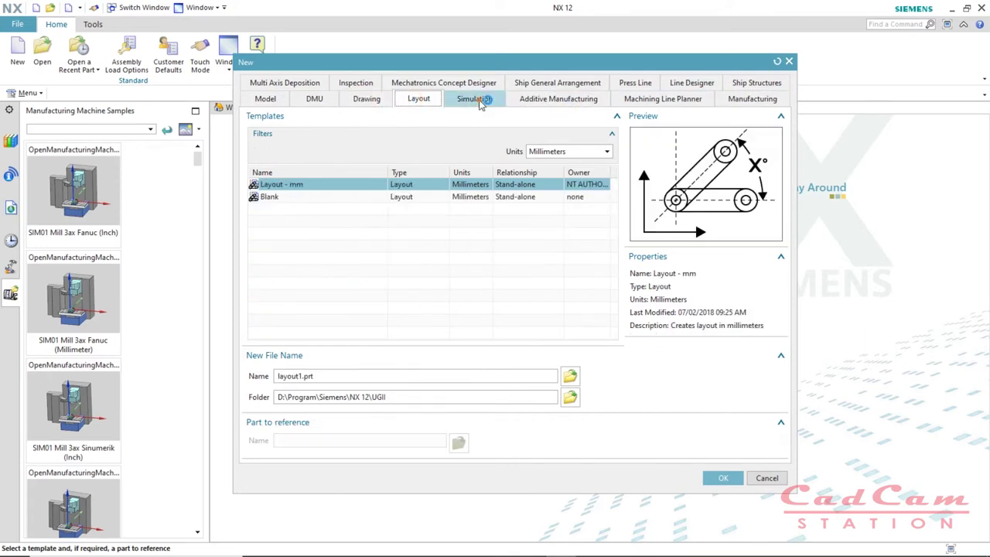
pyautogui.click(559, 100)
pyautogui.click(633, 99)
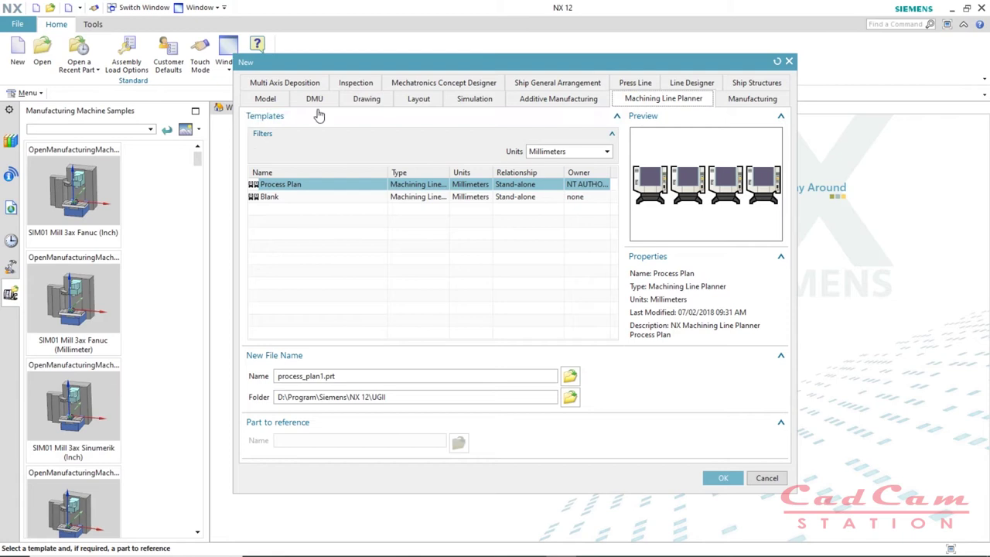
pyautogui.click(265, 101)
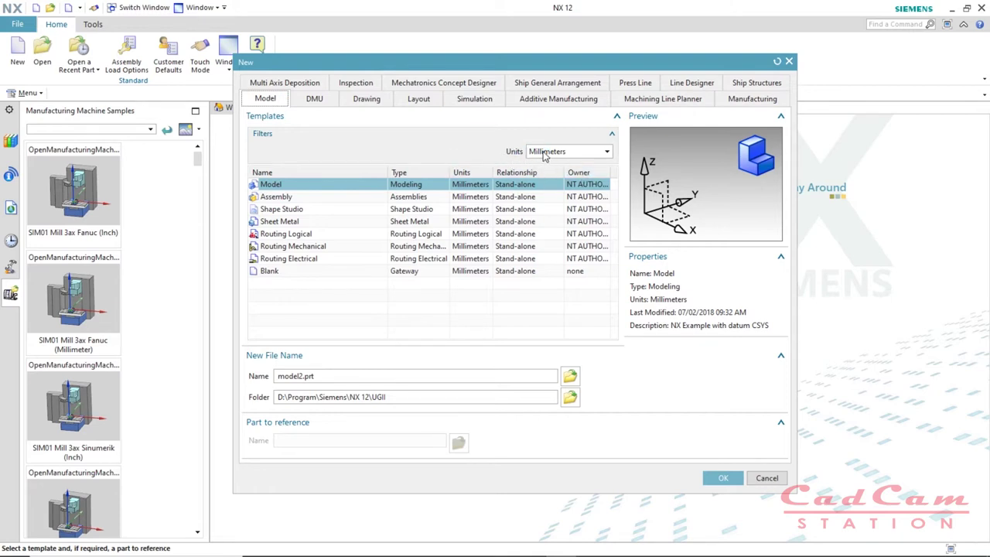
# Step: View the Model templates filtered by Inches and by All units, and return the units filter to Millimeters
pyautogui.click(608, 152)
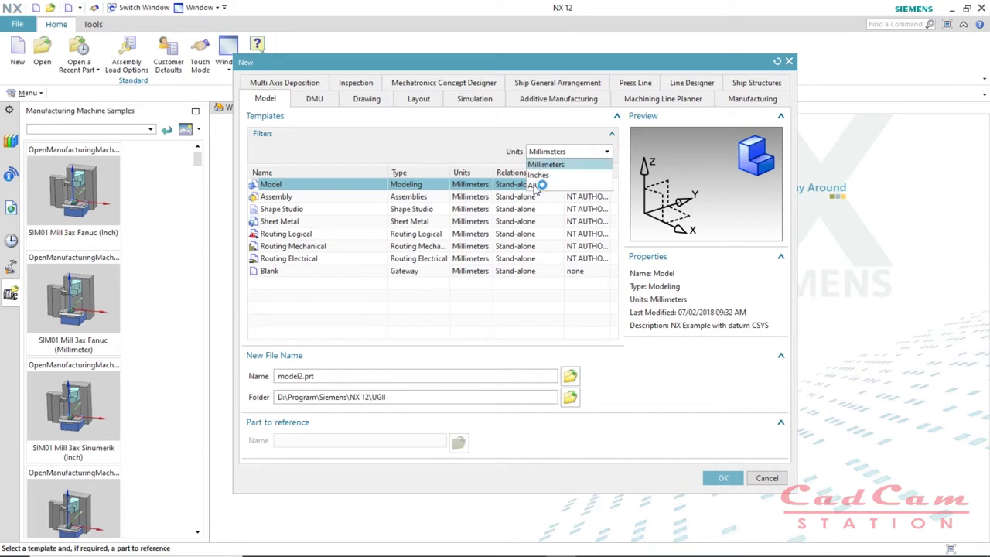
pyautogui.click(438, 150)
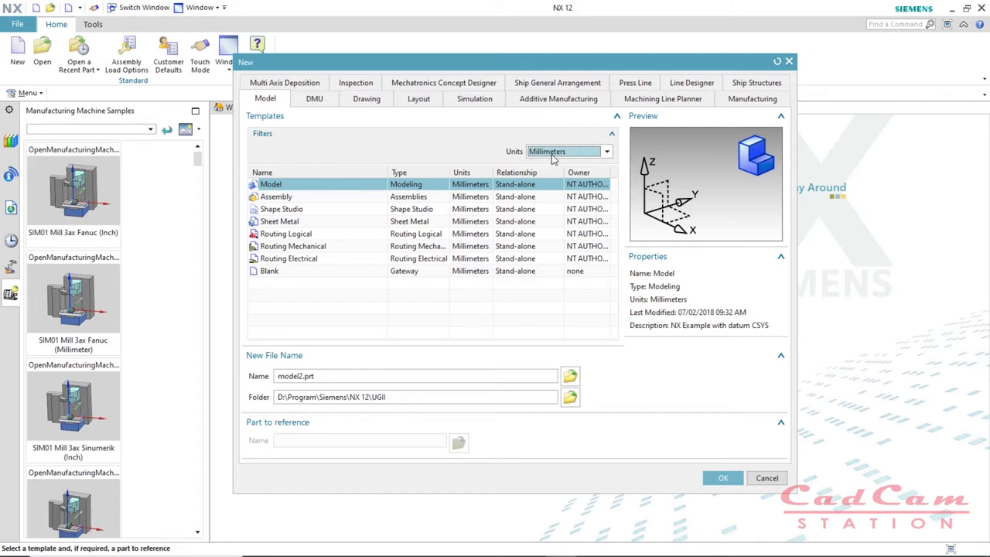
pyautogui.click(608, 151)
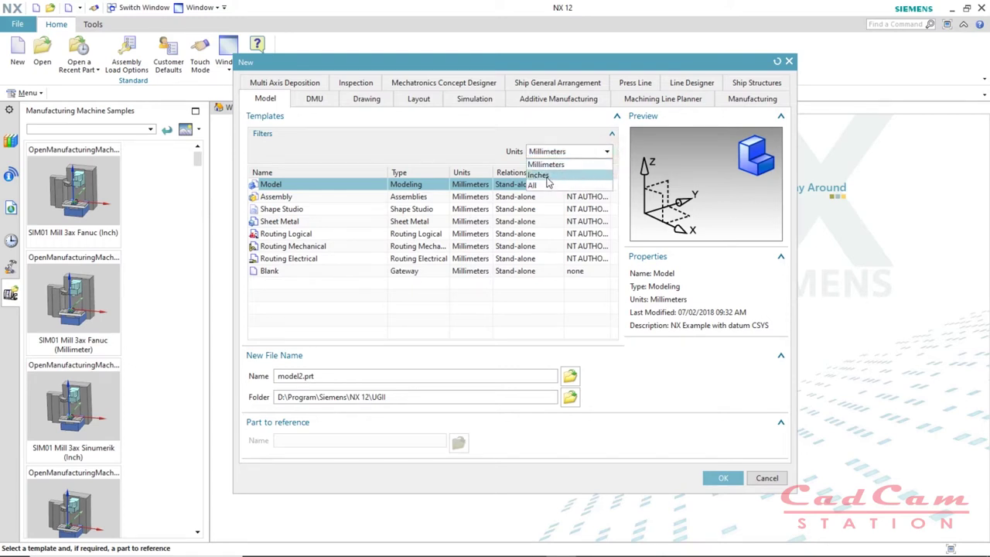
pyautogui.click(545, 176)
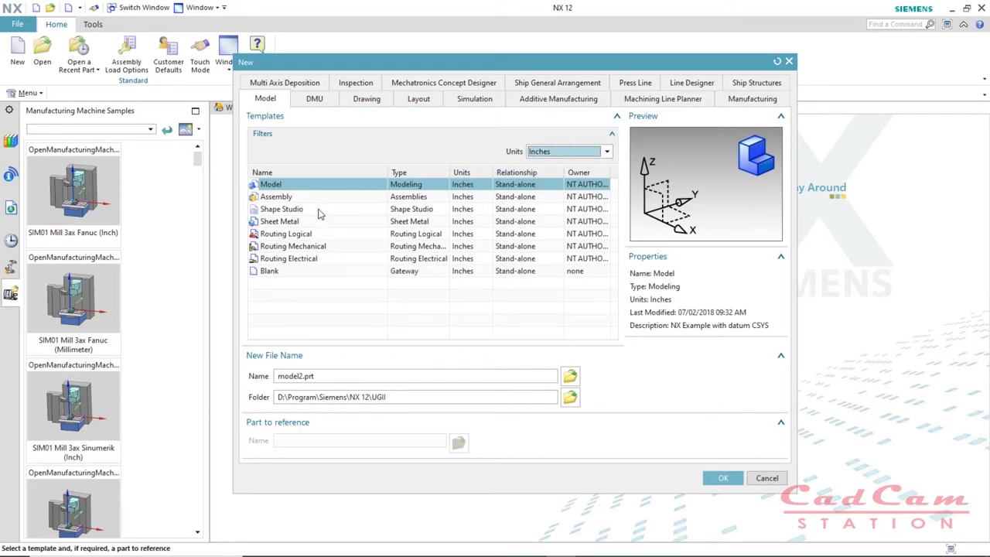
pyautogui.click(607, 152)
pyautogui.click(545, 186)
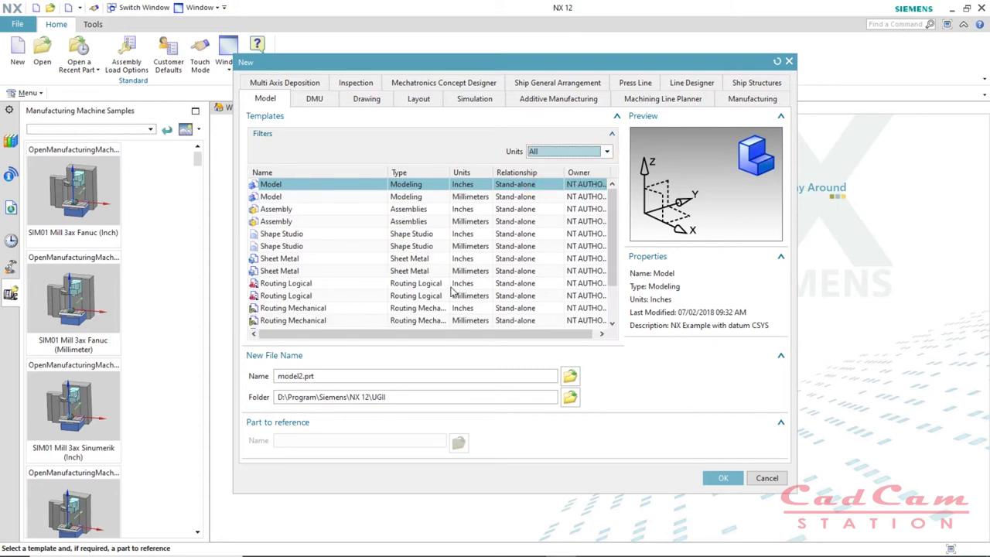
pyautogui.click(607, 152)
pyautogui.click(546, 166)
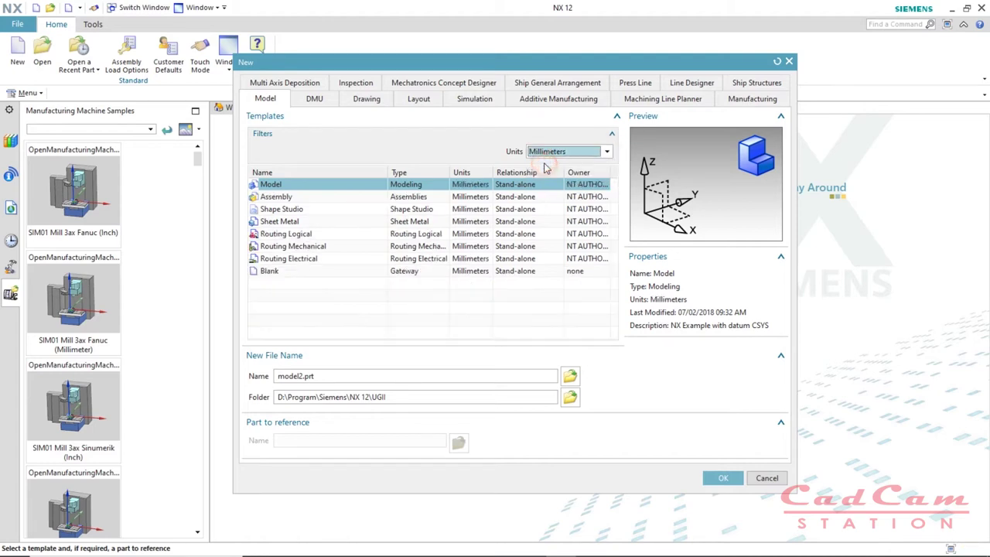
# Step: Examine the previews and properties of the Assembly, Shape Studio, Sheet Metal, Routing Logical, Routing Mechanical, Routing Electrical and Blank templates
pyautogui.click(379, 309)
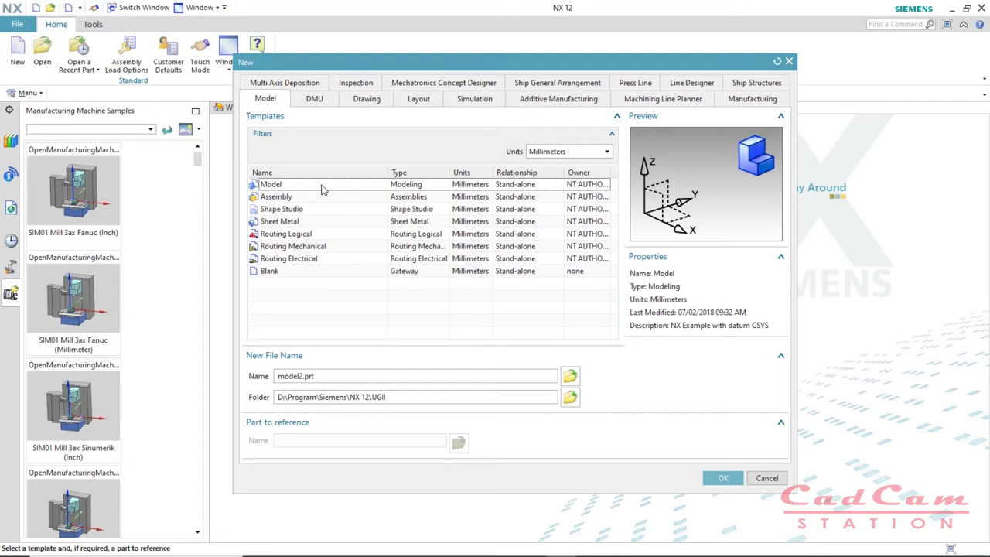
pyautogui.click(278, 198)
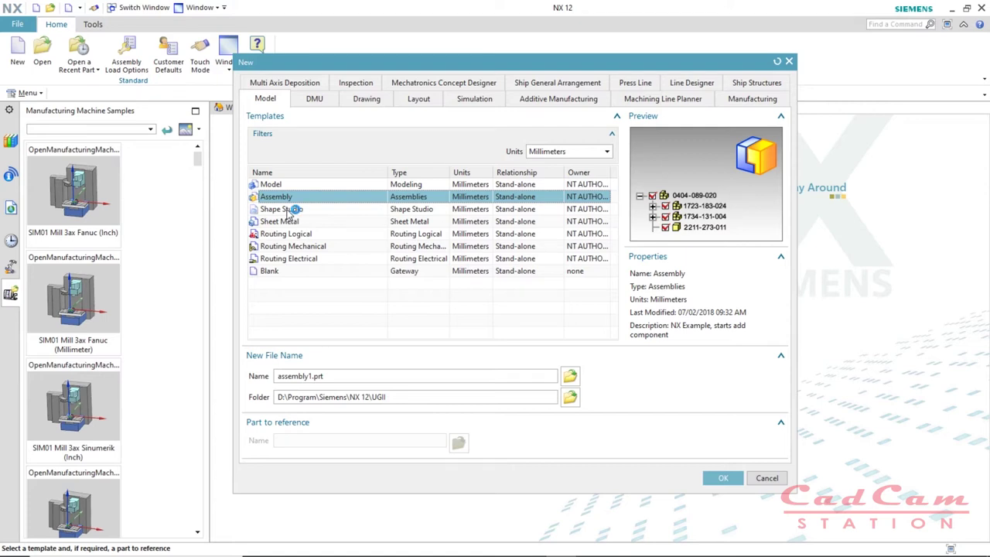
pyautogui.click(291, 211)
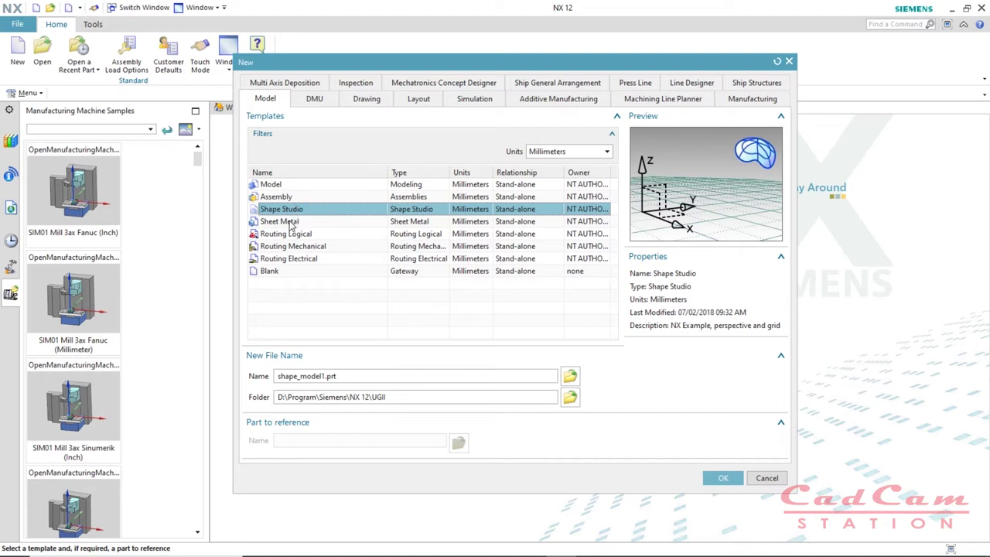
pyautogui.click(291, 223)
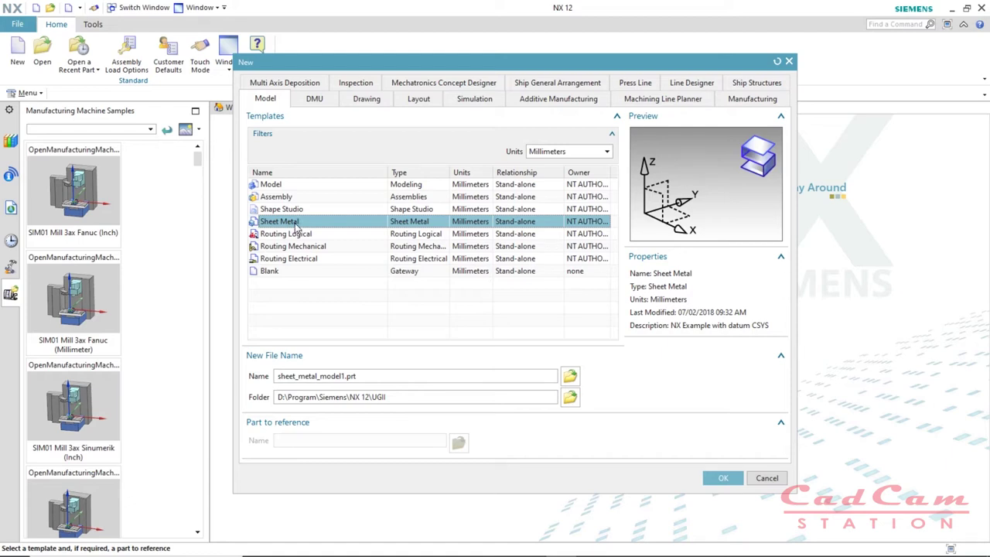
pyautogui.doubleClick(296, 225)
pyautogui.click(323, 235)
pyautogui.click(325, 247)
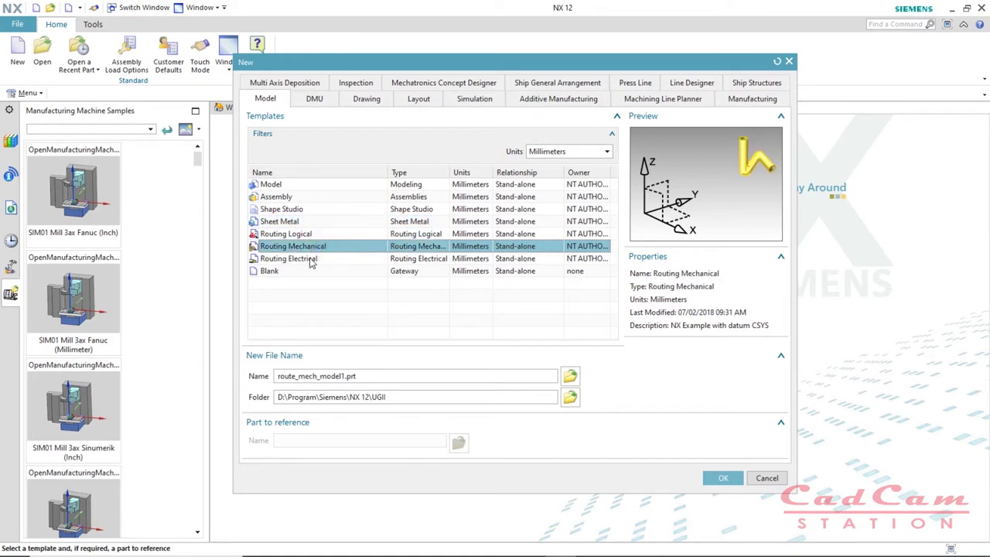
pyautogui.click(311, 261)
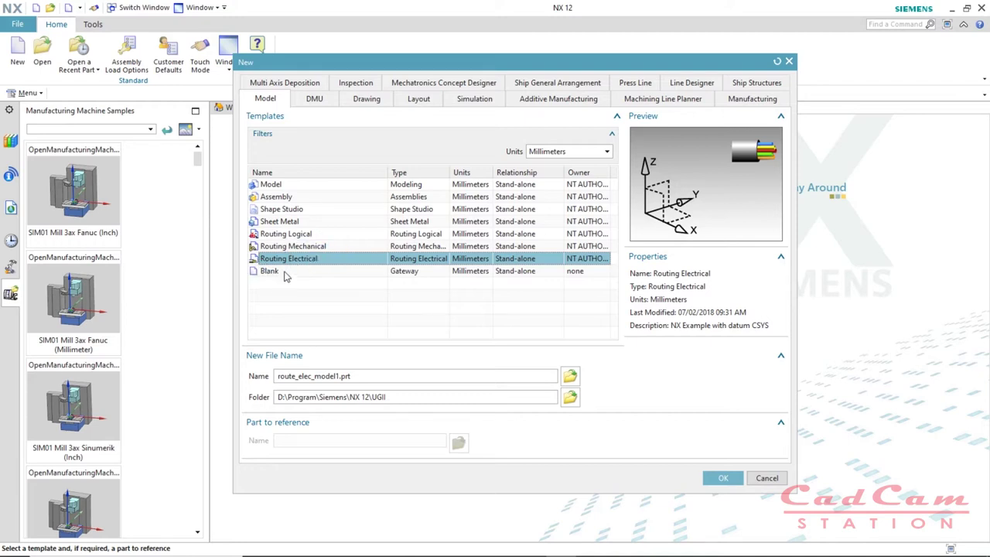
pyautogui.click(284, 272)
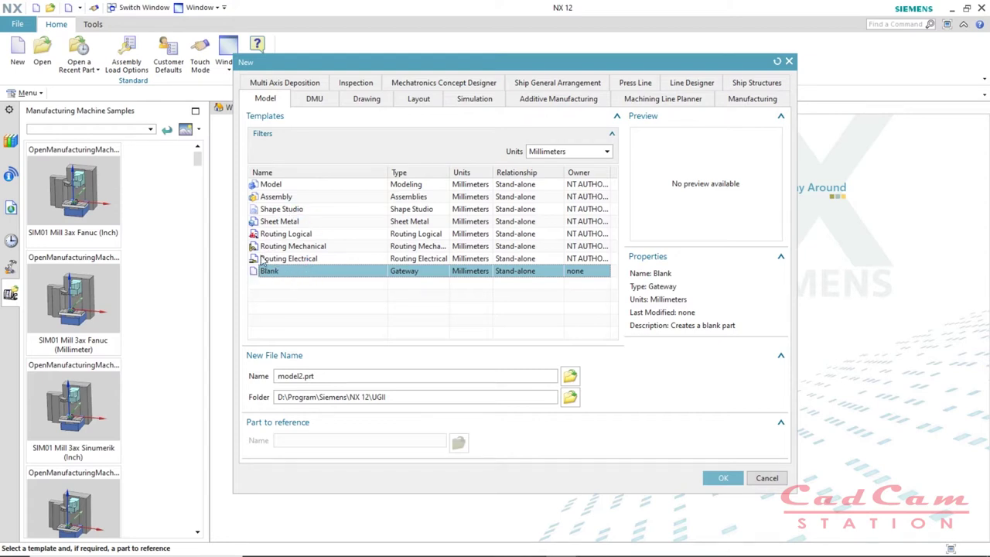
# Step: Create a new part from the millimeter Model template, keeping the name model2.prt and the folder D:\Program\Siemens\NX 12\UGII
pyautogui.click(281, 185)
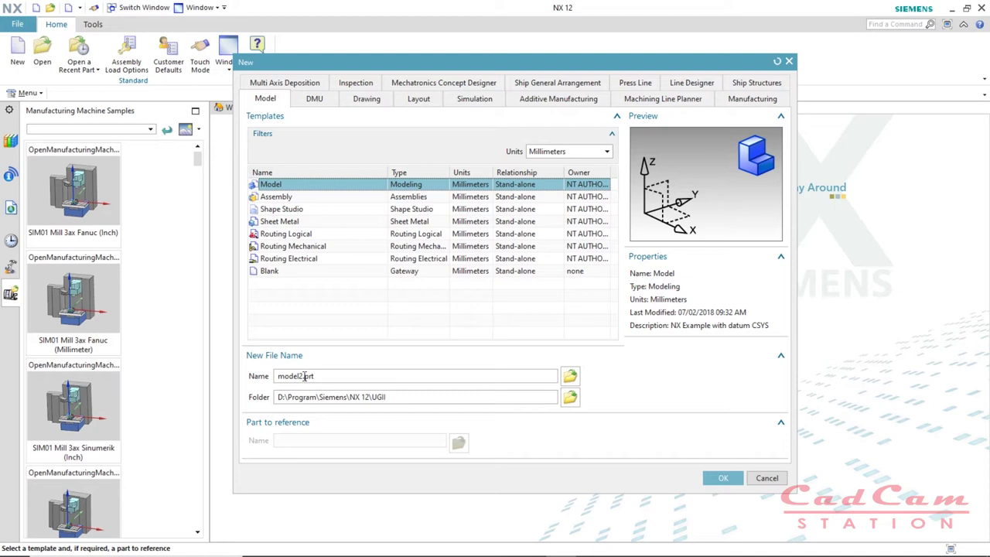
pyautogui.moveTo(319, 375); pyautogui.dragTo(275, 376)
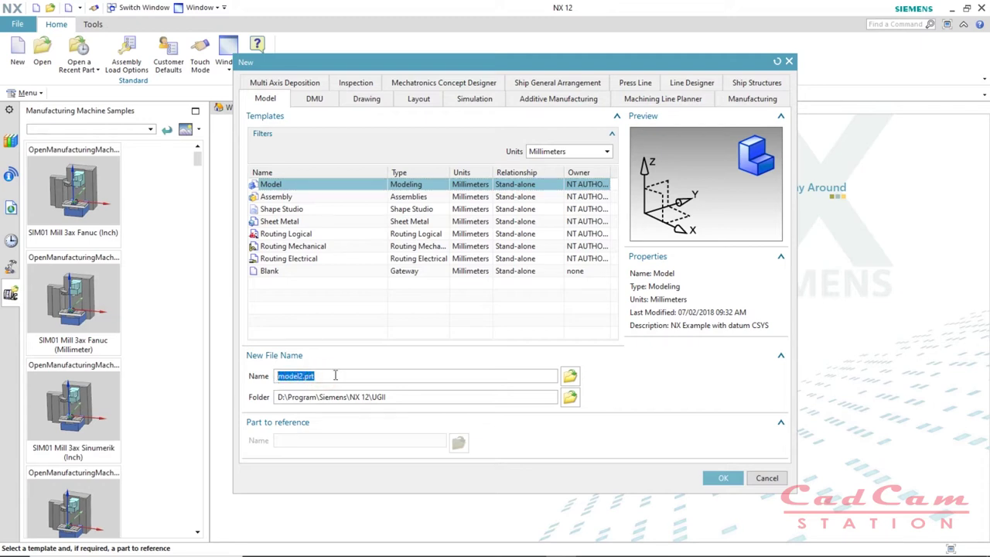
pyautogui.click(472, 398)
pyautogui.moveTo(410, 397); pyautogui.dragTo(273, 398)
pyautogui.moveTo(369, 398); pyautogui.dragTo(294, 402)
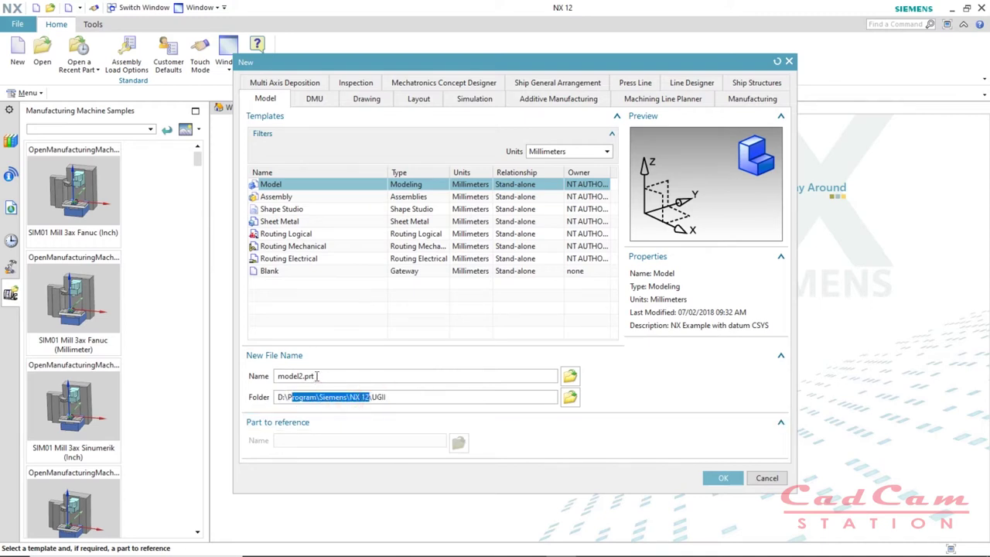
pyautogui.click(316, 376)
pyautogui.click(425, 399)
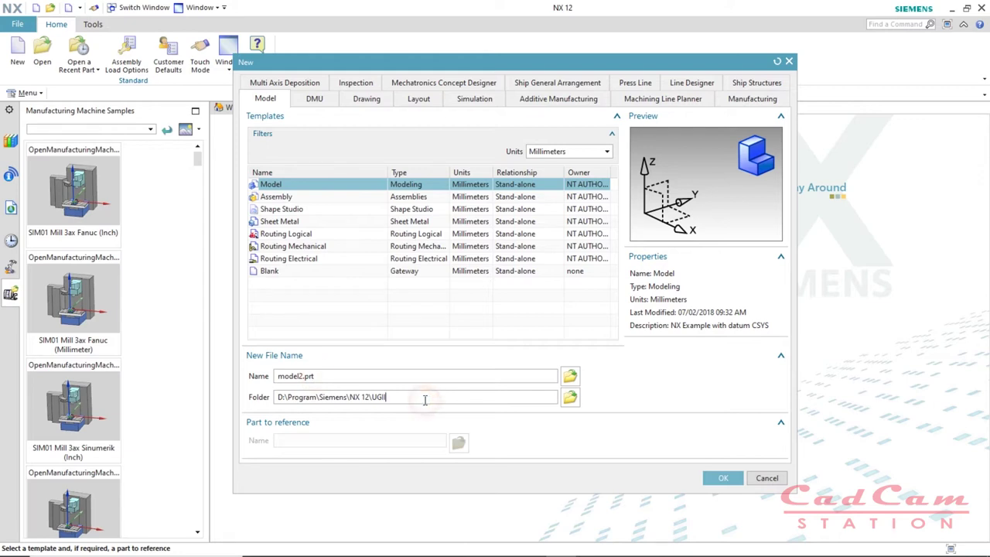
pyautogui.click(715, 479)
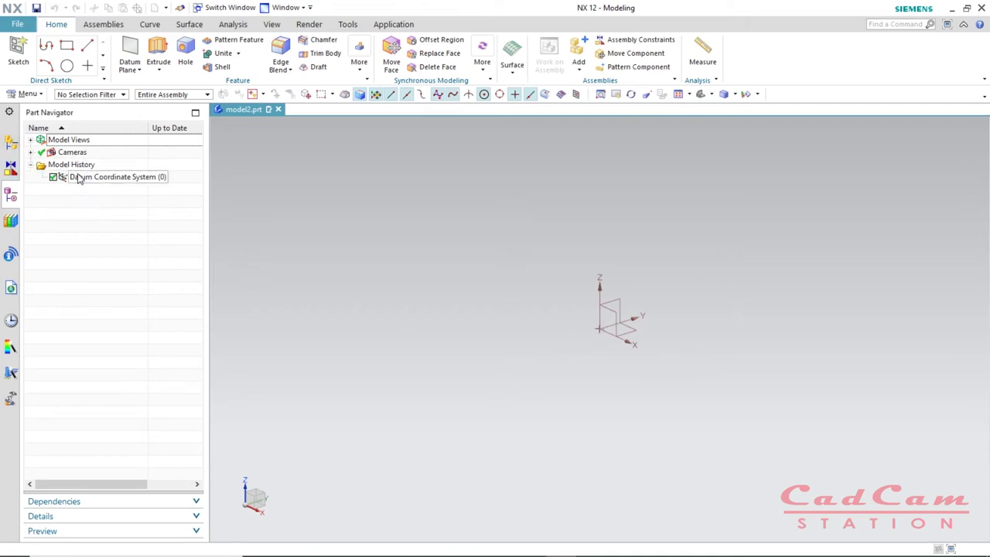
# Step: View the Assembly, Constraint and Part Navigators, and dock the Part Navigator as a separate pane beside the Constraint Navigator
pyautogui.click(11, 143)
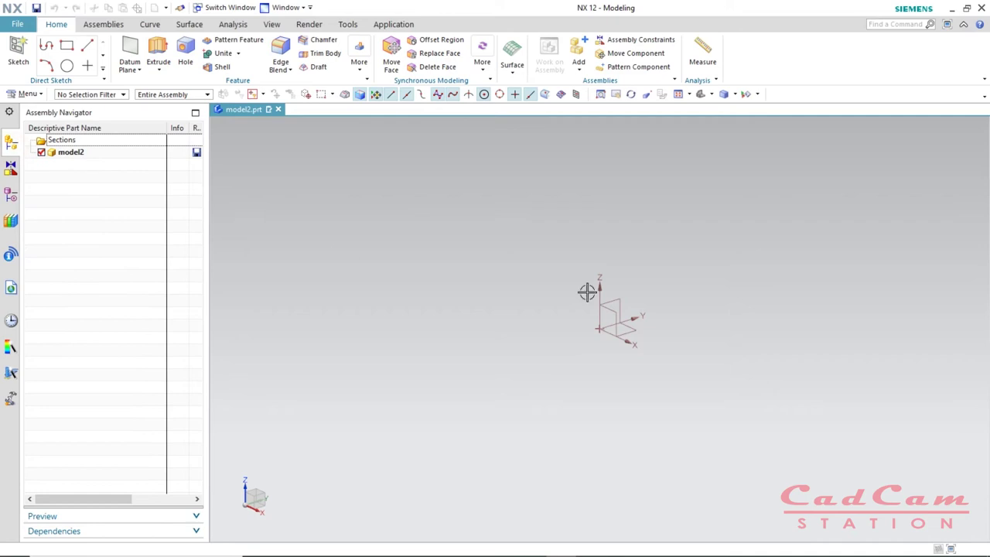
pyautogui.click(12, 171)
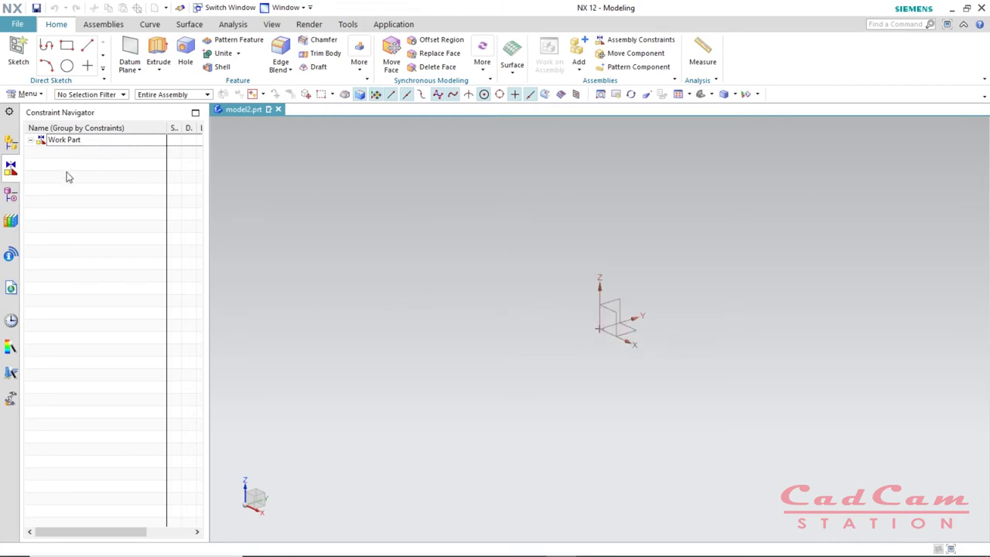
pyautogui.click(13, 197)
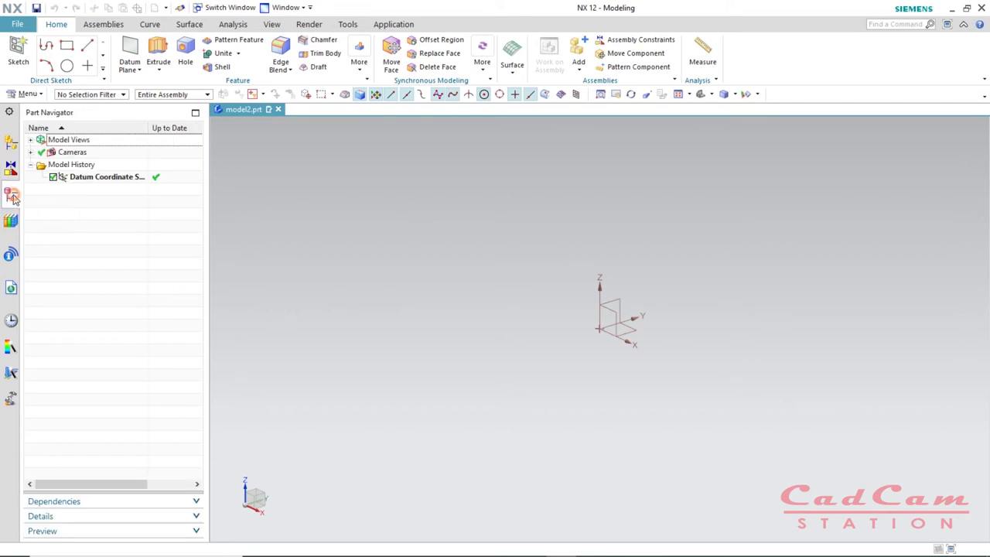
pyautogui.click(12, 198)
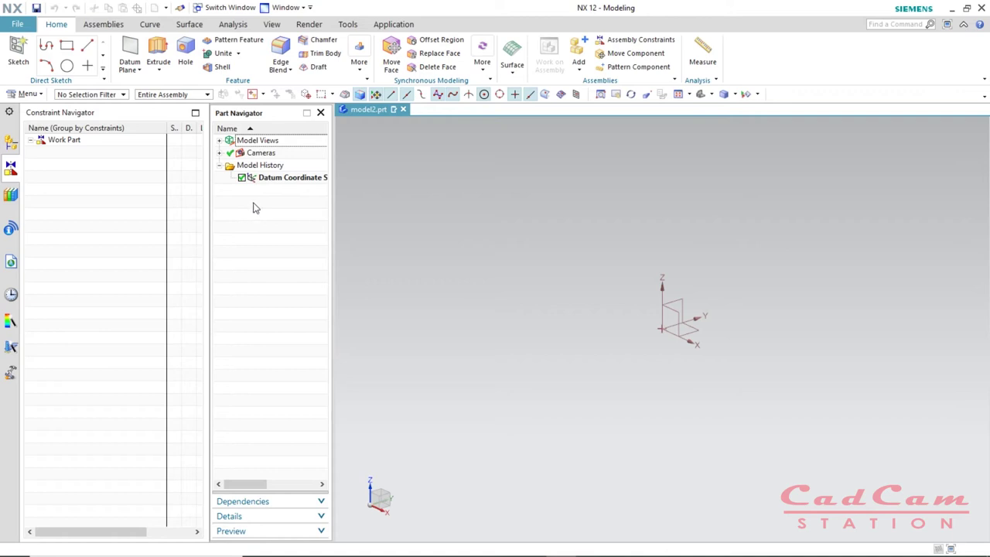
# Step: Reset the window layout and look over the available window layout arrangements
pyautogui.click(305, 9)
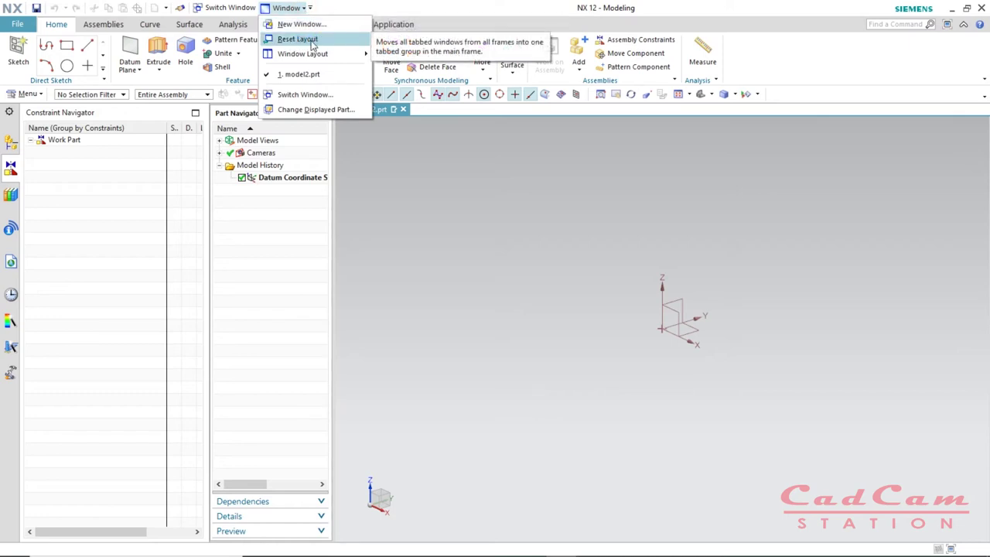
pyautogui.click(309, 46)
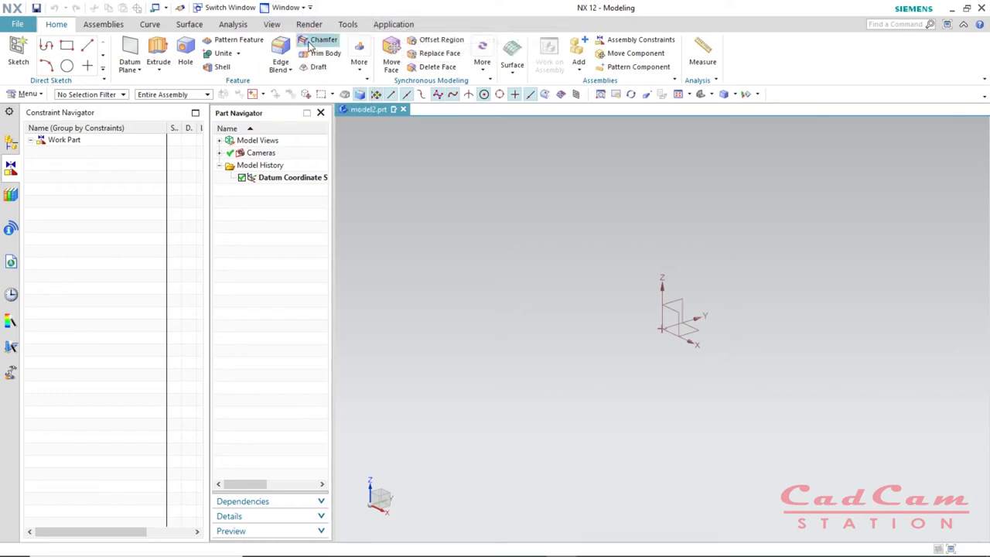
pyautogui.click(308, 9)
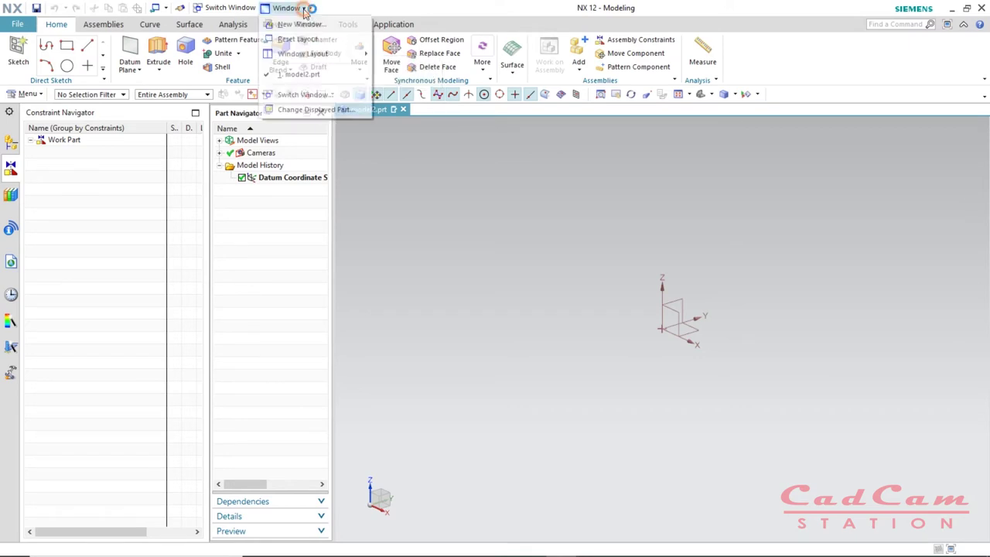
pyautogui.moveTo(317, 61)
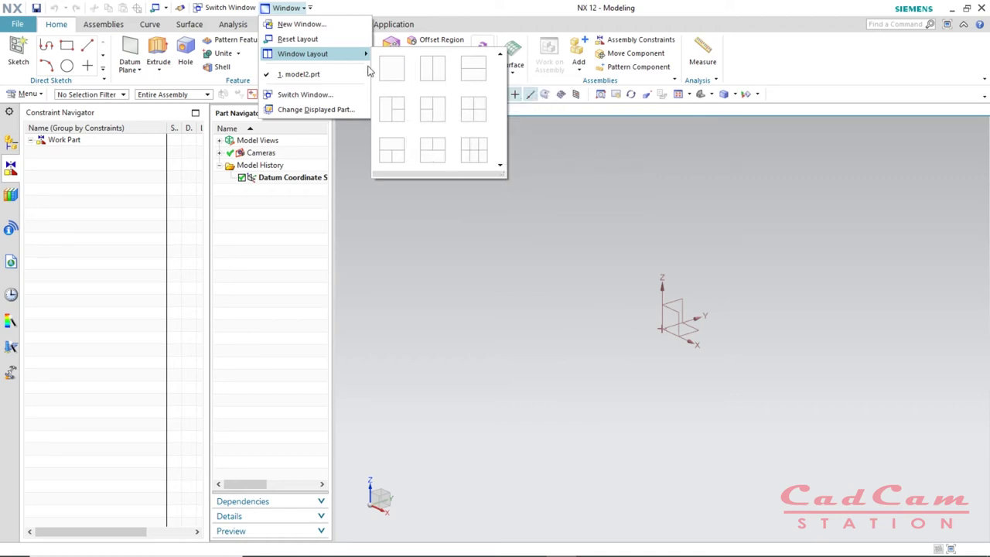
pyautogui.click(309, 8)
pyautogui.click(346, 13)
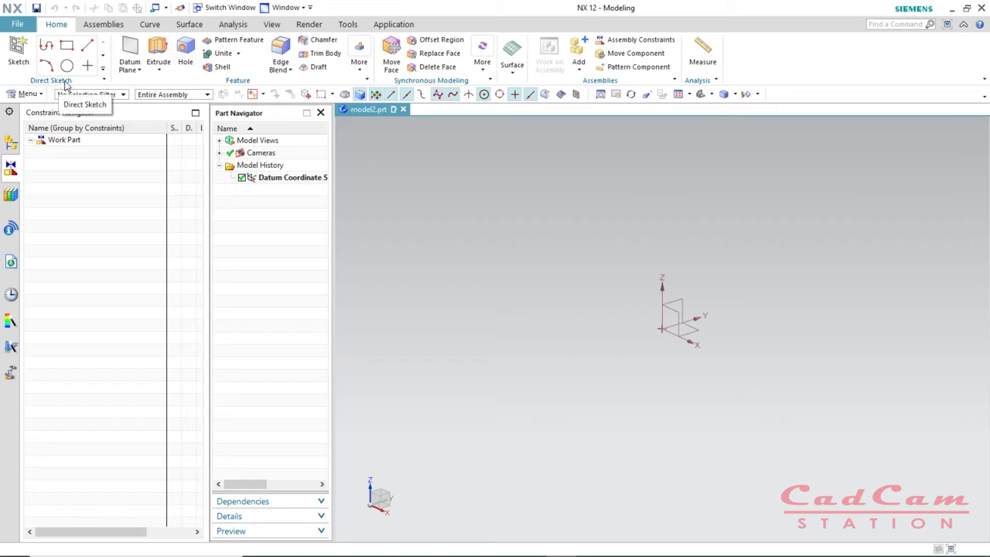
# Step: Examine the additional commands of the Direct Sketch, Synchronous Modeling and Surface groups
pyautogui.click(105, 72)
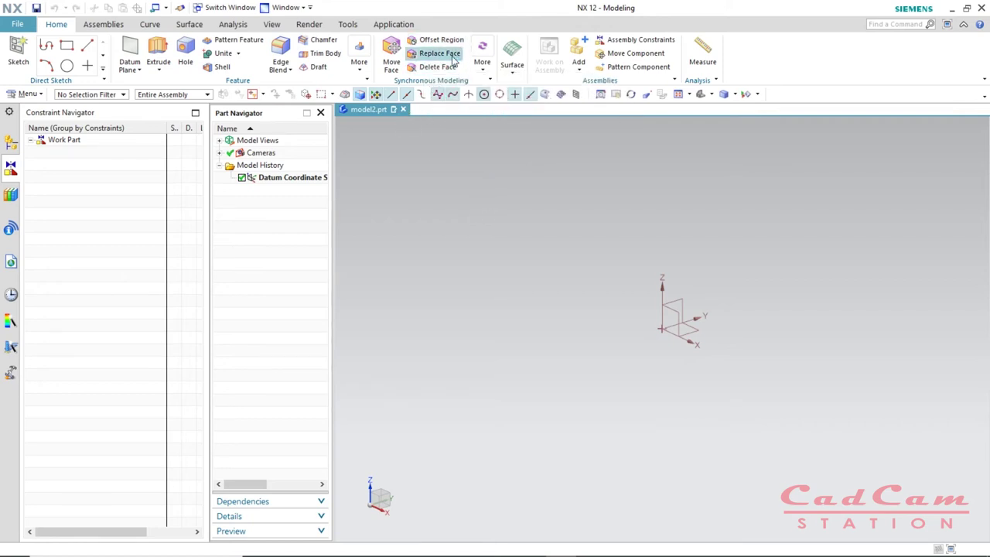
pyautogui.click(477, 65)
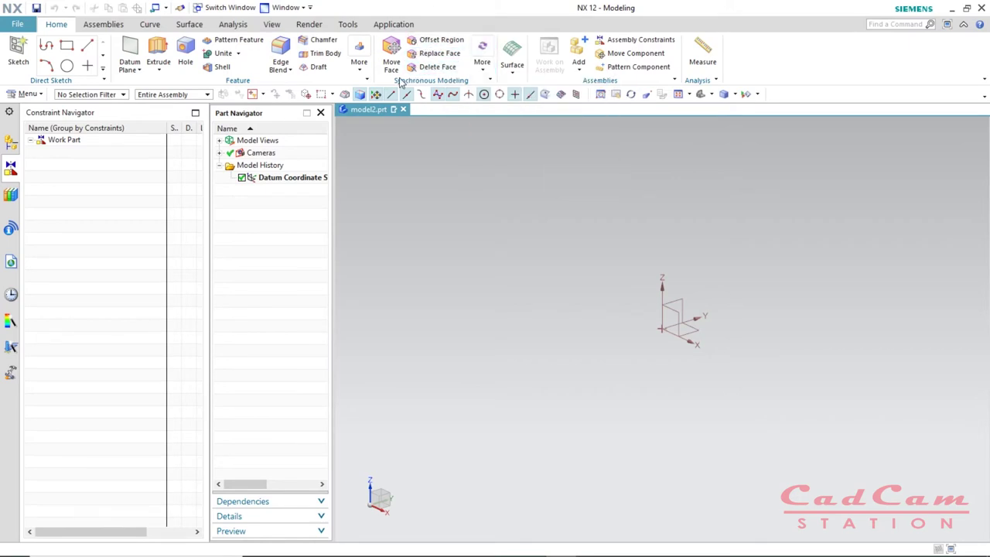
pyautogui.click(515, 75)
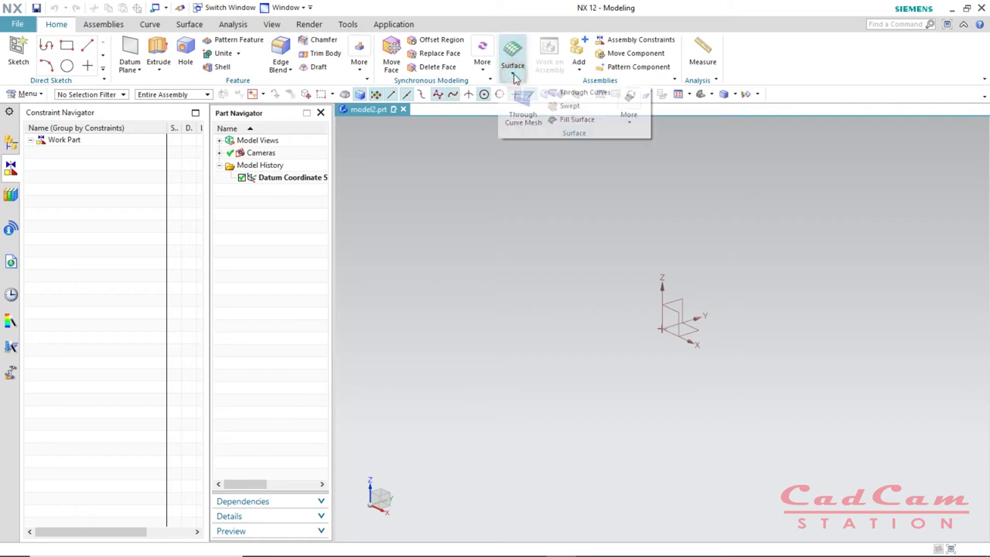
pyautogui.click(632, 130)
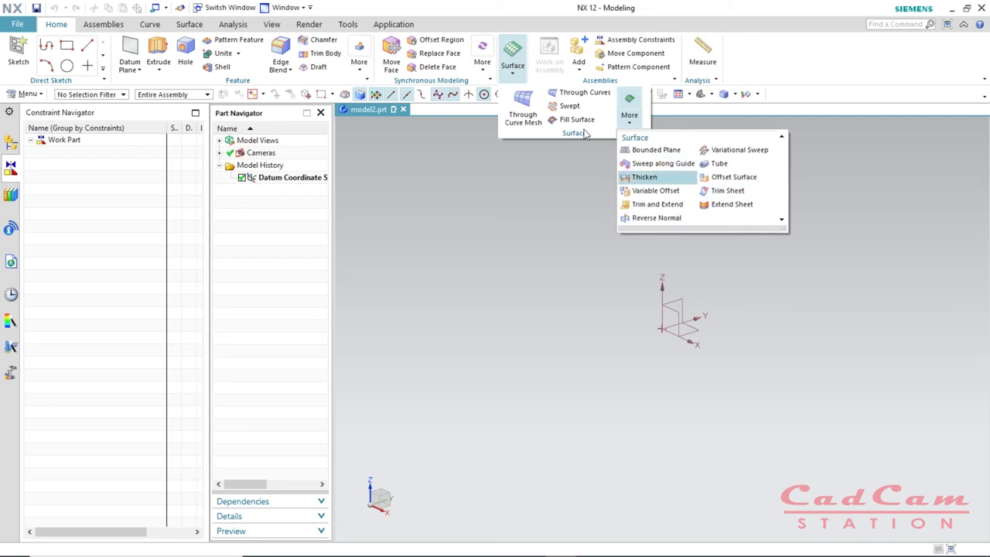
pyautogui.click(639, 177)
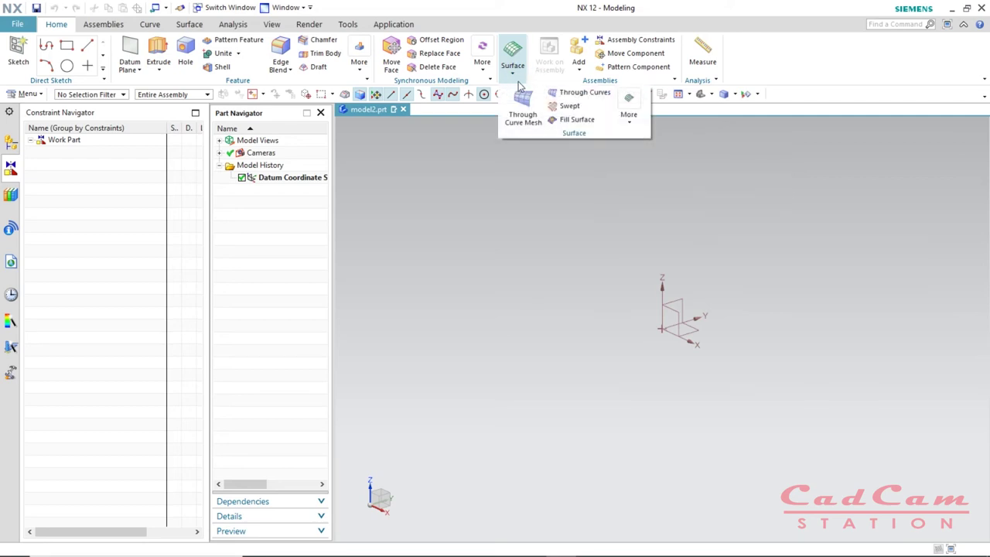
pyautogui.click(701, 194)
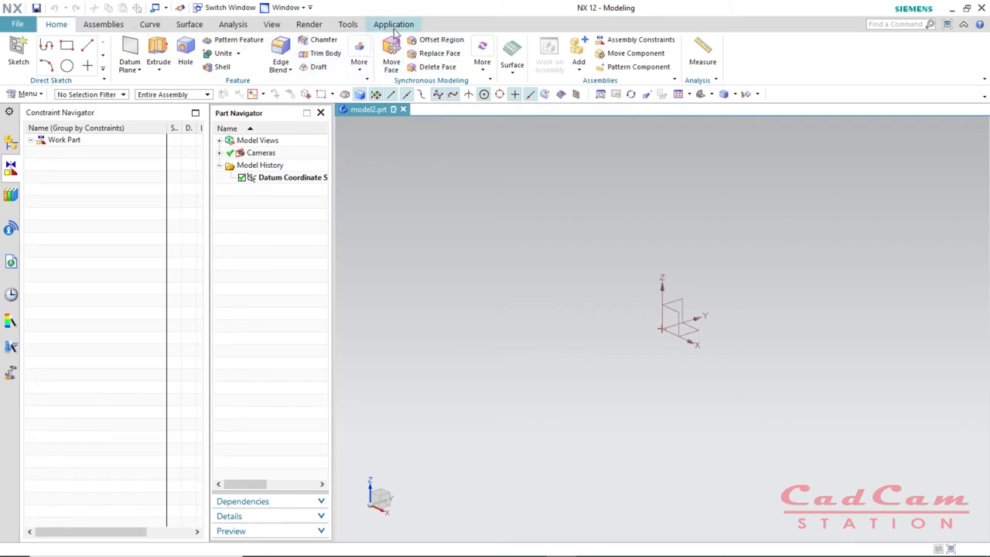
# Step: Review the command sets for Tools, Render, View, Analysis, Surface, Curve and Application
pyautogui.click(335, 26)
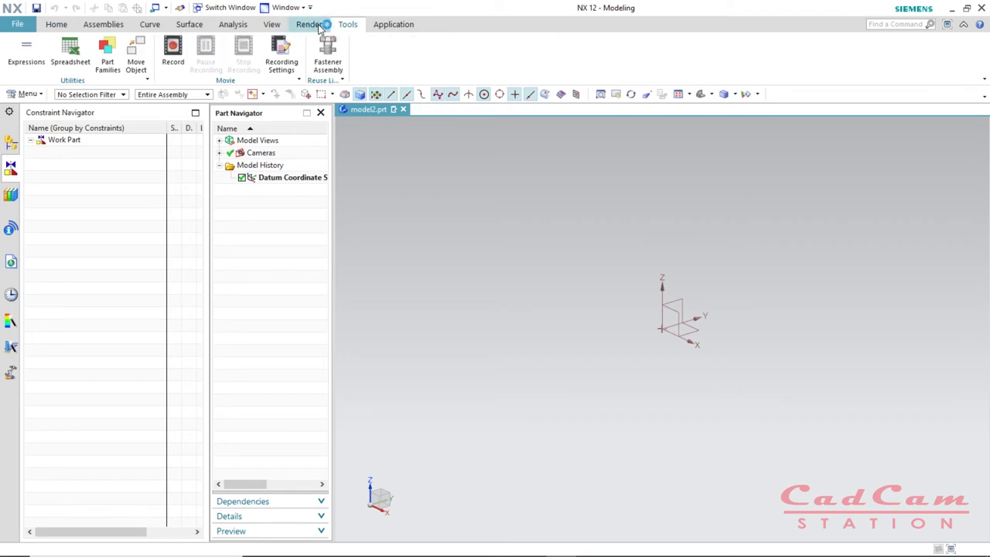
pyautogui.click(309, 24)
pyautogui.click(267, 25)
pyautogui.click(233, 24)
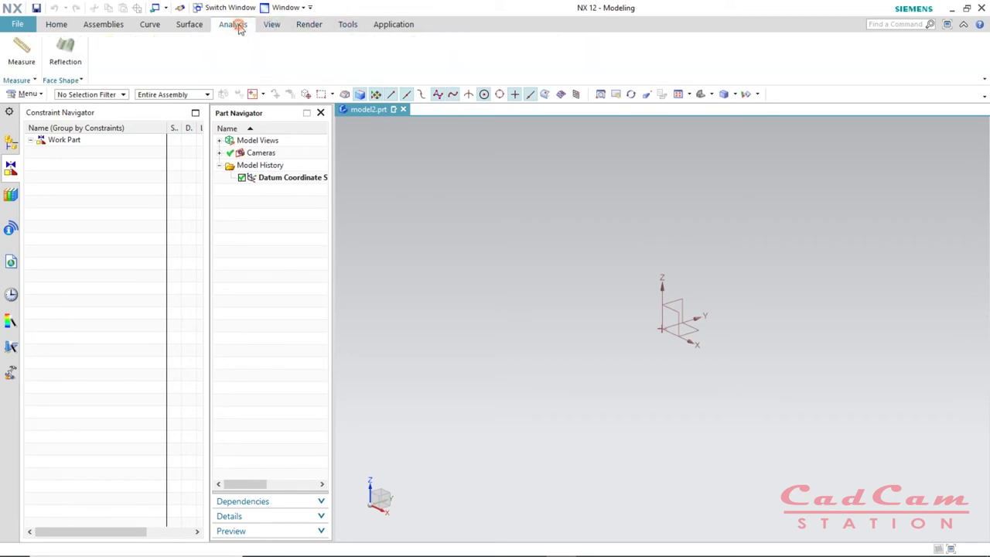
pyautogui.click(189, 24)
pyautogui.click(147, 24)
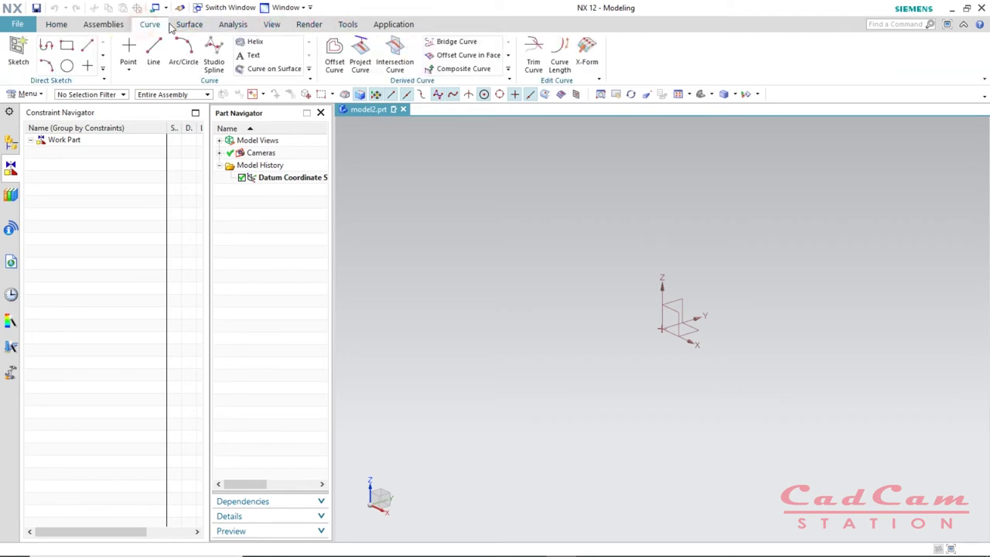
pyautogui.click(400, 27)
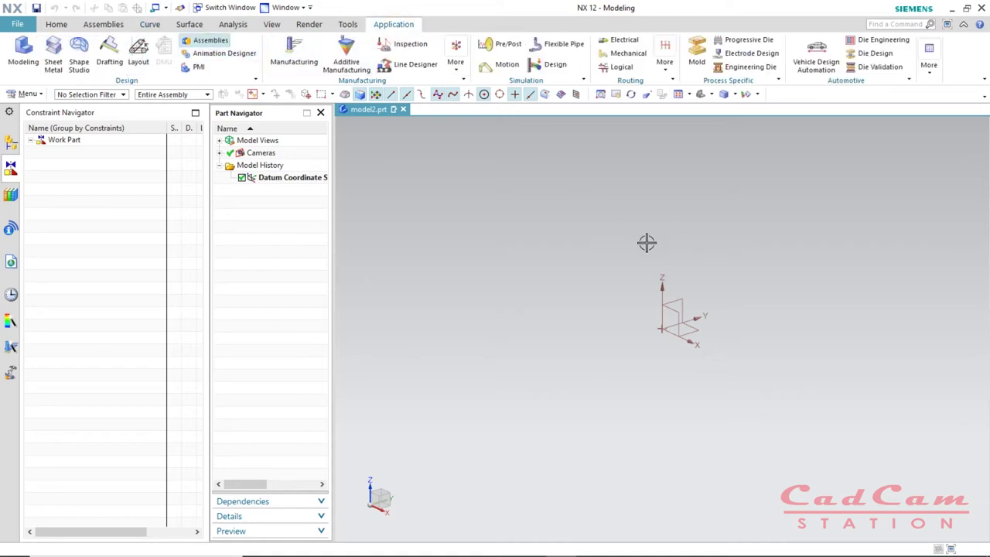
pyautogui.click(52, 64)
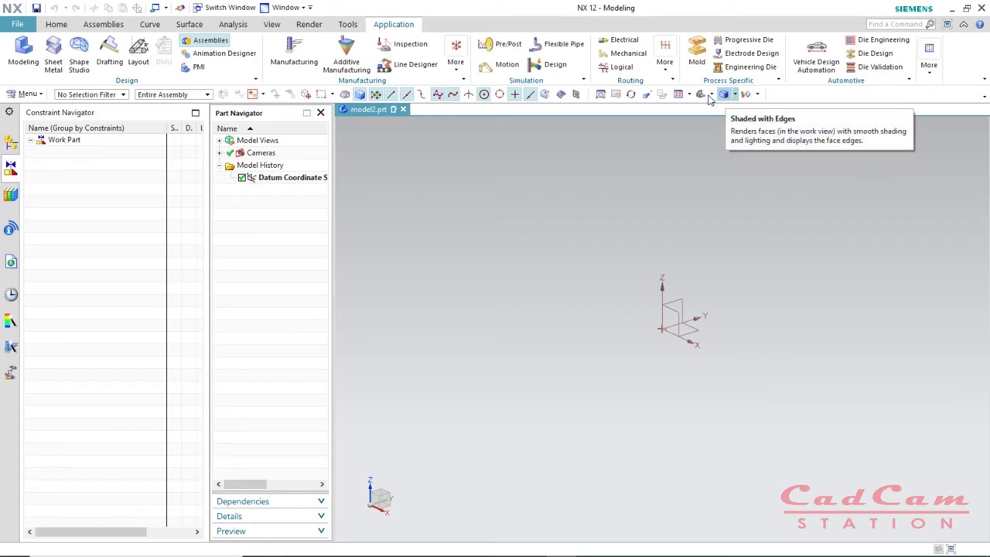
pyautogui.click(630, 96)
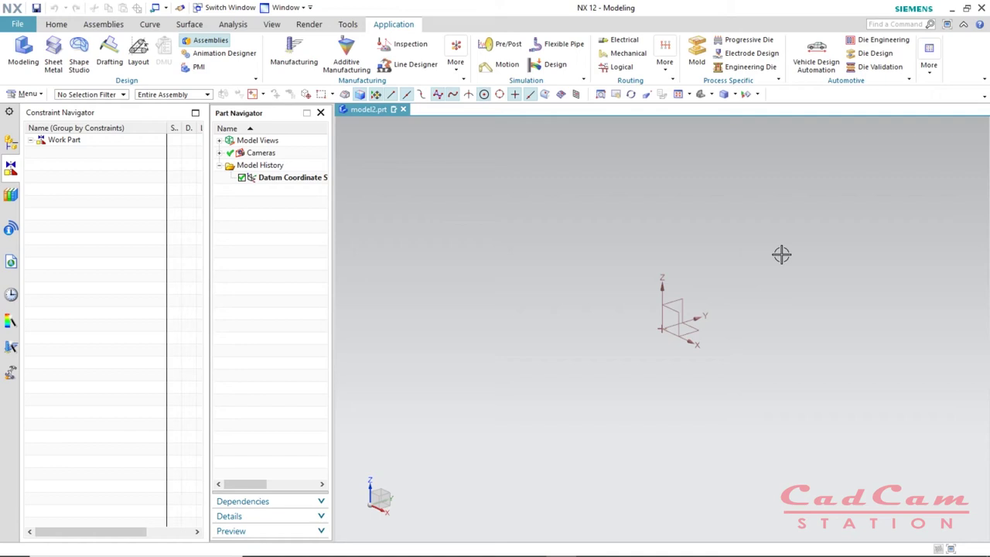
# Step: Search the Command Finder for "extrude", examine where Extrude, Extrude Facet Body and Extrude Profile are located, and close the finder
pyautogui.click(892, 24)
pyautogui.write('extrude')
pyautogui.press('Return')
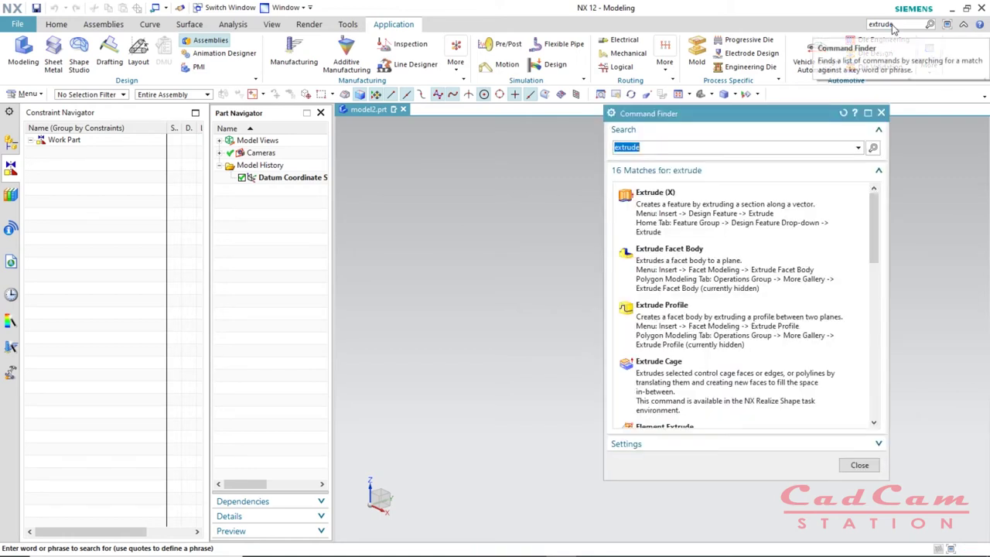
pyautogui.moveTo(654, 206)
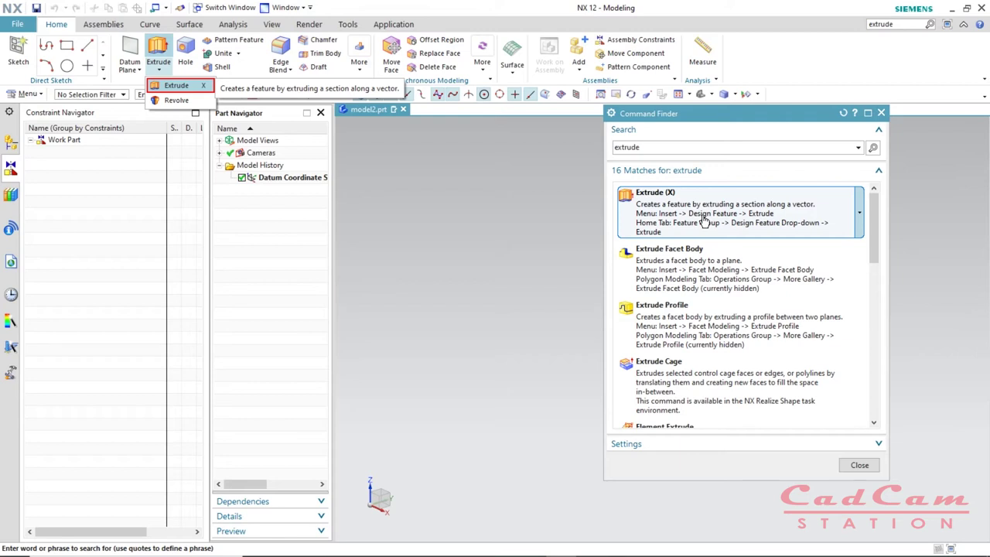
pyautogui.moveTo(681, 265)
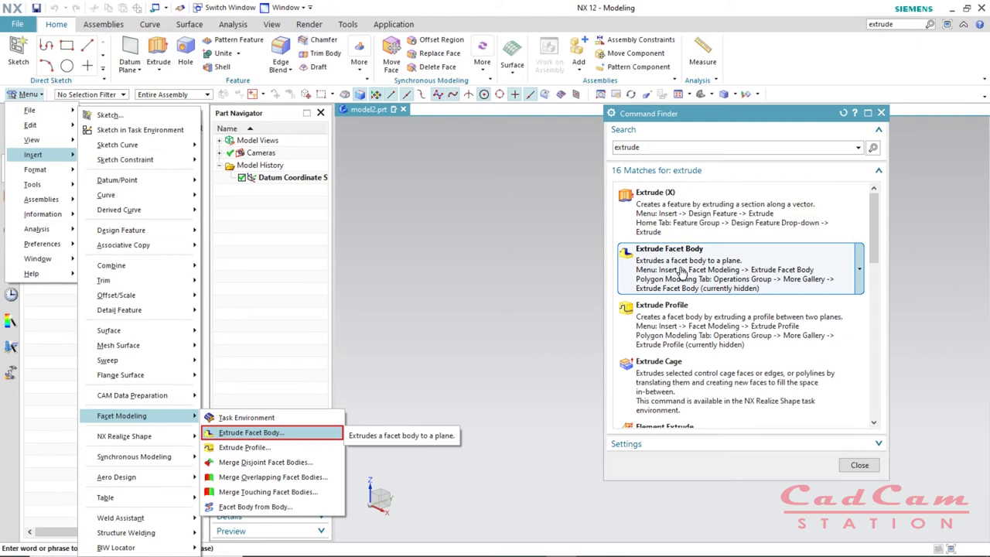
pyautogui.moveTo(670, 331)
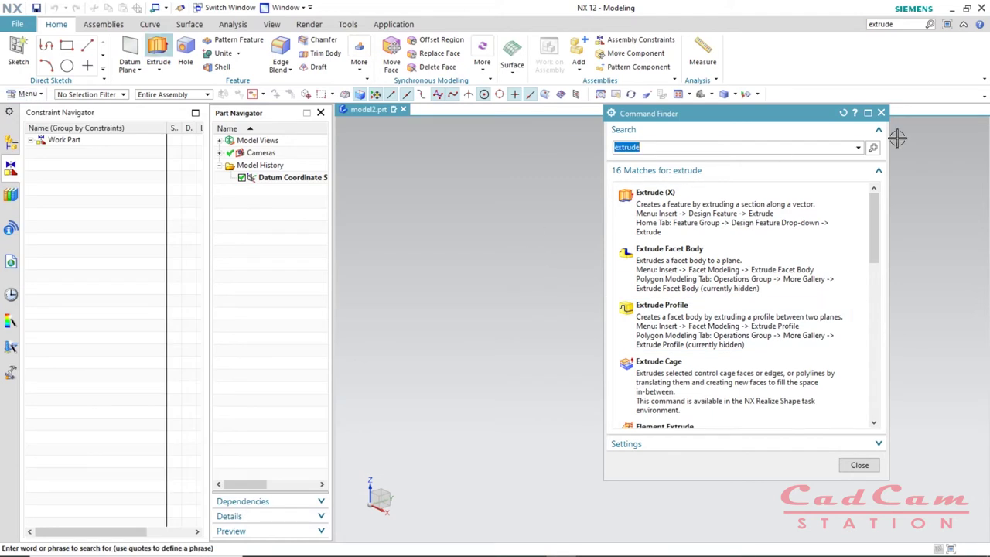
pyautogui.click(881, 113)
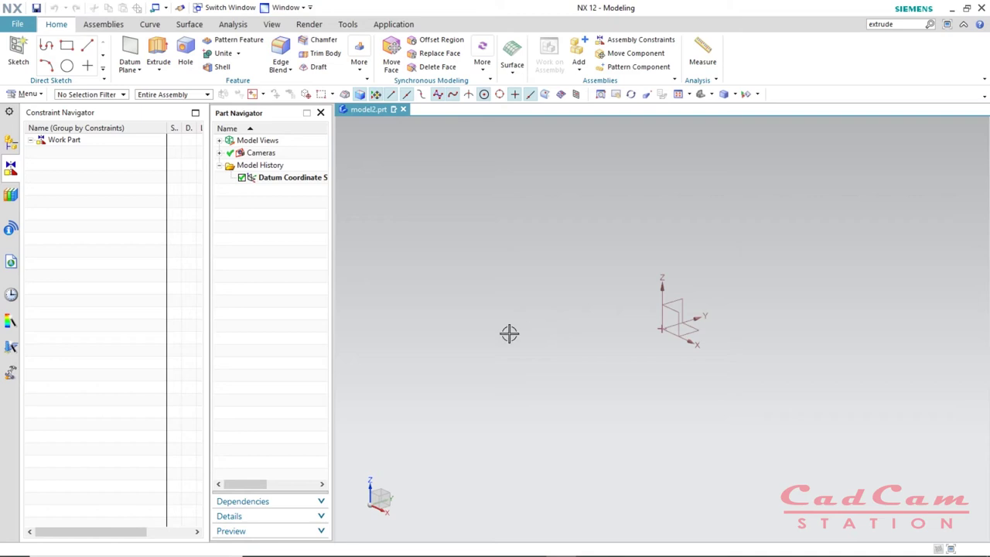
# Step: Create a sketch on the XY plane of the datum coordinate system, using the inferred plane method and the work part origin
pyautogui.click(674, 327)
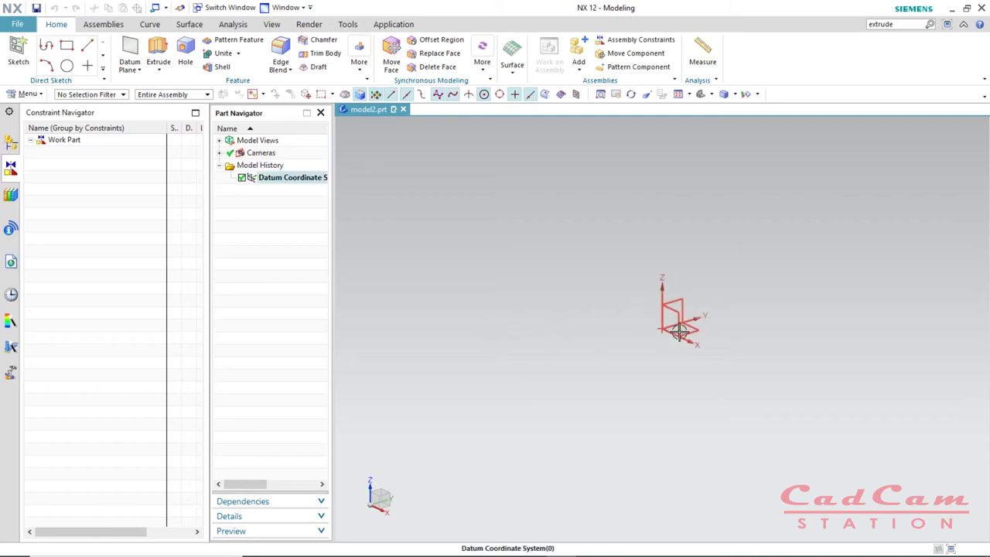
pyautogui.press('Escape')
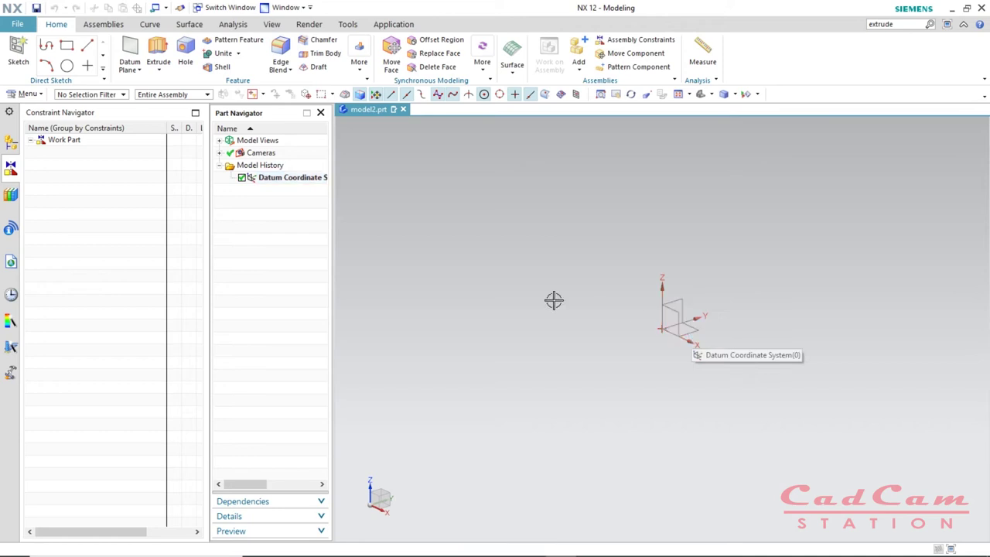
pyautogui.click(17, 48)
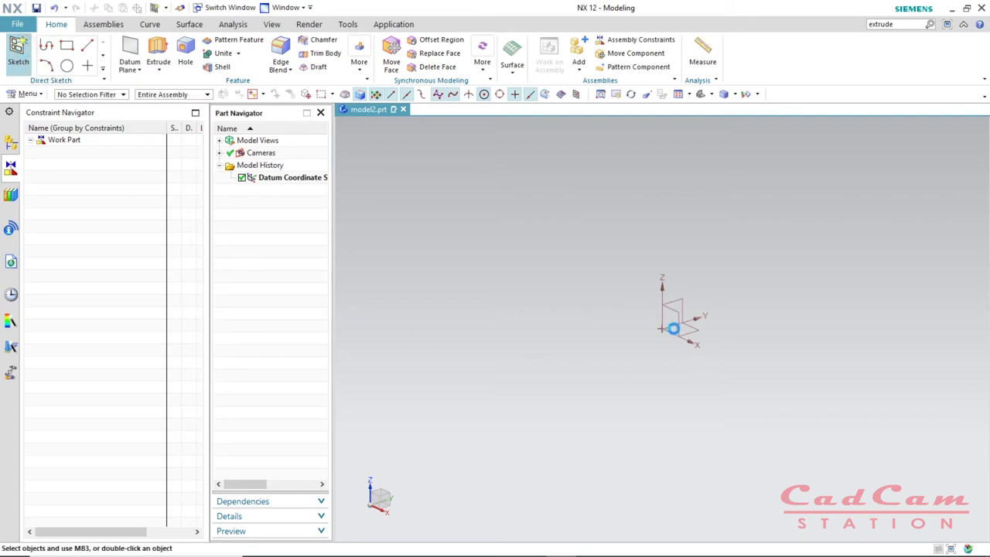
pyautogui.click(674, 326)
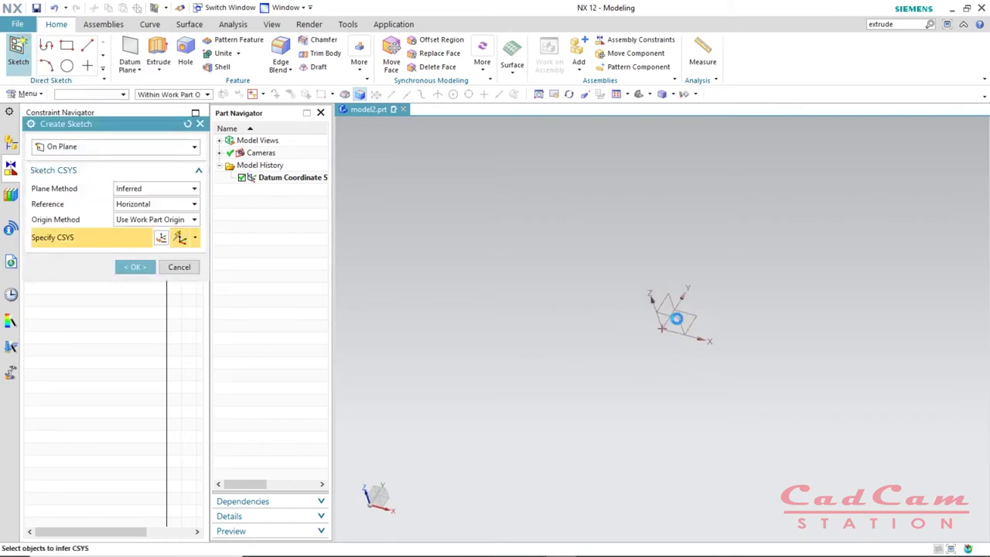
pyautogui.middleClick(690, 315)
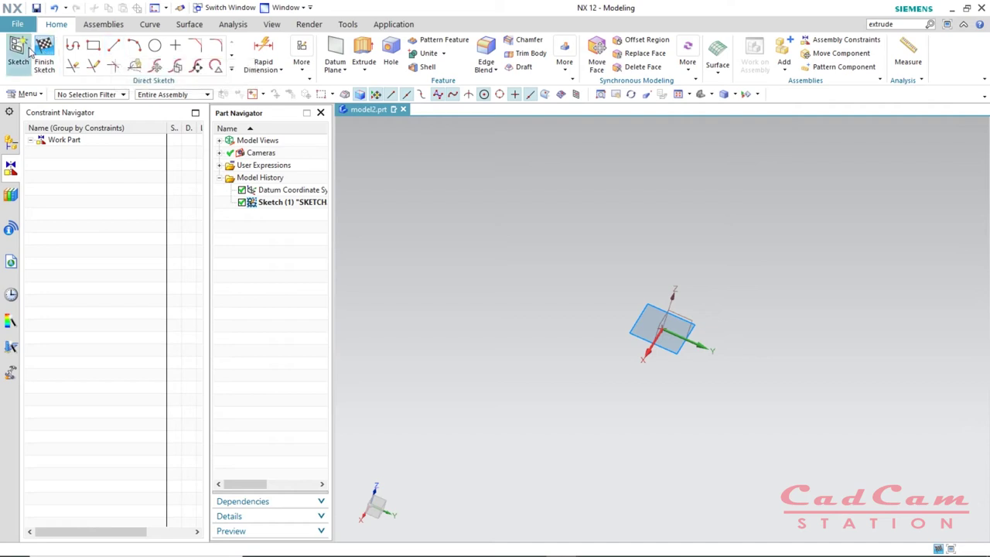
# Step: Draw a line at 90° in the sketch, parallel to the Y axis and crossing the positive X axis, and end the Line command
pyautogui.click(114, 48)
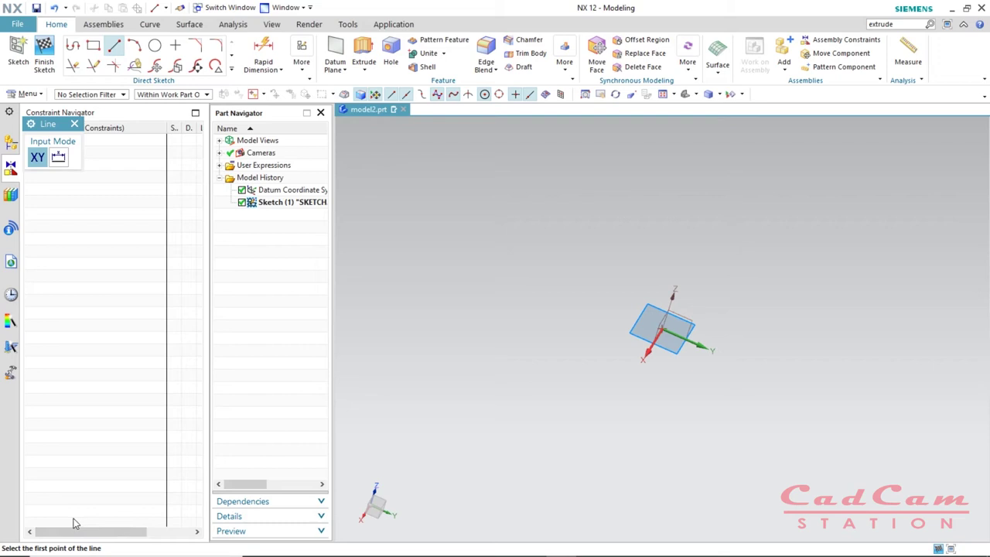
pyautogui.click(591, 340)
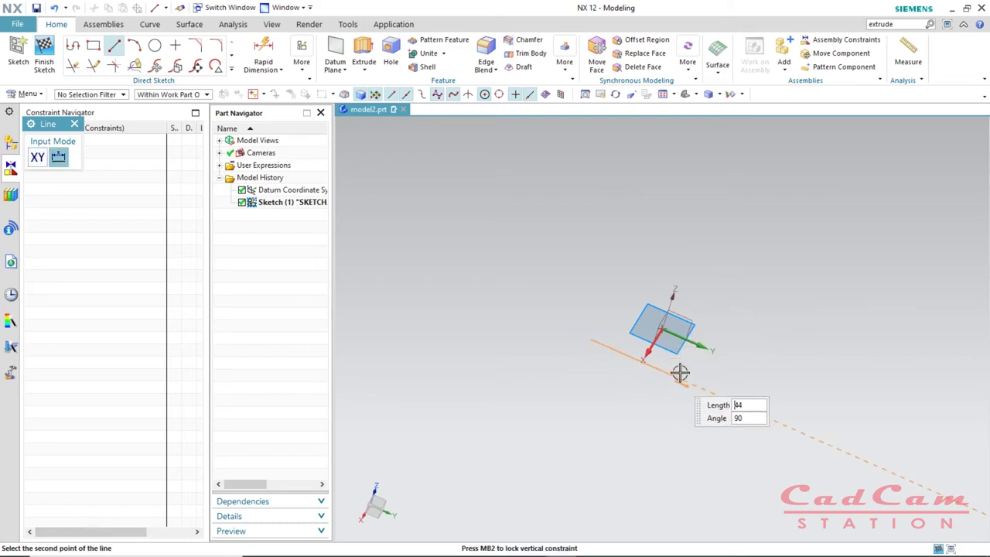
pyautogui.click(716, 395)
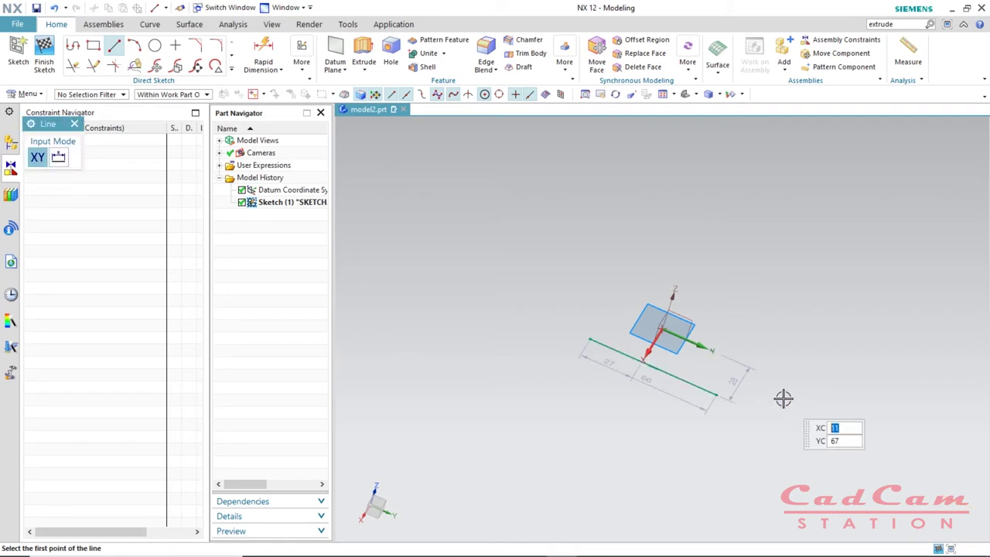
pyautogui.press('Escape')
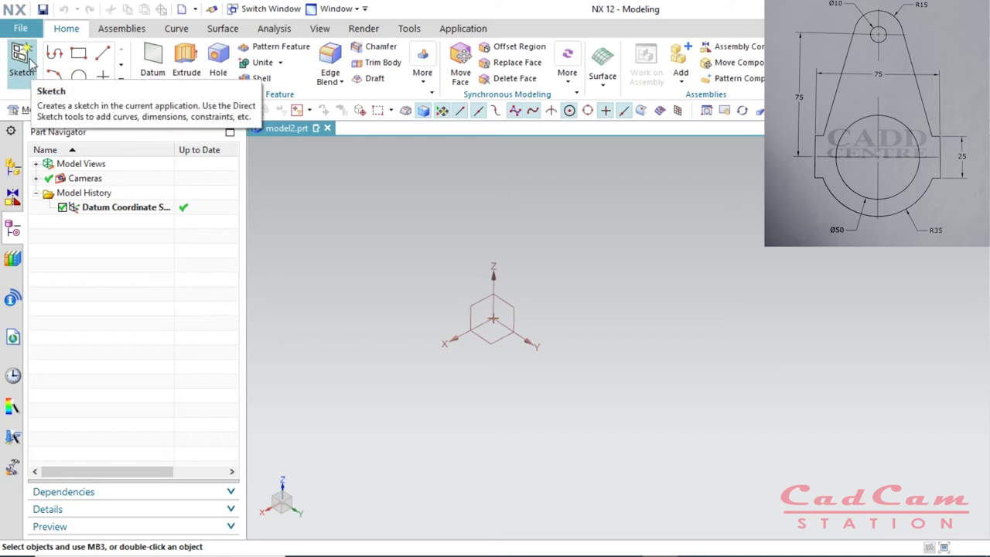
# Step: Create a sketch on the XY plane of the datum coordinate system, using On Plane, the inferred plane method and the work part origin
pyautogui.click(21, 70)
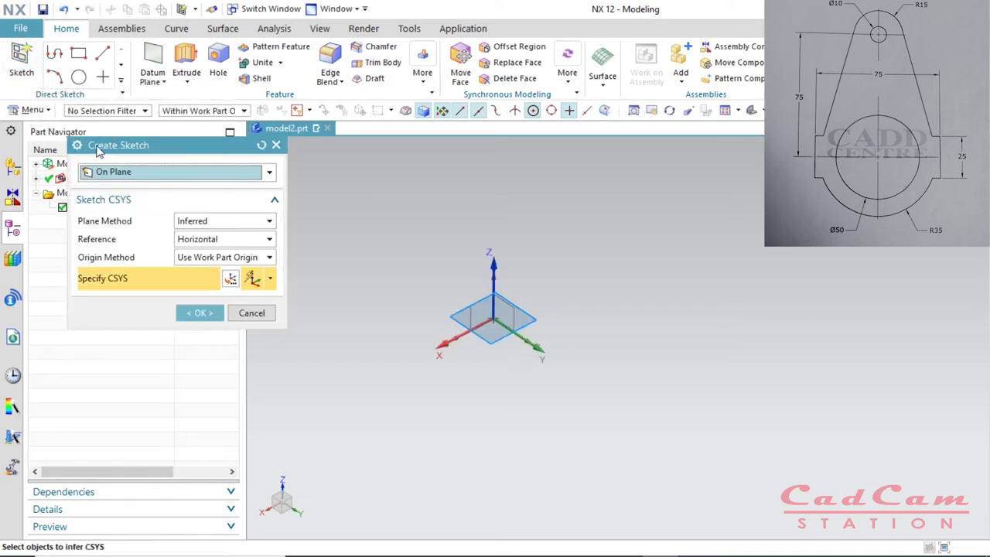
pyautogui.moveTo(121, 154)
pyautogui.mouseDown()
pyautogui.moveTo(97, 185)
pyautogui.moveTo(89, 155)
pyautogui.mouseUp()
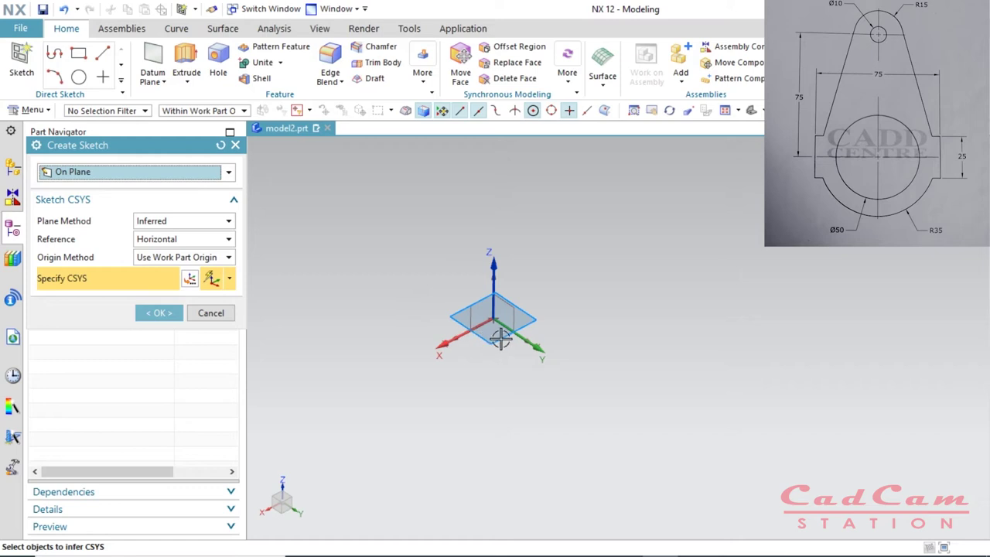
pyautogui.moveTo(517, 315); pyautogui.dragTo(541, 331, button='middle')
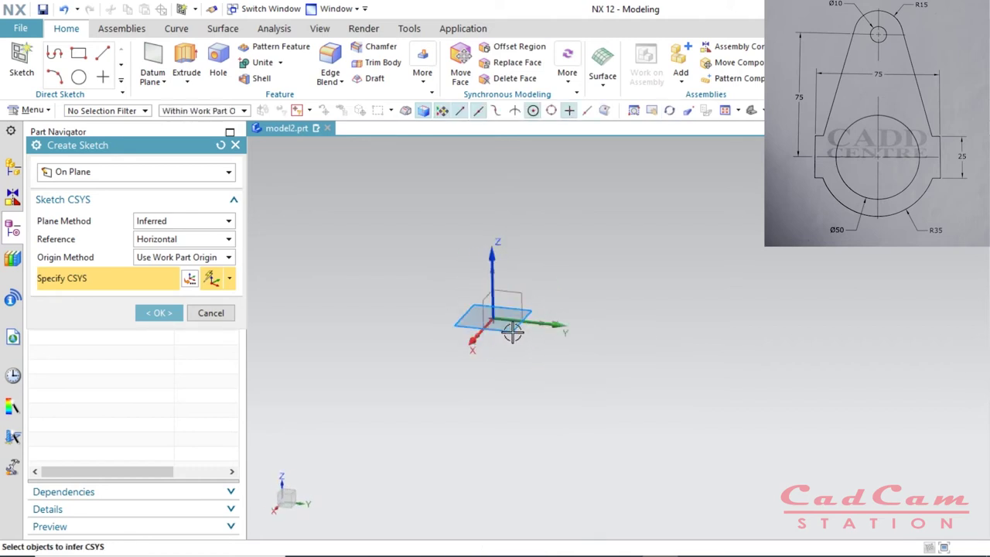
pyautogui.click(513, 330)
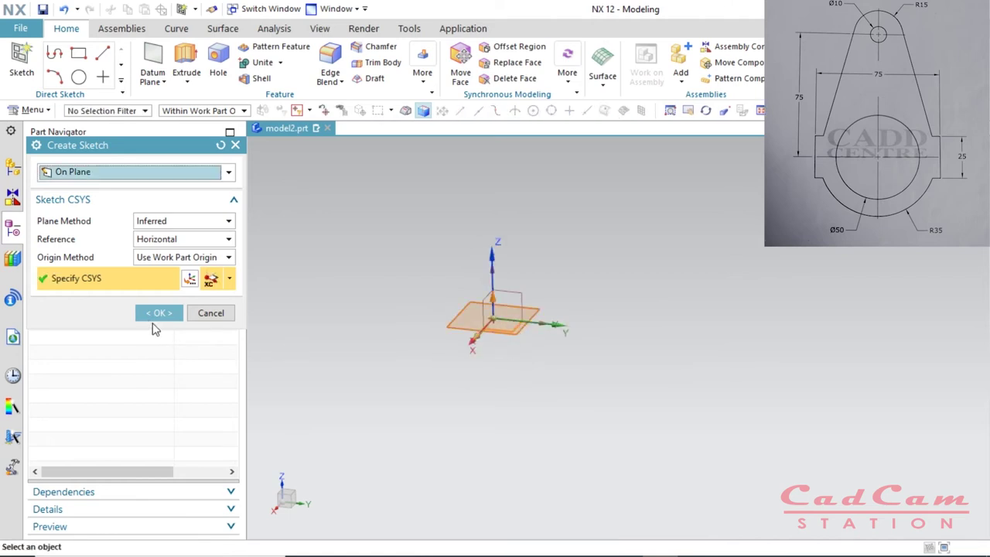
pyautogui.click(228, 175)
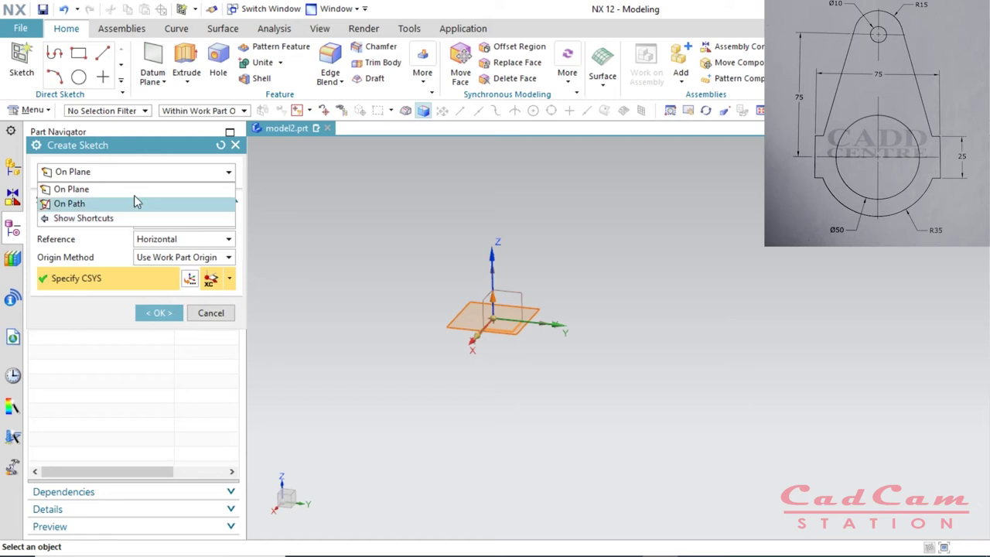
pyautogui.click(167, 171)
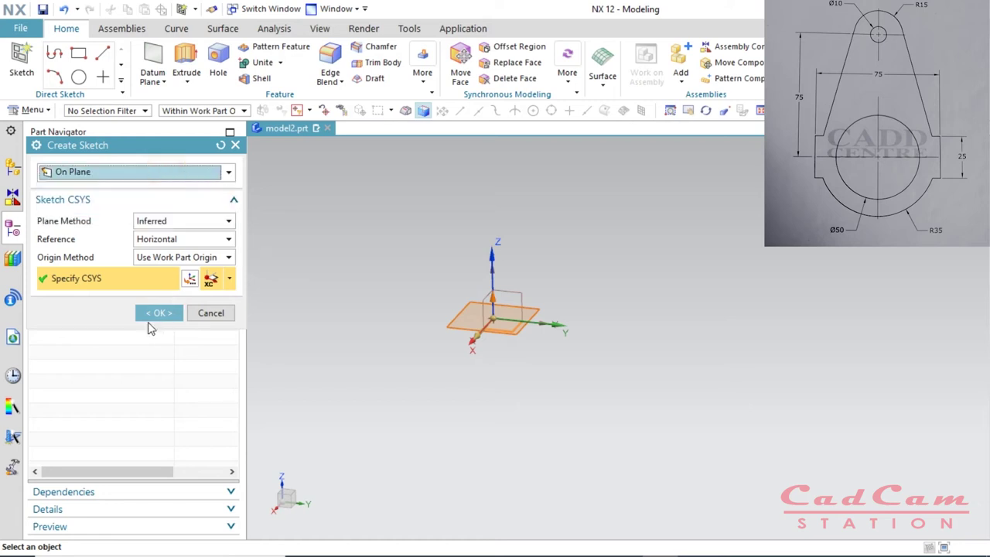
pyautogui.click(68, 175)
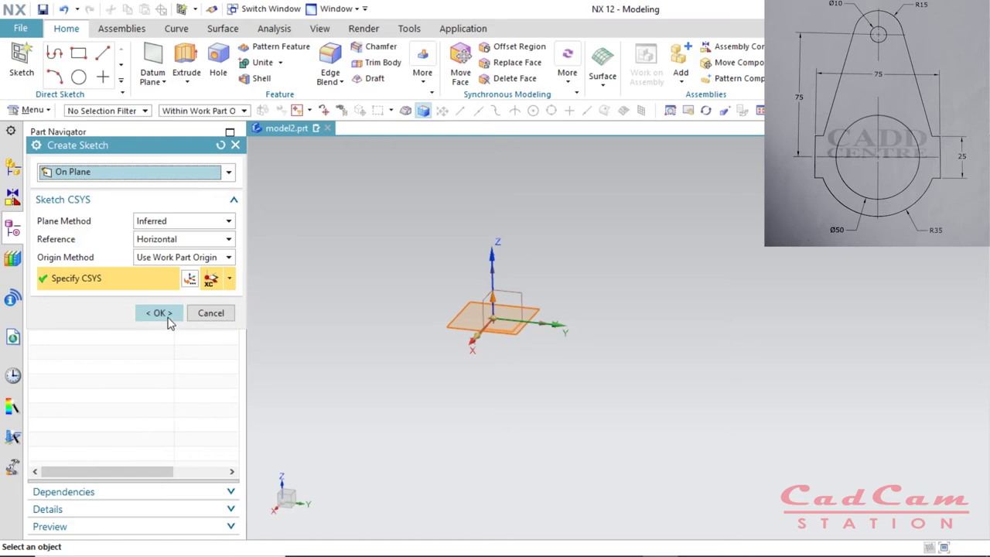
pyautogui.click(169, 318)
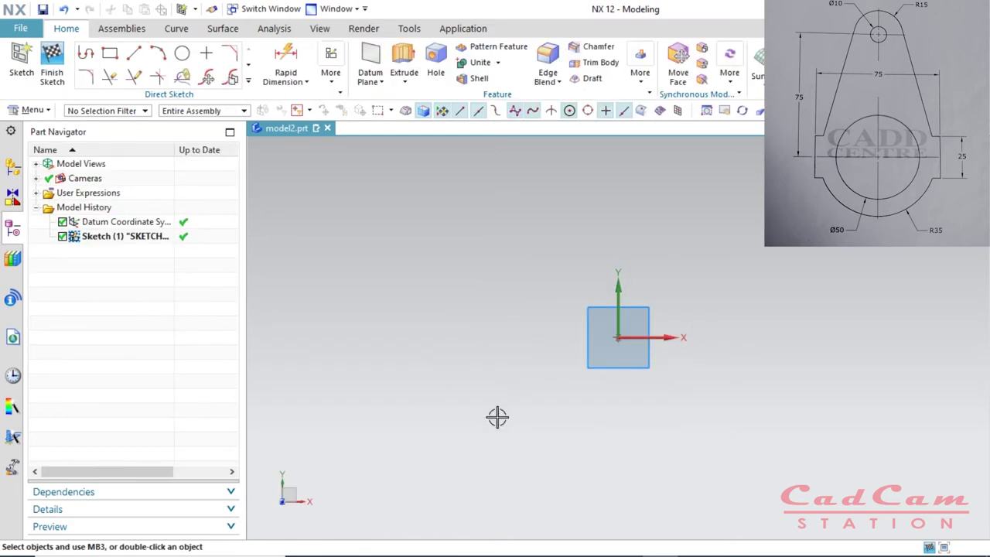
# Step: Examine the sketch plane and its axes from several angles, and realign the view square to the sketch plane
pyautogui.moveTo(497, 415)
pyautogui.mouseDown(button='middle')
pyautogui.moveTo(493, 381)
pyautogui.moveTo(572, 392)
pyautogui.moveTo(543, 413)
pyautogui.mouseUp(button='middle')
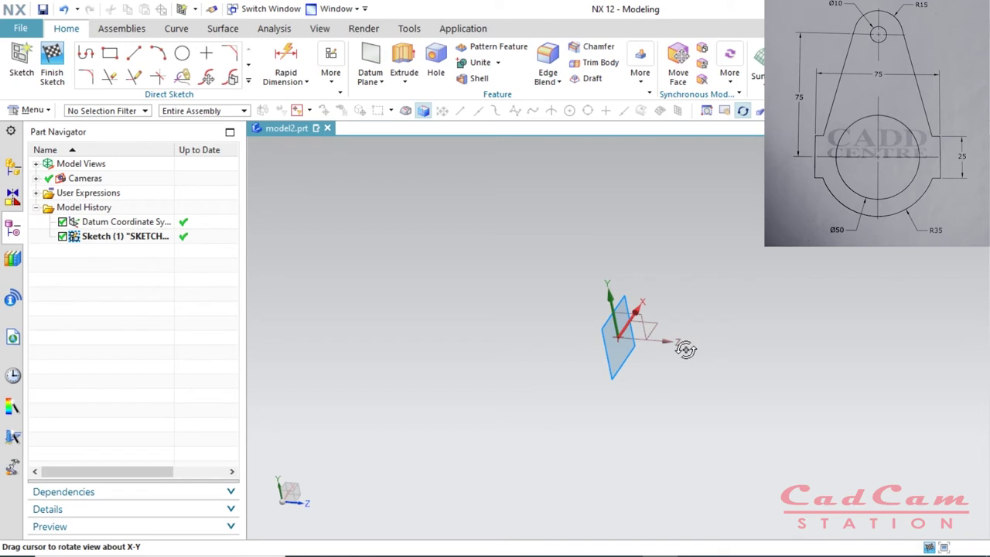
pyautogui.moveTo(630, 457)
pyautogui.mouseDown(button='middle')
pyautogui.moveTo(610, 410)
pyautogui.moveTo(562, 433)
pyautogui.moveTo(596, 424)
pyautogui.moveTo(544, 392)
pyautogui.moveTo(643, 323)
pyautogui.moveTo(581, 332)
pyautogui.moveTo(564, 368)
pyautogui.mouseUp(button='middle')
pyautogui.moveTo(622, 414)
pyautogui.mouseDown(button='middle')
pyautogui.moveTo(599, 413)
pyautogui.moveTo(596, 400)
pyautogui.mouseUp(button='middle')
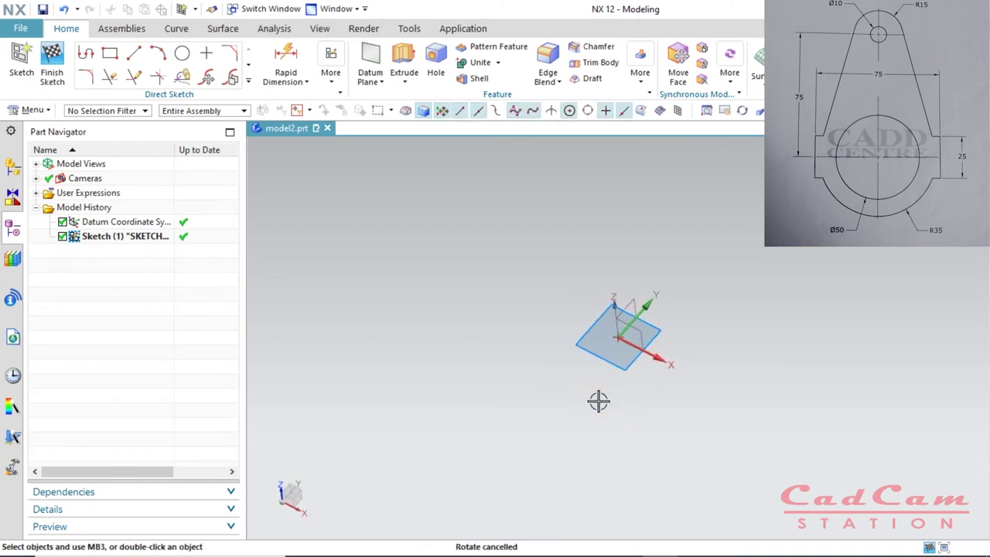
pyautogui.click(615, 412)
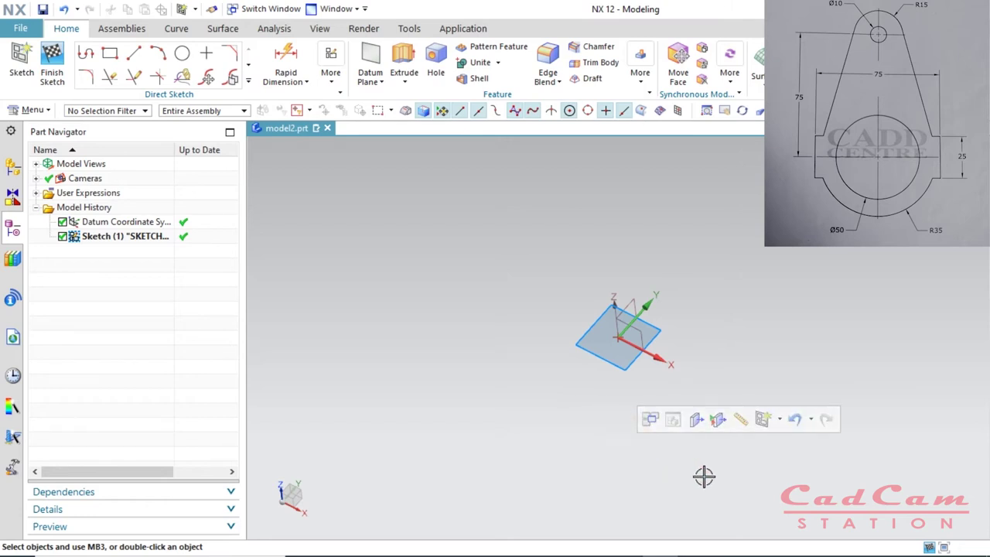
pyautogui.keyDown('shift'); pyautogui.moveTo(774, 353); pyautogui.dragTo(733, 369, button='middle'); pyautogui.keyUp('shift')
pyautogui.press('F8')
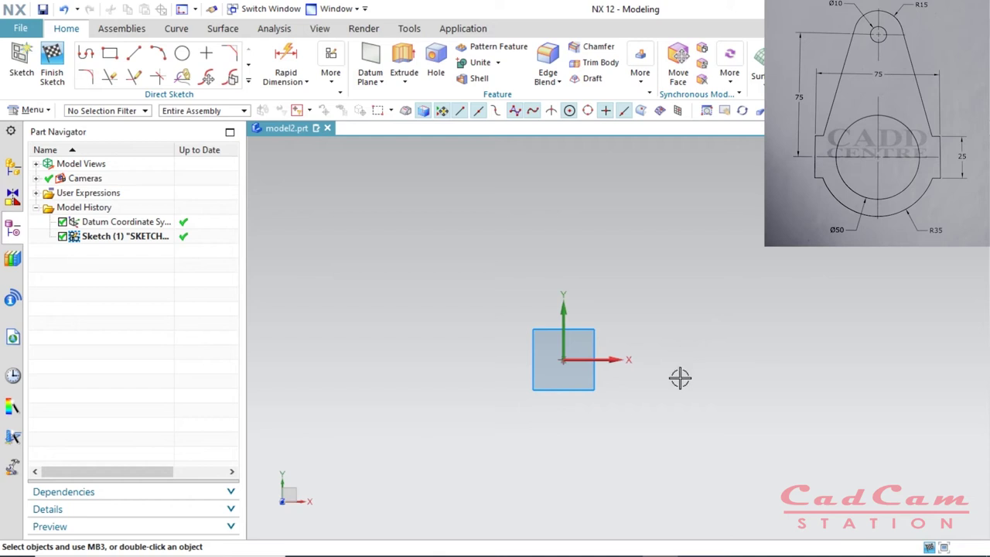
pyautogui.moveTo(576, 464)
pyautogui.mouseDown(button='middle')
pyautogui.moveTo(536, 472)
pyautogui.moveTo(570, 331)
pyautogui.moveTo(530, 348)
pyautogui.mouseUp(button='middle')
pyautogui.press('F8')
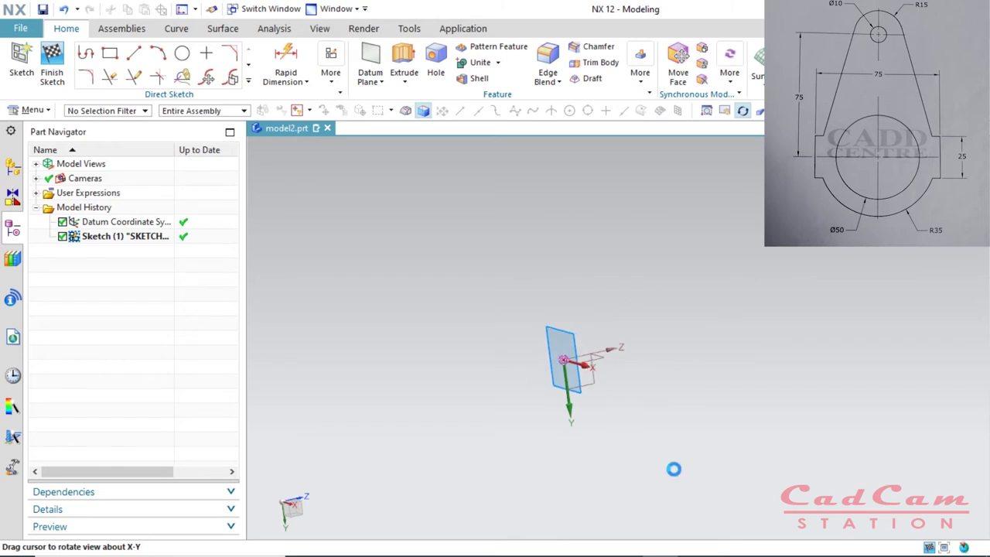
pyautogui.moveTo(674, 469)
pyautogui.mouseDown(button='middle')
pyautogui.moveTo(607, 470)
pyautogui.moveTo(513, 444)
pyautogui.moveTo(466, 488)
pyautogui.moveTo(636, 404)
pyautogui.moveTo(636, 451)
pyautogui.moveTo(670, 466)
pyautogui.moveTo(648, 435)
pyautogui.mouseUp(button='middle')
pyautogui.press('F8')
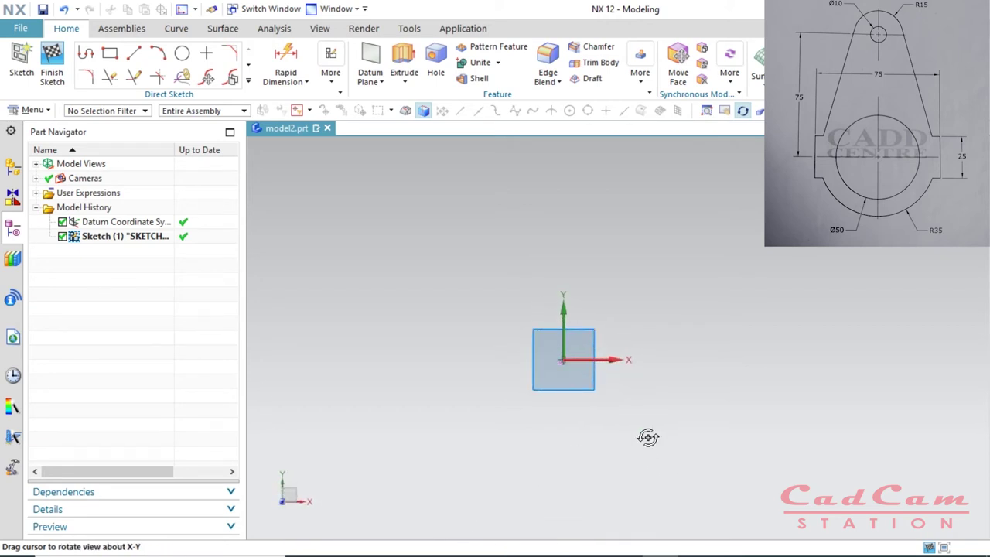
pyautogui.press('Escape')
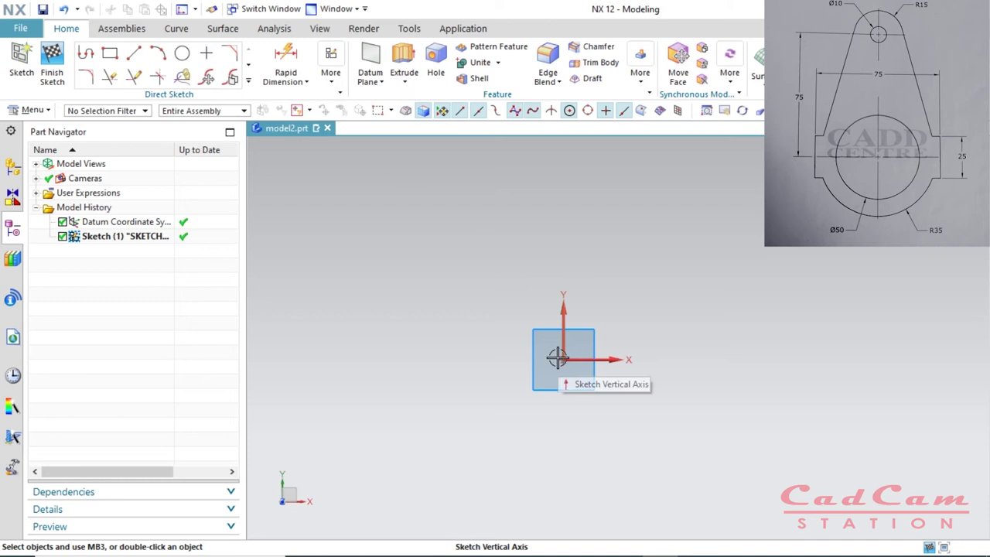
# Step: Draw a circle of diameter 50 mm centred on the origin of the datum coordinate system
pyautogui.press('o')
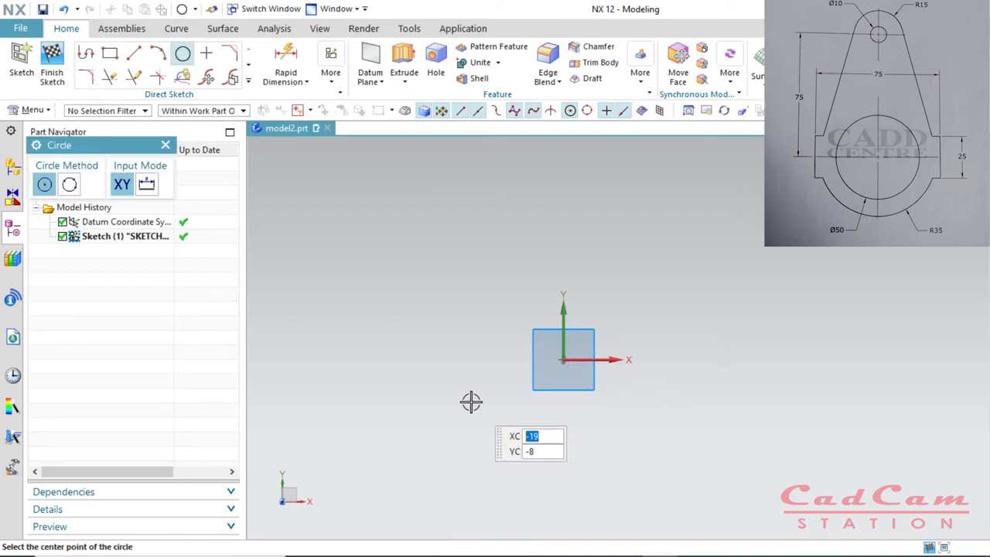
pyautogui.click(564, 360)
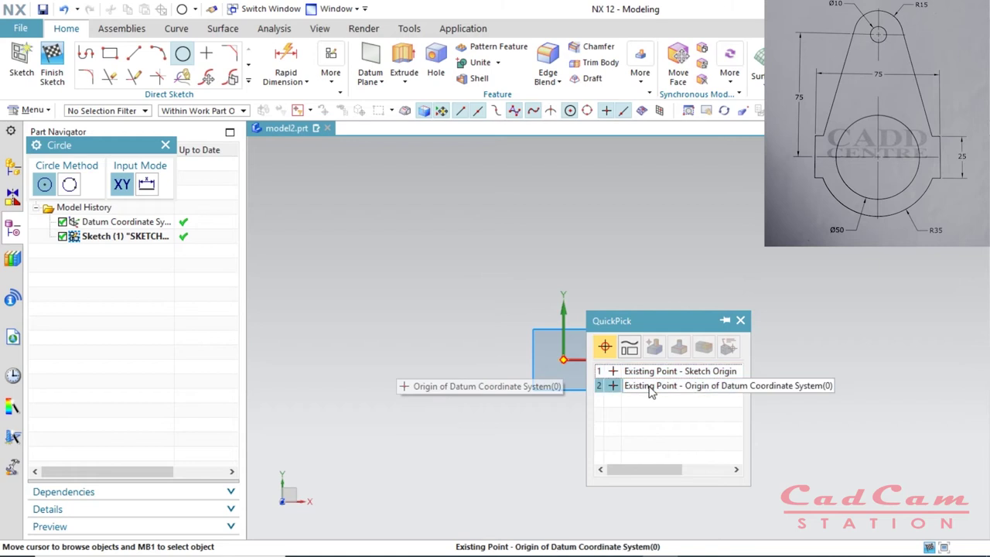
pyautogui.click(719, 385)
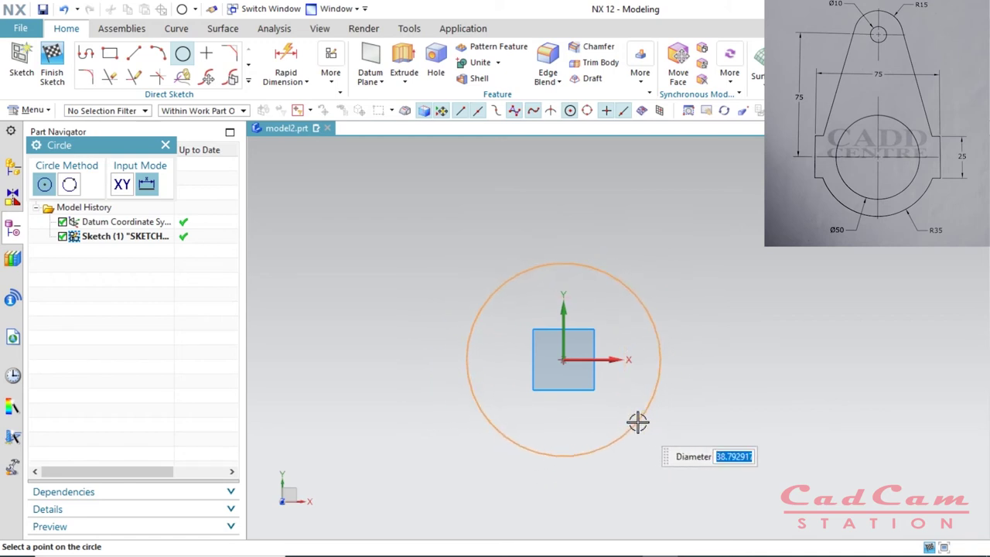
pyautogui.write('50')
pyautogui.press('Return')
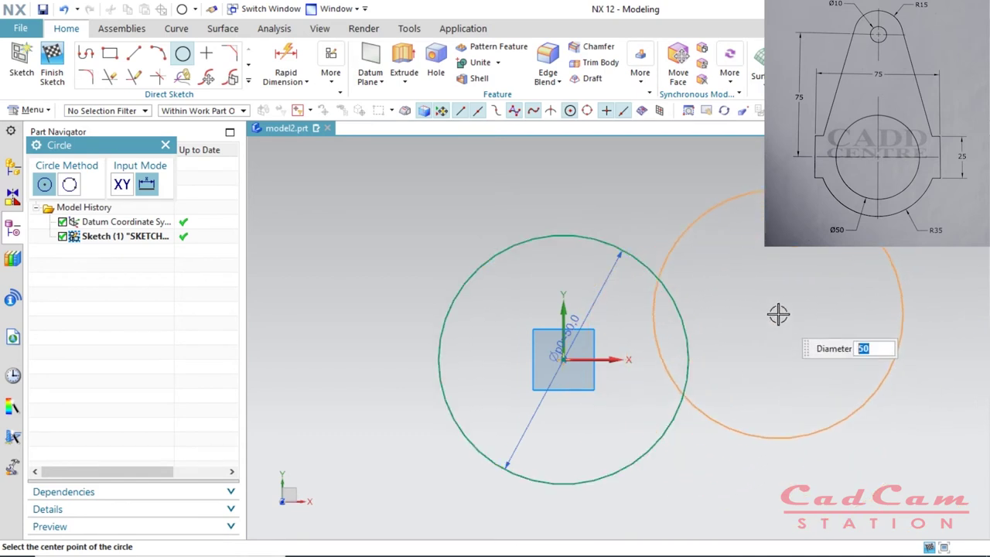
# Step: Draw a second circle of diameter 70 mm, concentric with the 50 mm circle at the origin
pyautogui.scroll(-2, 778, 306)
pyautogui.scroll(-3, 696, 317)
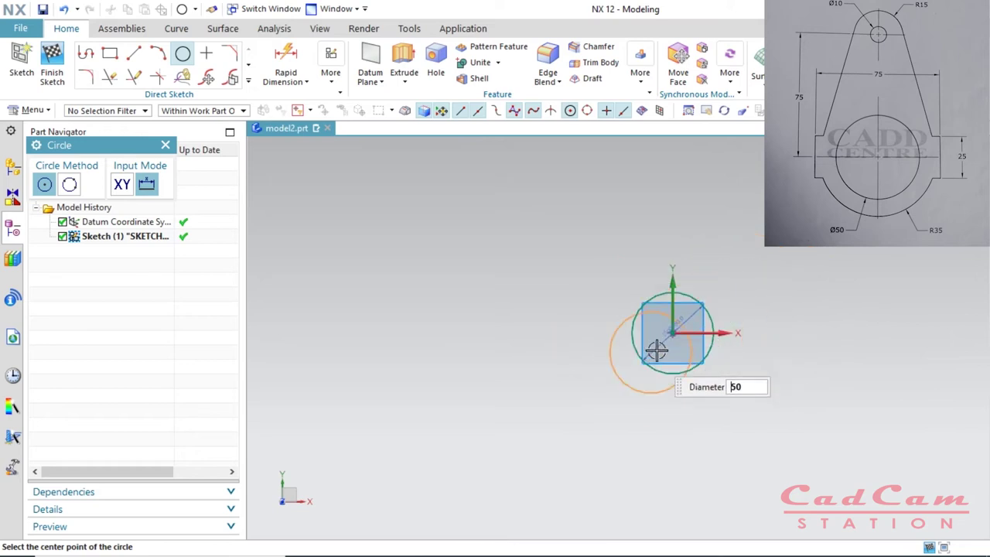
pyautogui.scroll(4, 817, 332)
pyautogui.scroll(-2, 643, 328)
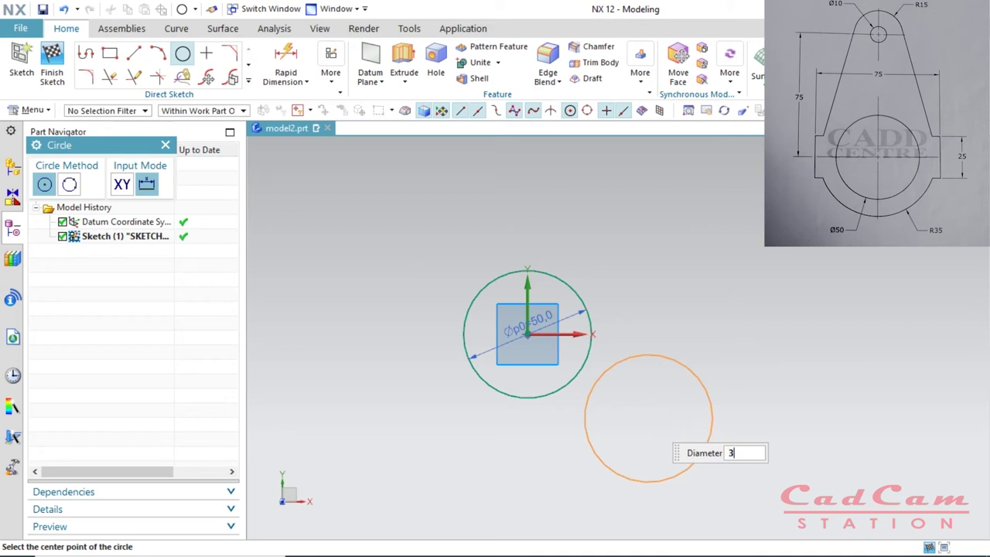
pyautogui.press('Return')
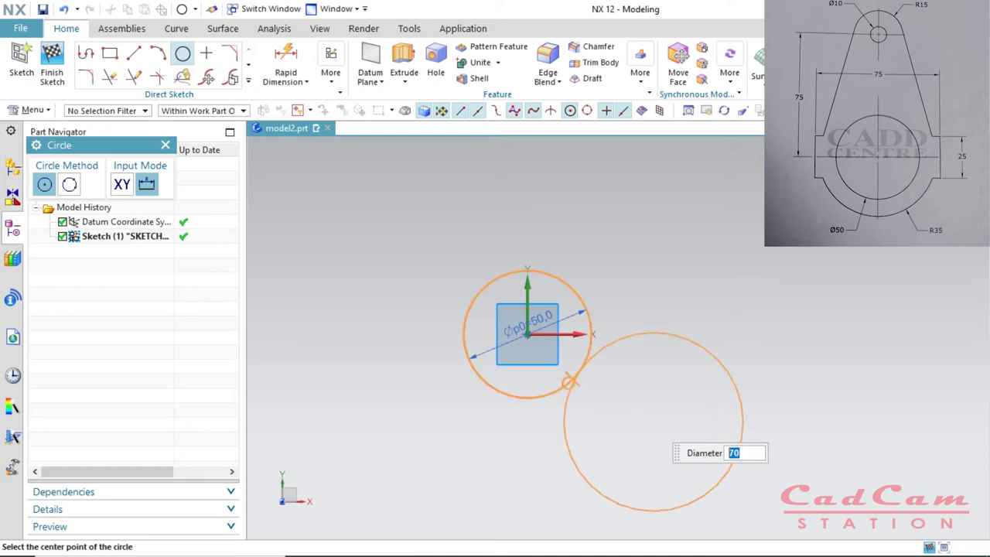
pyautogui.click(526, 334)
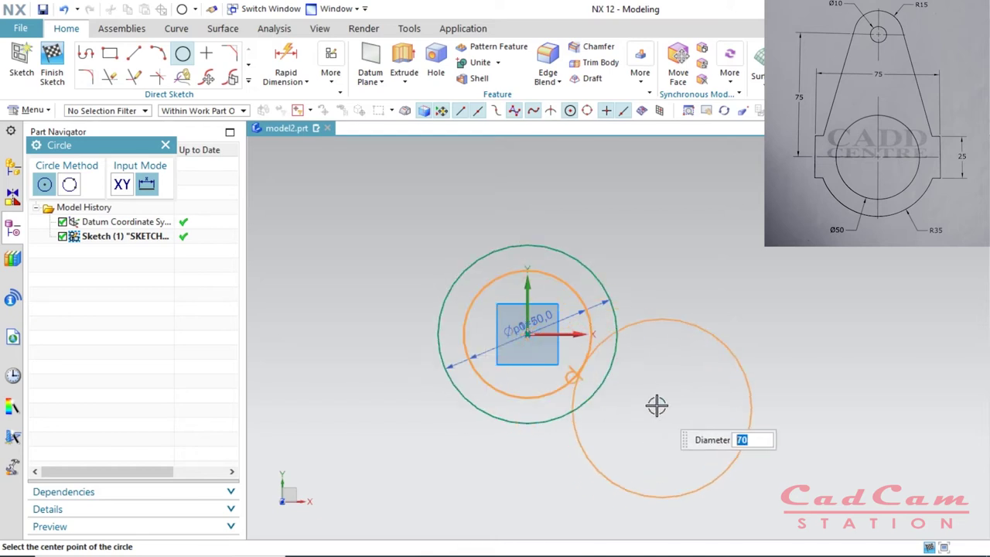
# Step: Draw a 10 mm diameter circle about 90 mm above the origin and about 14 mm along positive X, and end the Circle command
pyautogui.scroll(-2, 652, 409)
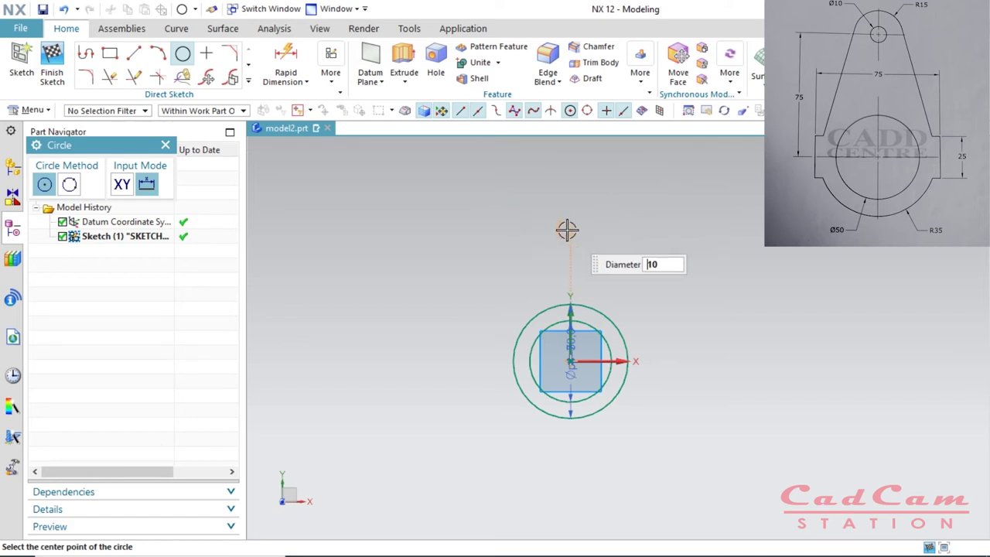
pyautogui.click(642, 244)
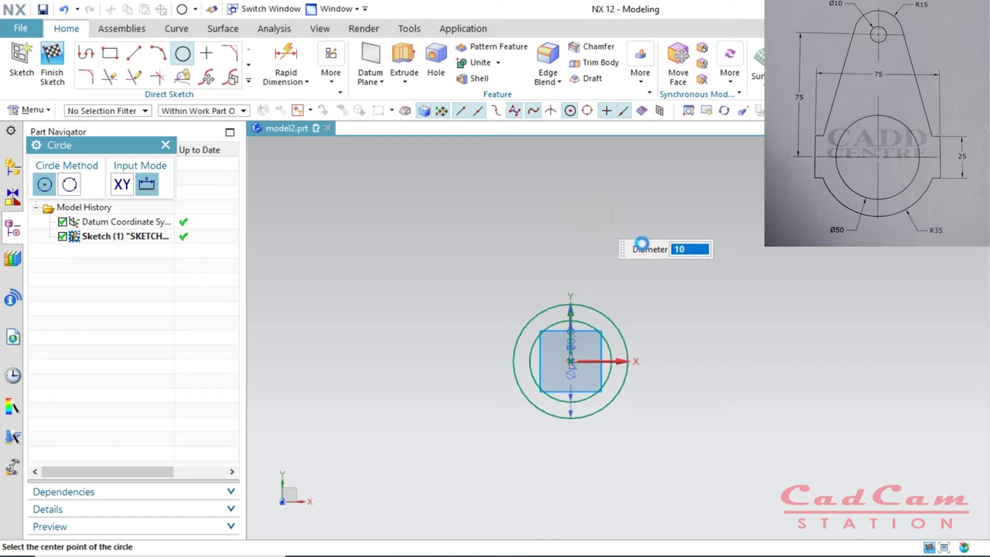
pyautogui.press('Return')
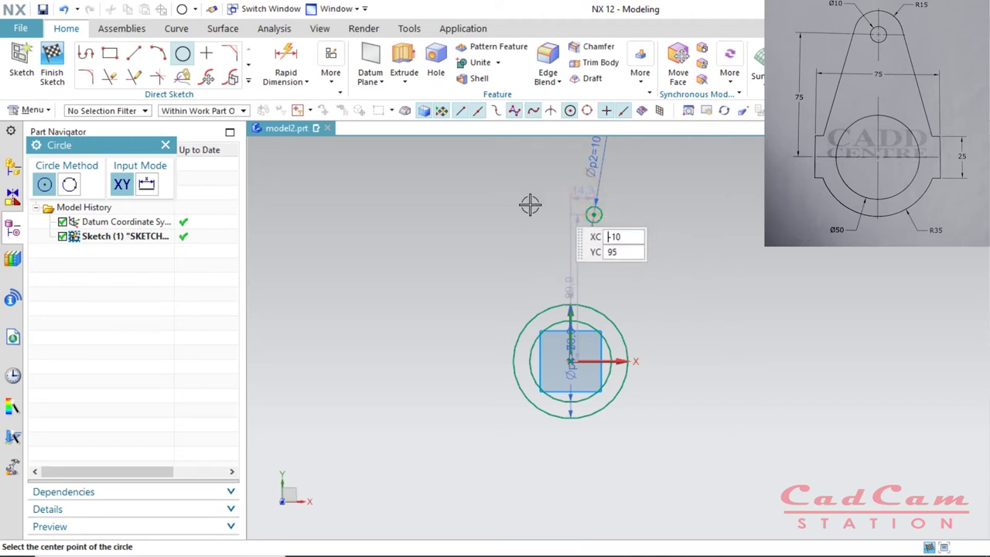
pyautogui.click(167, 146)
# Step: Reposition the horizontal dimension label and move the 10 mm circle to the negative X side, about 15 mm from the Y axis and 83 mm above the origin
pyautogui.moveTo(590, 192); pyautogui.dragTo(526, 177)
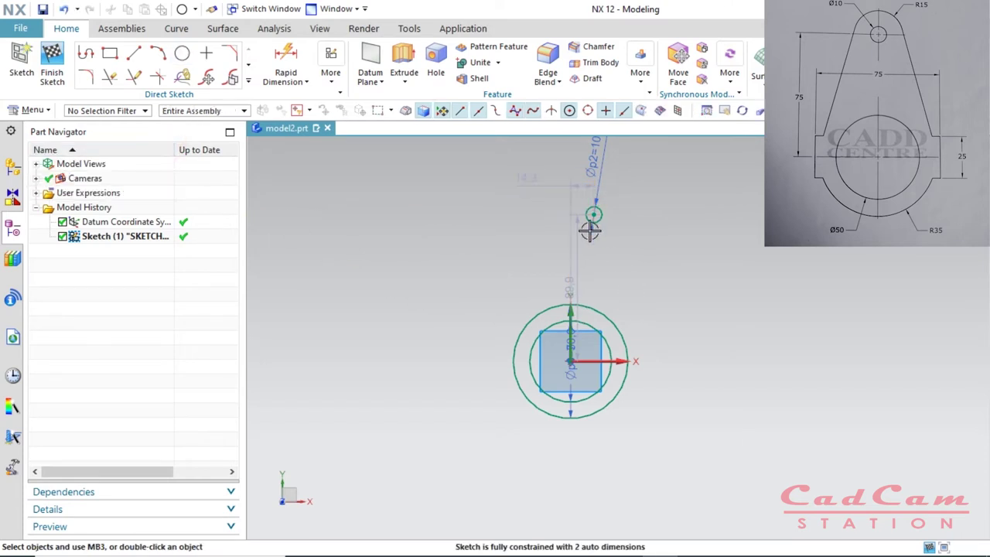
pyautogui.moveTo(592, 215)
pyautogui.mouseDown()
pyautogui.moveTo(548, 221)
pyautogui.moveTo(535, 235)
pyautogui.moveTo(592, 234)
pyautogui.moveTo(640, 215)
pyautogui.moveTo(545, 225)
pyautogui.mouseUp()
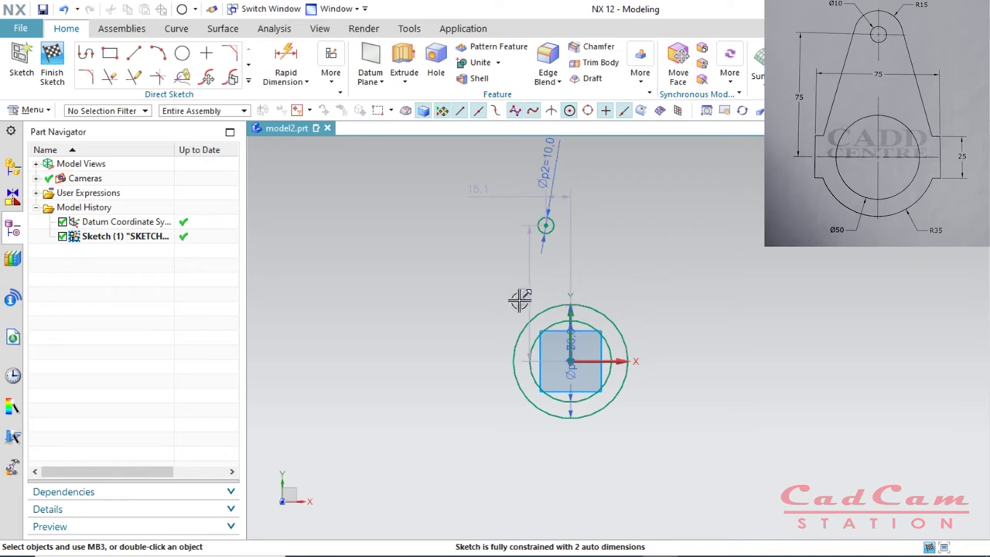
pyautogui.click(334, 84)
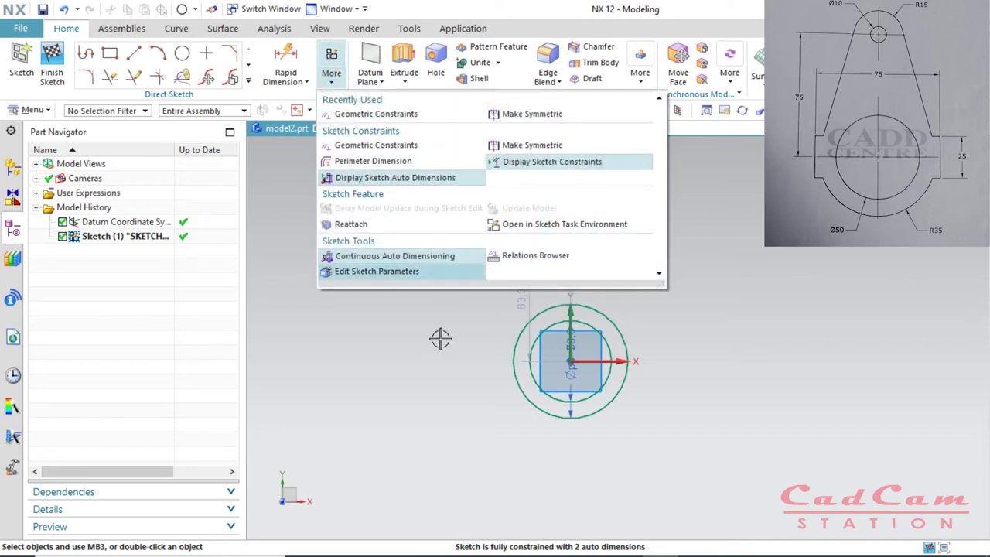
pyautogui.click(431, 372)
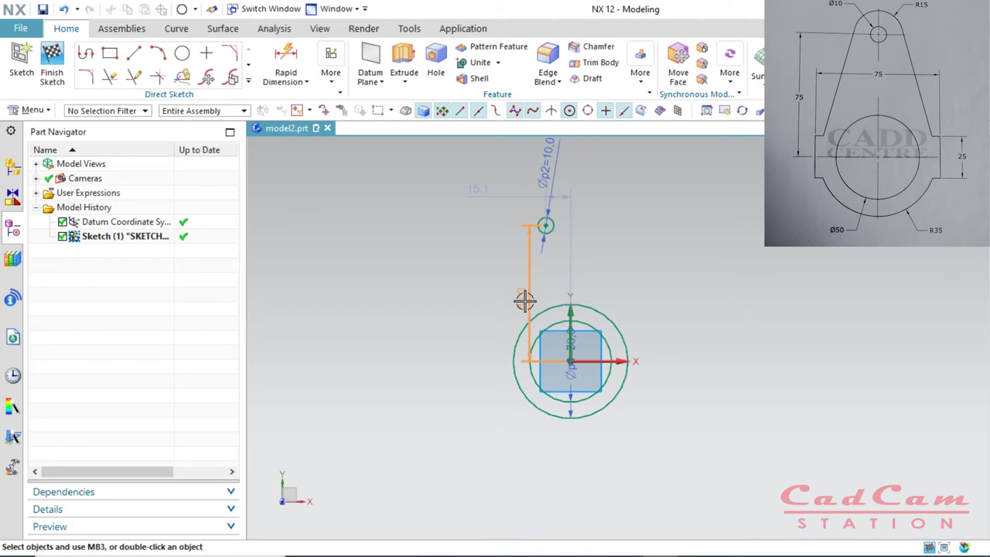
# Step: Set the vertical distance between the 10 mm circle's centre and the X axis to 75 mm
pyautogui.doubleClick(524, 300)
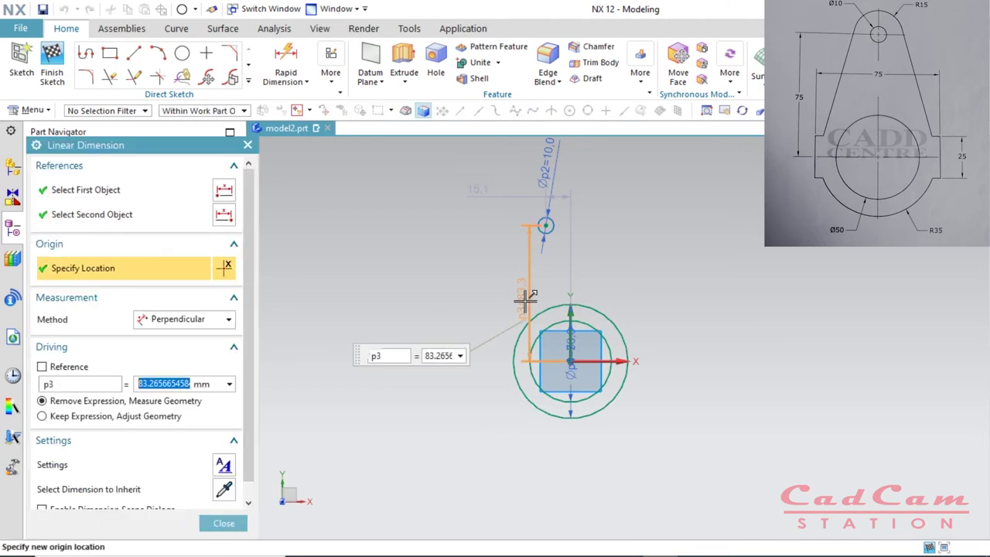
pyautogui.write('75')
pyautogui.press('Return')
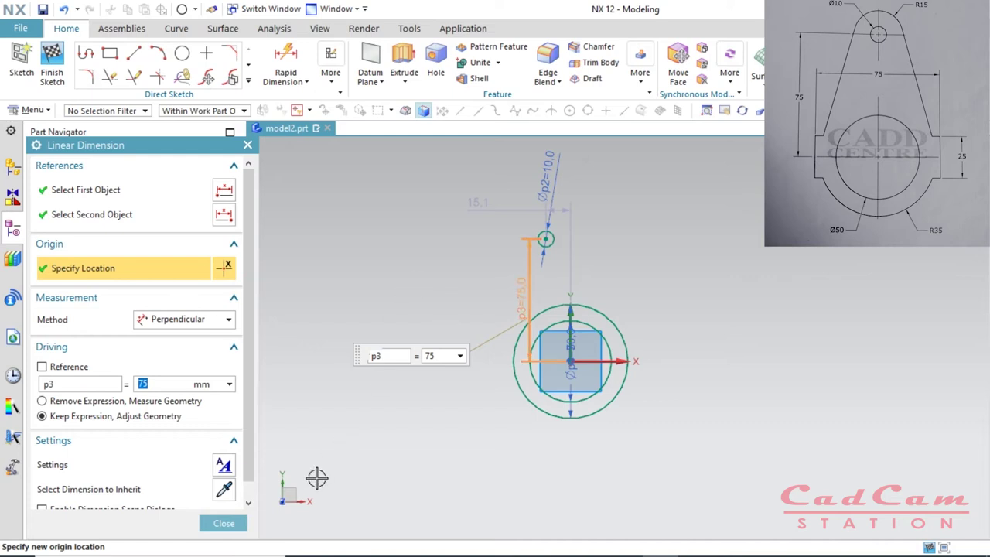
pyautogui.click(225, 524)
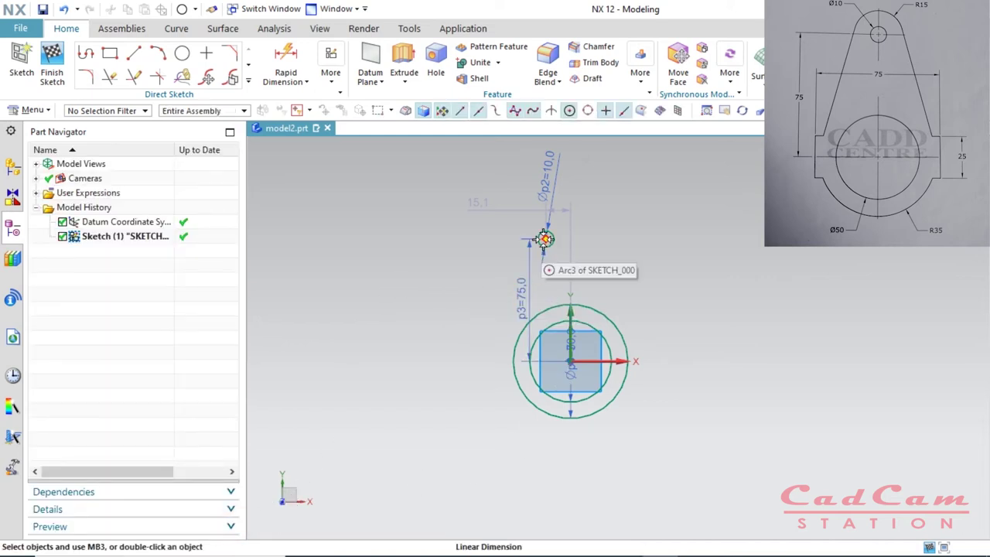
# Step: Set the horizontal distance between the 10 mm circle's centre and the Y axis to 0 mm
pyautogui.moveTo(546, 238); pyautogui.dragTo(519, 240)
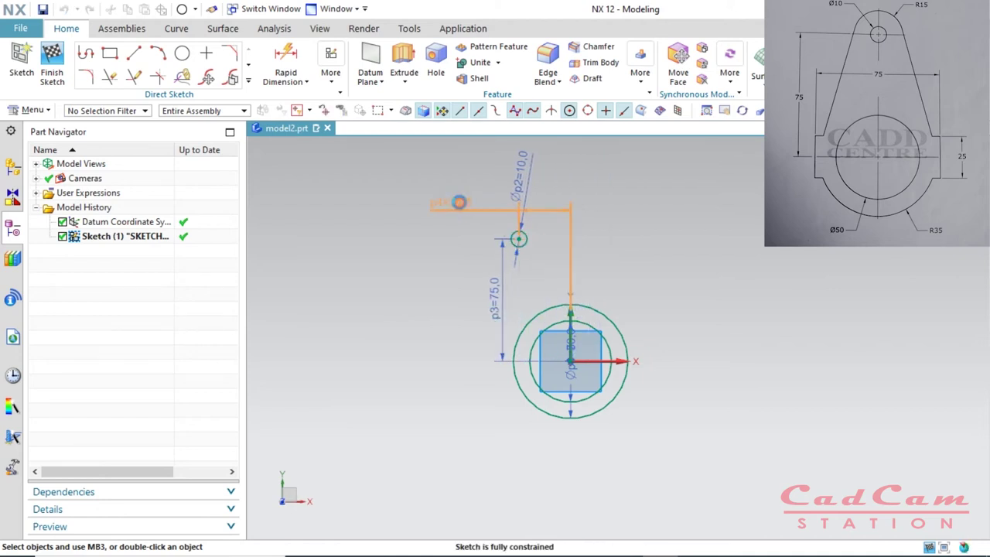
pyautogui.doubleClick(459, 204)
pyautogui.click(368, 244)
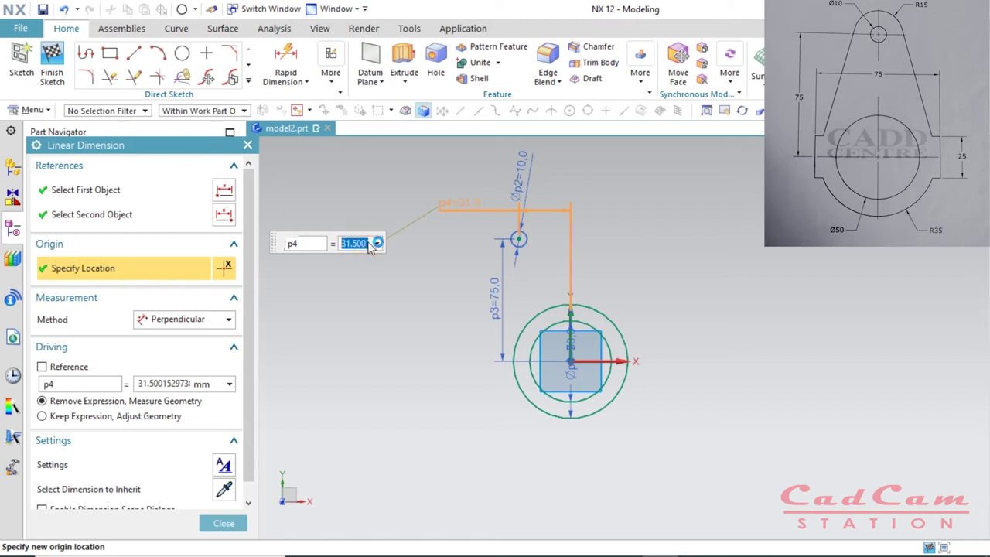
pyautogui.write('0')
pyautogui.press('Return')
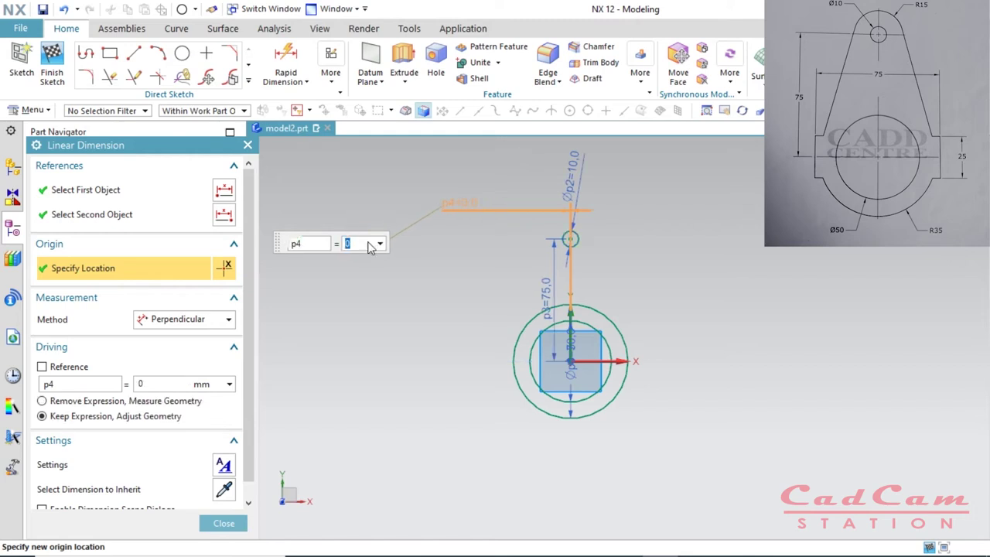
pyautogui.click(223, 523)
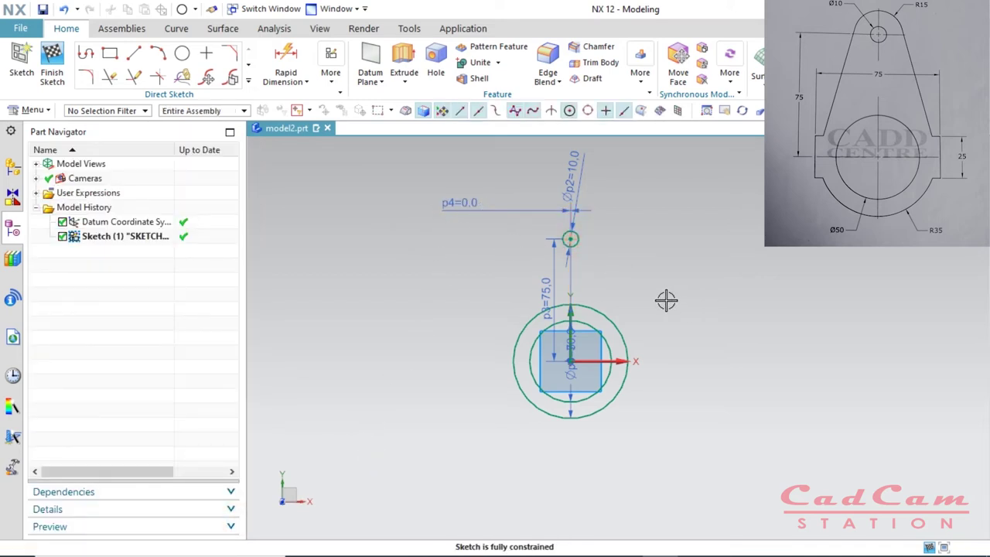
# Step: Draw a circle concentric with the 10 mm circle, entering its diameter as 15*2 mm
pyautogui.press('o')
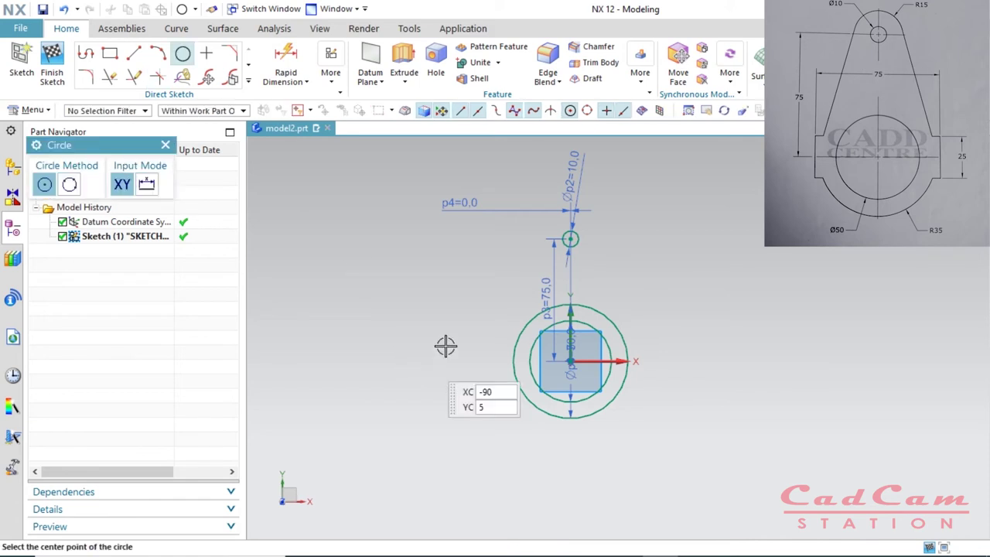
pyautogui.click(569, 238)
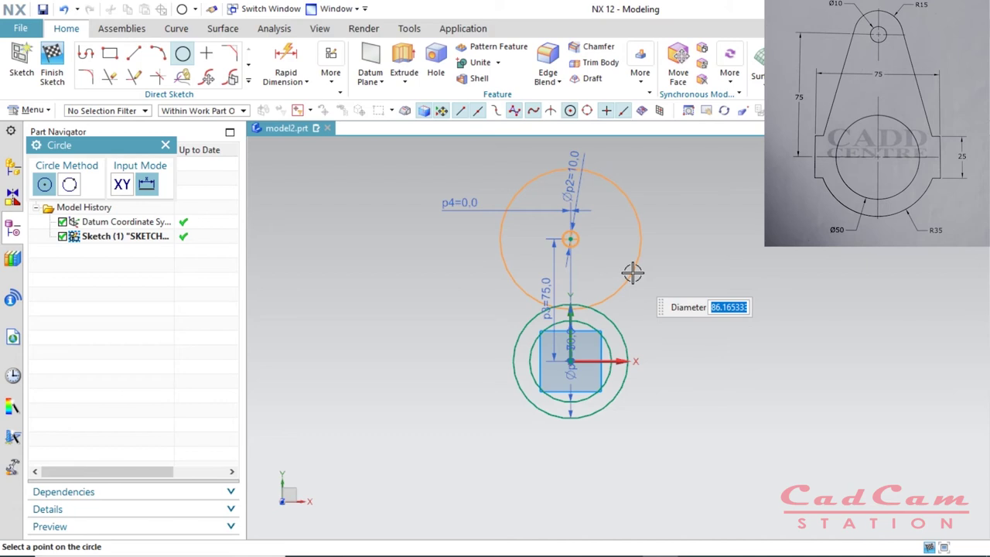
pyautogui.write('15')
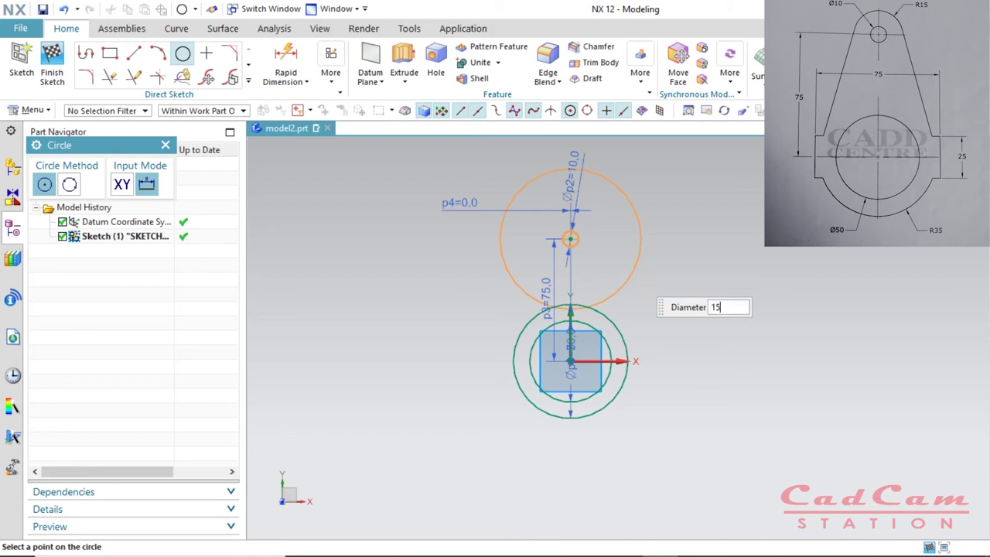
pyautogui.write('*2')
pyautogui.press('Return')
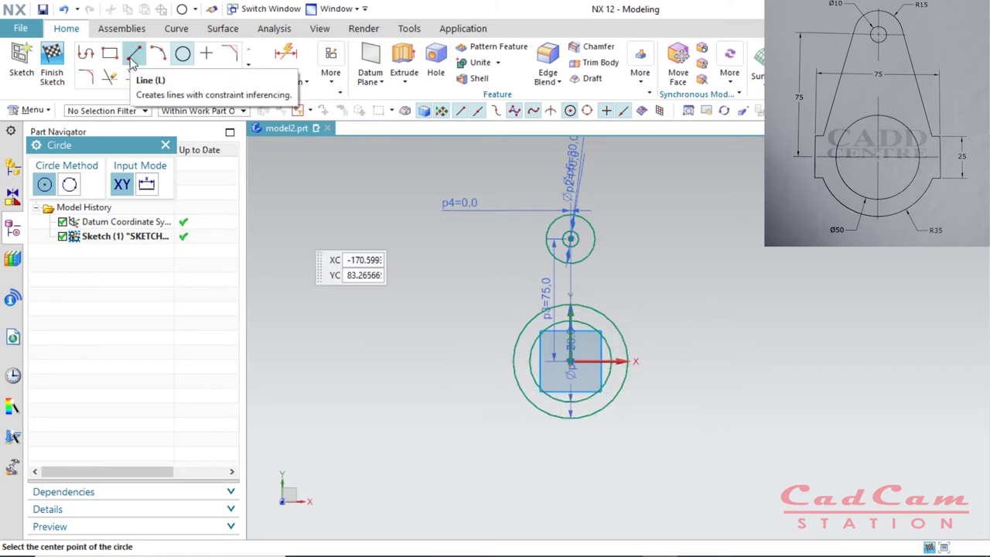
# Step: Sketch a vertical line on the negative X side and move its upper endpoint, making it about 45 mm long and 69 mm from the Y axis
pyautogui.click(437, 333)
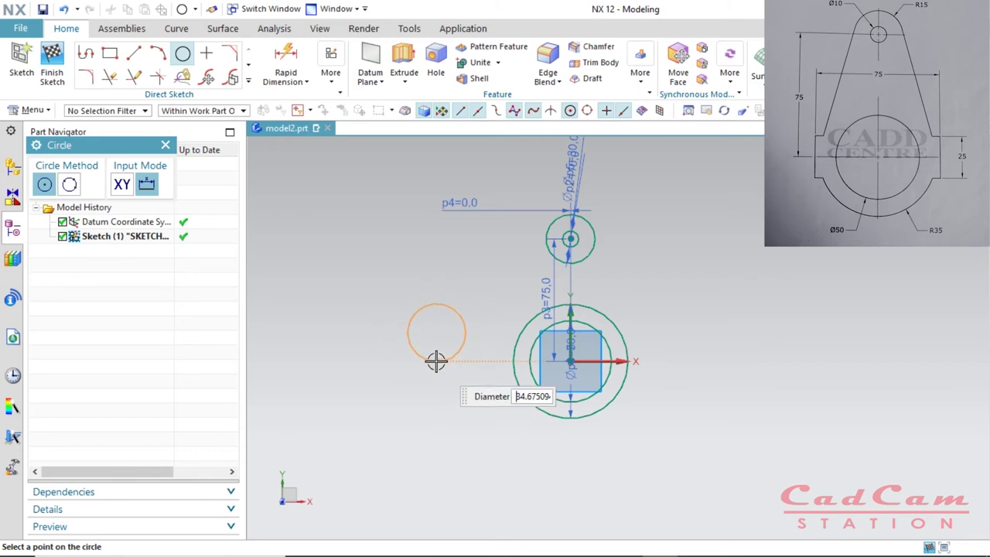
pyautogui.press('Escape')
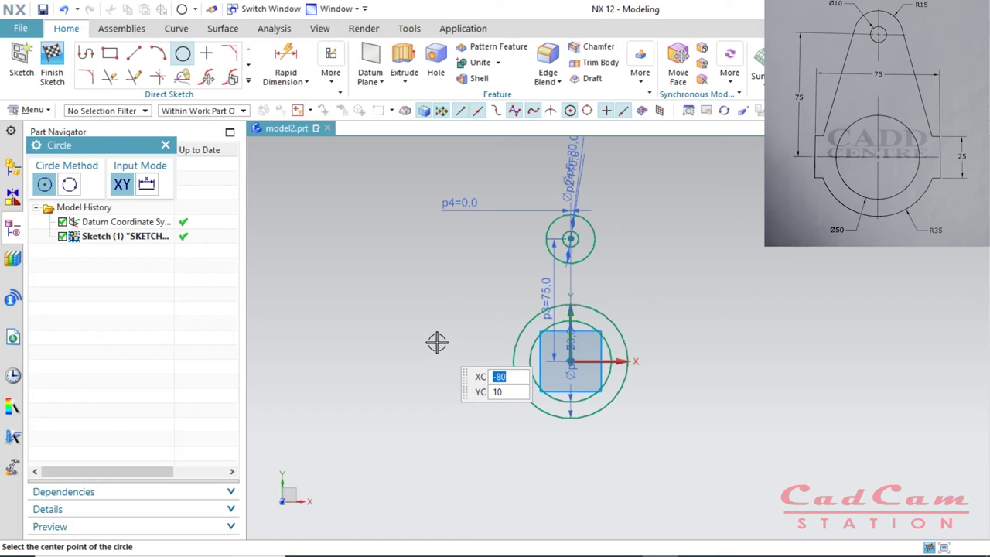
pyautogui.click(142, 57)
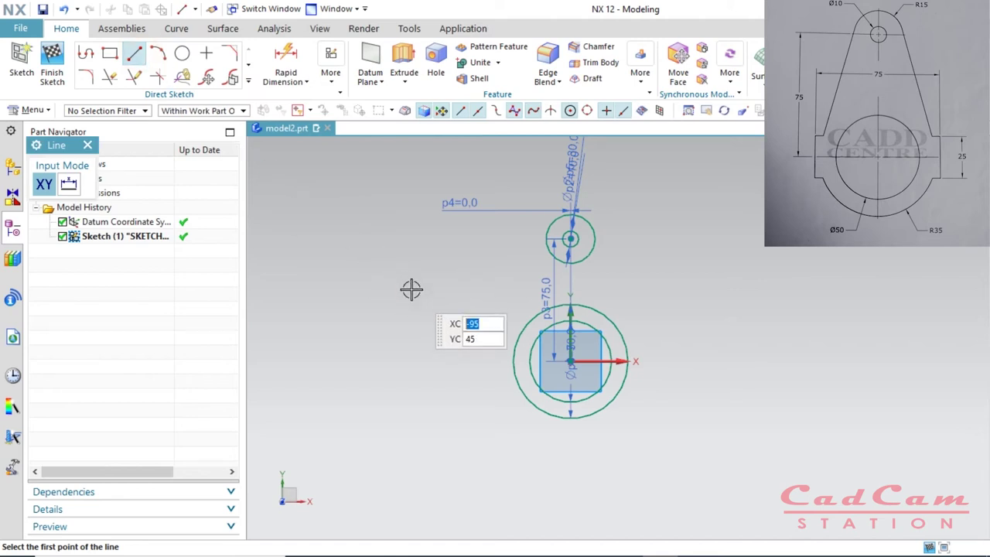
pyautogui.click(413, 337)
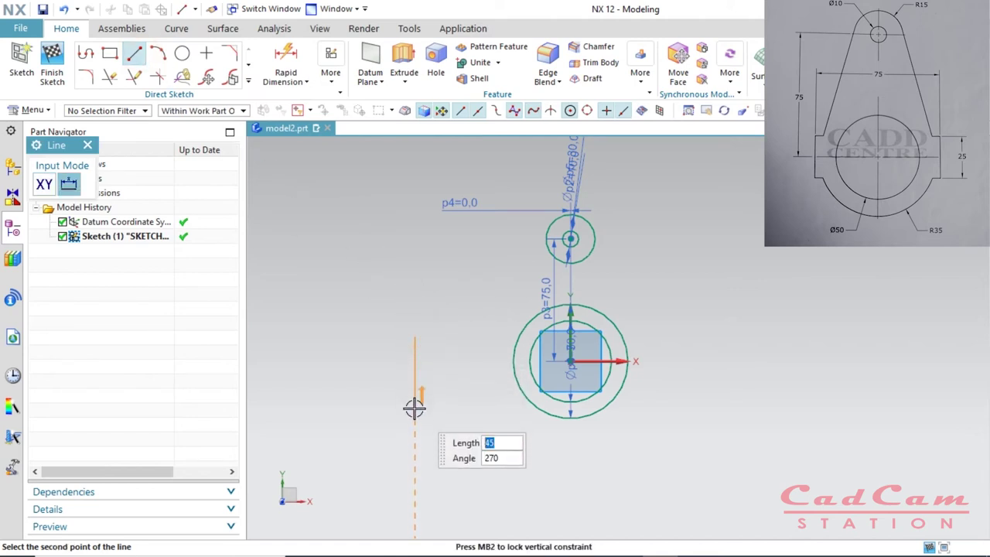
pyautogui.click(415, 392)
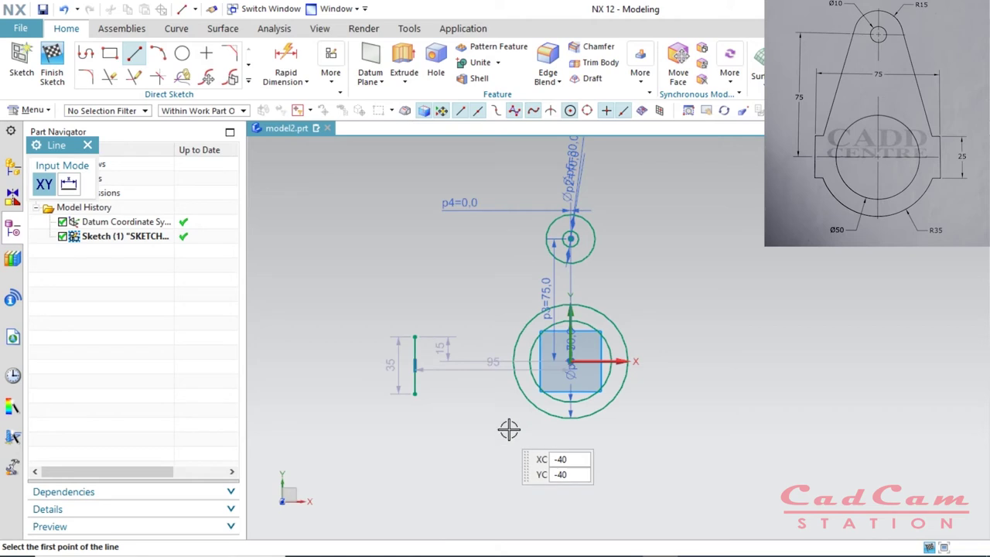
pyautogui.press('Escape')
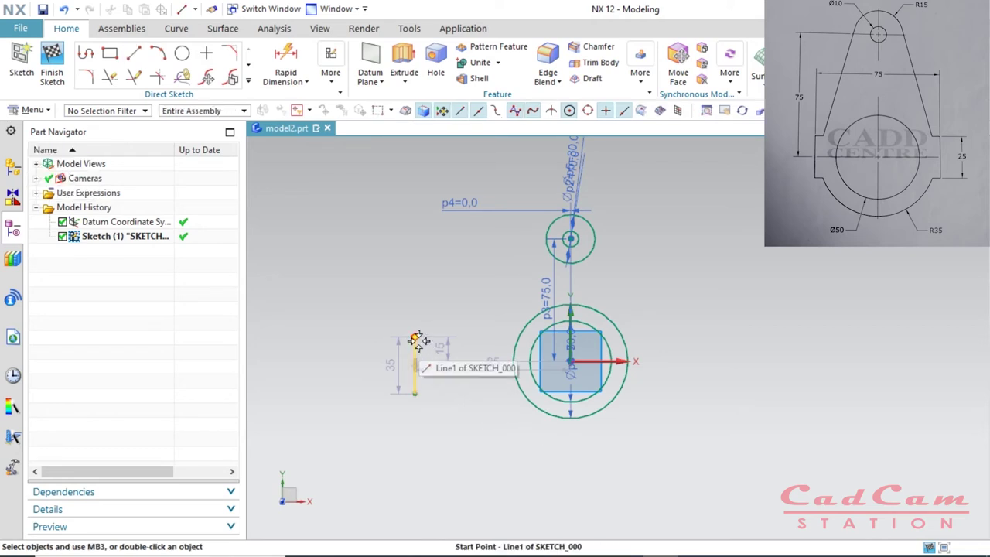
pyautogui.moveTo(415, 337)
pyautogui.mouseDown()
pyautogui.moveTo(411, 296)
pyautogui.moveTo(418, 335)
pyautogui.moveTo(466, 293)
pyautogui.moveTo(398, 351)
pyautogui.moveTo(456, 322)
pyautogui.mouseUp()
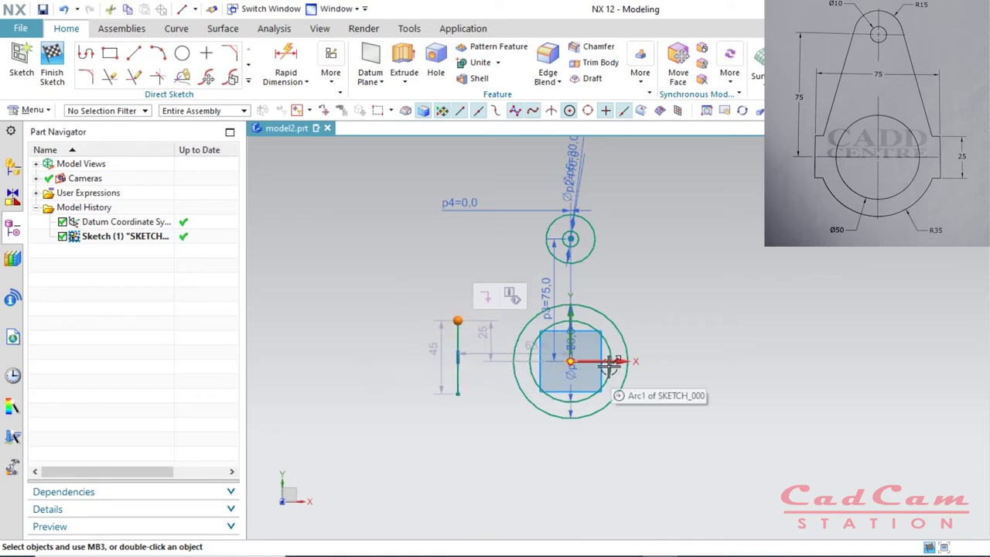
pyautogui.click(331, 78)
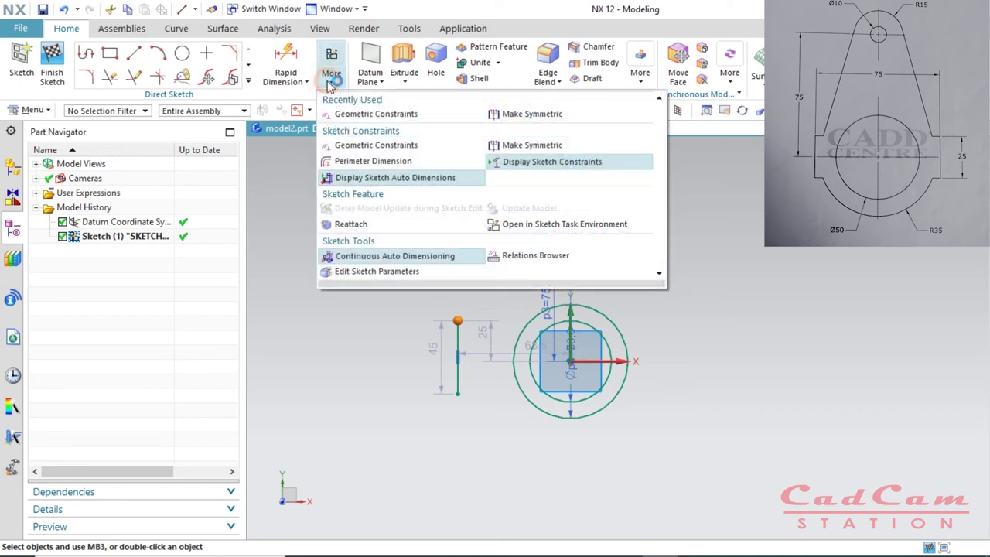
pyautogui.click(362, 116)
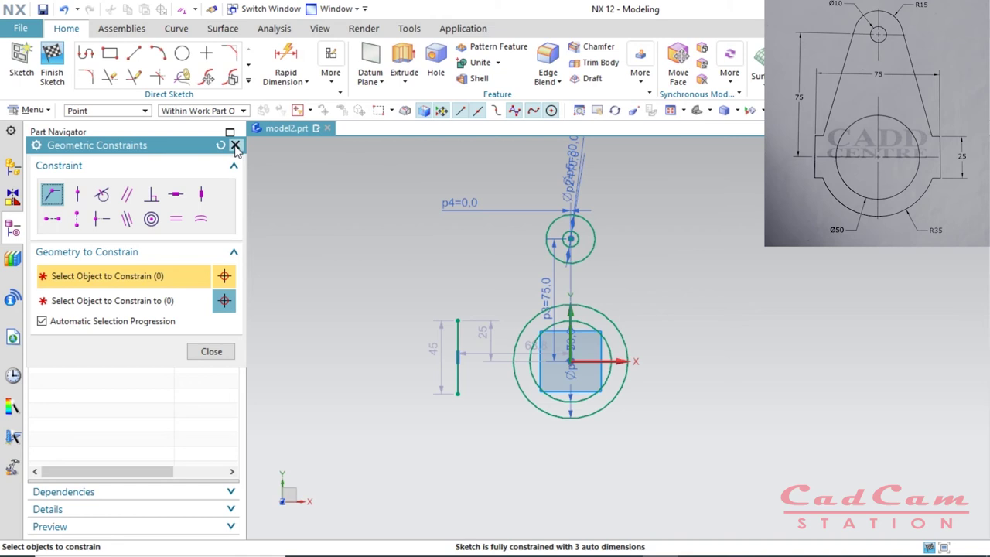
pyautogui.click(235, 146)
# Step: Make the vertical line's upper and lower endpoints symmetric about the X axis
pyautogui.click(331, 73)
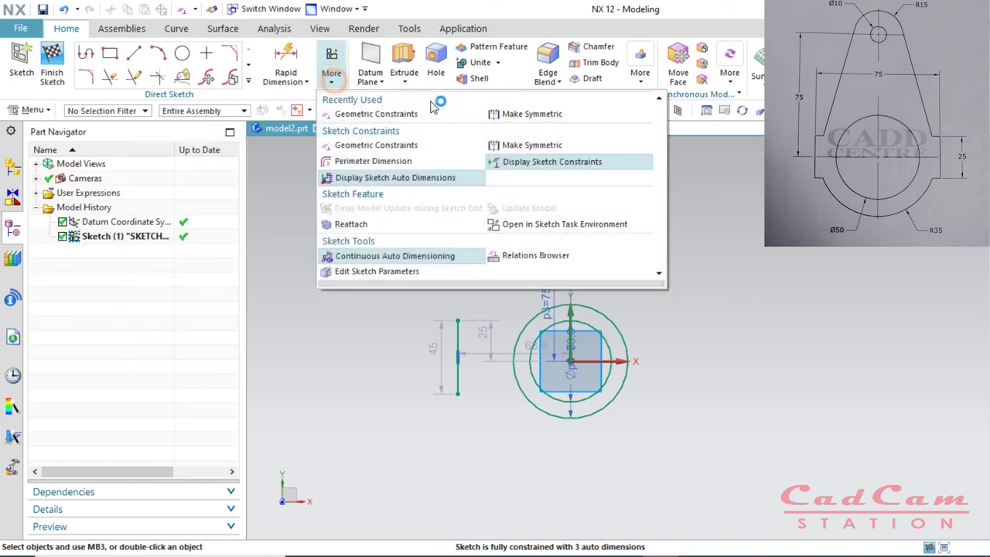
pyautogui.click(529, 114)
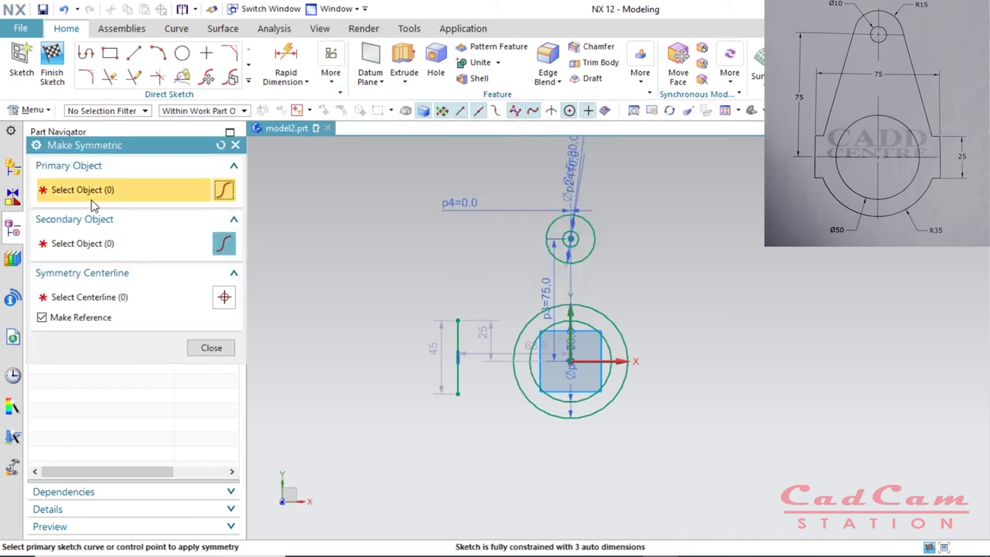
pyautogui.click(459, 320)
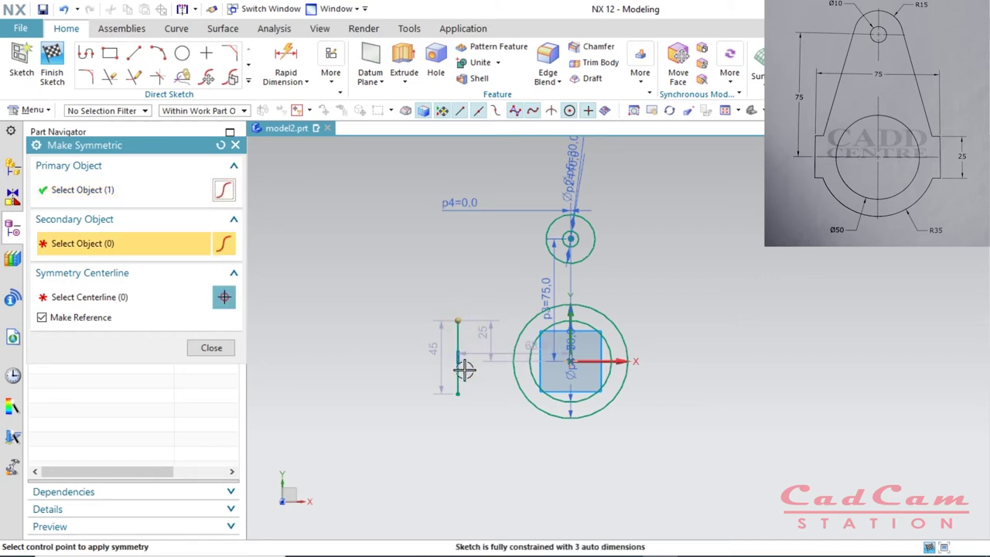
pyautogui.click(458, 394)
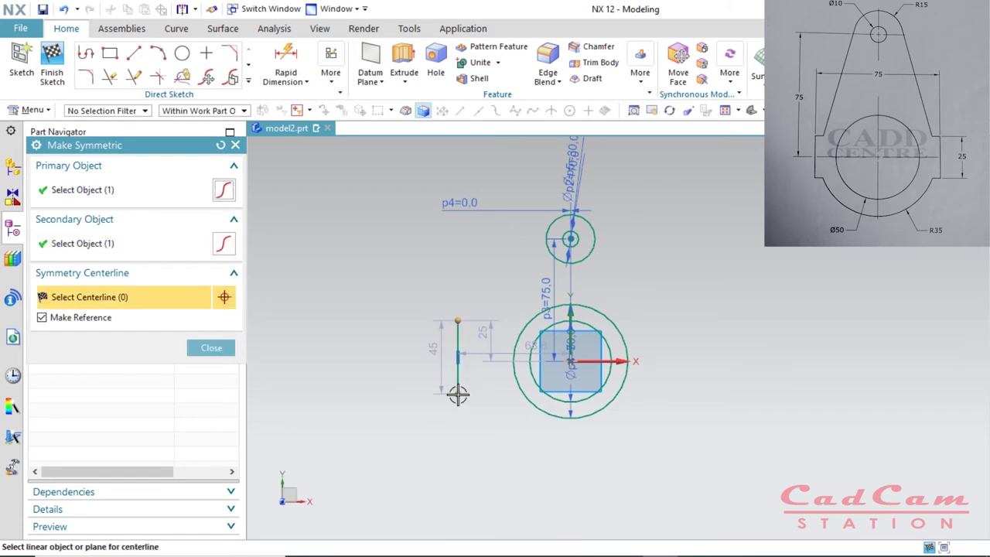
pyautogui.click(621, 360)
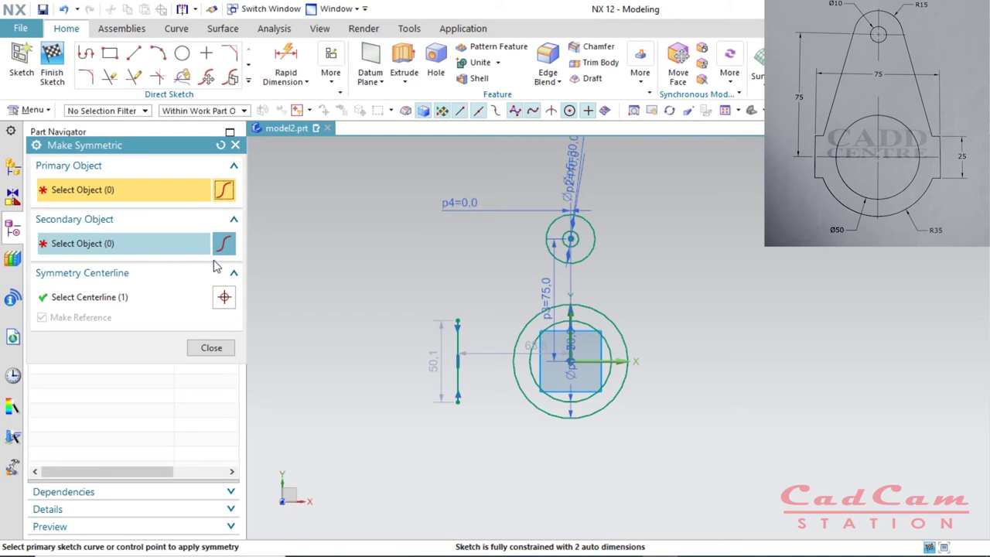
pyautogui.click(238, 145)
pyautogui.click(330, 72)
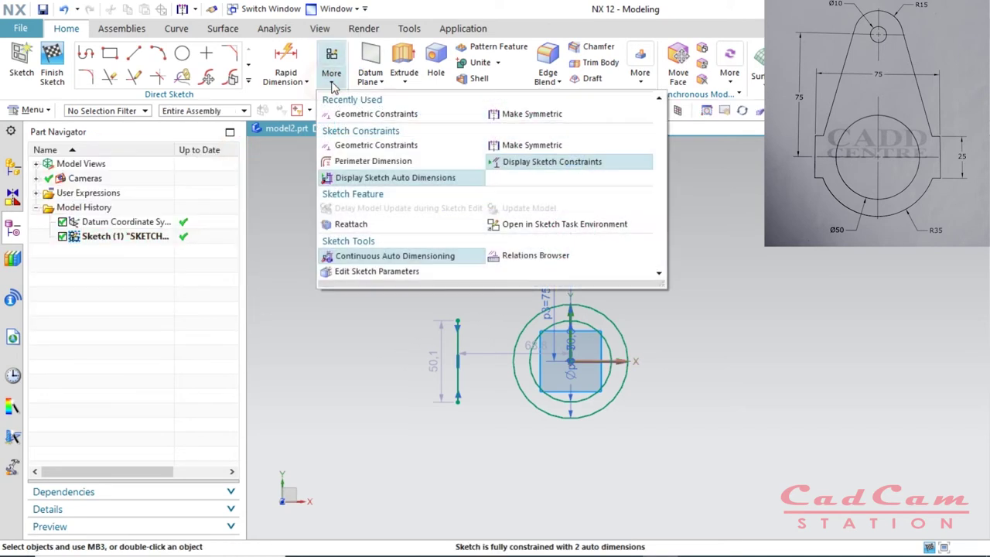
pyautogui.click(490, 116)
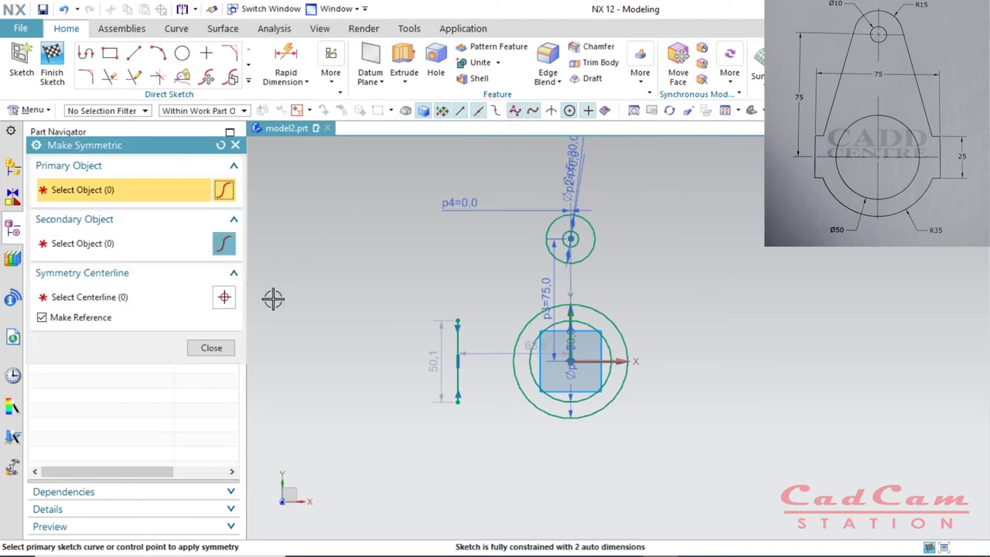
pyautogui.click(236, 145)
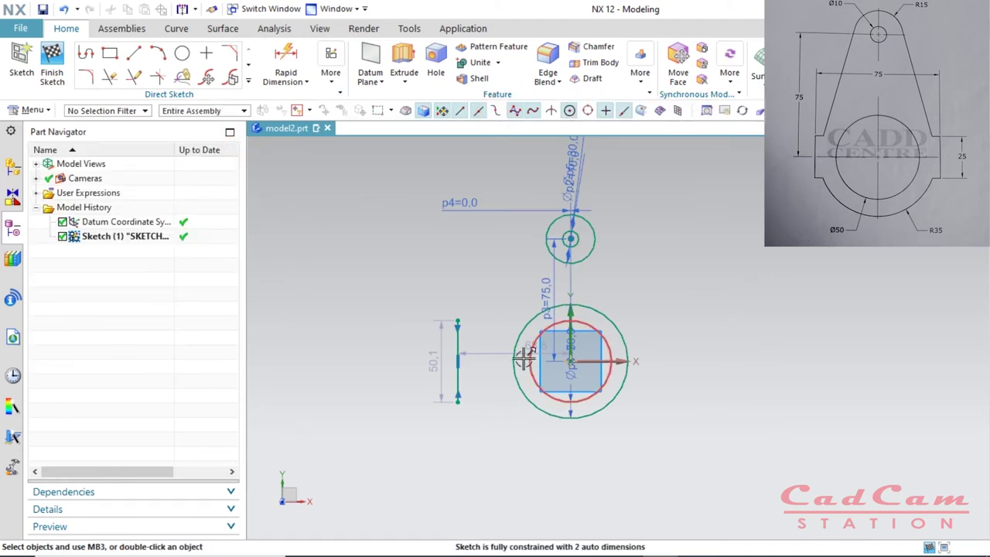
pyautogui.click(331, 68)
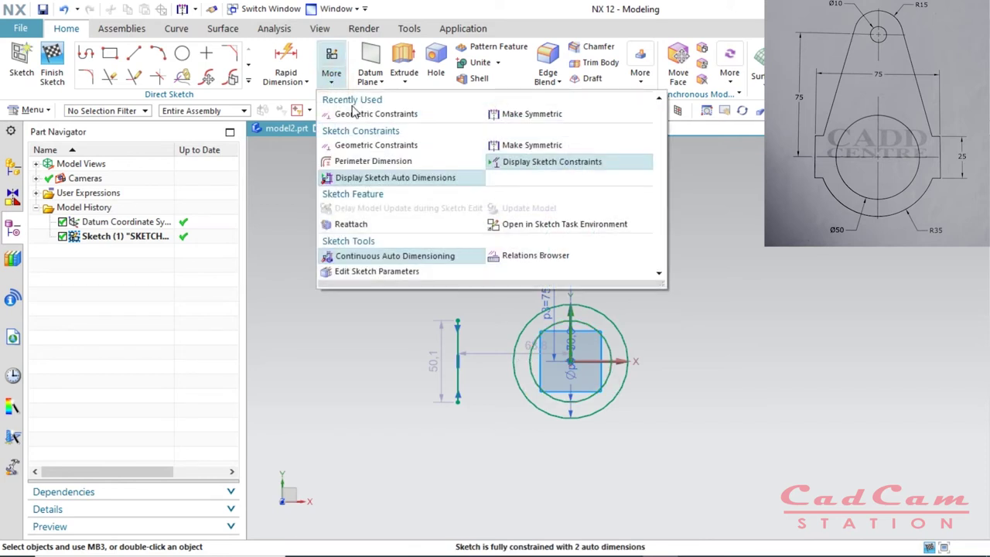
pyautogui.click(361, 116)
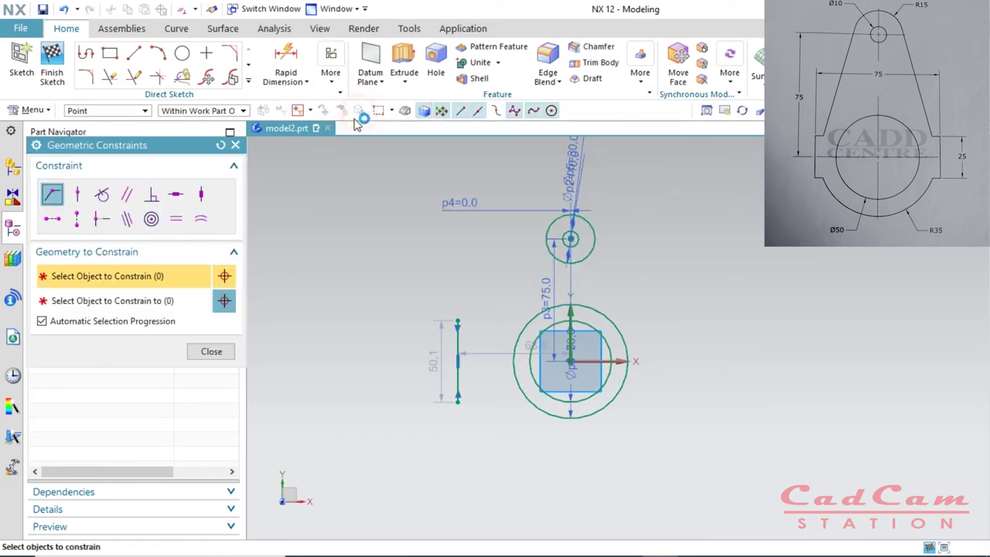
pyautogui.click(78, 220)
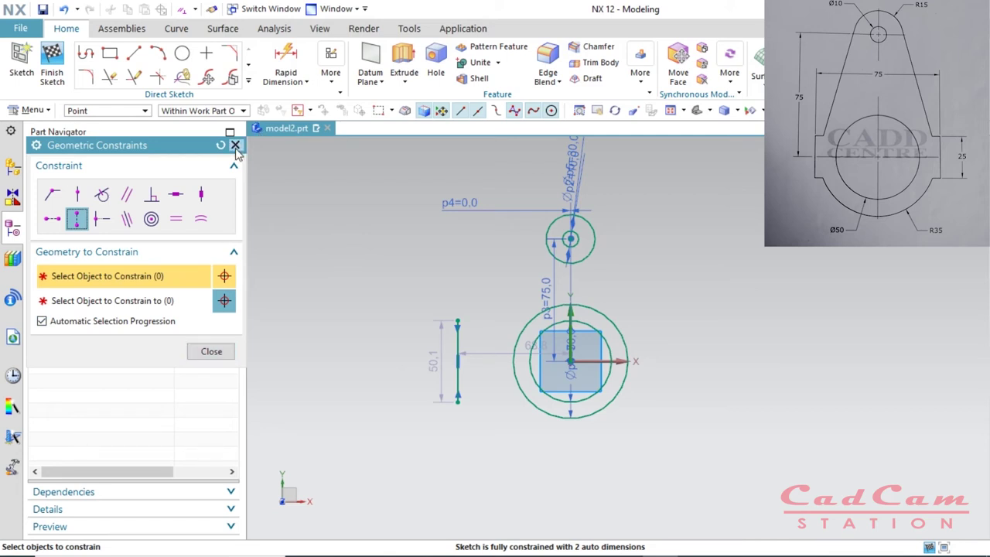
pyautogui.click(236, 146)
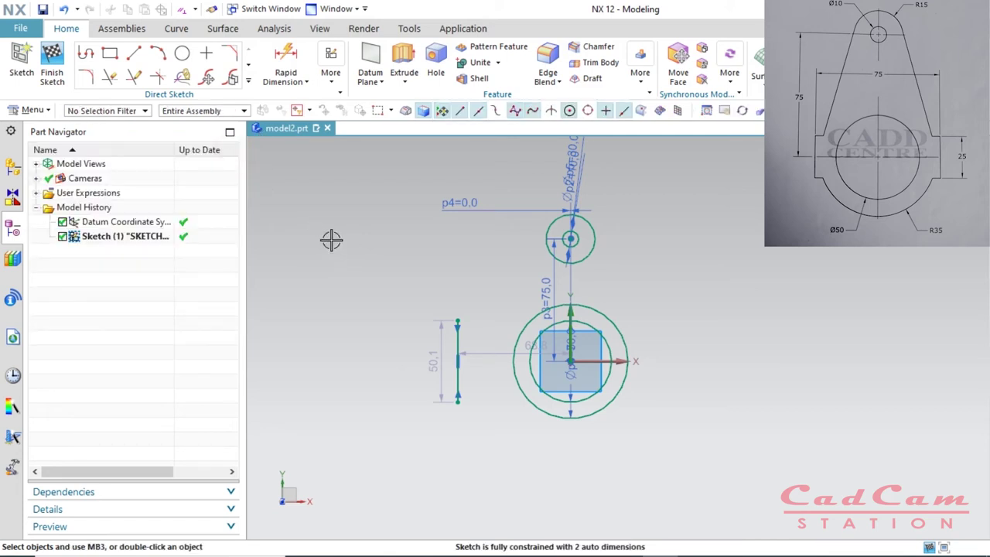
# Step: Set the horizontal distance between the vertical line and the Y axis to 75/2 mm
pyautogui.click(544, 348)
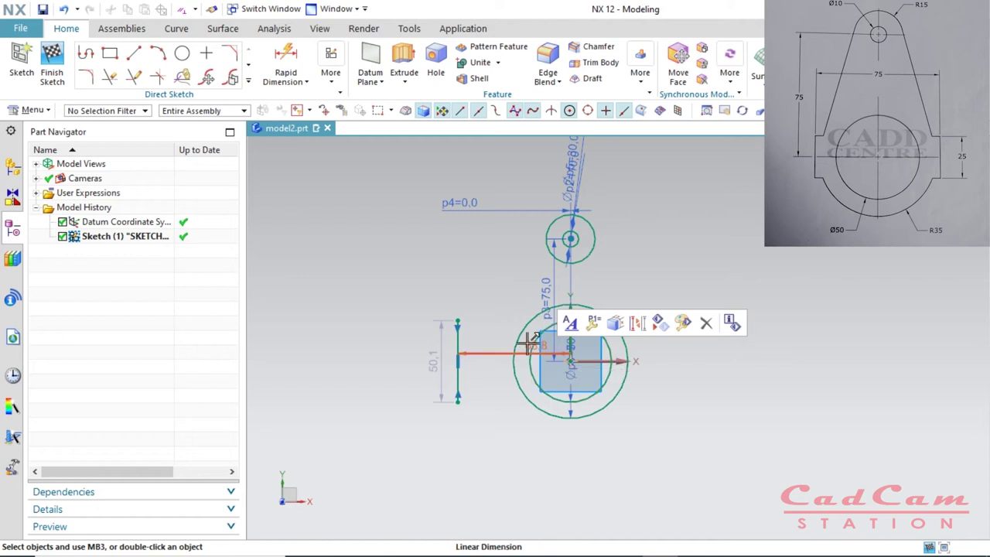
pyautogui.press('Delete')
pyautogui.doubleClick(525, 343)
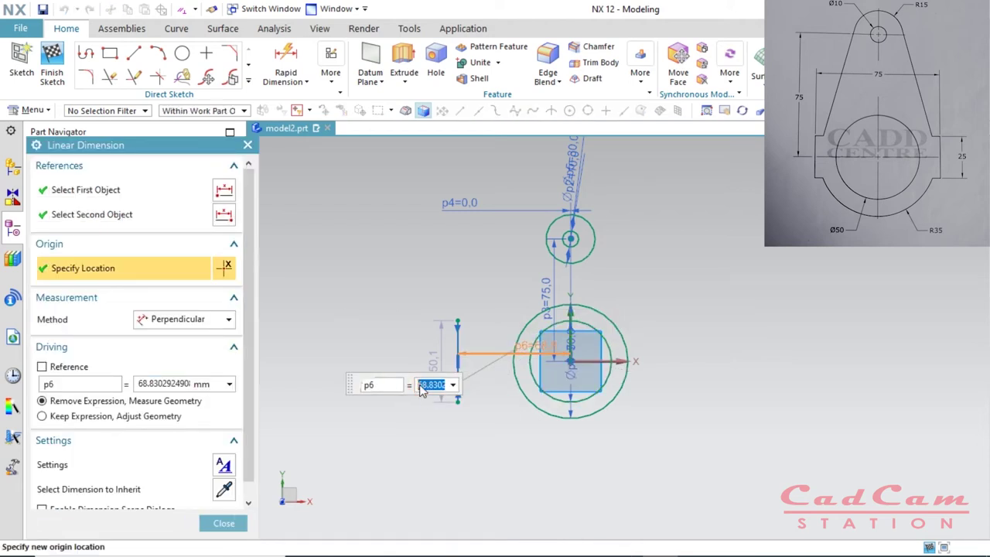
pyautogui.write('75')
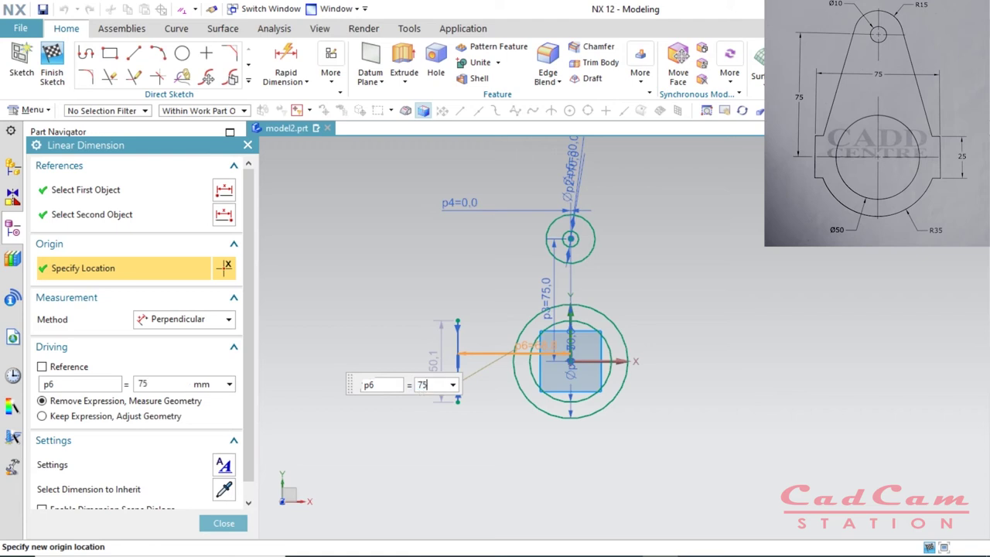
pyautogui.press('Return')
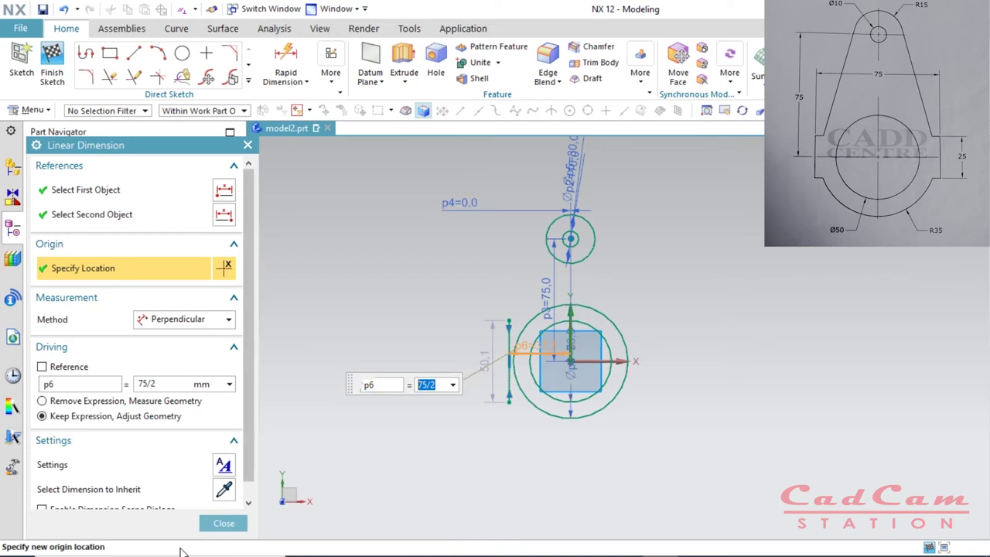
pyautogui.moveTo(195, 534)
pyautogui.click(223, 523)
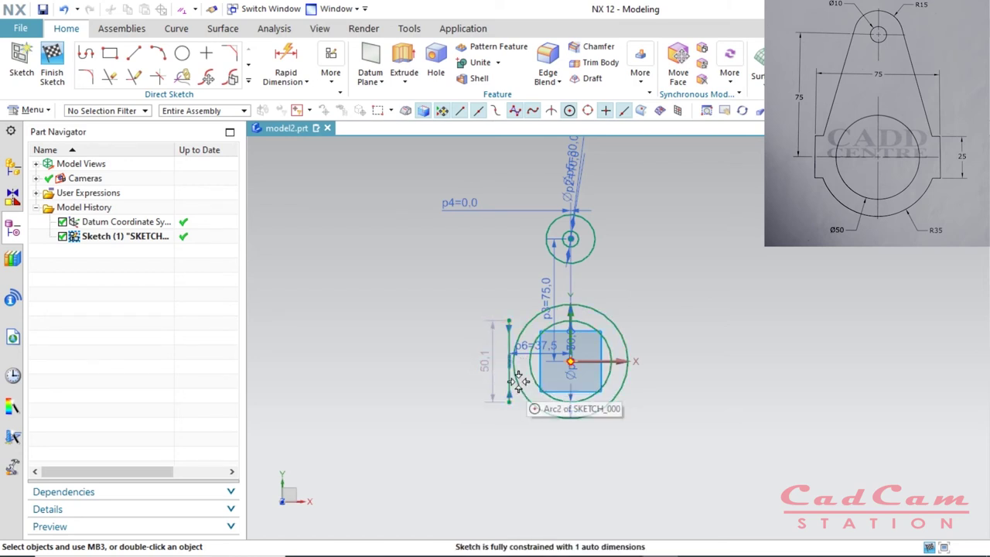
# Step: Set the length of the vertical line on the negative X side to 25 mm
pyautogui.doubleClick(484, 359)
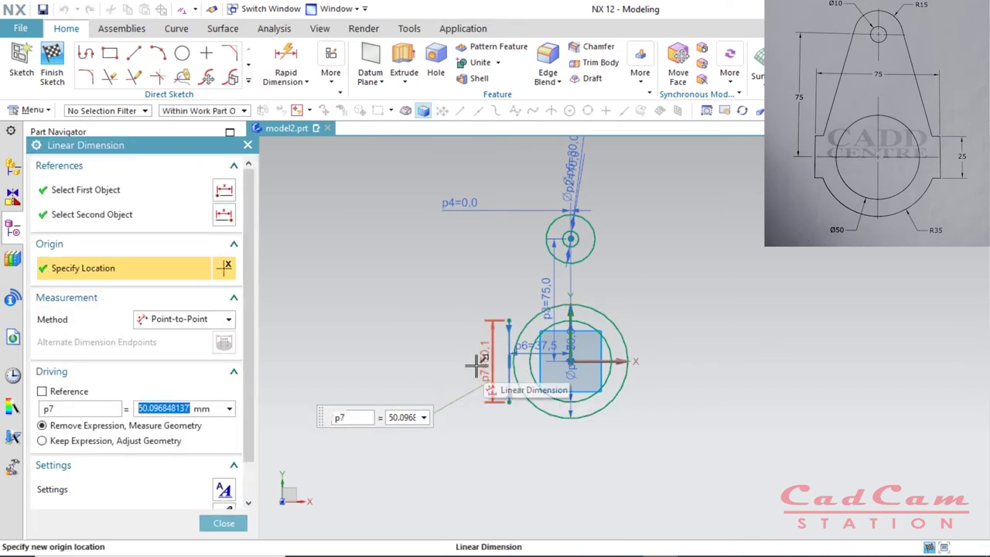
pyautogui.click(409, 420)
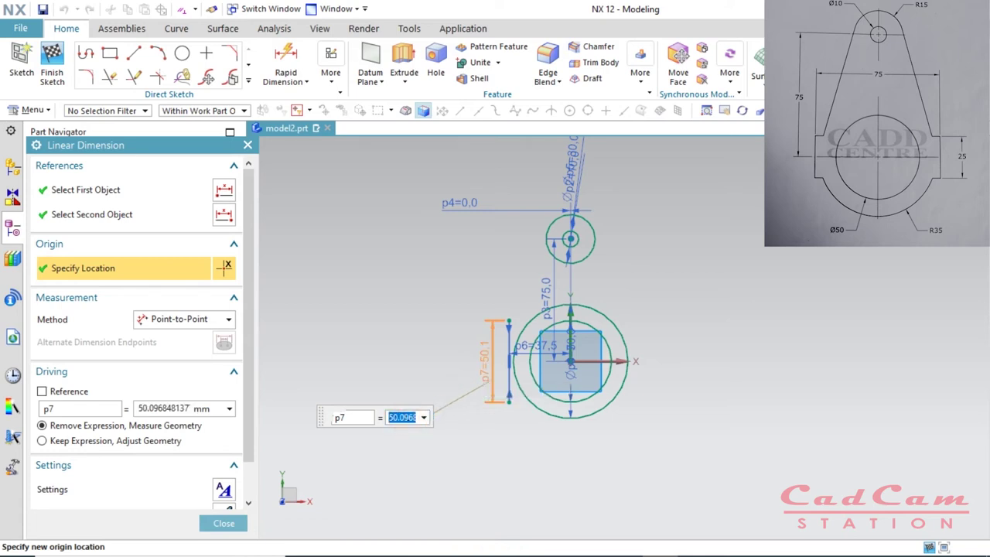
pyautogui.write('25')
pyautogui.press('Return')
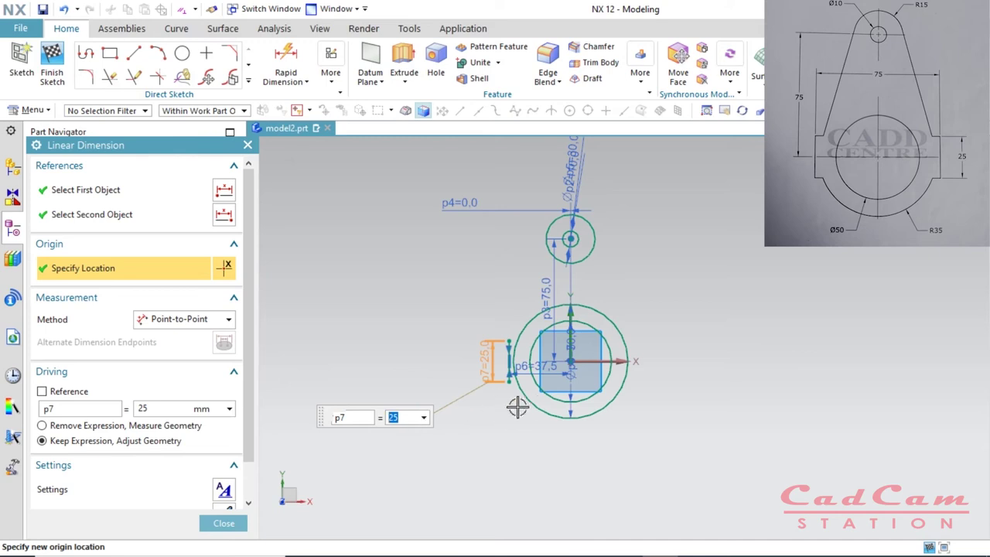
pyautogui.scroll(2, 619, 361)
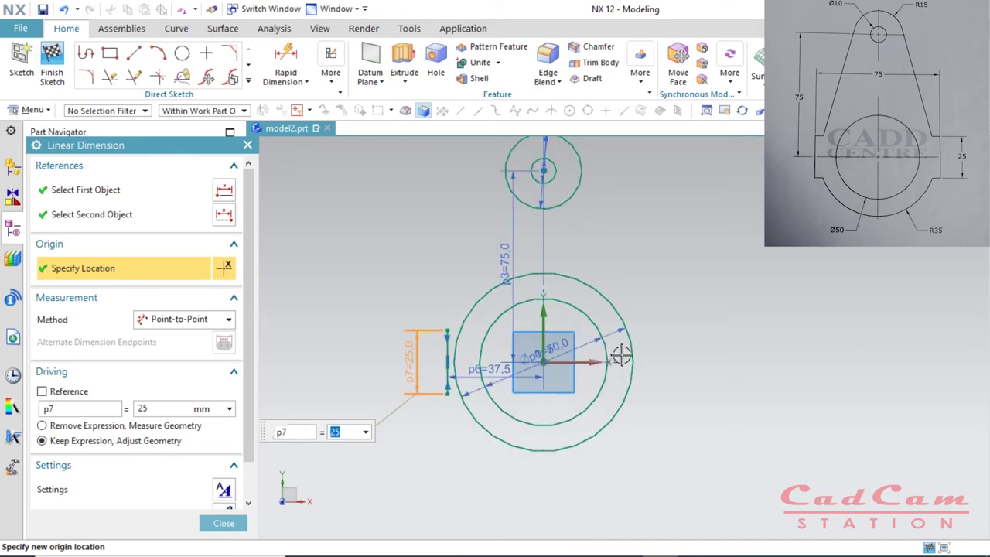
pyautogui.middleClick(382, 462)
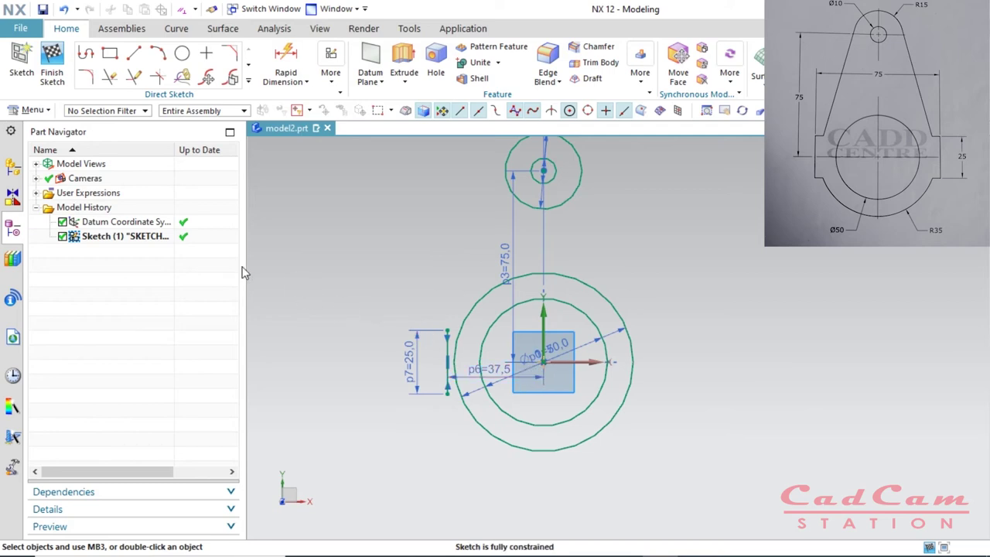
# Step: Mirror the 25 mm vertical line about the Y axis to the positive X side
pyautogui.click(249, 81)
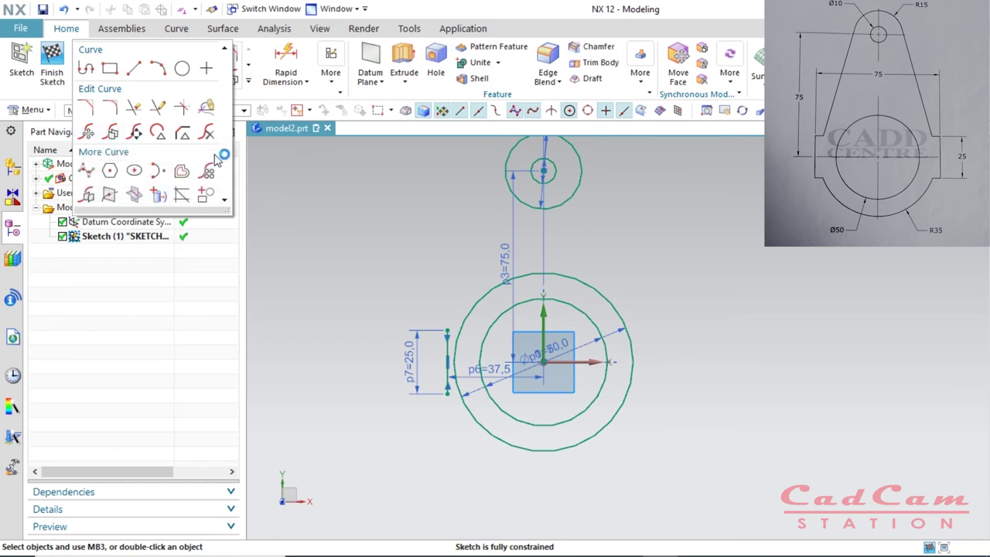
pyautogui.click(87, 197)
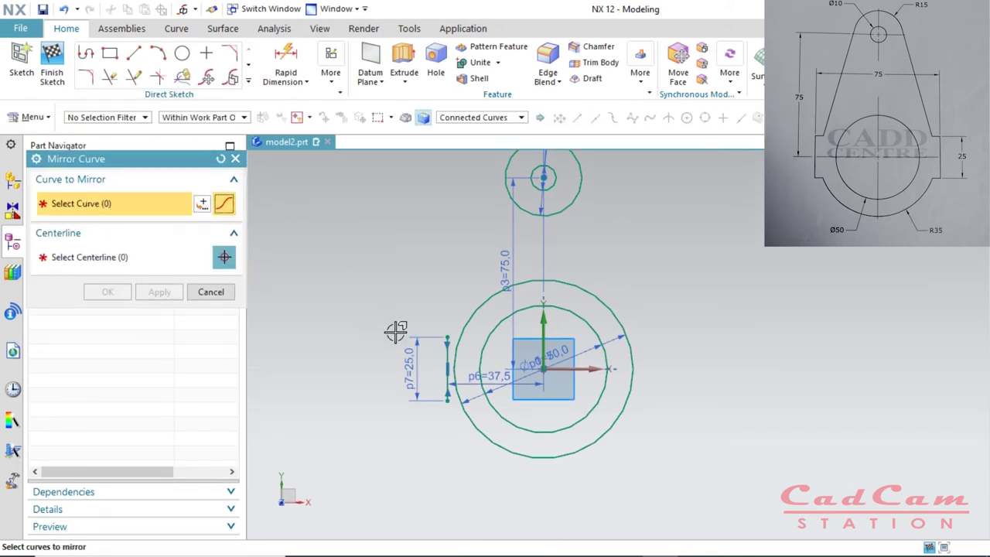
pyautogui.click(446, 354)
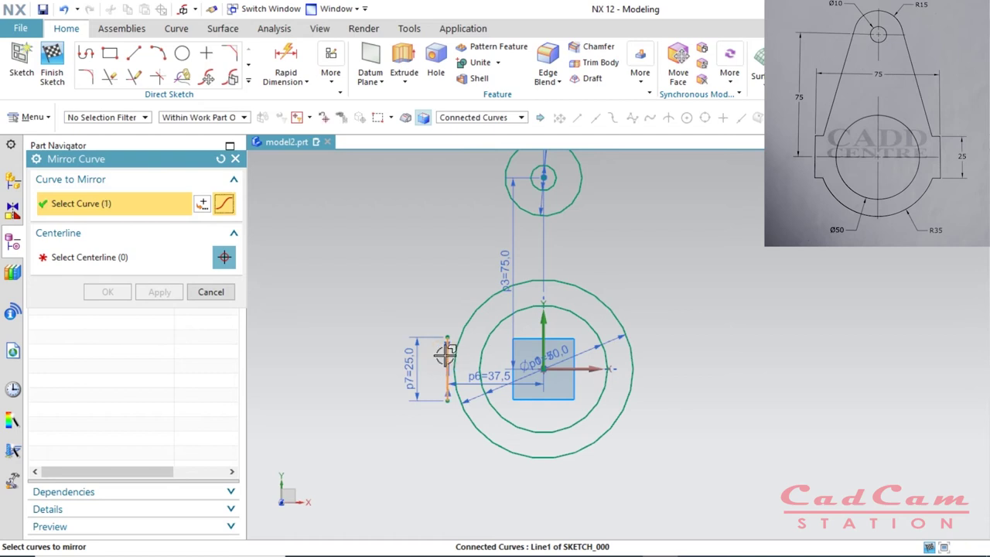
pyautogui.click(65, 255)
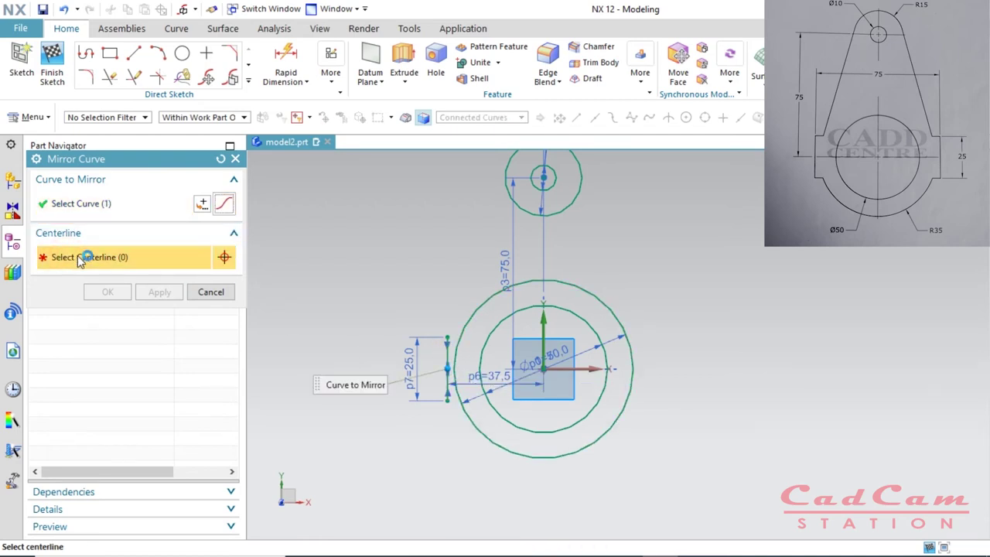
pyautogui.click(544, 324)
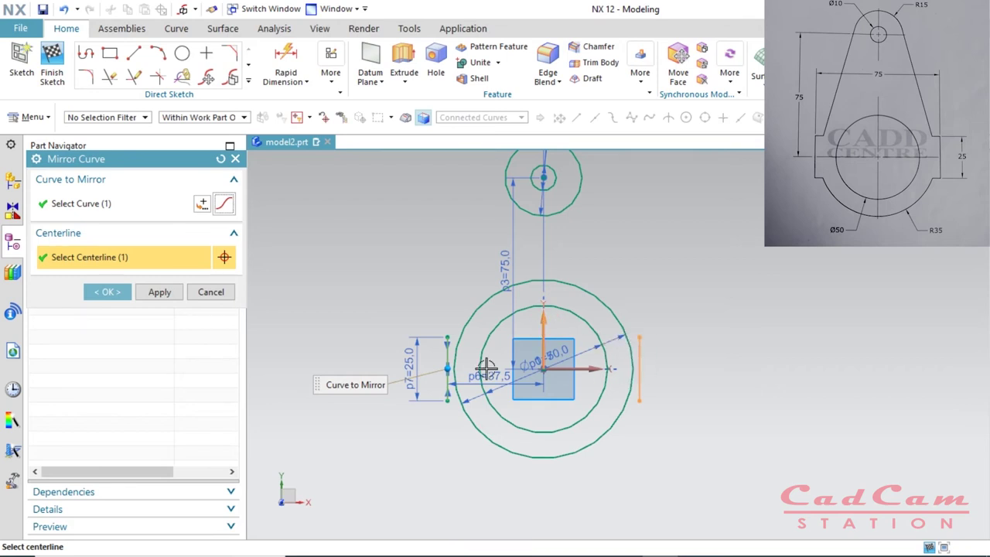
pyautogui.click(106, 292)
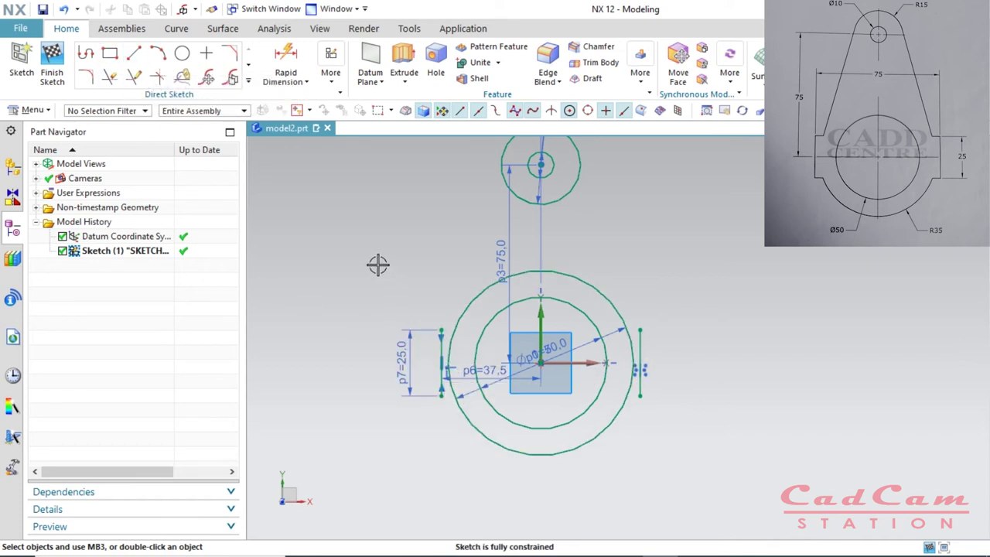
# Step: Draw two horizontal lines about 11 mm long inward from both endpoints of the vertical line on the negative X side
pyautogui.press('l')
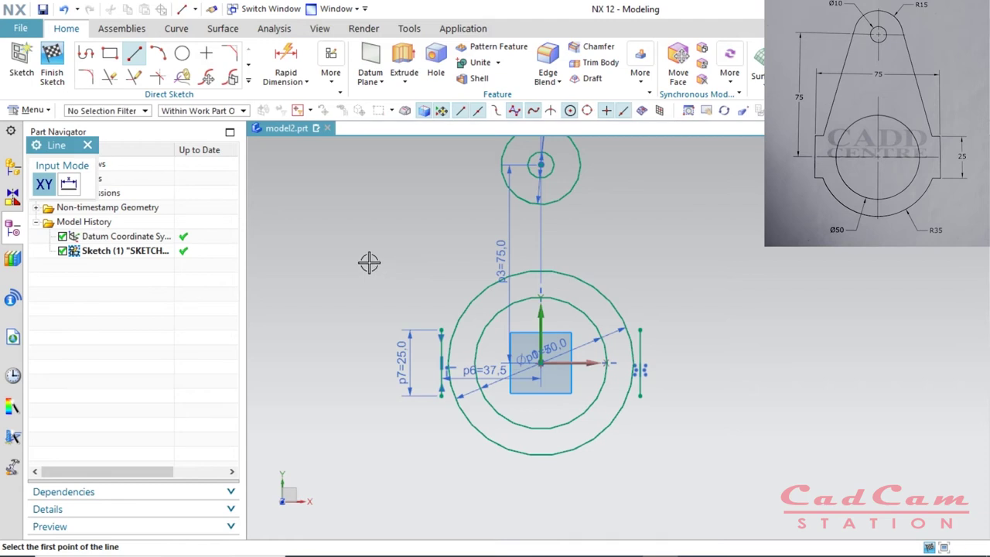
pyautogui.click(442, 332)
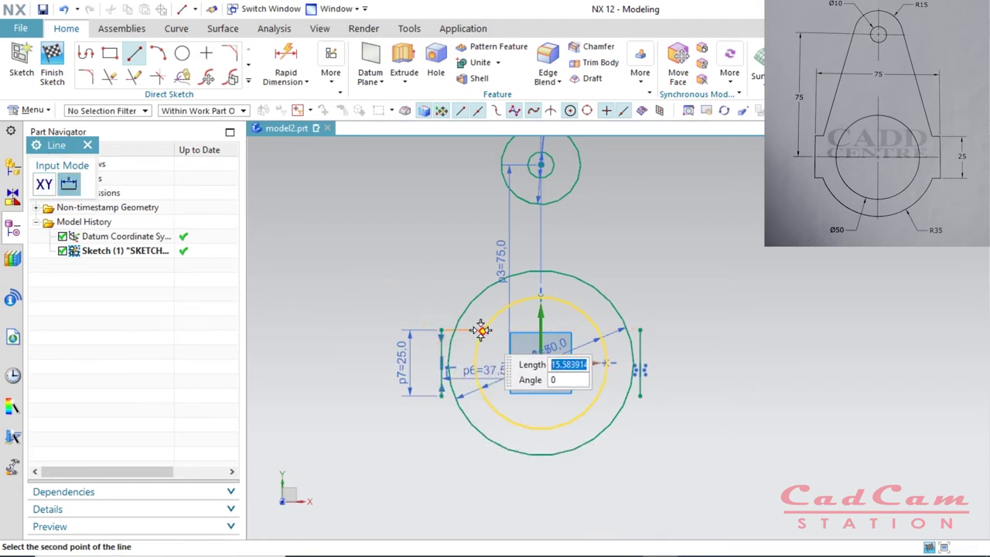
pyautogui.click(469, 330)
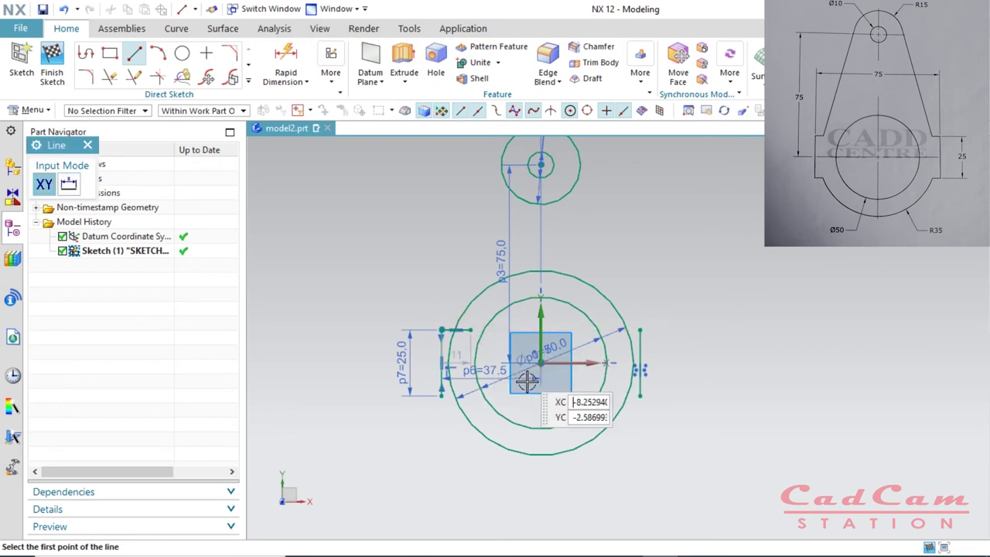
pyautogui.click(441, 395)
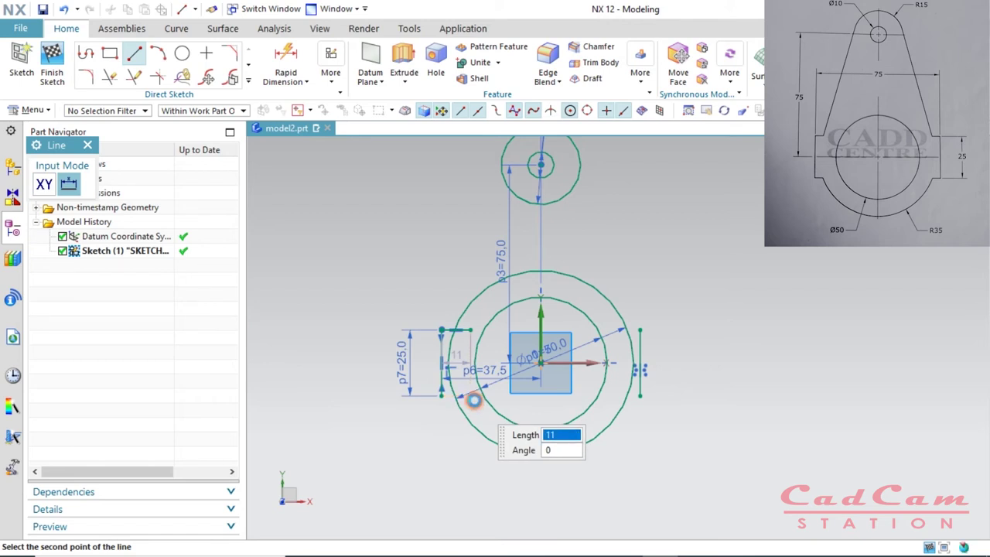
pyautogui.click(469, 395)
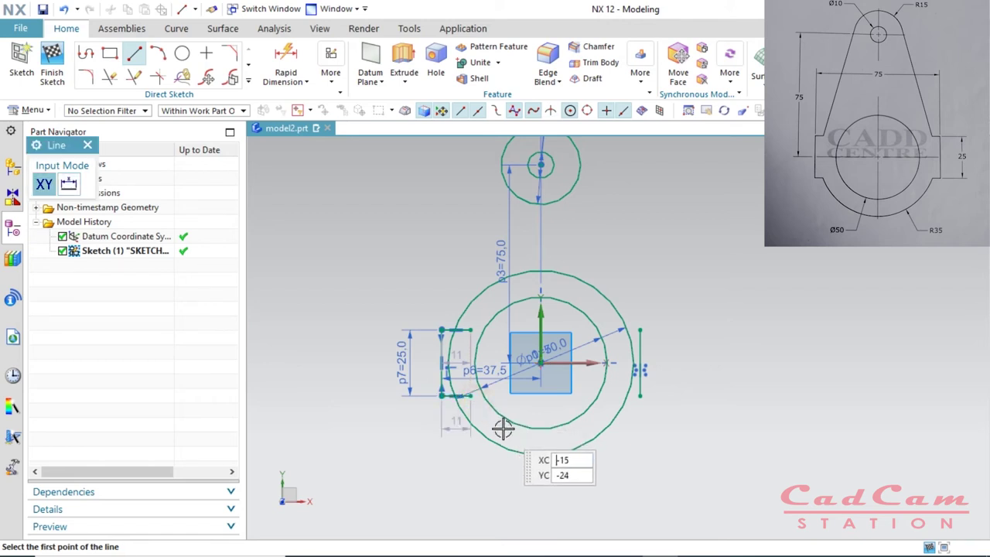
# Step: Draw two horizontal lines about 12 mm long inward from both endpoints of the mirrored vertical line
pyautogui.click(639, 395)
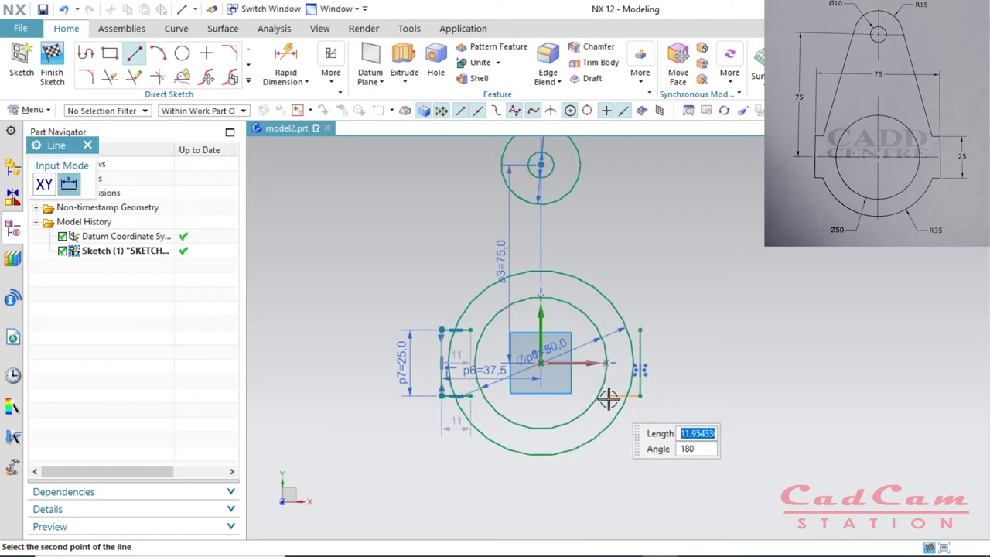
pyautogui.click(610, 396)
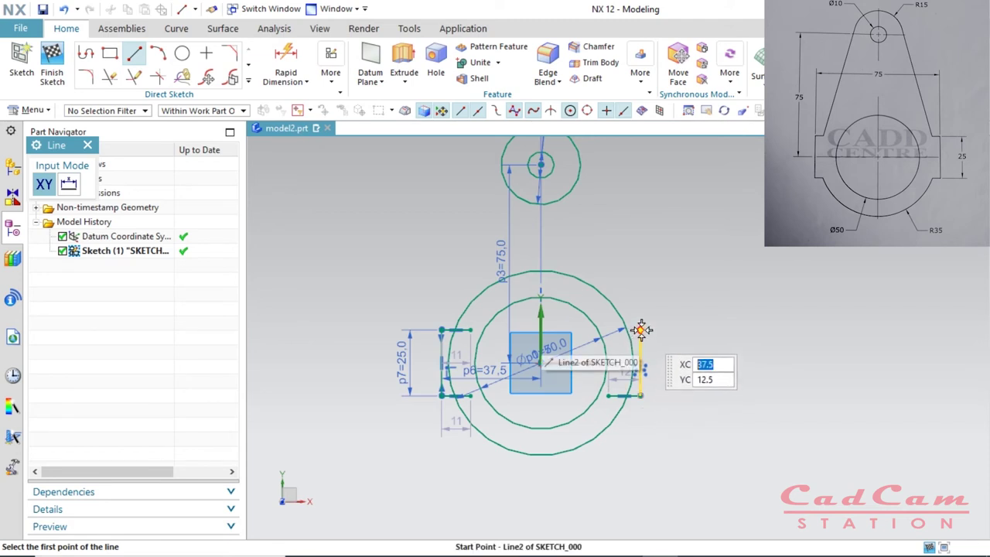
pyautogui.click(640, 331)
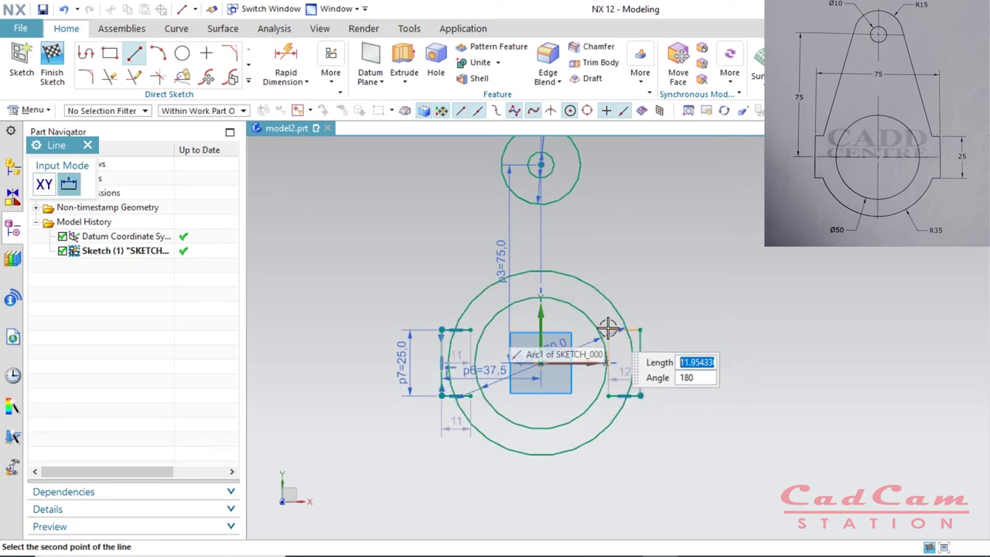
pyautogui.click(609, 330)
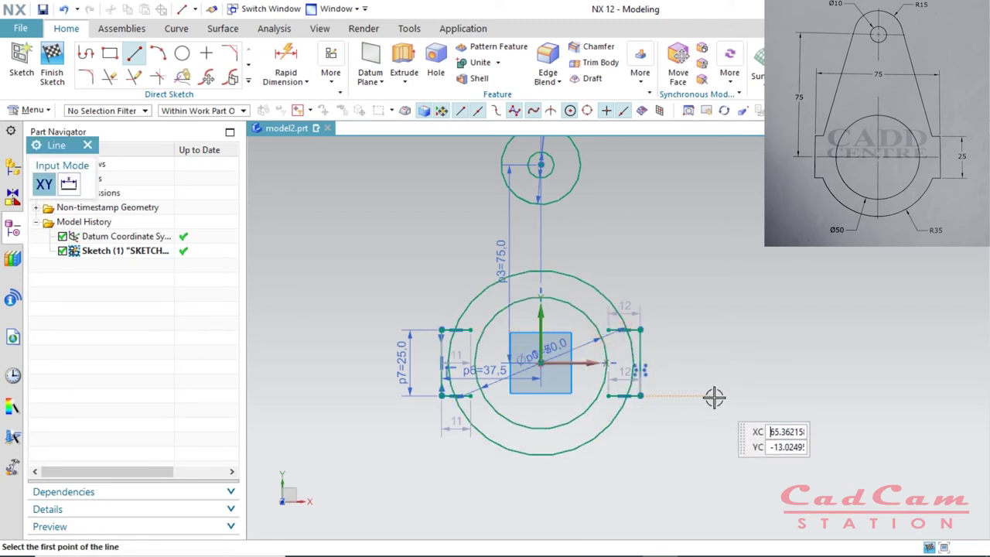
pyautogui.press('Escape')
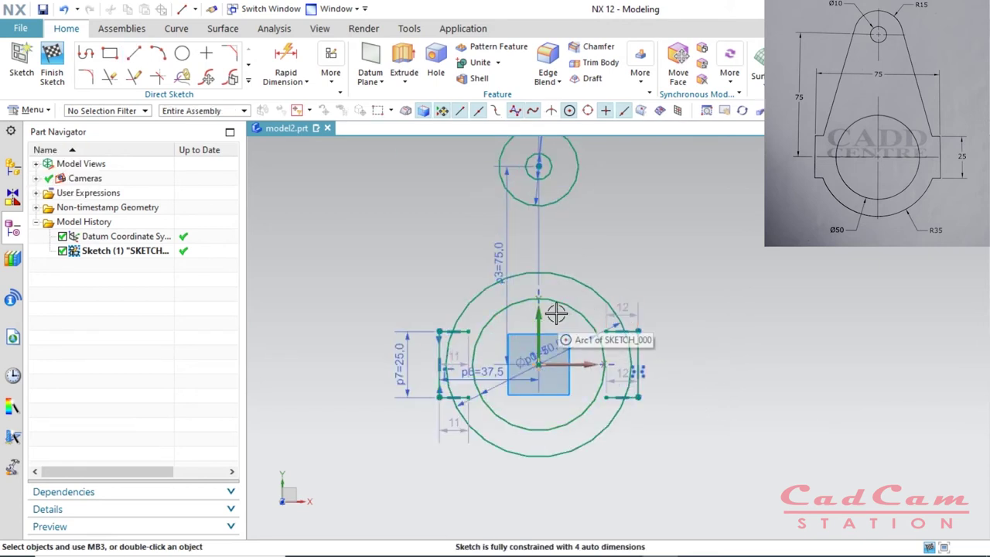
# Step: Draw a line on the negative X side tangent to both the 30 mm circle and the 70 mm circle
pyautogui.scroll(-5, 556, 318)
pyautogui.scroll(5, 522, 298)
pyautogui.scroll(-2, 498, 379)
pyautogui.scroll(1, 499, 379)
pyautogui.press('l')
pyautogui.scroll(1, 498, 379)
pyautogui.click(483, 239)
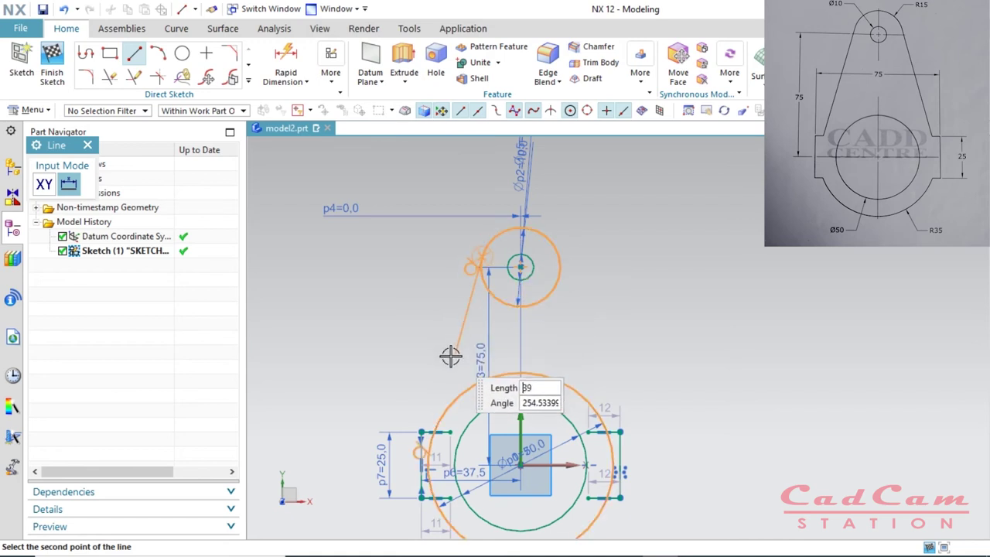
pyautogui.write('42')
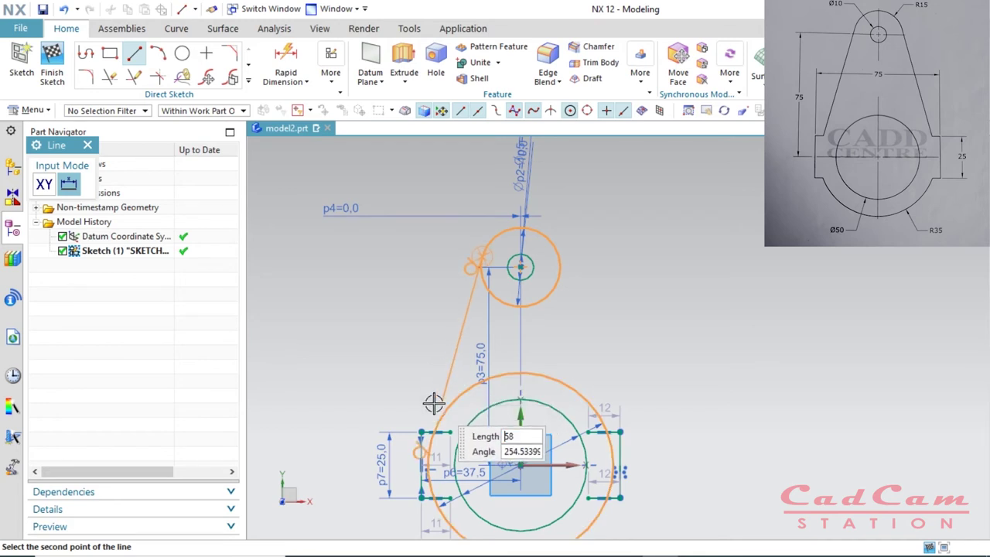
pyautogui.scroll(2, 420, 457)
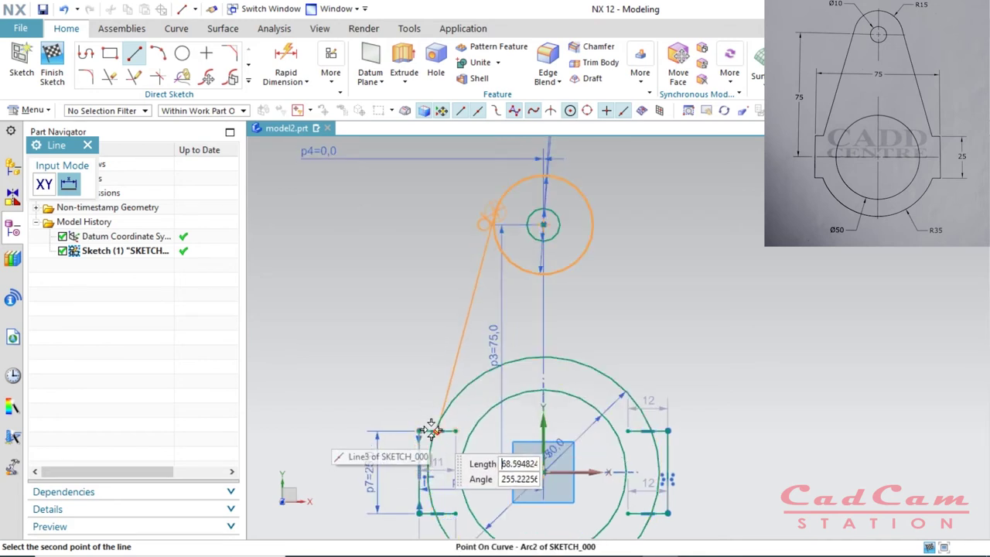
pyautogui.scroll(4, 433, 429)
pyautogui.scroll(2, 438, 428)
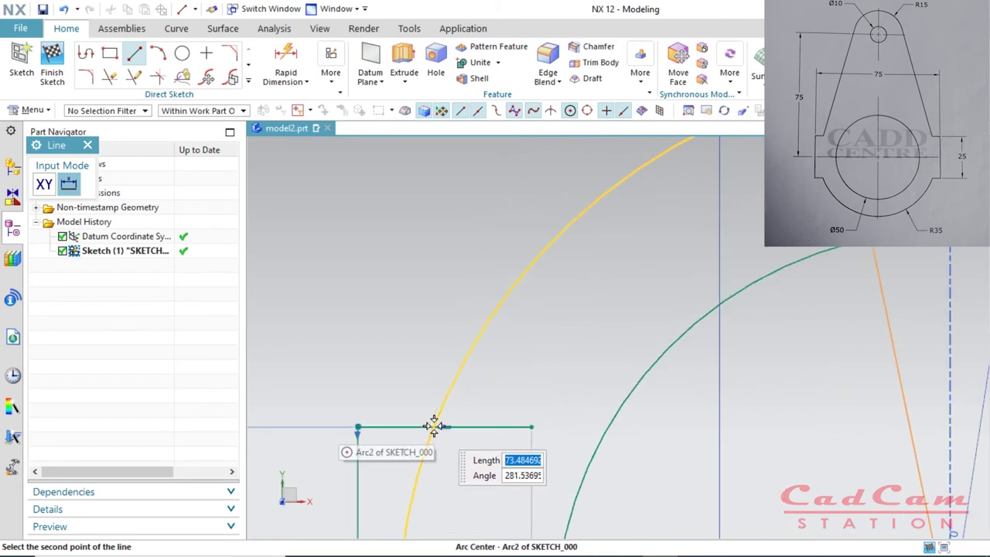
pyautogui.click(463, 434)
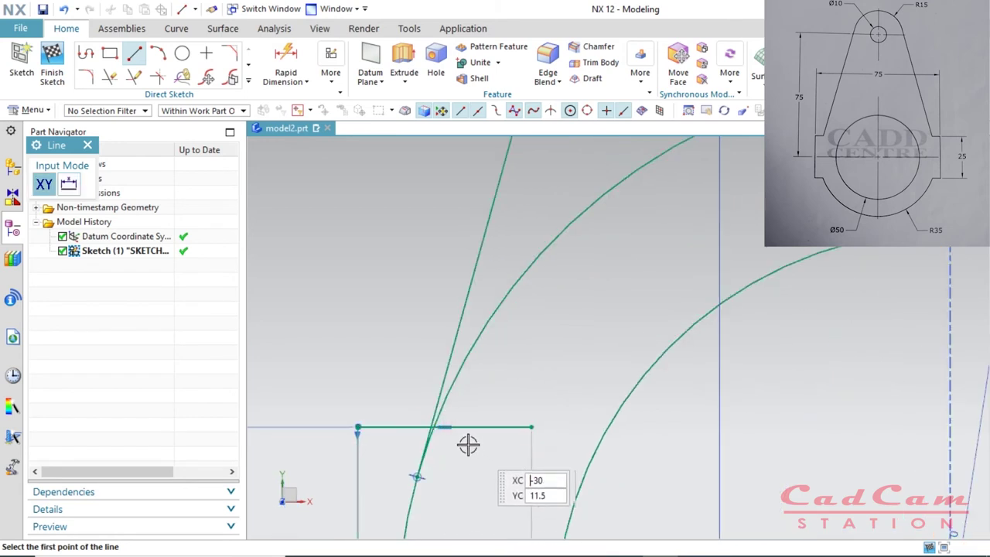
# Step: Draw the matching line on the positive X side tangent to the 30 mm and 70 mm circles
pyautogui.scroll(-6, 468, 382)
pyautogui.scroll(5, 491, 401)
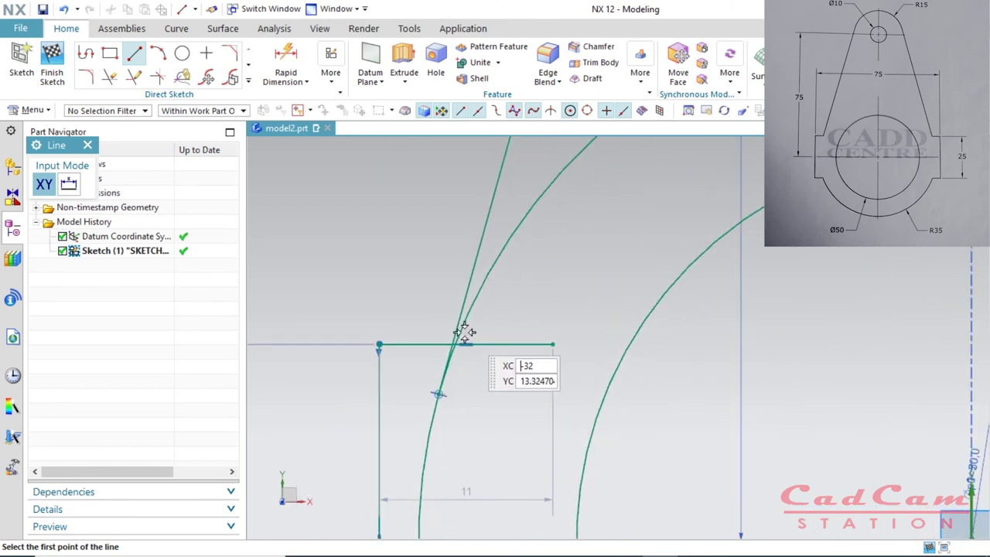
pyautogui.scroll(-3, 453, 380)
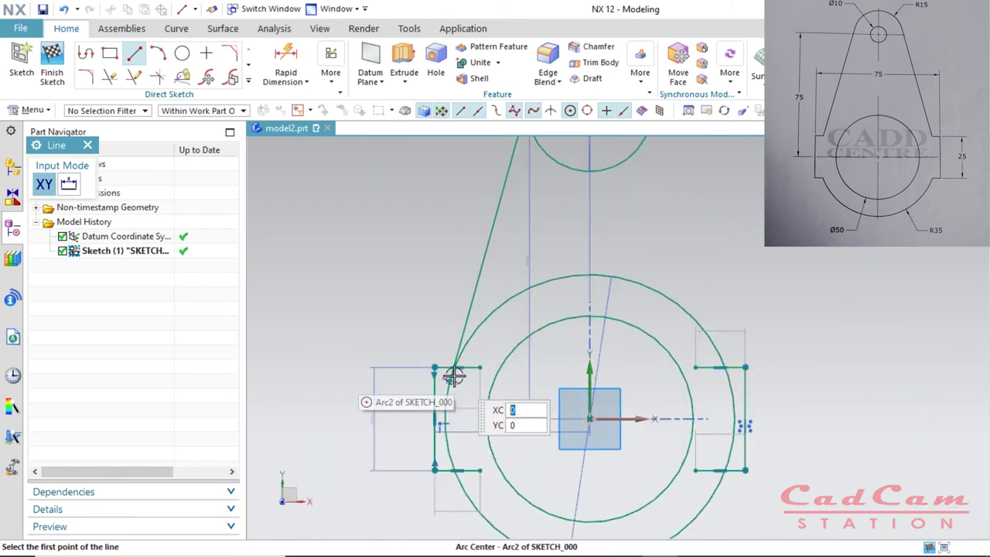
pyautogui.scroll(-3, 453, 376)
pyautogui.scroll(1, 562, 240)
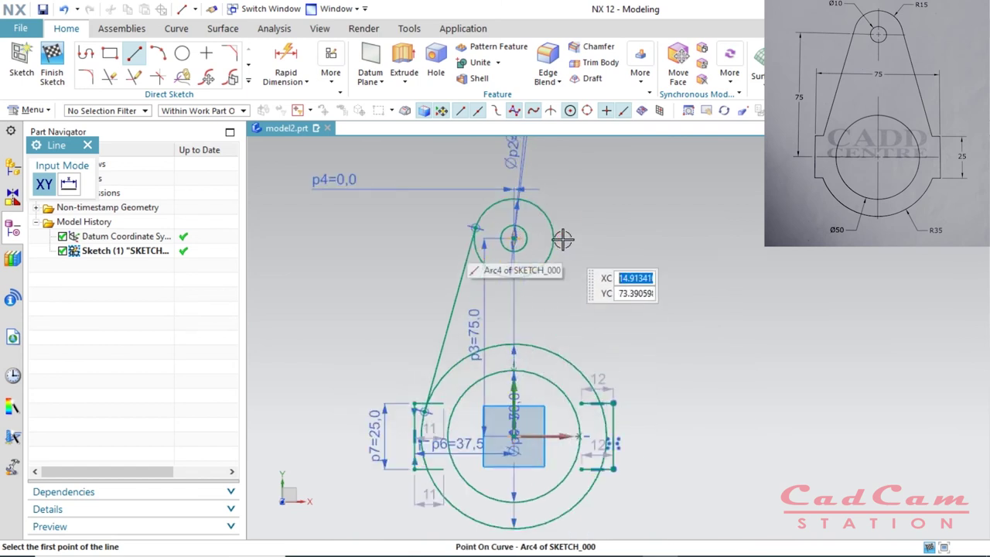
pyautogui.click(553, 230)
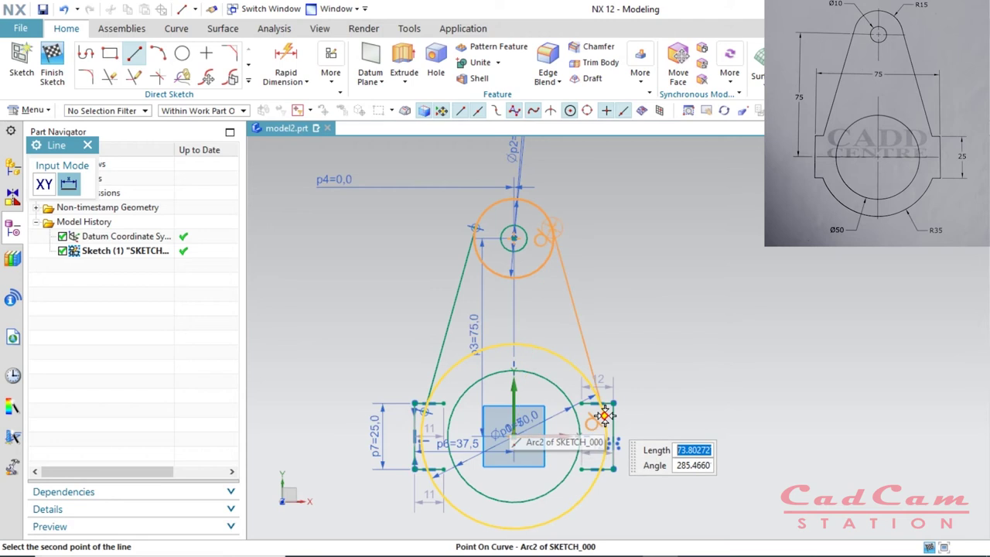
pyautogui.click(604, 416)
pyautogui.press('Escape')
# Step: Trim the 30 mm circle's lower arc and the 70 mm circle's upper arc between the two tangent lines with Quick Trim
pyautogui.scroll(1, 602, 412)
pyautogui.scroll(3, 602, 412)
pyautogui.scroll(-5, 601, 406)
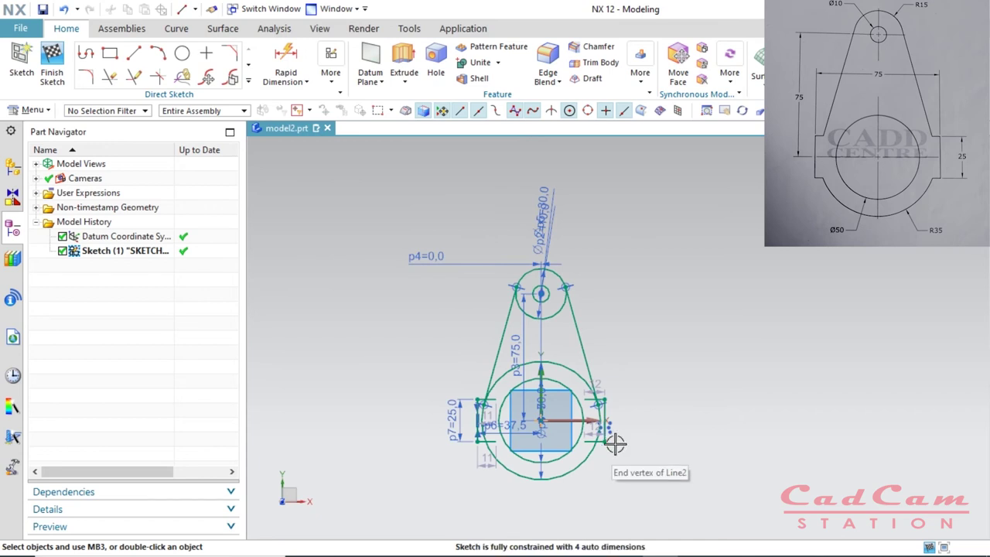
pyautogui.scroll(2, 607, 424)
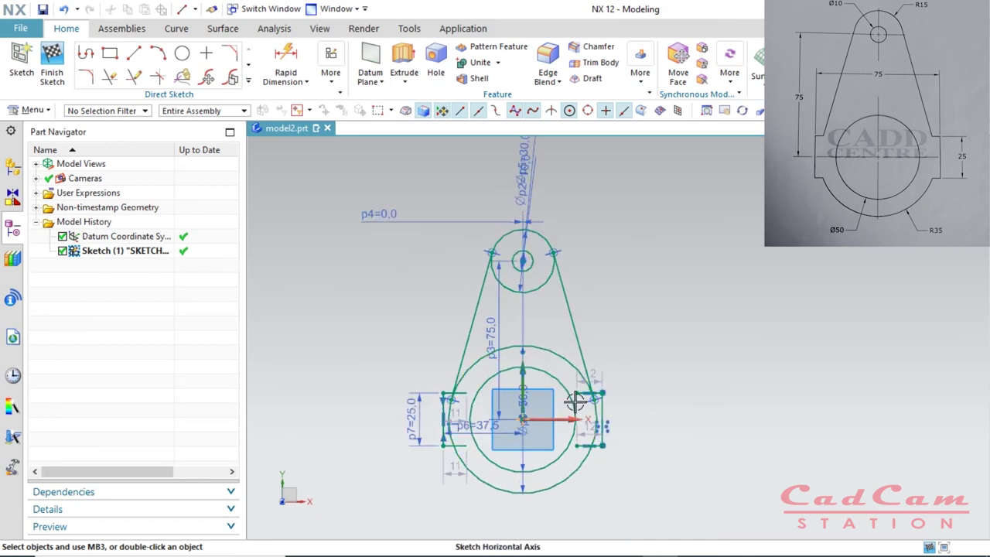
pyautogui.click(112, 78)
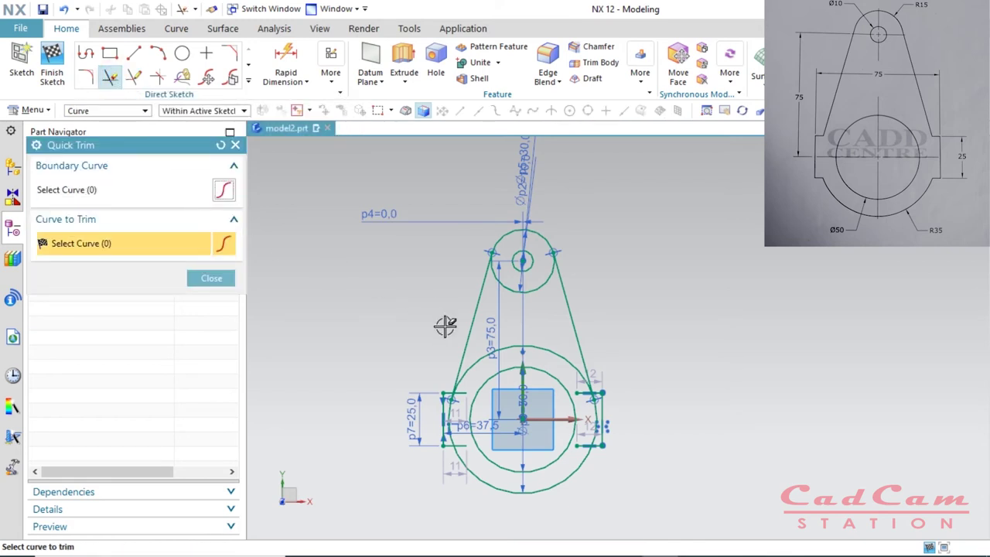
pyautogui.click(510, 287)
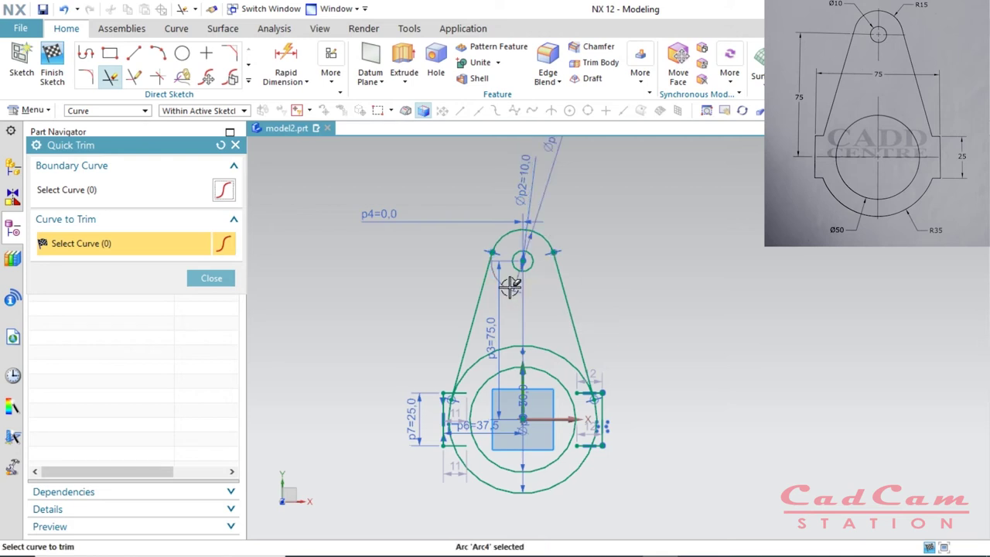
pyautogui.click(503, 348)
# Step: Trim the inner ends of the short horizontal lines and the 70 mm circle's arcs inside both side tabs with Quick Trim
pyautogui.scroll(6, 464, 325)
pyautogui.click(491, 284)
pyautogui.scroll(-4, 471, 314)
pyautogui.scroll(8, 464, 334)
pyautogui.click(574, 229)
pyautogui.click(574, 229)
pyautogui.scroll(-6, 594, 265)
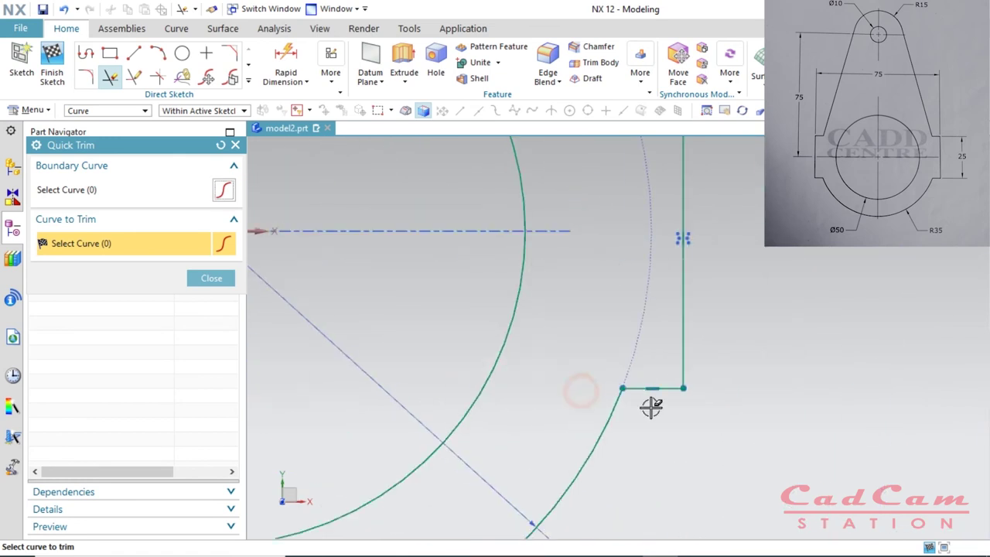
pyautogui.press('Escape')
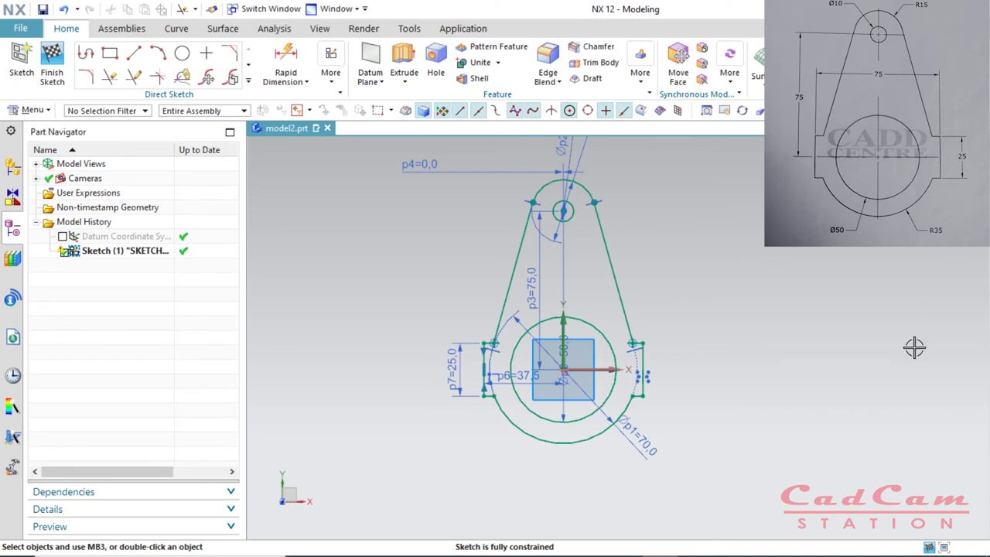
# Step: Hide all PMI objects so that the finished profile is shown without its dimensions
pyautogui.hotkey('ctrl', 'w')
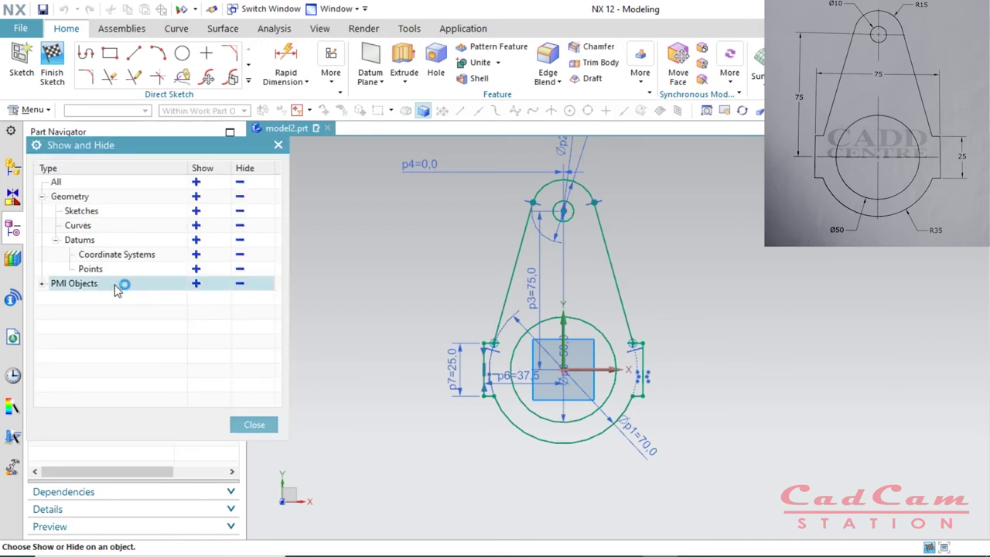
pyautogui.click(239, 284)
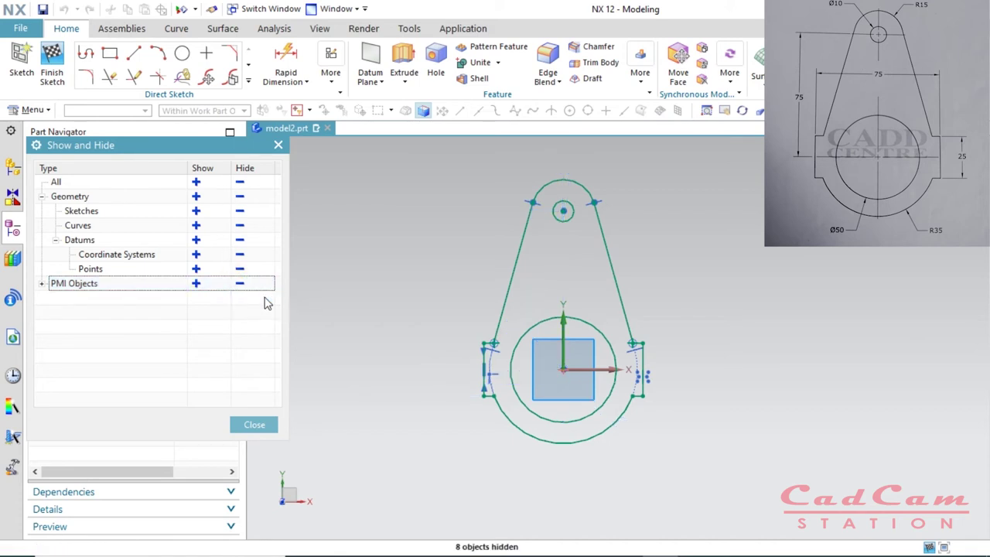
pyautogui.click(278, 145)
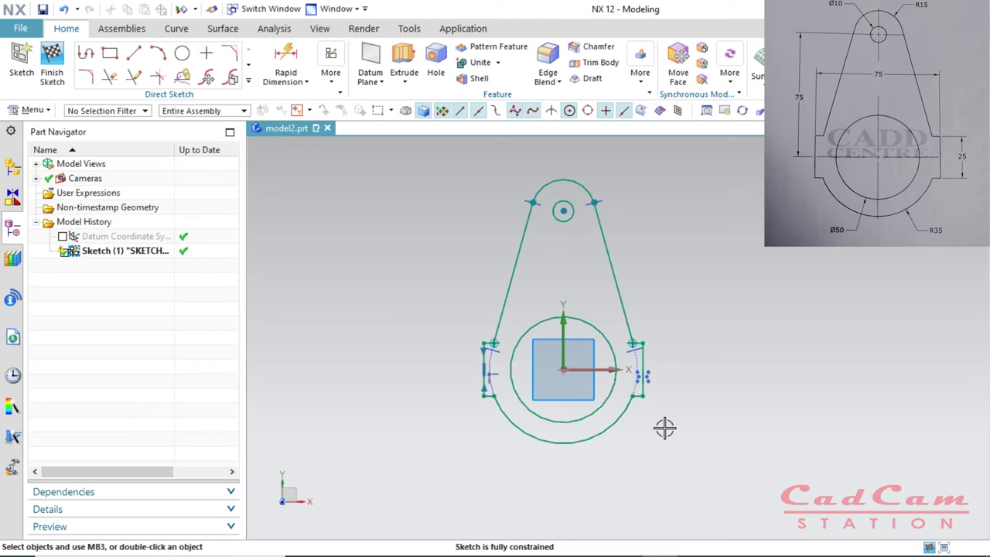
pyautogui.moveTo(665, 428)
pyautogui.mouseDown(button='middle')
pyautogui.moveTo(639, 411)
pyautogui.moveTo(586, 413)
pyautogui.moveTo(612, 455)
pyautogui.moveTo(634, 466)
pyautogui.moveTo(630, 426)
pyautogui.mouseUp(button='middle')
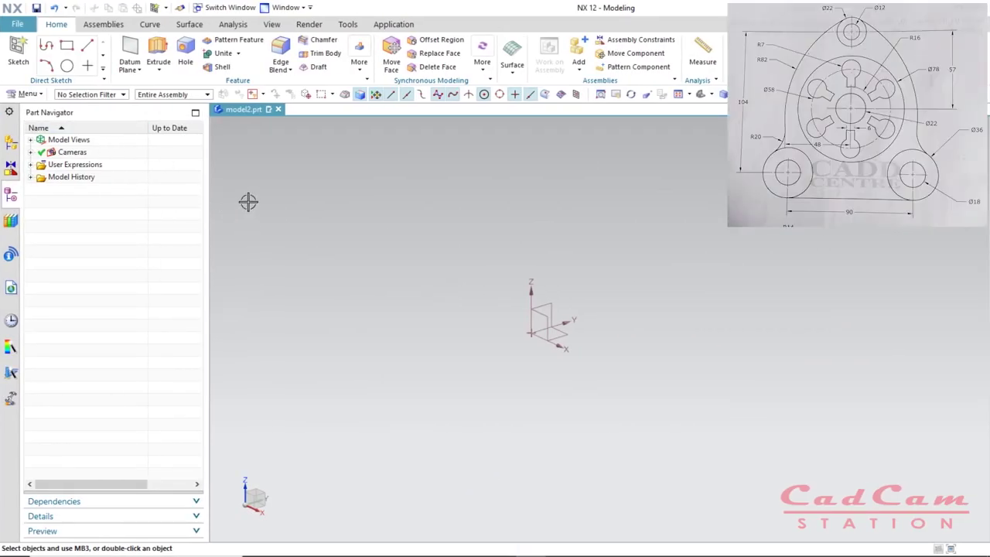
# Step: Start a new sketch on the XY plane and place an 18 mm diameter circle on each side of the origin
pyautogui.click(20, 43)
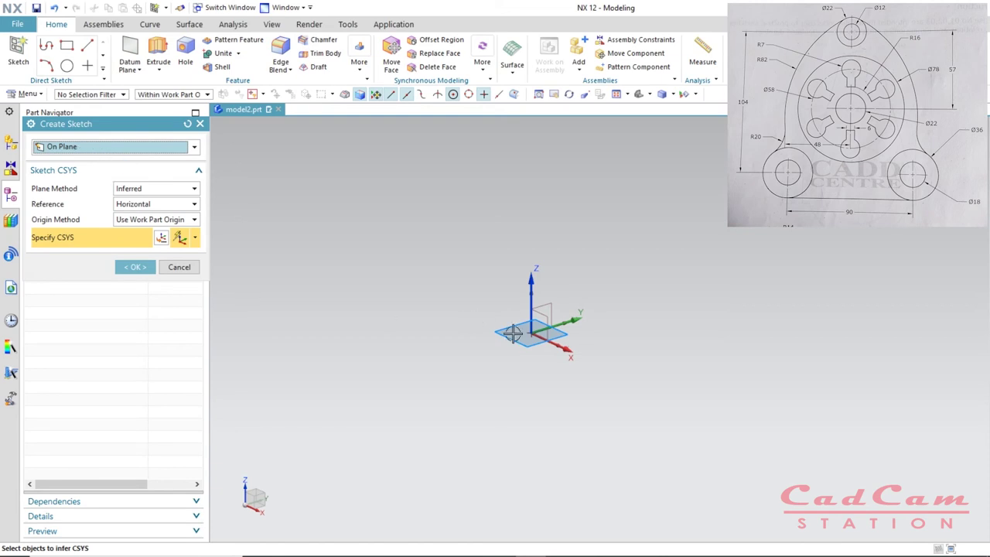
pyautogui.click(138, 266)
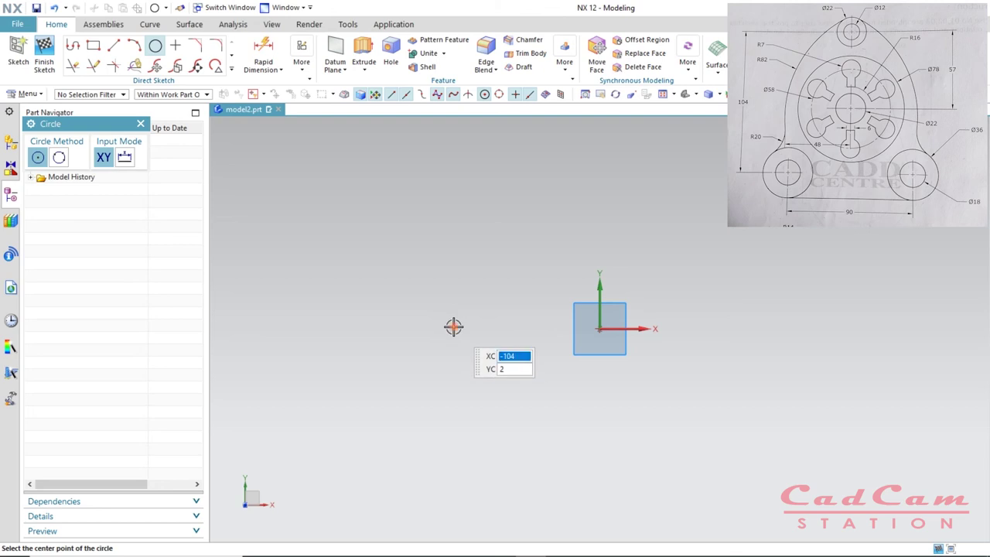
pyautogui.click(453, 327)
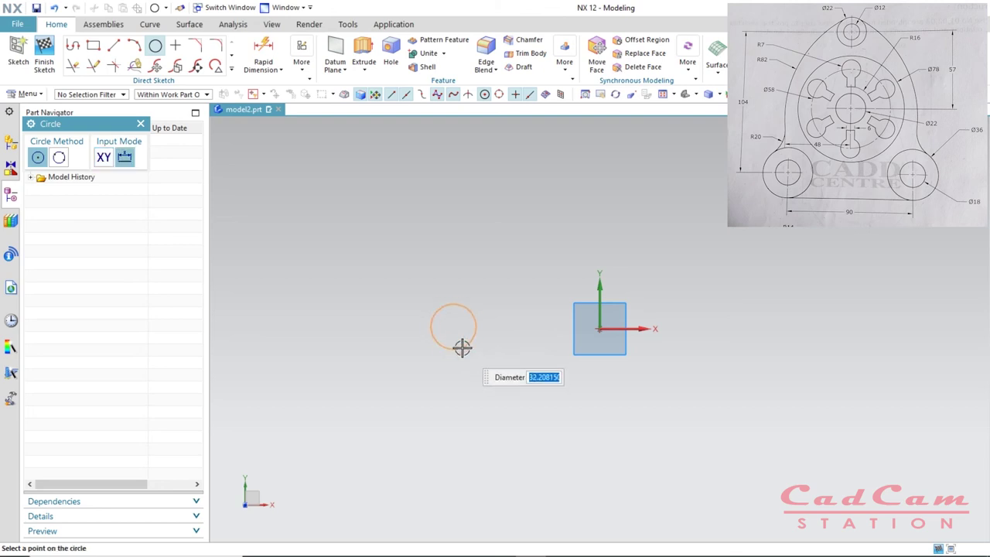
pyautogui.write('18')
pyautogui.press('Return')
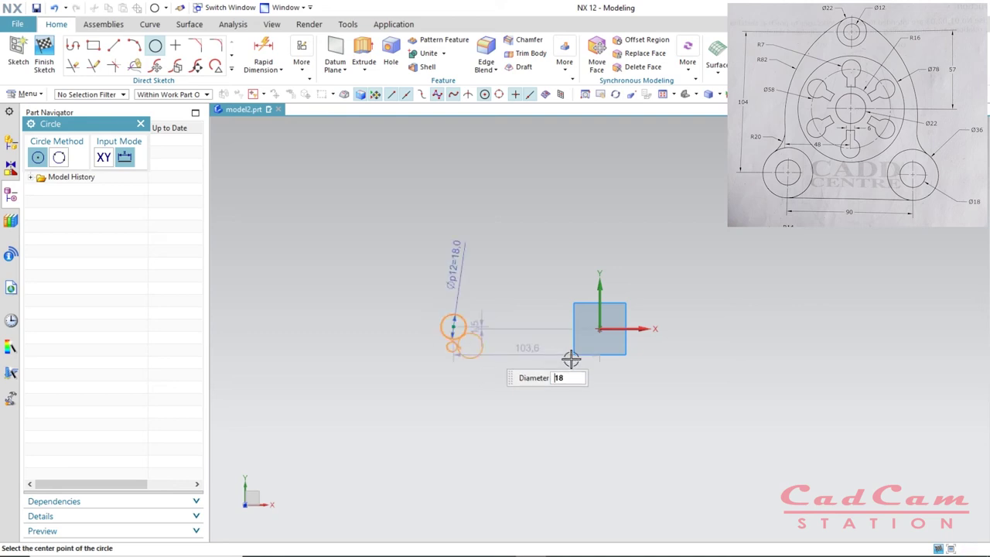
pyautogui.click(757, 327)
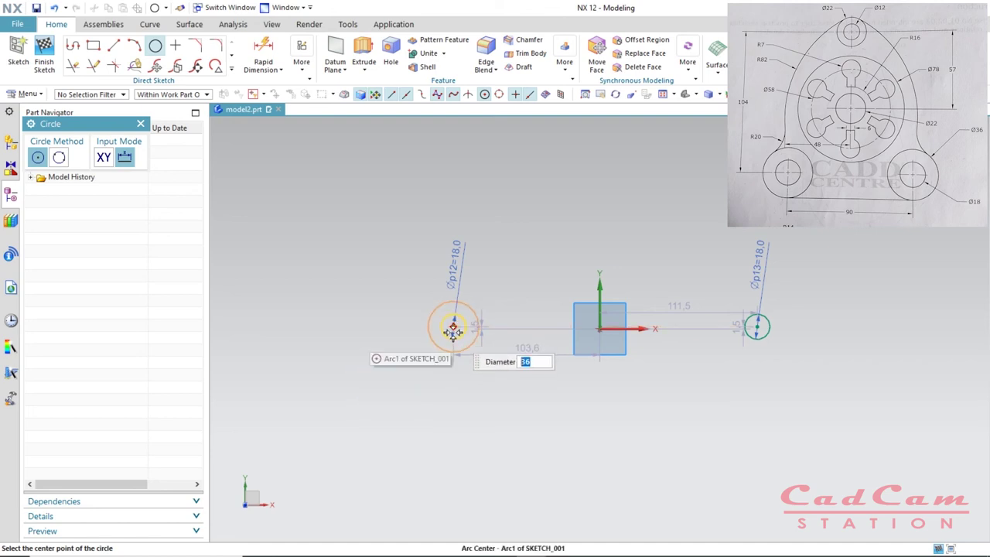
# Step: Draw a 36 mm diameter circle concentric with each of the two 18 mm circles
pyautogui.click(453, 327)
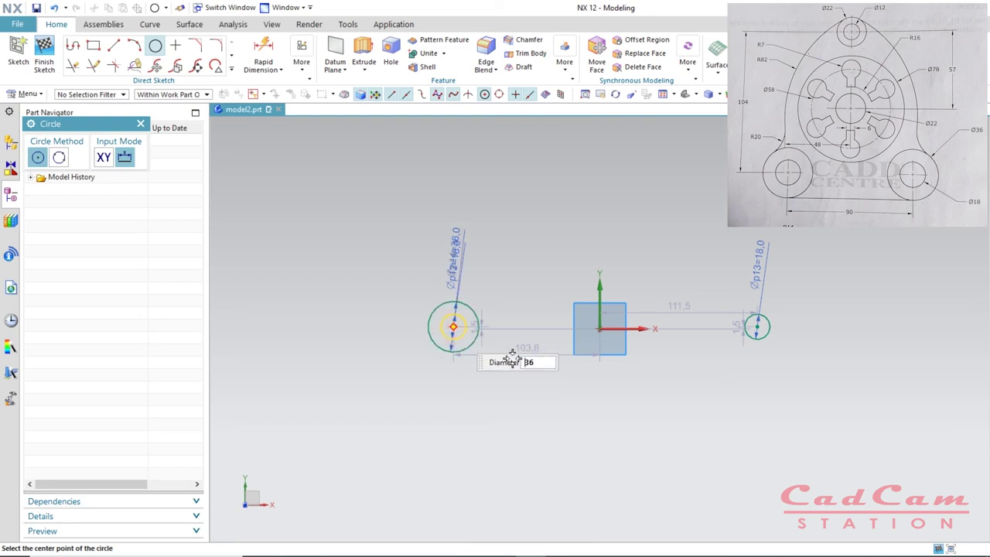
pyautogui.click(757, 326)
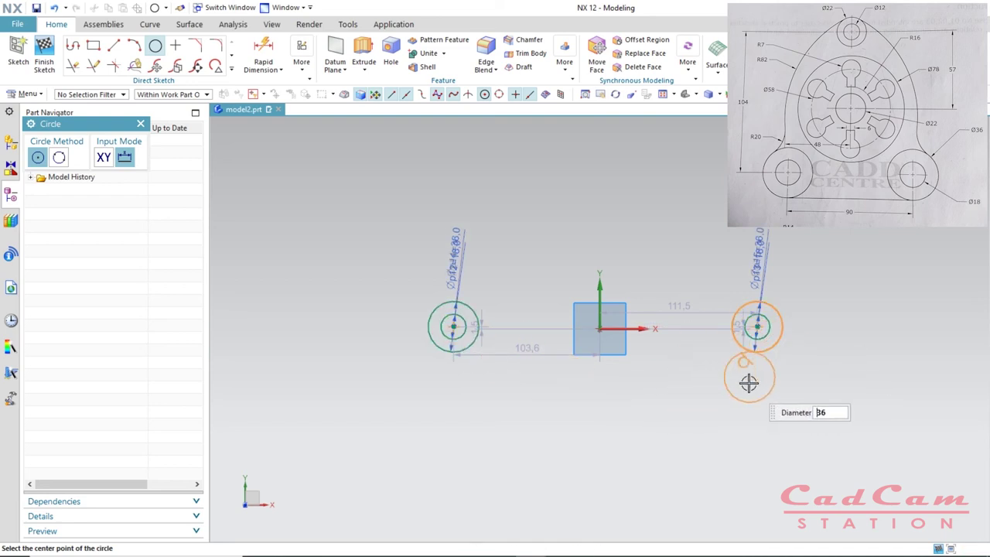
pyautogui.press('Escape')
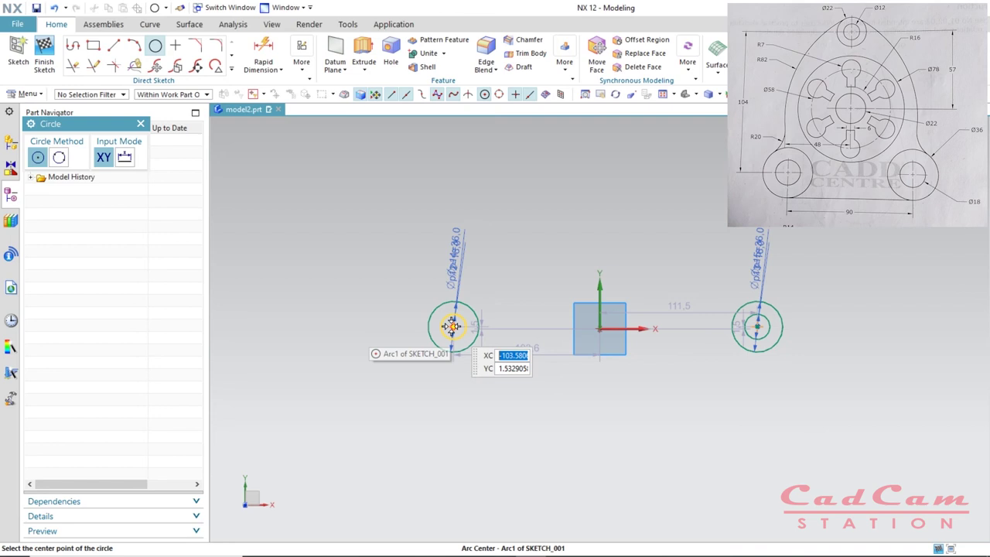
pyautogui.press('Escape')
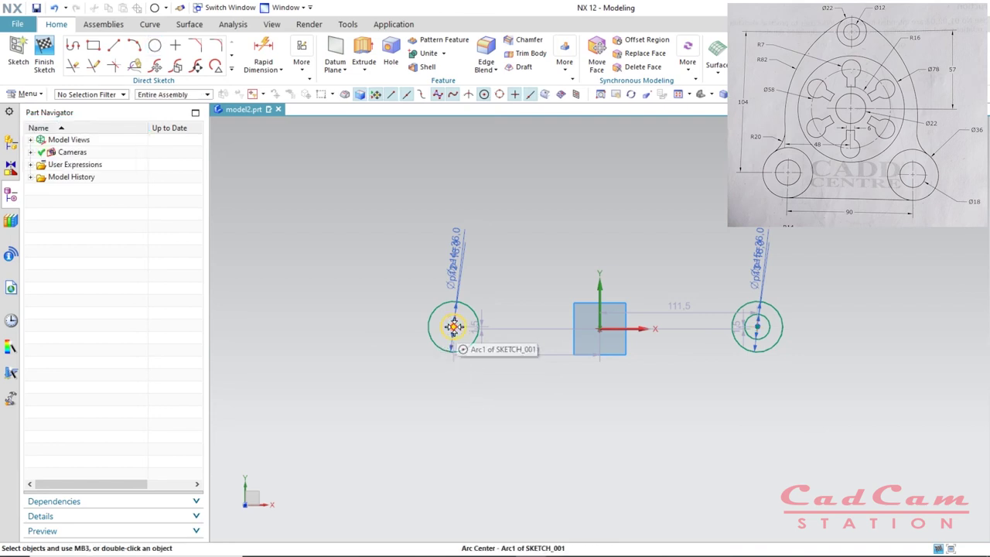
# Step: Move both circle pairs below the X axis and constrain their centers with Horizontal Alignment to the sketch origin
pyautogui.moveTo(455, 327); pyautogui.dragTo(446, 373)
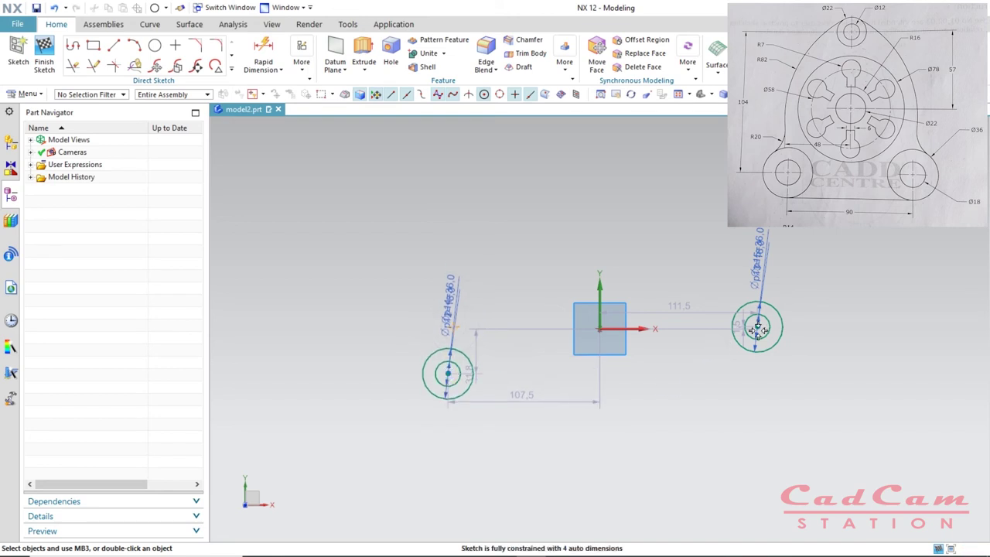
pyautogui.moveTo(758, 326); pyautogui.dragTo(757, 399)
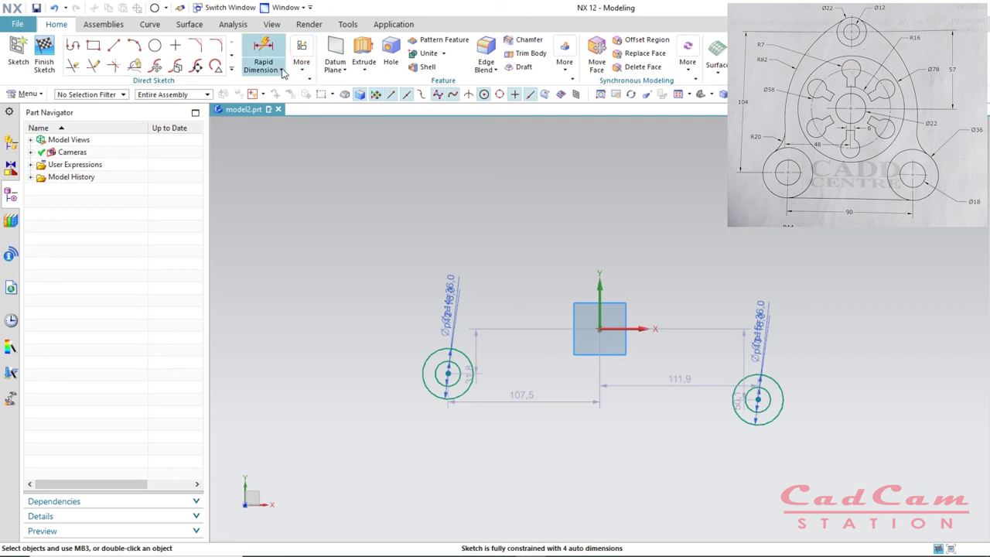
pyautogui.click(306, 71)
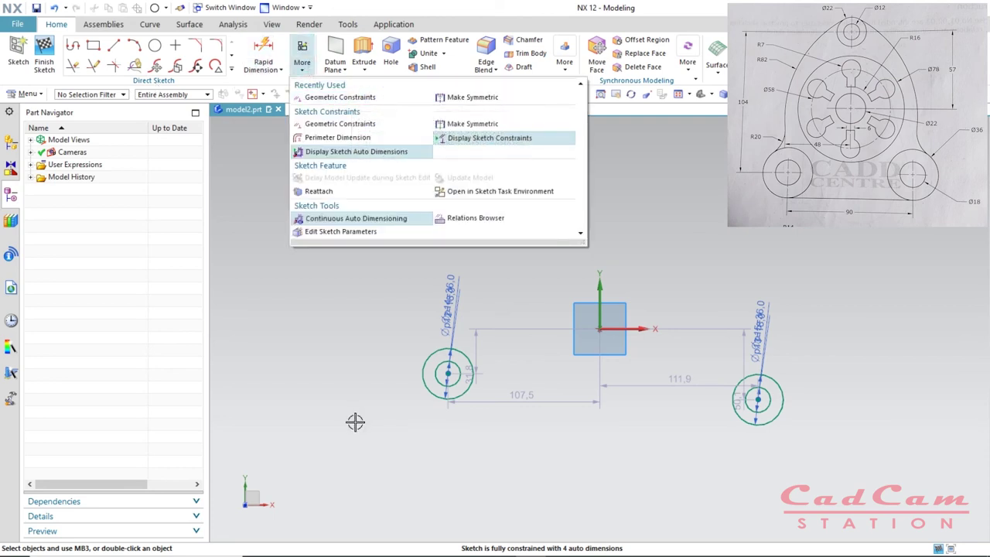
pyautogui.click(323, 356)
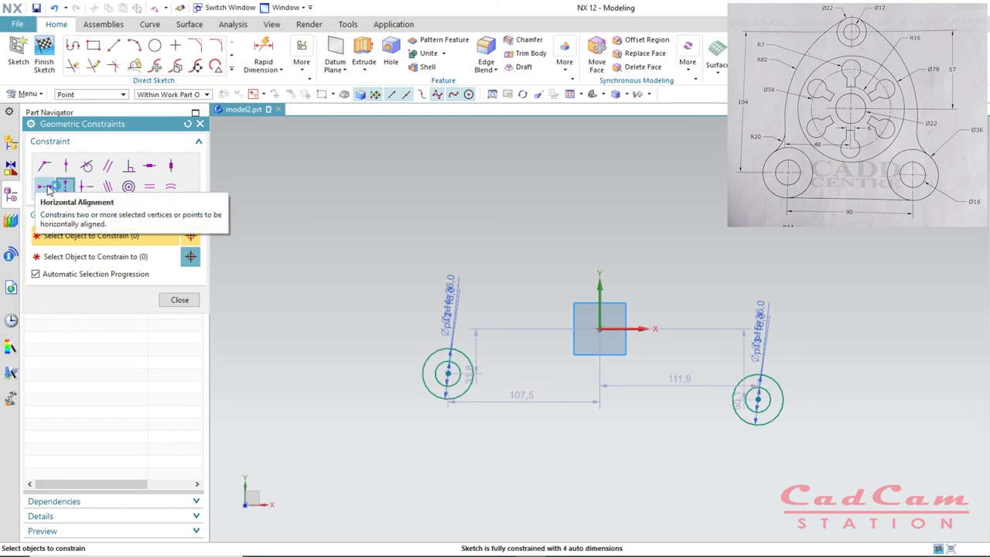
pyautogui.click(46, 188)
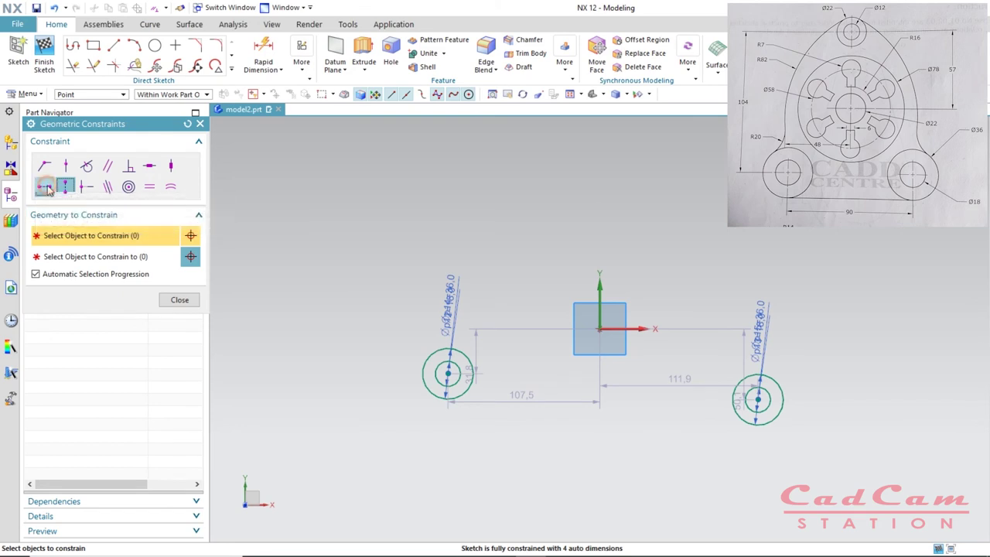
pyautogui.click(450, 374)
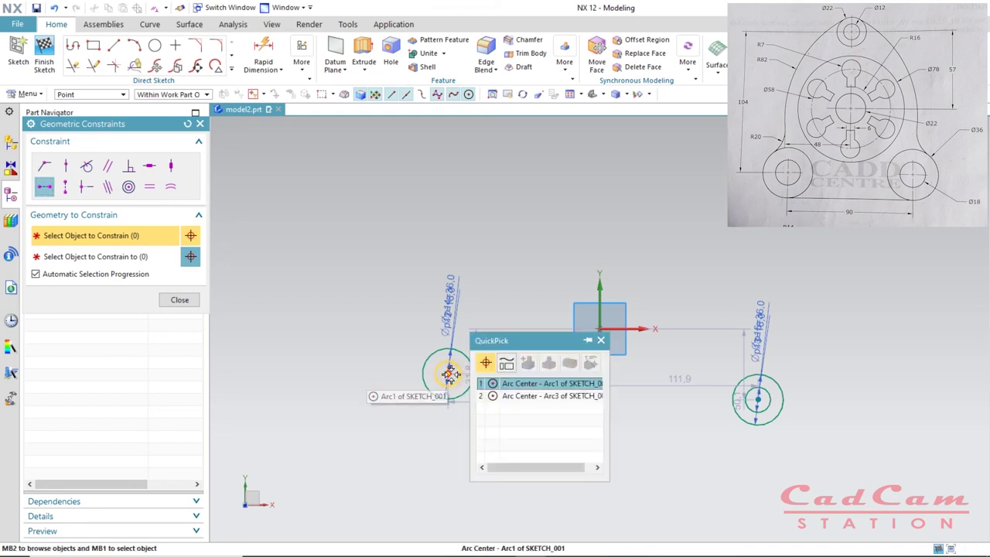
pyautogui.click(529, 381)
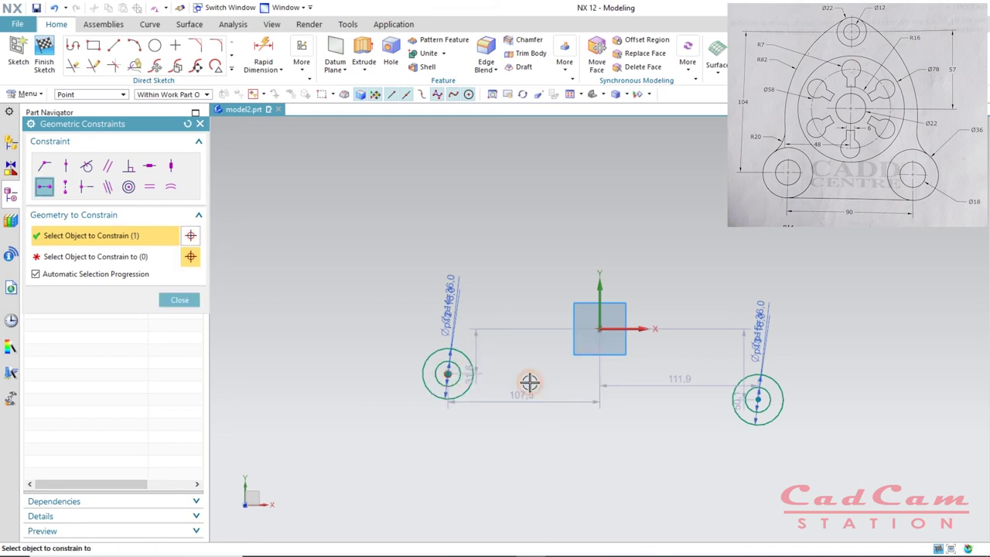
pyautogui.click(601, 328)
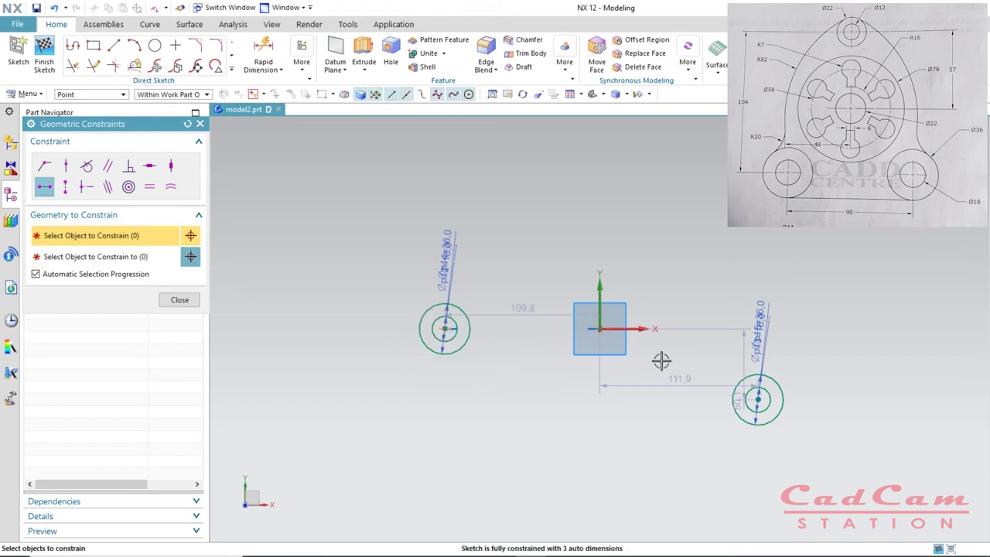
pyautogui.click(757, 399)
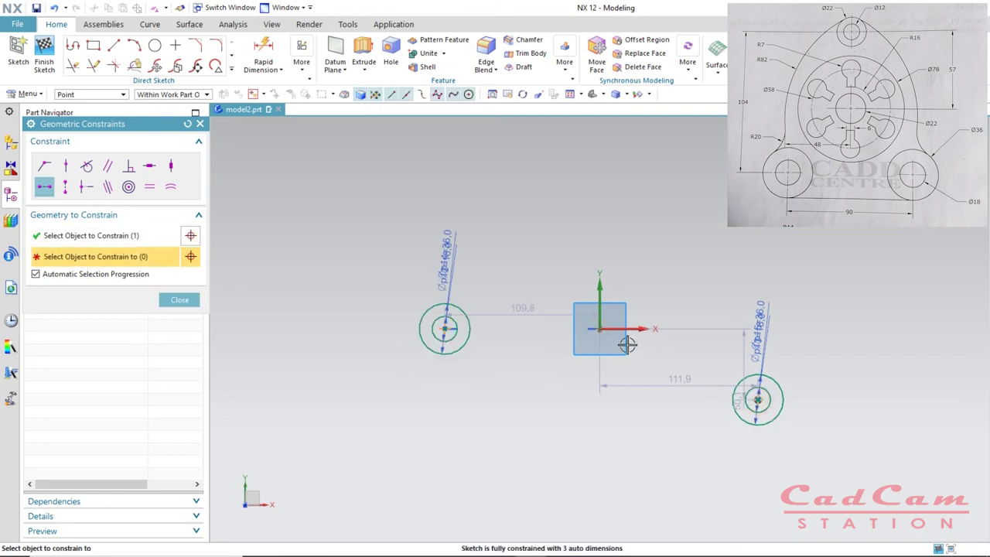
pyautogui.click(601, 328)
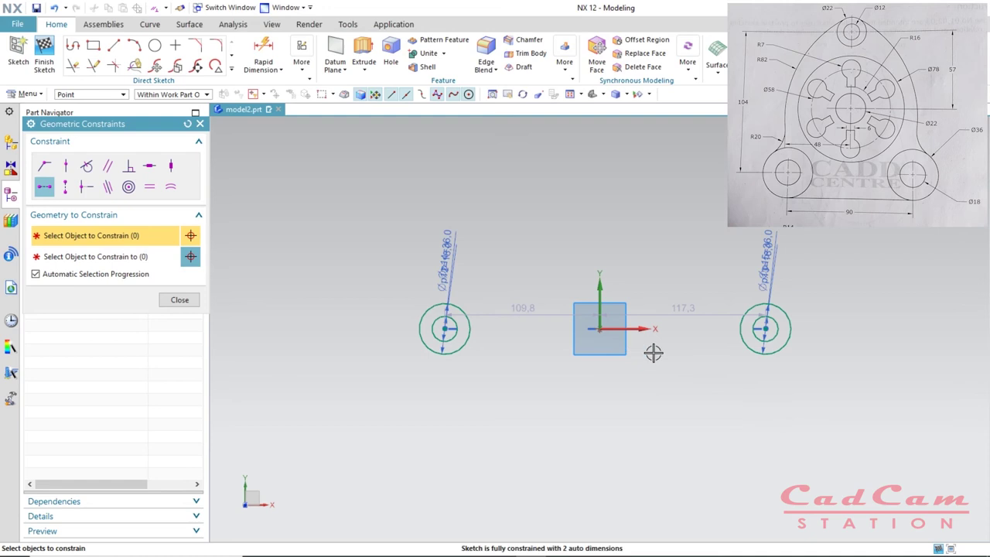
pyautogui.click(176, 299)
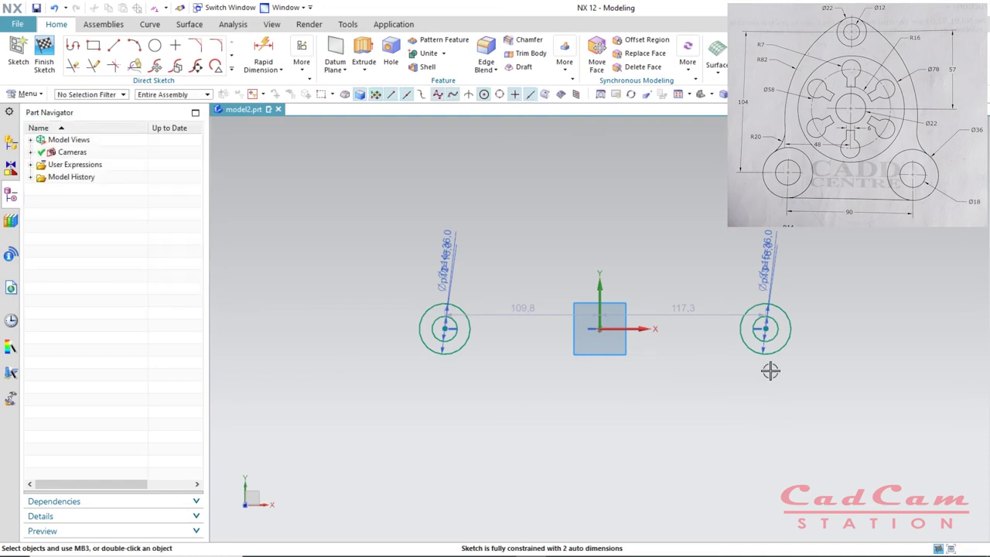
# Step: Move the positive X circle pair inward and make the centers of both pairs symmetric about the Y axis
pyautogui.moveTo(765, 328)
pyautogui.mouseDown()
pyautogui.moveTo(735, 330)
pyautogui.moveTo(751, 340)
pyautogui.moveTo(694, 335)
pyautogui.moveTo(797, 335)
pyautogui.moveTo(778, 331)
pyautogui.moveTo(762, 389)
pyautogui.moveTo(726, 366)
pyautogui.mouseUp()
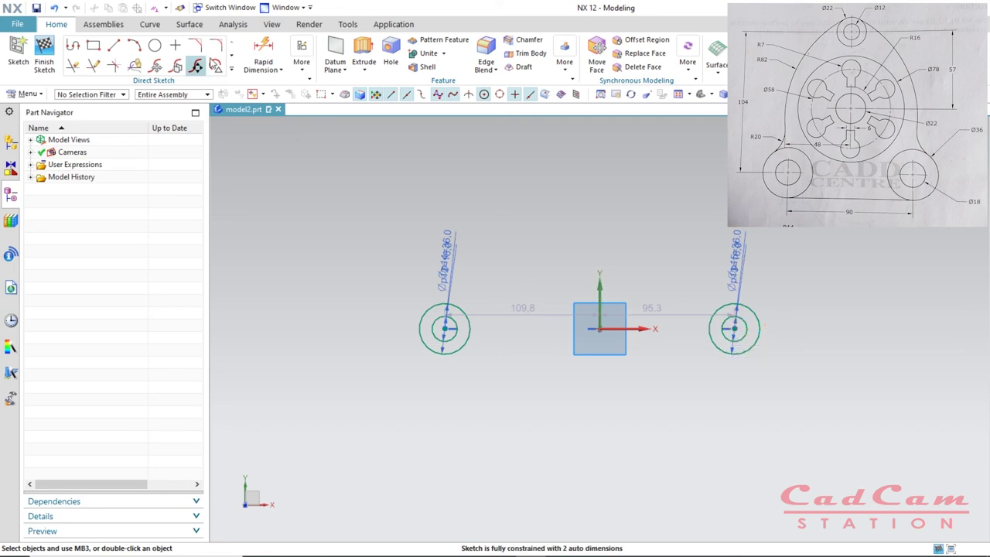
pyautogui.click(303, 64)
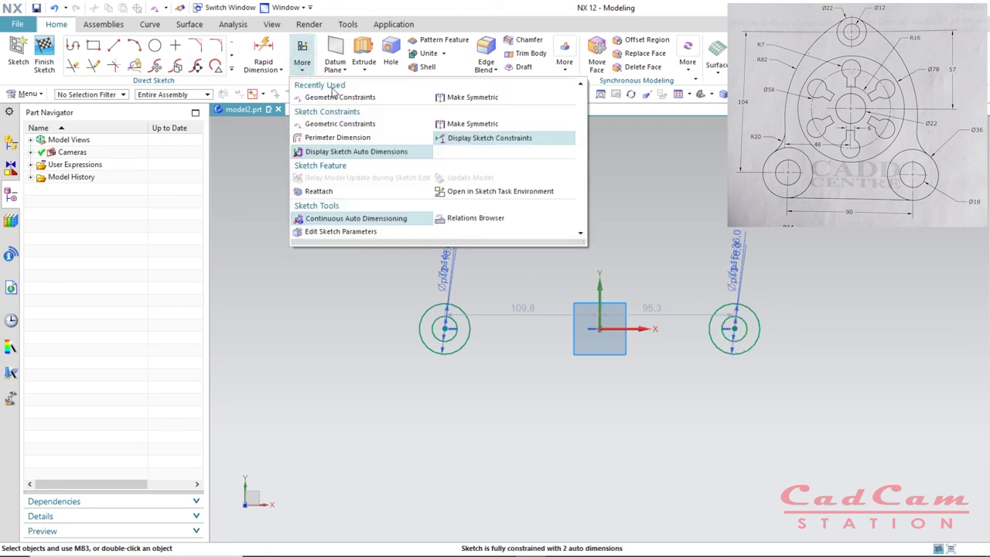
pyautogui.click(467, 100)
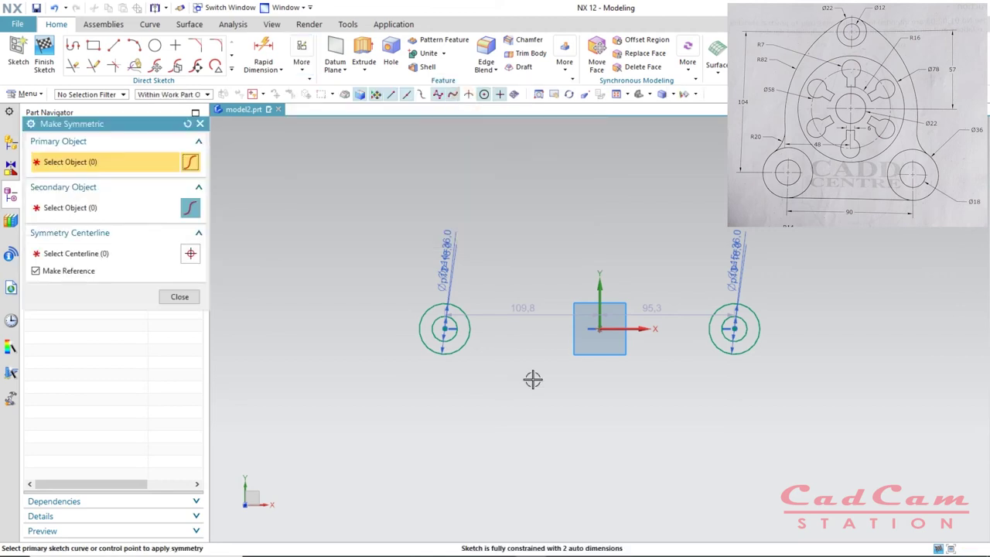
pyautogui.click(444, 328)
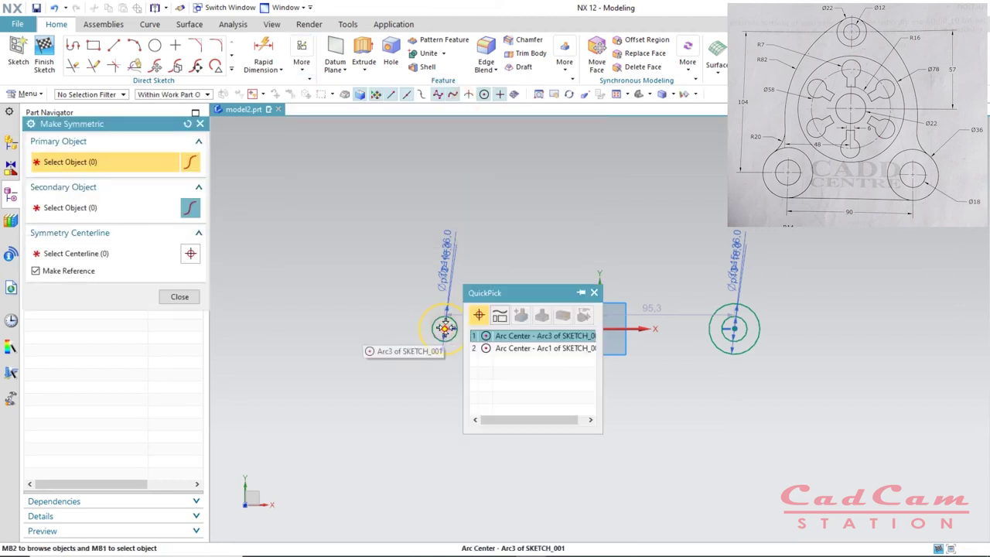
pyautogui.click(478, 316)
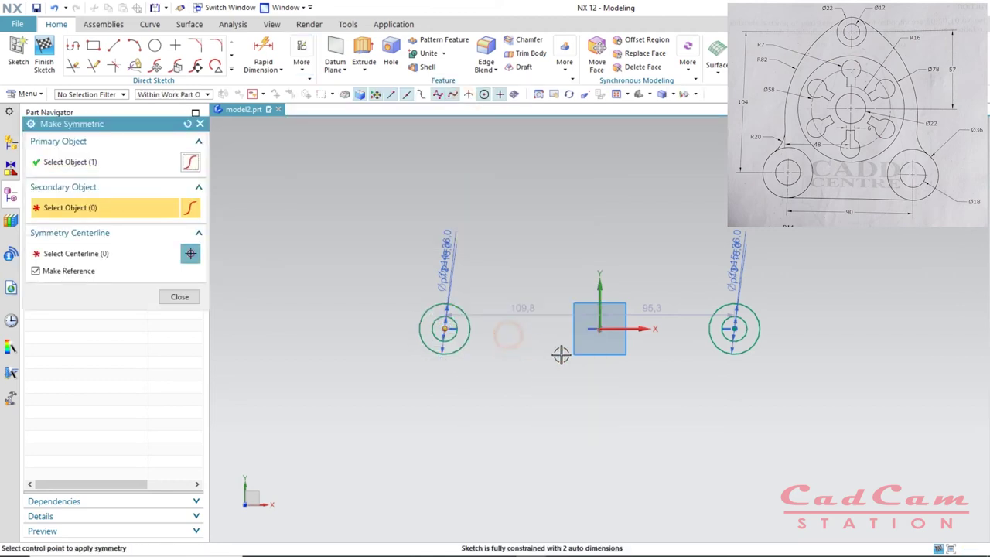
pyautogui.click(734, 331)
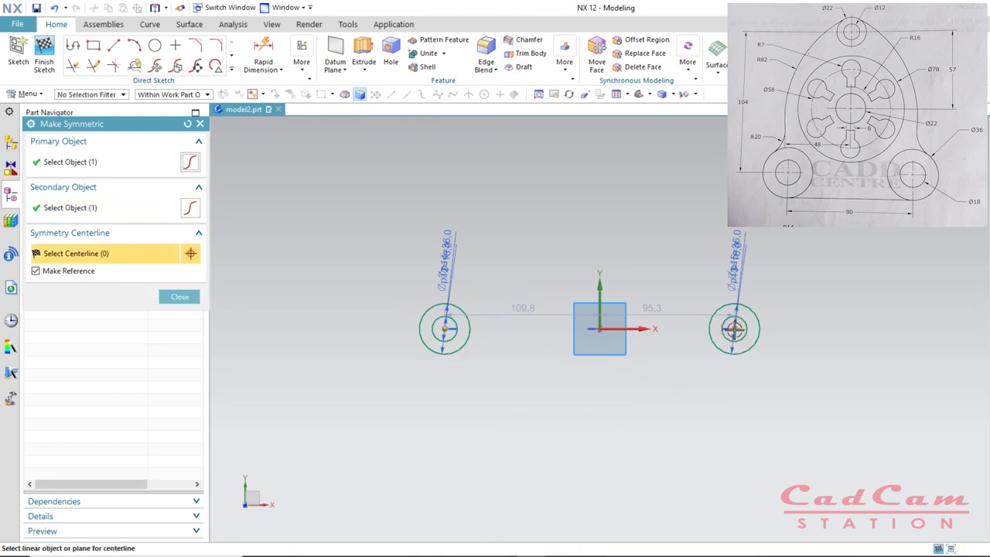
pyautogui.click(600, 291)
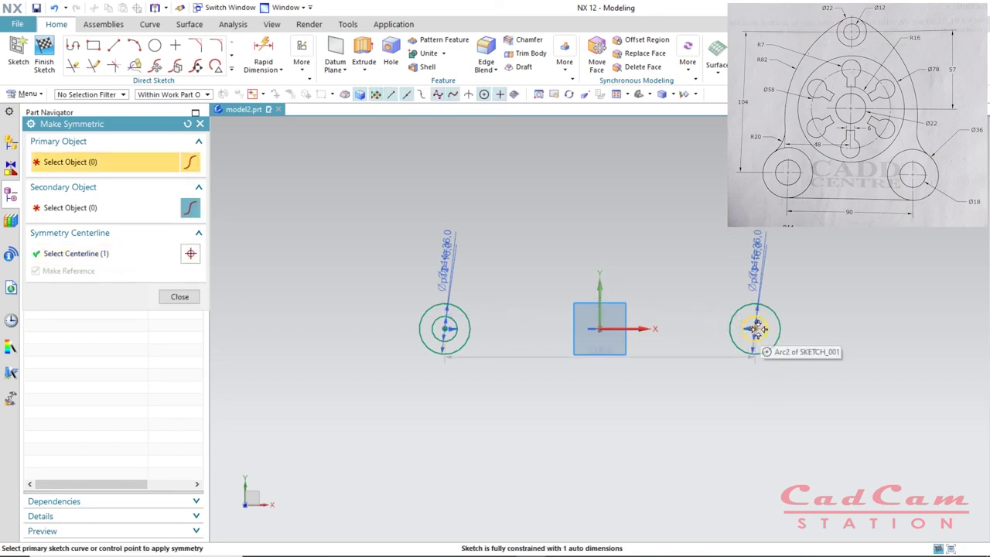
pyautogui.middleClick(602, 396)
# Step: Move the circle pairs closer to the origin and set the horizontal distance between their centers to 90 mm
pyautogui.moveTo(756, 328); pyautogui.dragTo(706, 335)
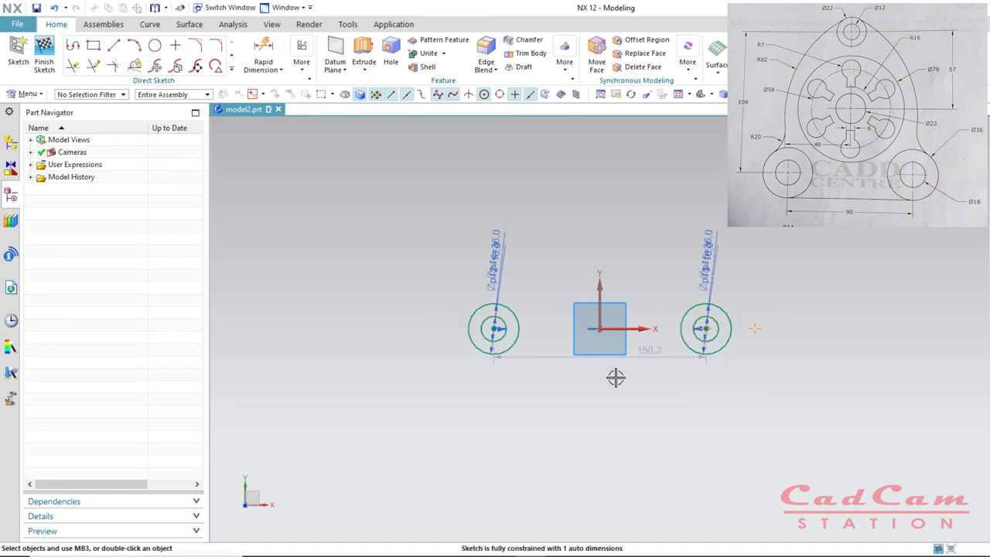
pyautogui.moveTo(637, 373); pyautogui.dragTo(601, 388)
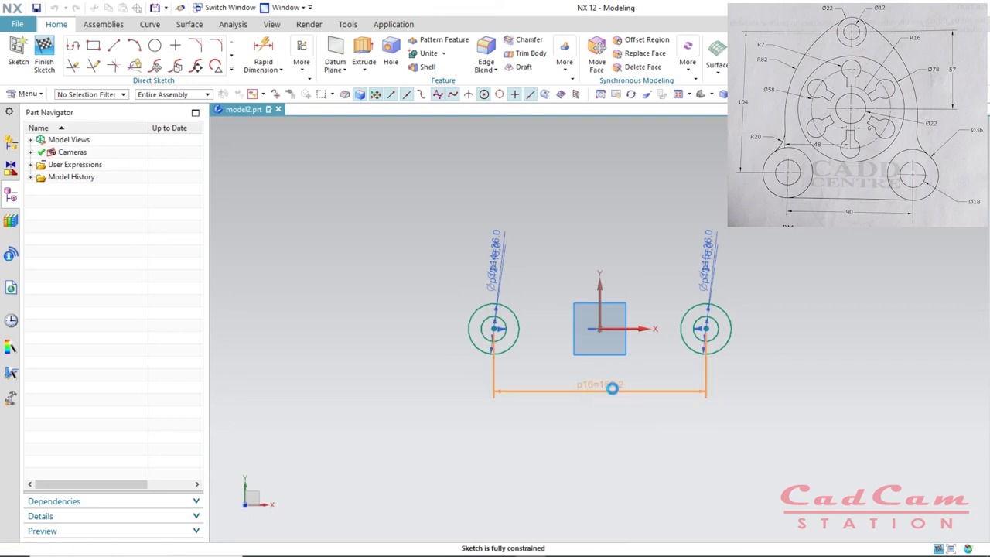
pyautogui.doubleClick(594, 385)
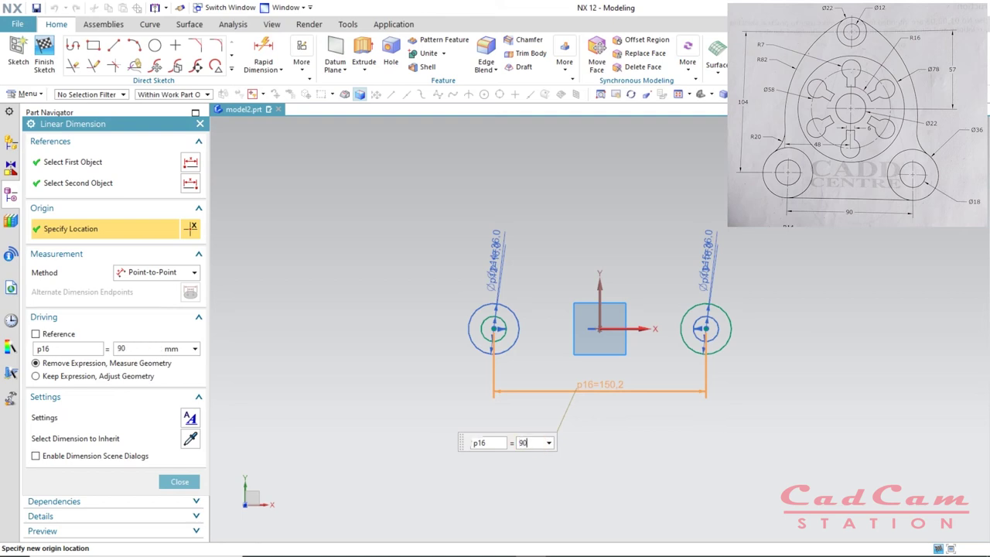
pyautogui.press('Return')
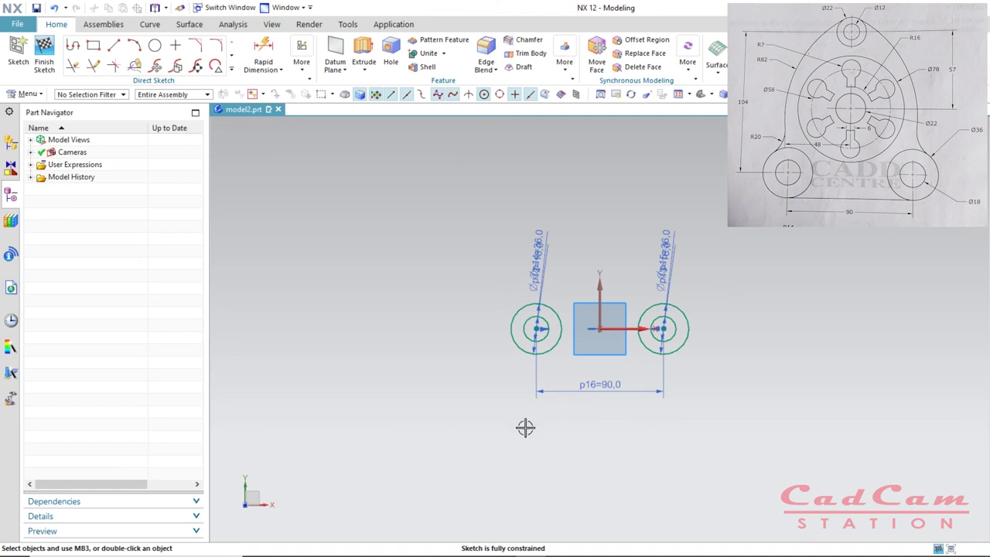
# Step: Hide all PMI objects so the circle dimensions are not displayed
pyautogui.hotkey('ctrl', 'w')
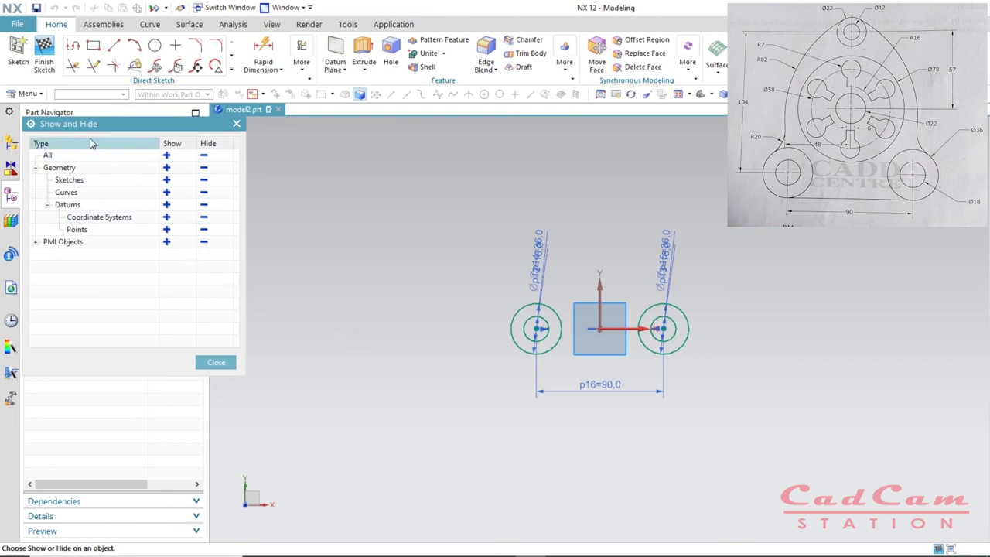
pyautogui.click(204, 243)
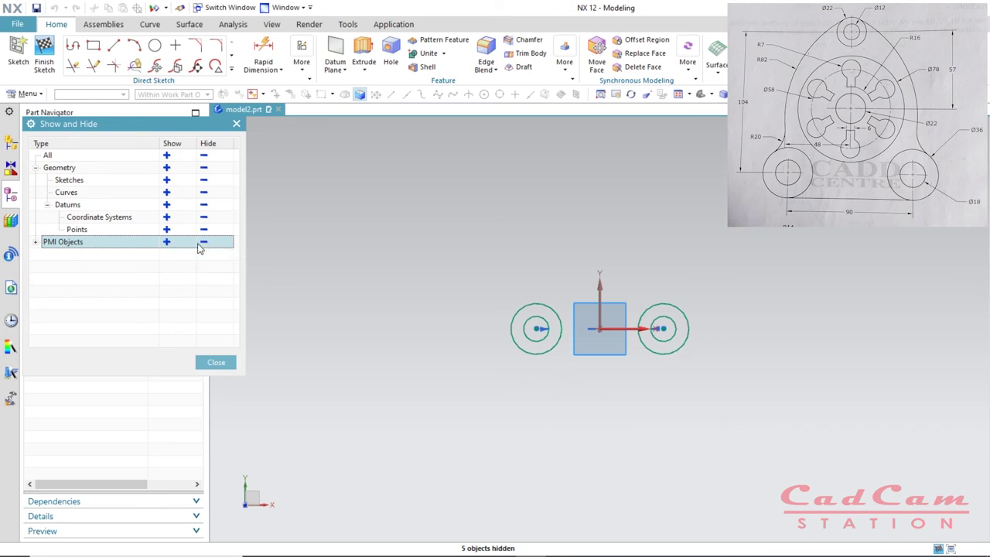
pyautogui.click(215, 363)
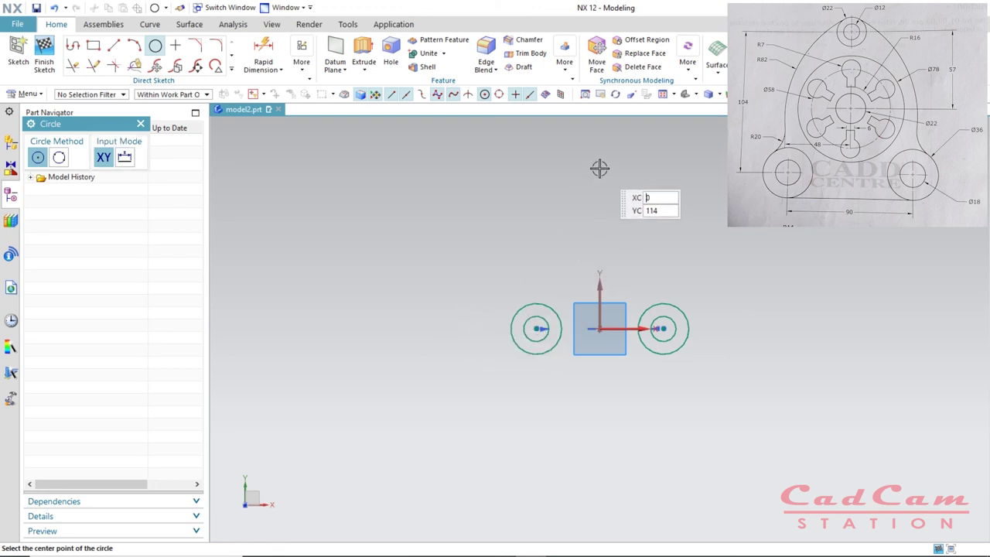
# Step: Draw a 12 mm diameter circle close to the Y axis, about 114 mm above the origin
pyautogui.click(599, 167)
pyautogui.write('12')
pyautogui.press('Return')
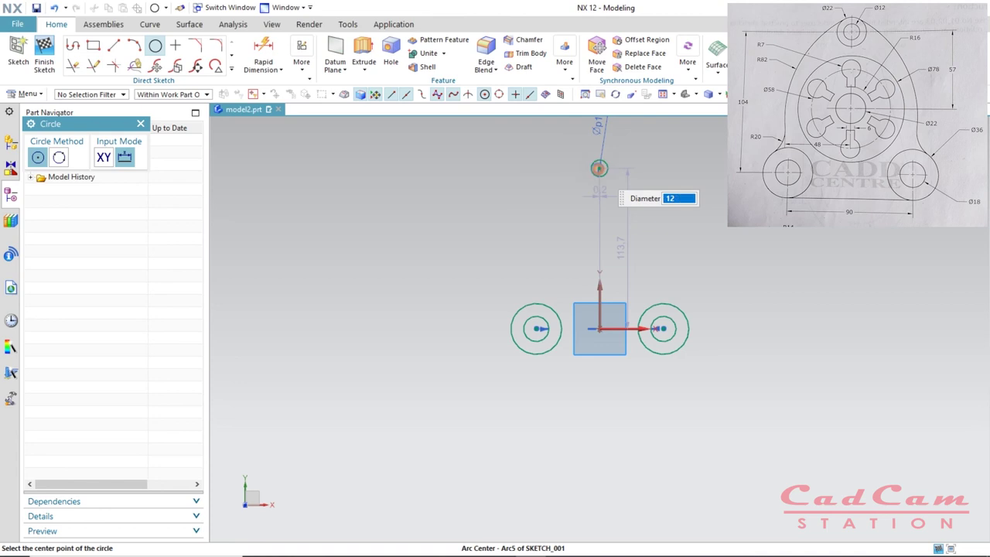
pyautogui.scroll(-2, 618, 159)
pyautogui.scroll(3, 631, 157)
pyautogui.scroll(-5, 586, 194)
pyautogui.scroll(5, 551, 257)
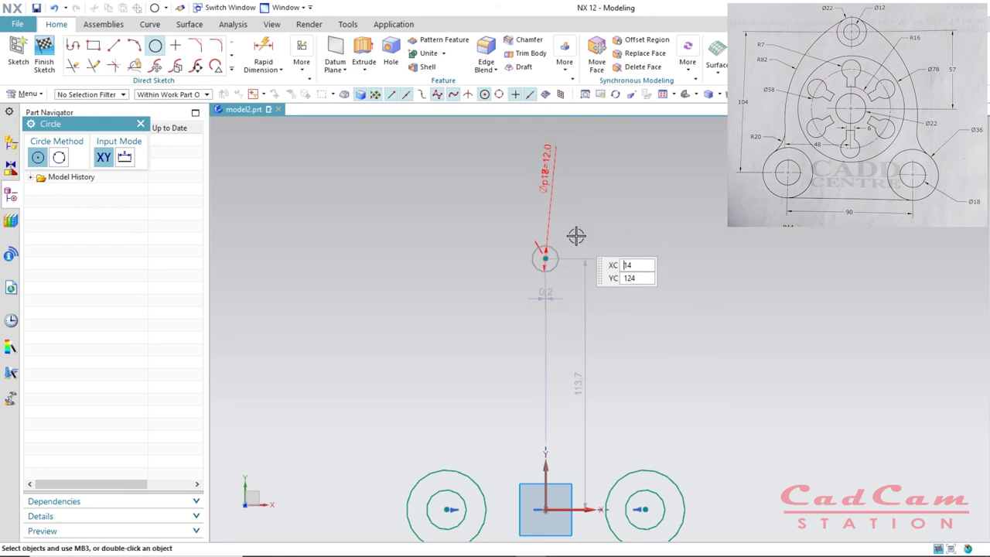
# Step: Delete the overconstraining tangent constraint on the 12 mm circle
pyautogui.press('Escape')
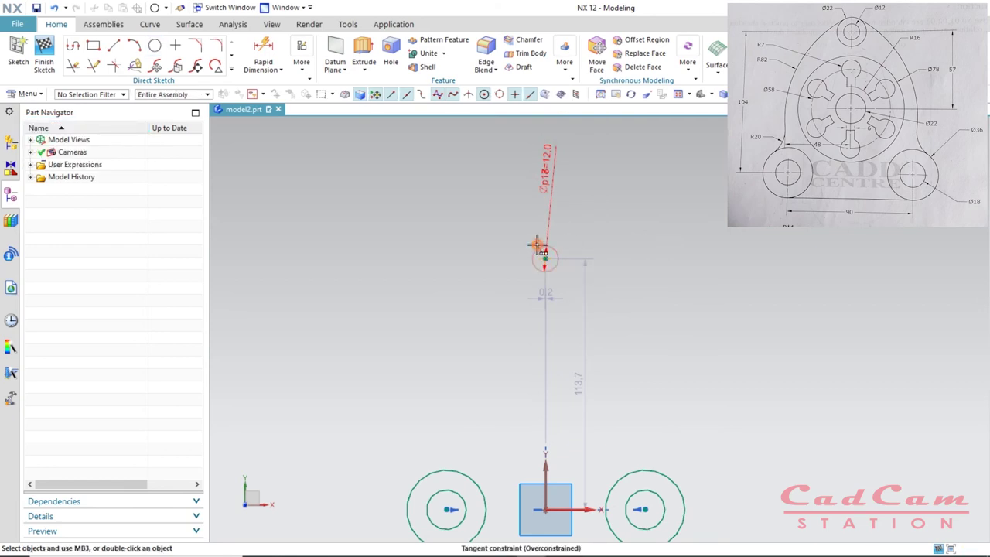
pyautogui.click(535, 245)
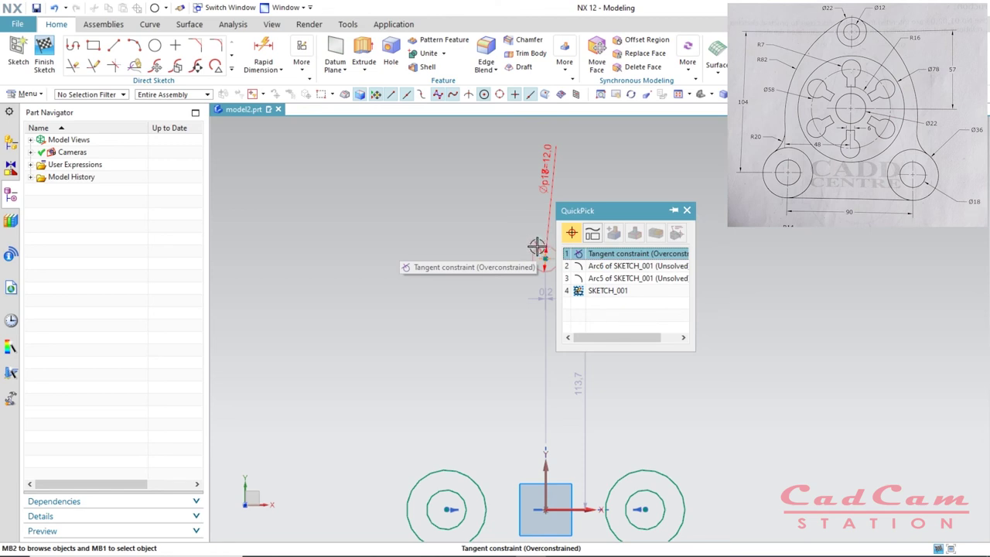
pyautogui.press('Escape')
pyautogui.scroll(-6, 537, 245)
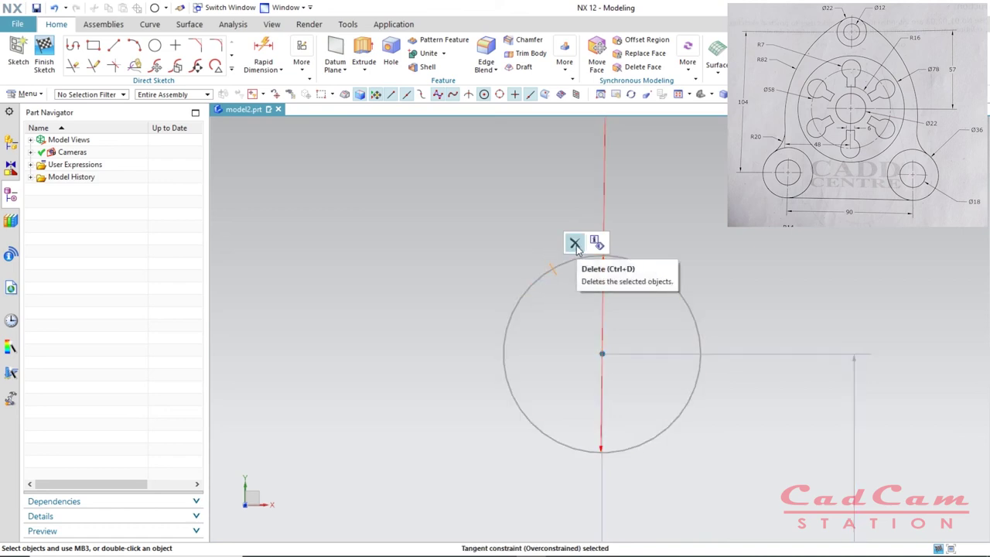
pyautogui.click(576, 245)
pyautogui.scroll(4, 512, 246)
pyautogui.scroll(2, 512, 246)
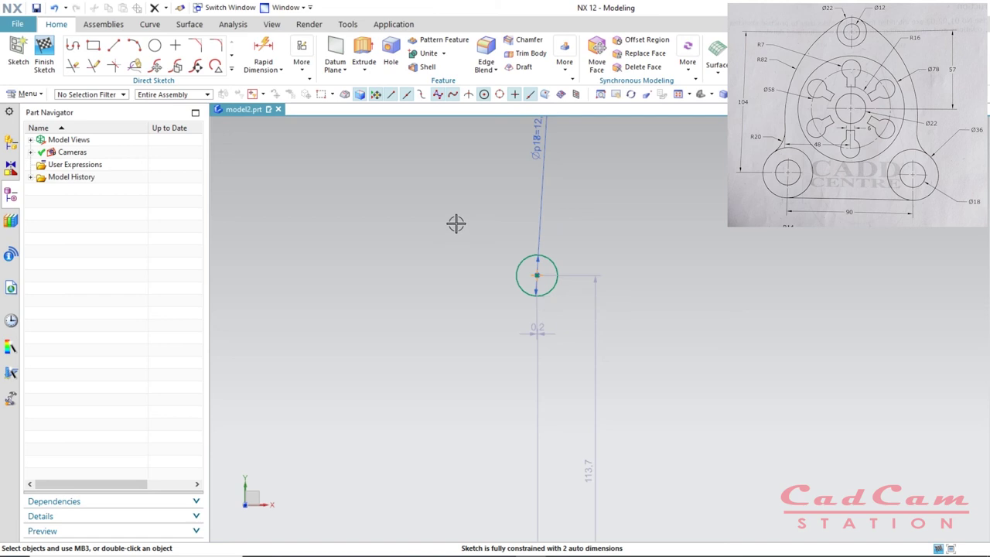
# Step: Draw a 22 mm diameter circle concentric with the 12 mm circle
pyautogui.press('o')
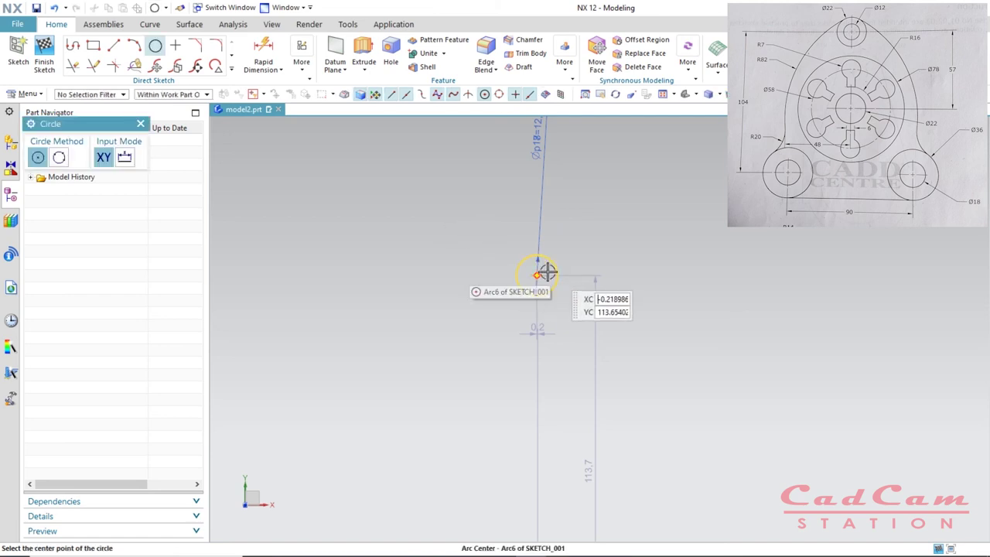
pyautogui.click(537, 274)
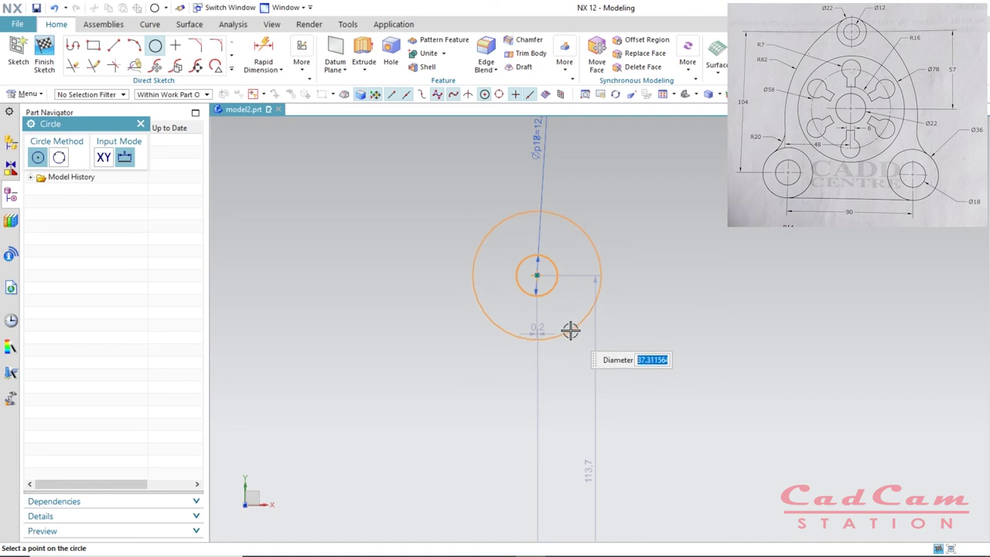
pyautogui.press('Return')
# Step: Place two 164 mm diameter circles, one centered on each side of the Y axis between the base circles and the 22 mm circle
pyautogui.scroll(-3, 491, 296)
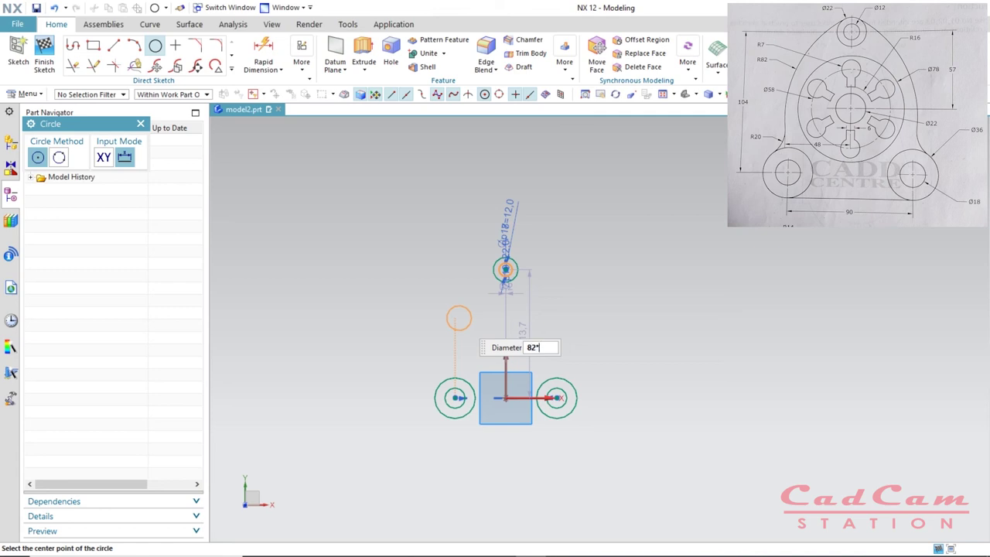
pyautogui.press('Return')
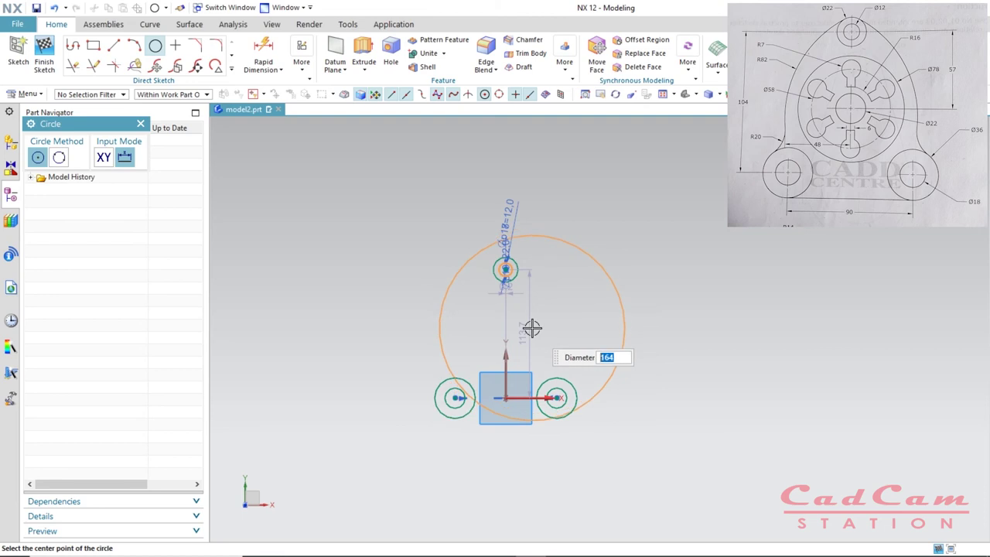
pyautogui.click(487, 319)
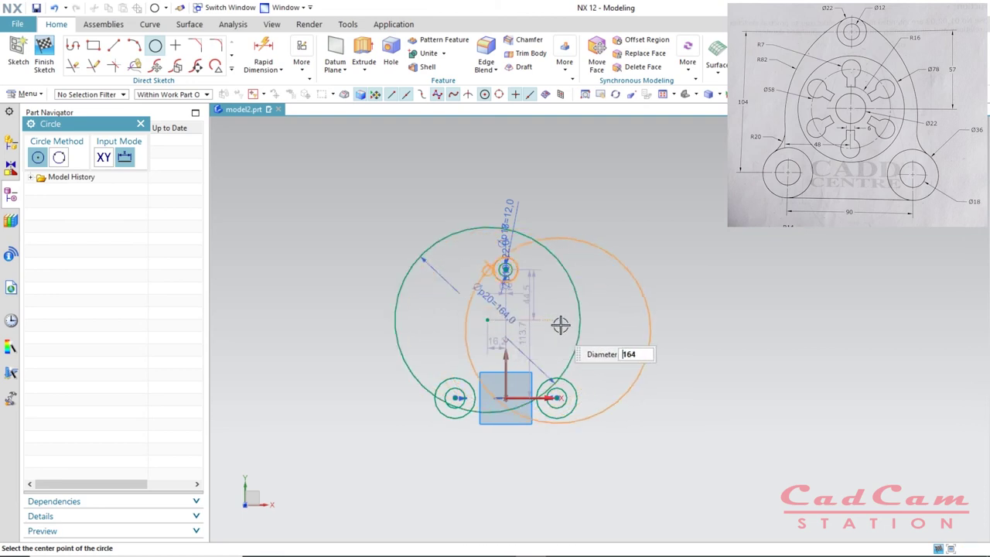
pyautogui.click(610, 320)
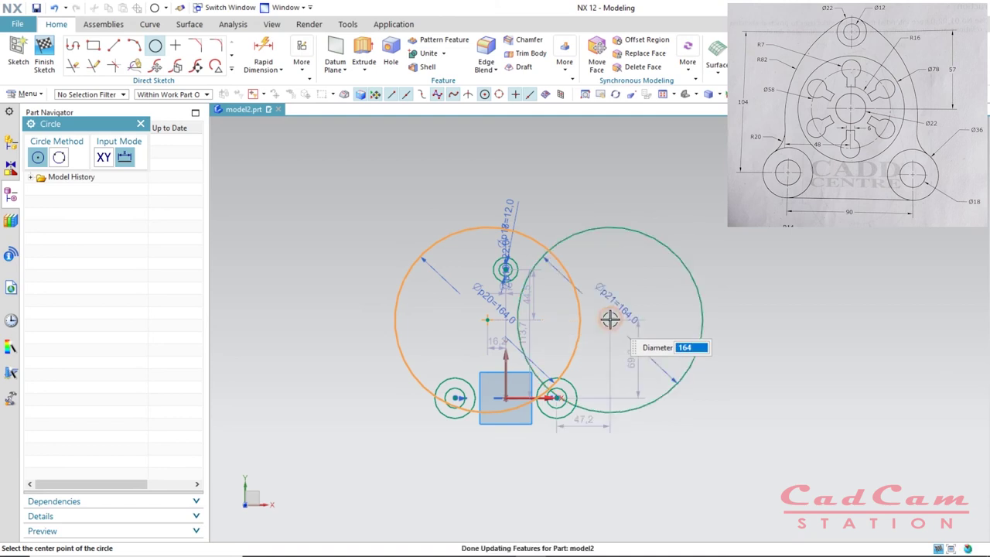
pyautogui.press('Escape')
pyautogui.press('Escape')
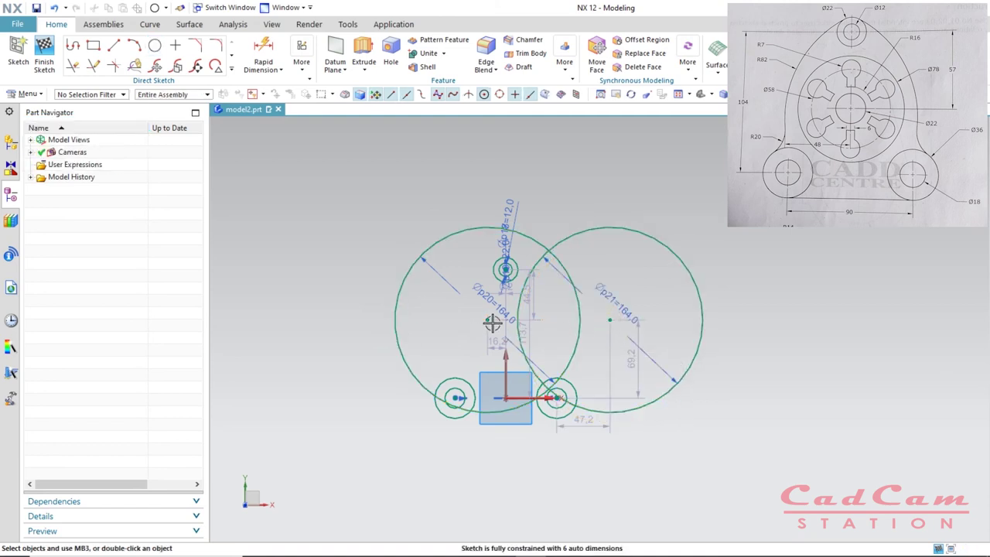
# Step: Hide the PMI objects again to clear the new circles' dimensions from the sketch
pyautogui.hotkey('ctrl', 'w')
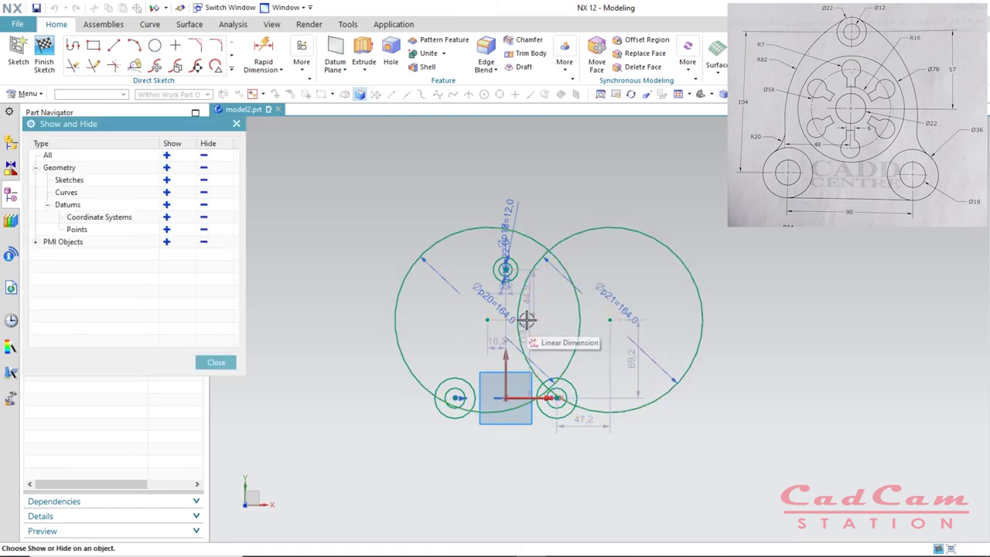
pyautogui.click(203, 242)
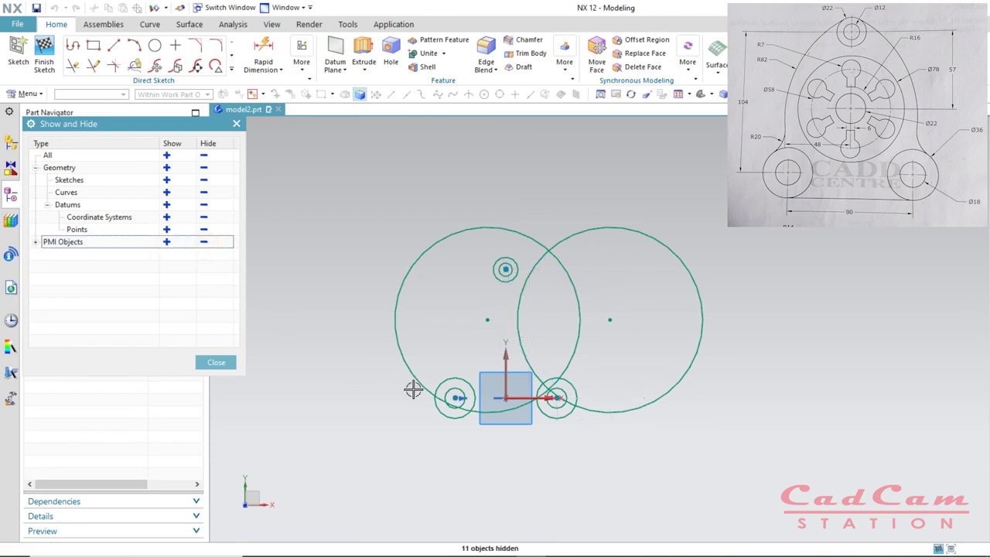
pyautogui.click(209, 362)
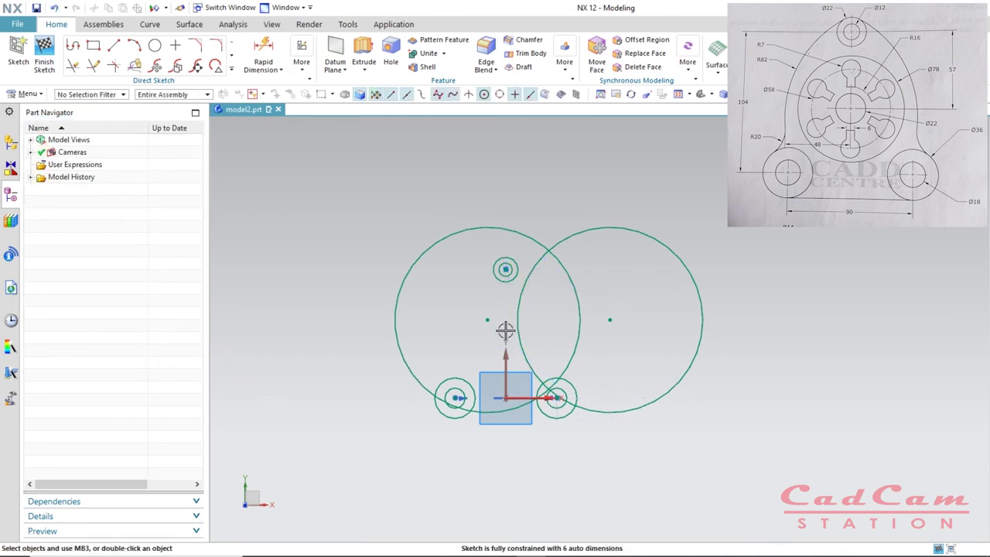
# Step: Move the negative X 164 mm circle's center across the Y axis and make the circle tangent to the 22 mm circle
pyautogui.moveTo(487, 319); pyautogui.dragTo(514, 331)
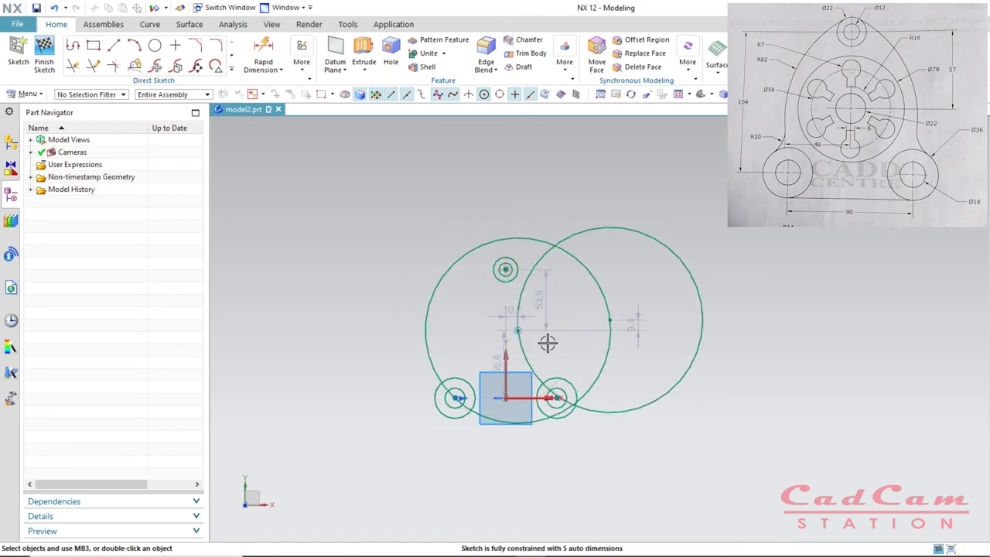
pyautogui.press('c')
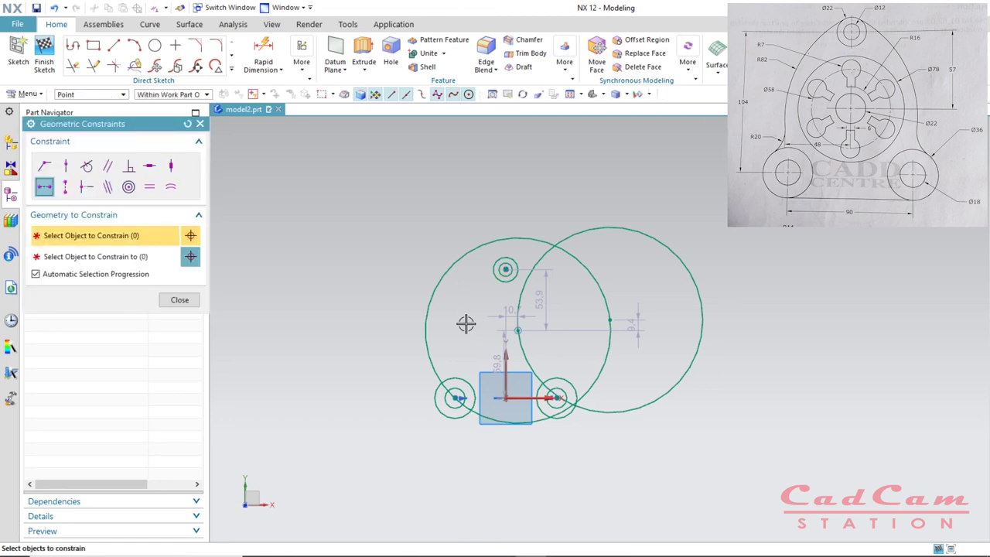
pyautogui.click(89, 168)
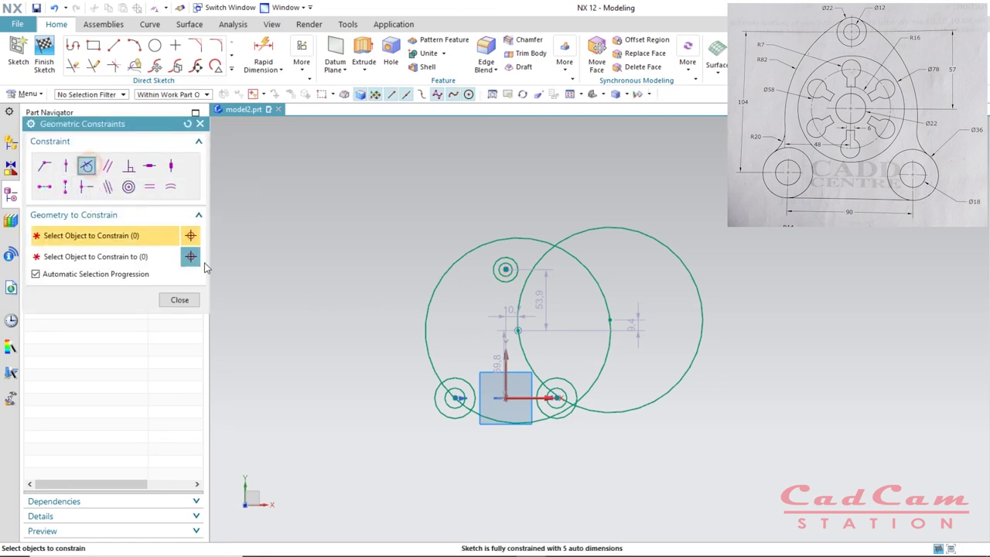
pyautogui.click(471, 247)
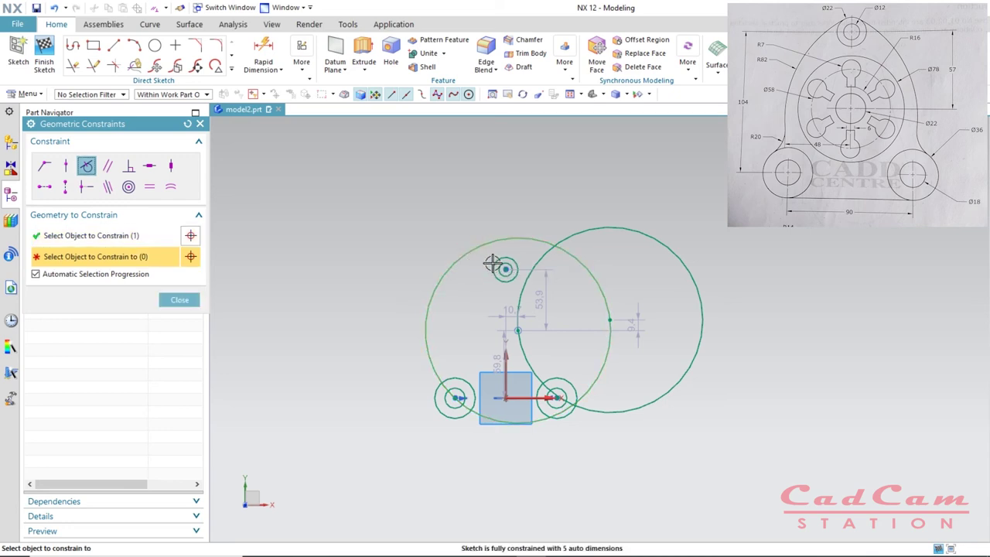
pyautogui.click(496, 263)
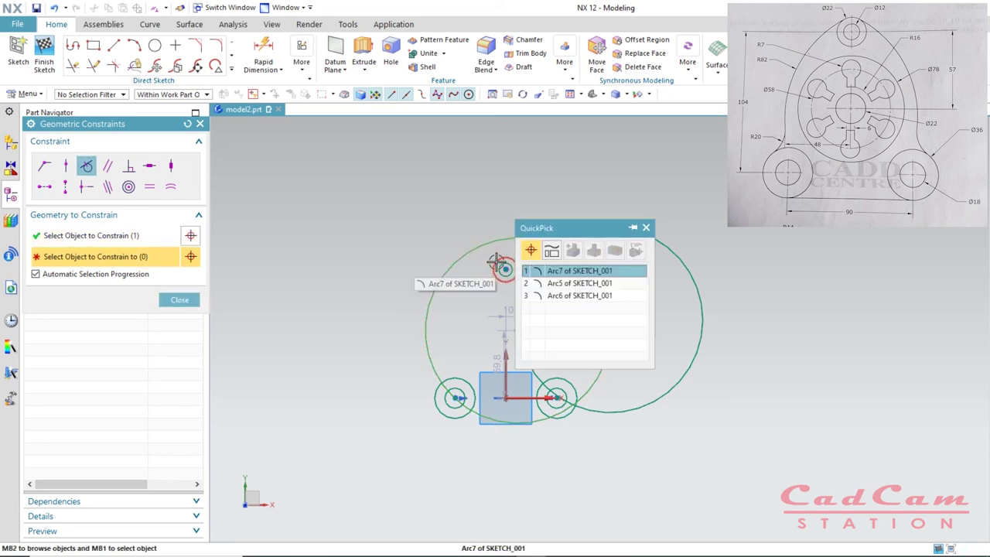
pyautogui.click(545, 271)
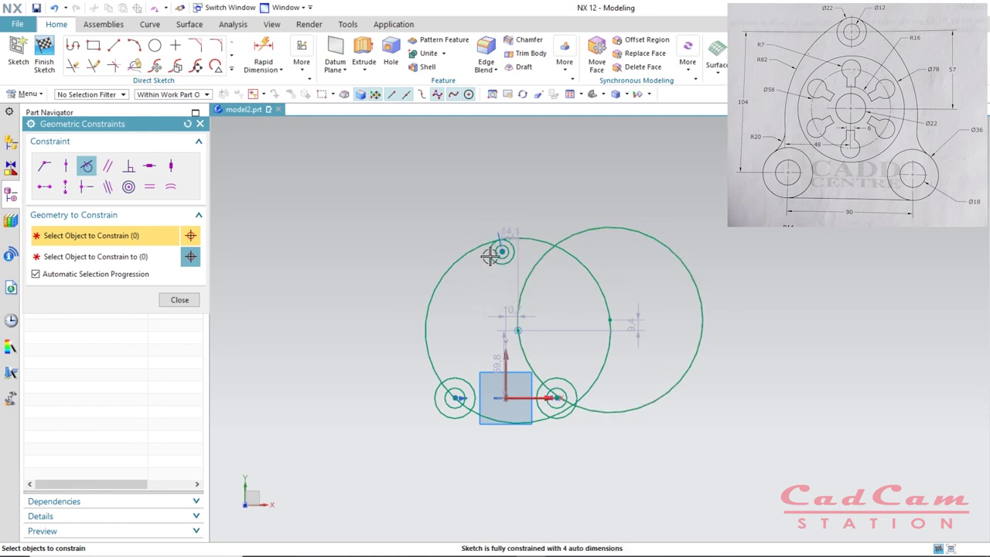
pyautogui.press('Escape')
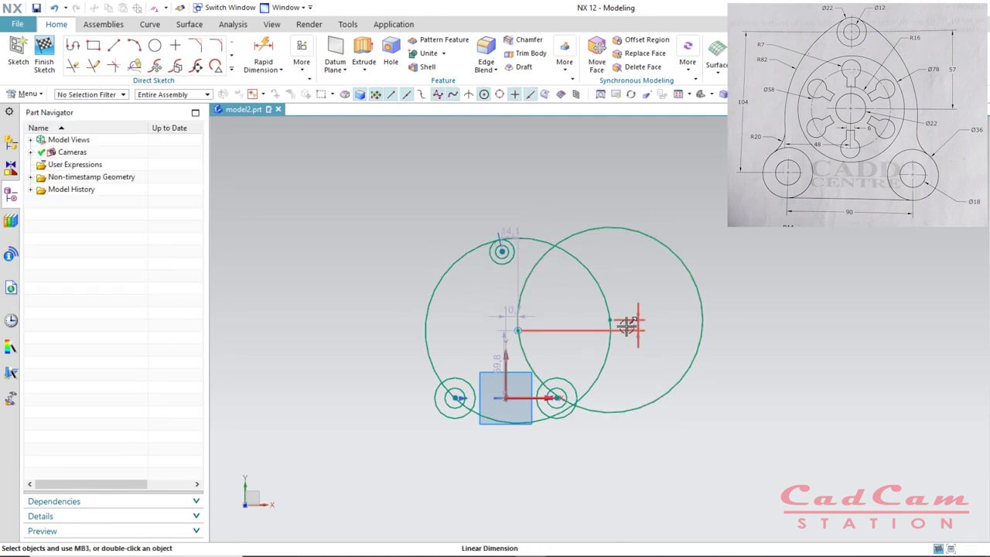
# Step: Shift the positive X 164 mm circle downward, then delete it from the sketch
pyautogui.moveTo(576, 339)
pyautogui.mouseDown()
pyautogui.moveTo(549, 341)
pyautogui.moveTo(610, 345)
pyautogui.moveTo(601, 347)
pyautogui.mouseUp()
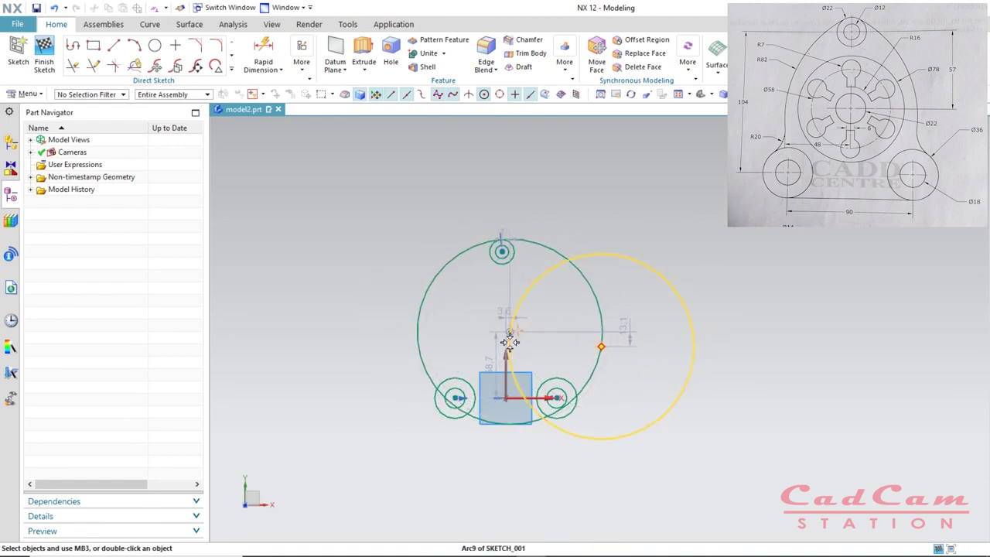
pyautogui.click(527, 285)
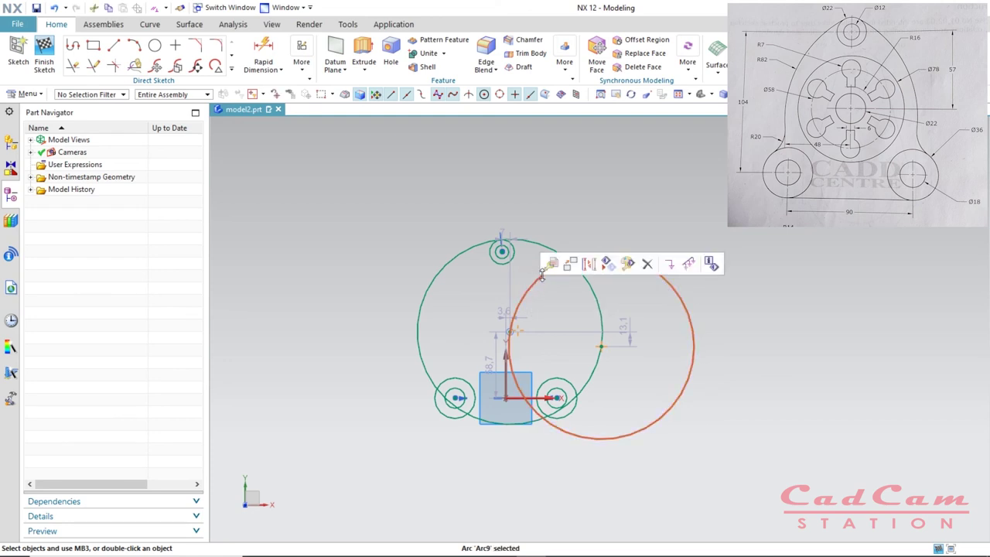
pyautogui.click(645, 265)
# Step: Move the remaining 164 mm circle's center to about 25 mm from the Y axis and 49 mm above the X axis
pyautogui.moveTo(510, 332); pyautogui.dragTo(535, 344)
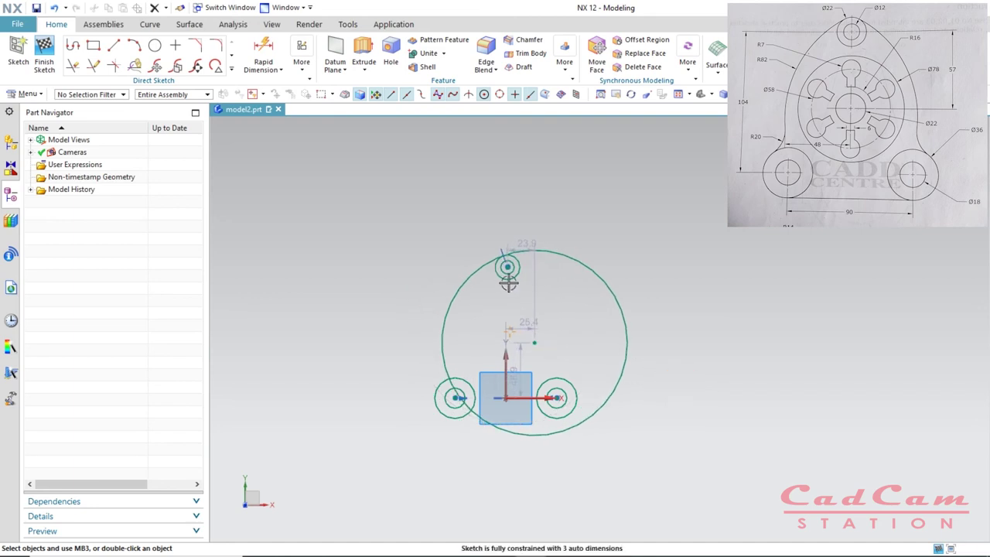
pyautogui.scroll(-3, 509, 272)
pyautogui.scroll(4, 510, 280)
pyautogui.scroll(3, 510, 283)
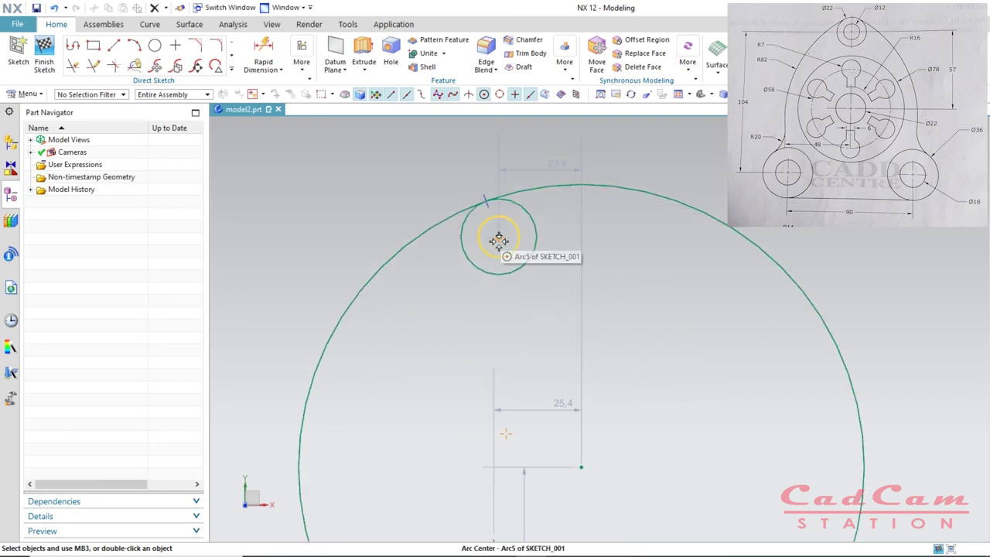
pyautogui.scroll(-3, 499, 238)
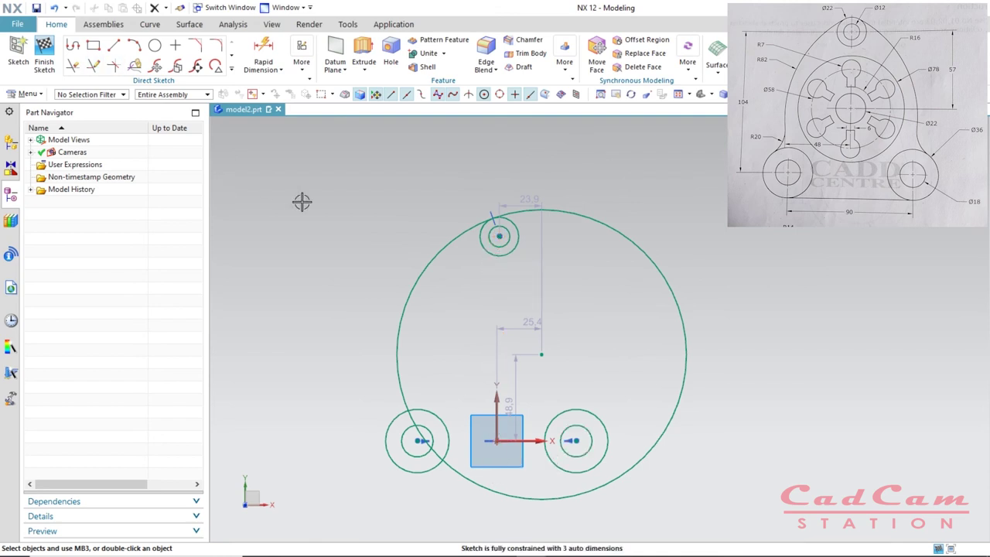
# Step: Constrain the shared center of the 12 mm and 22 mm circles to align vertically with the sketch origin
pyautogui.press('c')
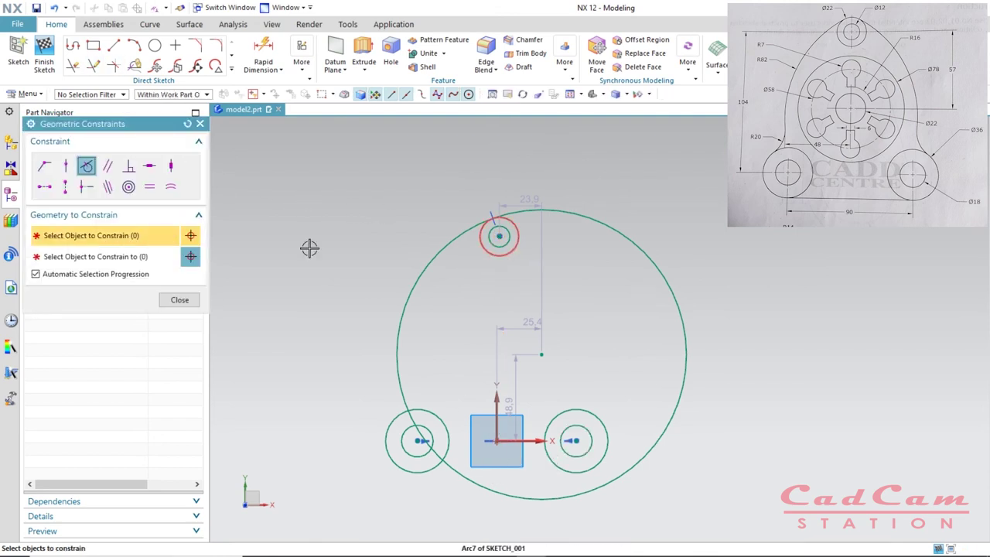
pyautogui.click(66, 188)
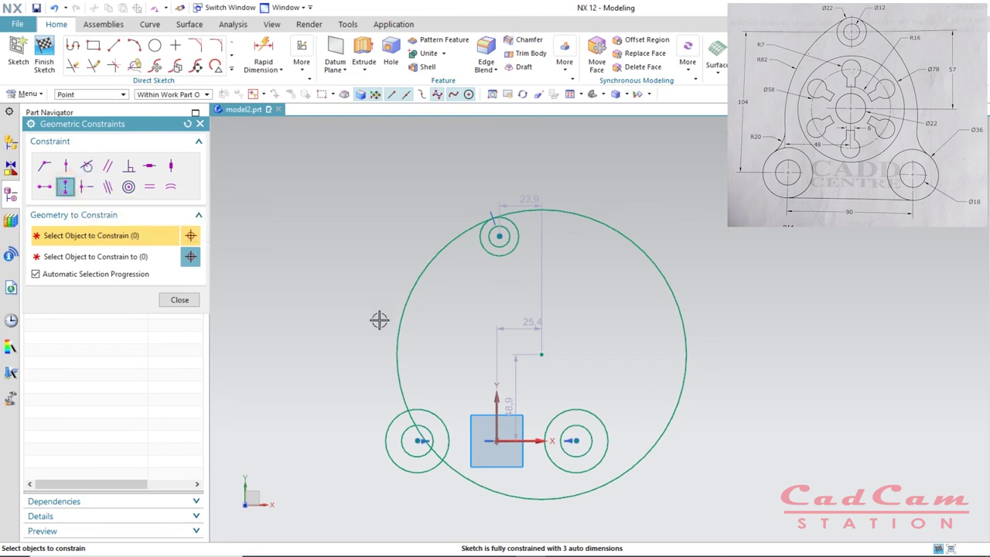
pyautogui.click(499, 236)
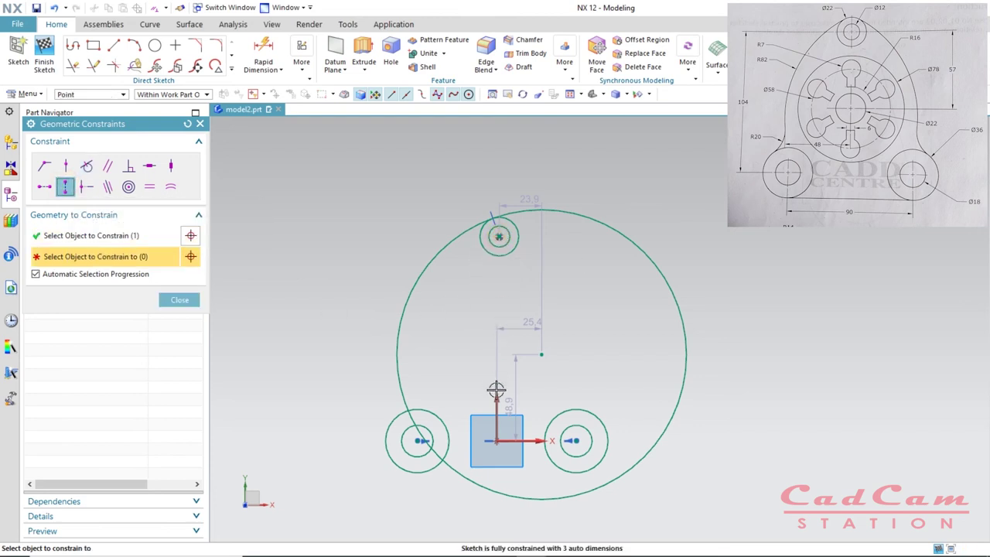
pyautogui.click(494, 438)
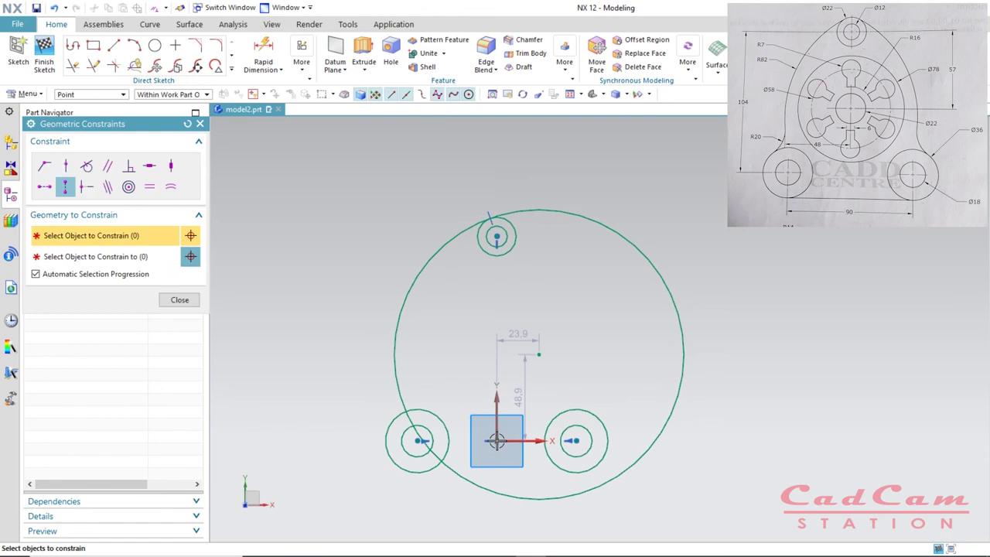
pyautogui.click(179, 300)
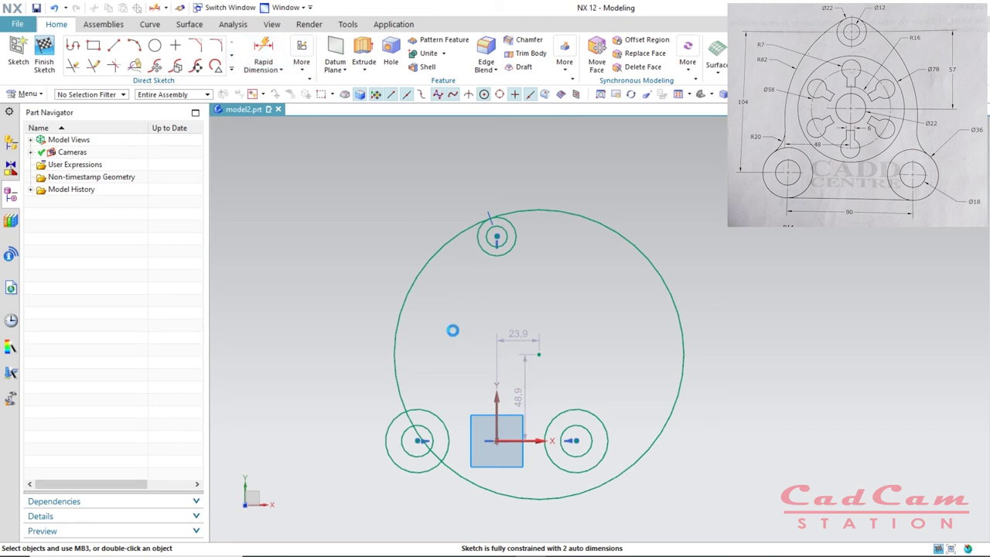
# Step: Dimension the vertical distance between the 22 mm circle's center and the negative X 36 mm circle's center as 104 mm
pyautogui.click(496, 236)
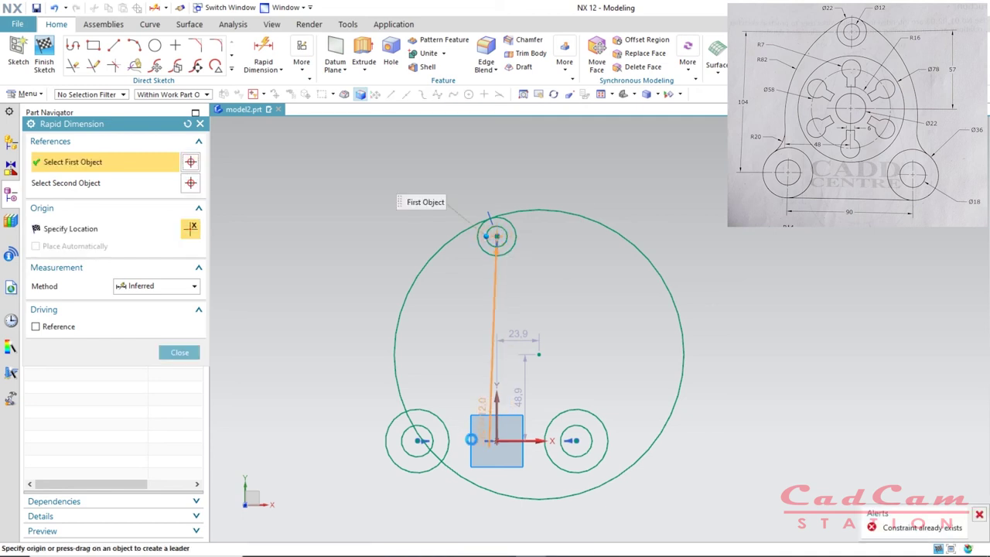
pyautogui.click(419, 440)
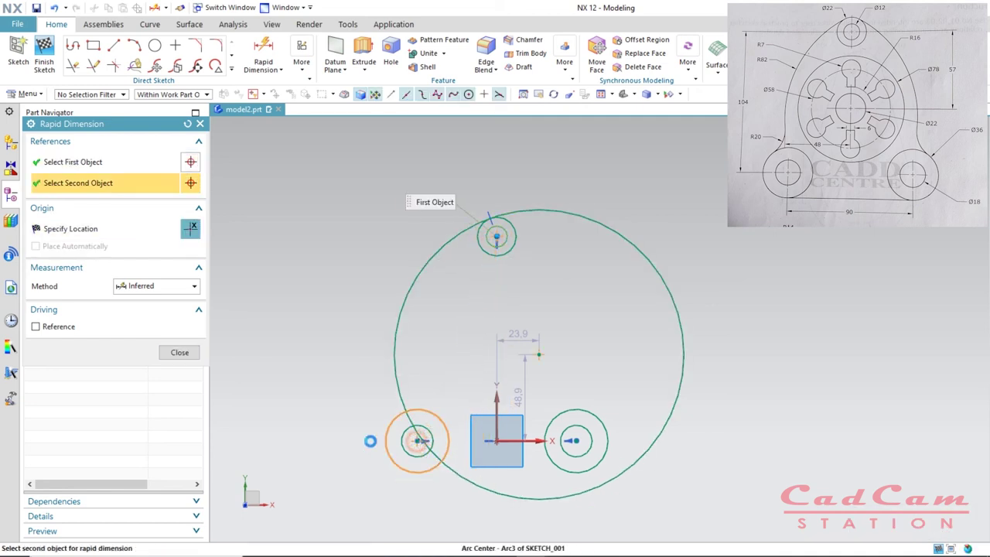
pyautogui.click(312, 342)
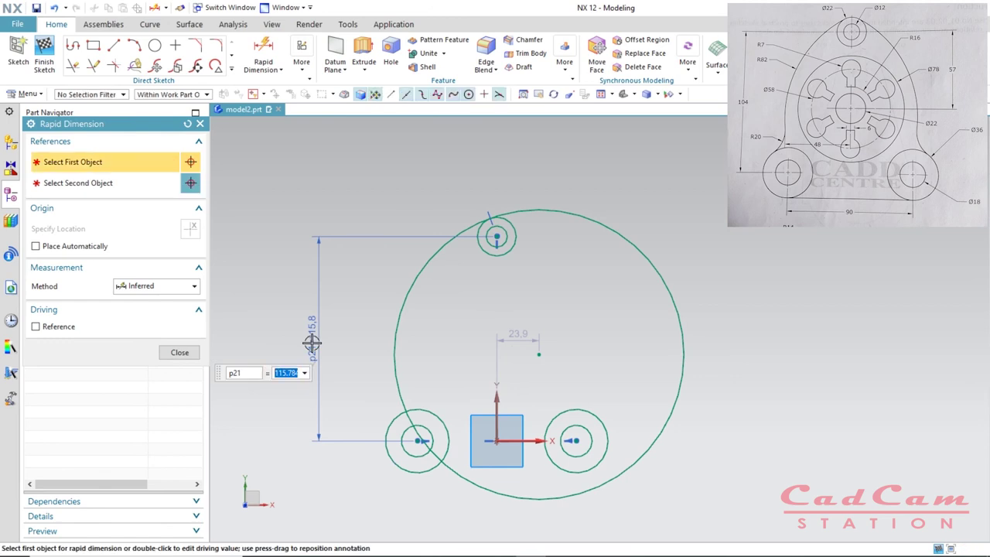
pyautogui.write('104')
pyautogui.press('Return')
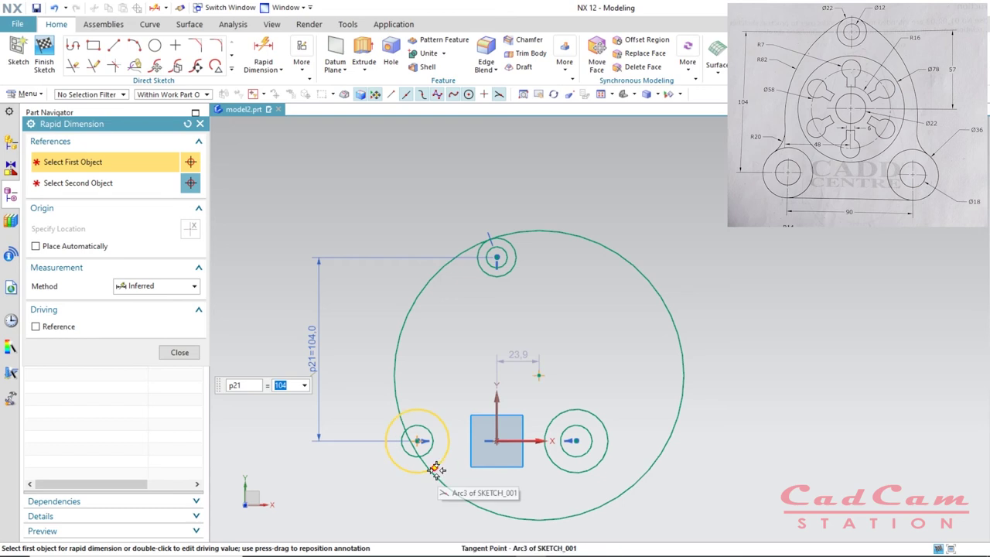
pyautogui.press('Escape')
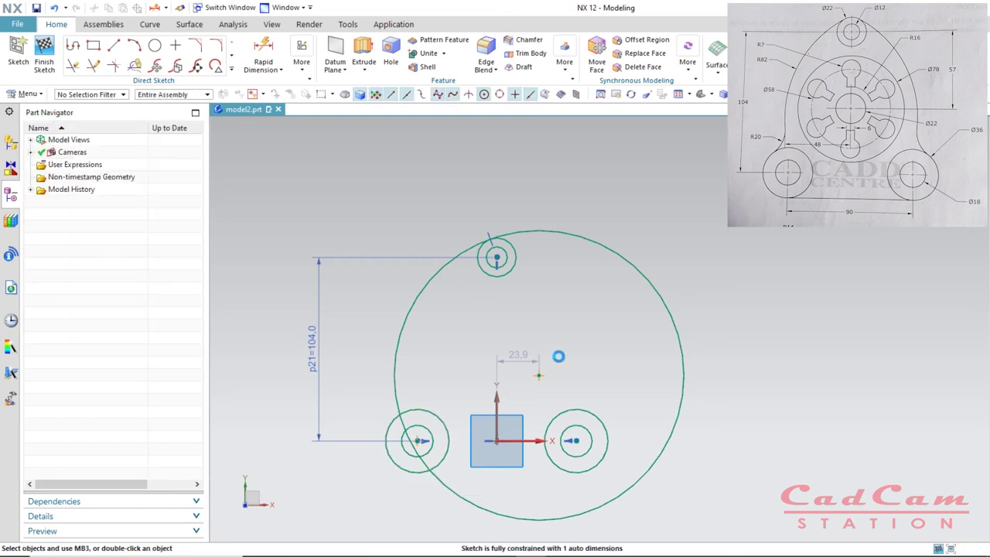
# Step: Hide the PMI objects to clear the 104 mm height dimension from the sketch
pyautogui.hotkey('ctrl', 'w')
pyautogui.click(203, 242)
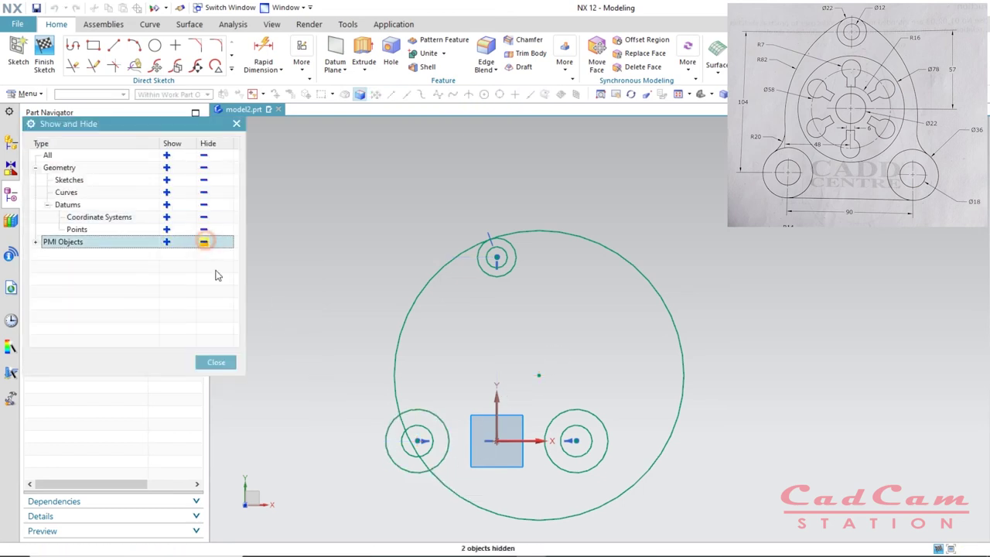
pyautogui.click(217, 362)
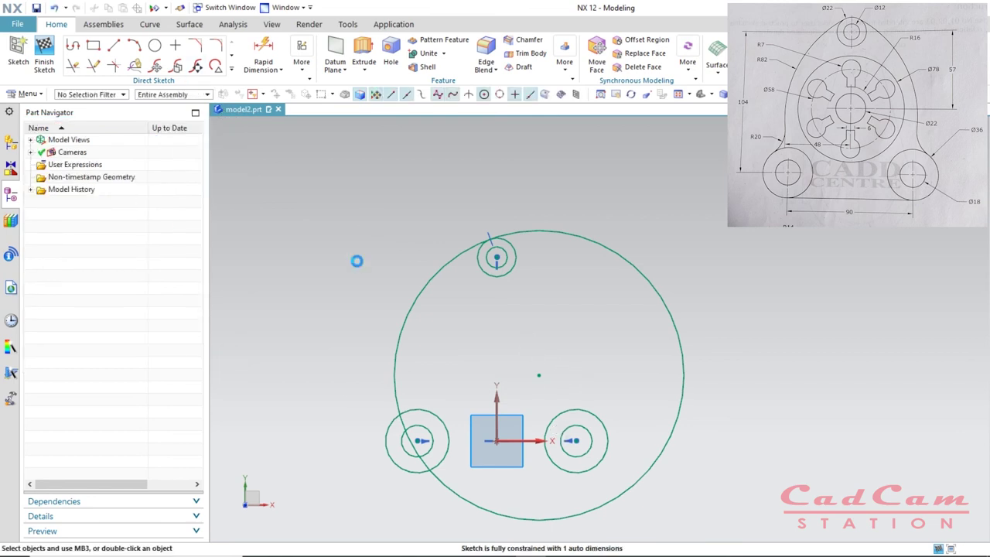
# Step: Sketch a second 164 mm circle and move its center to about 30.5 mm on the negative X side, 61 mm below the 22 mm circle's center
pyautogui.press('o')
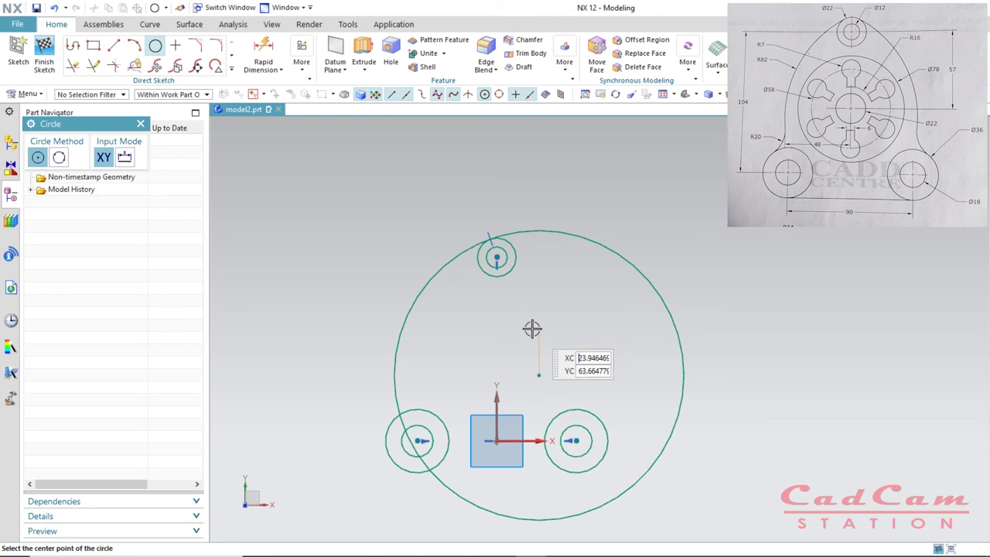
pyautogui.click(461, 334)
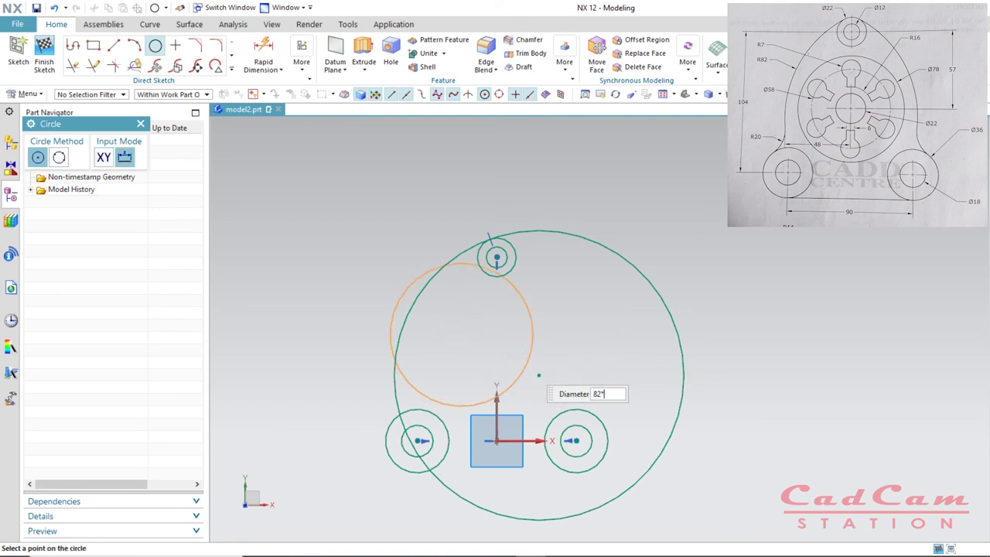
pyautogui.write('82*2')
pyautogui.press('Return')
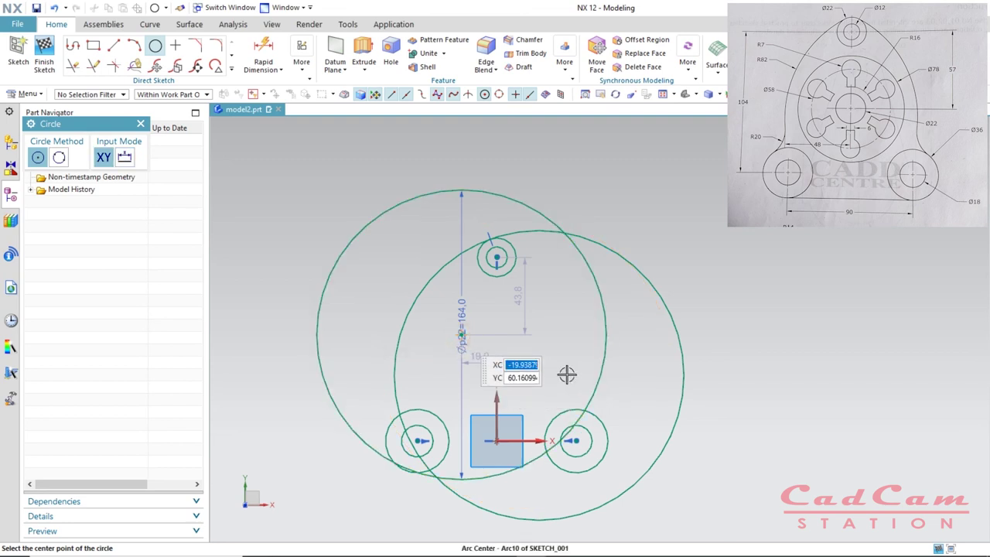
pyautogui.press('Escape')
pyautogui.moveTo(460, 335)
pyautogui.mouseDown()
pyautogui.moveTo(560, 385)
pyautogui.moveTo(444, 371)
pyautogui.moveTo(446, 364)
pyautogui.mouseUp()
# Step: Hide the PMI objects to clear the second 164 mm circle's dimensions from the sketch
pyautogui.hotkey('ctrl', 'w')
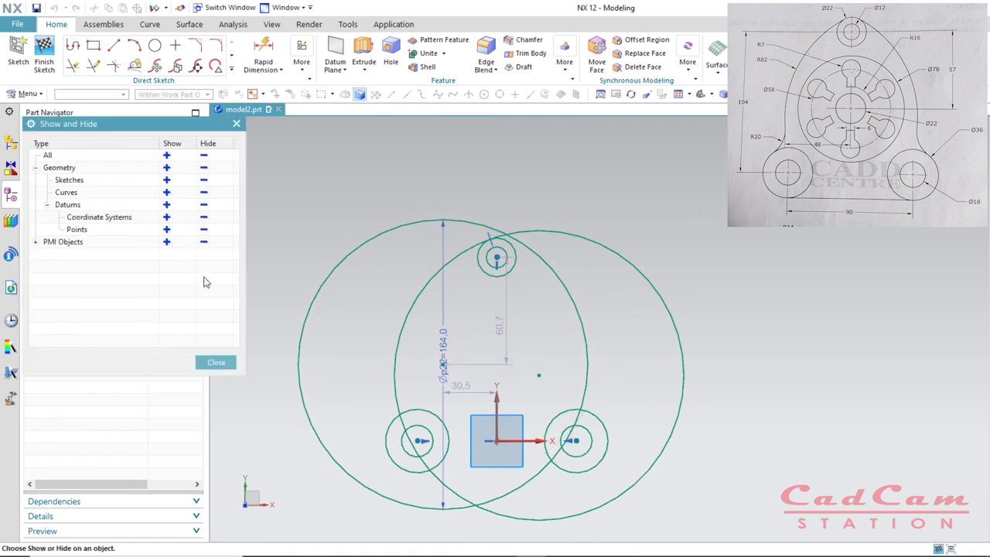
pyautogui.click(204, 241)
pyautogui.press('Escape')
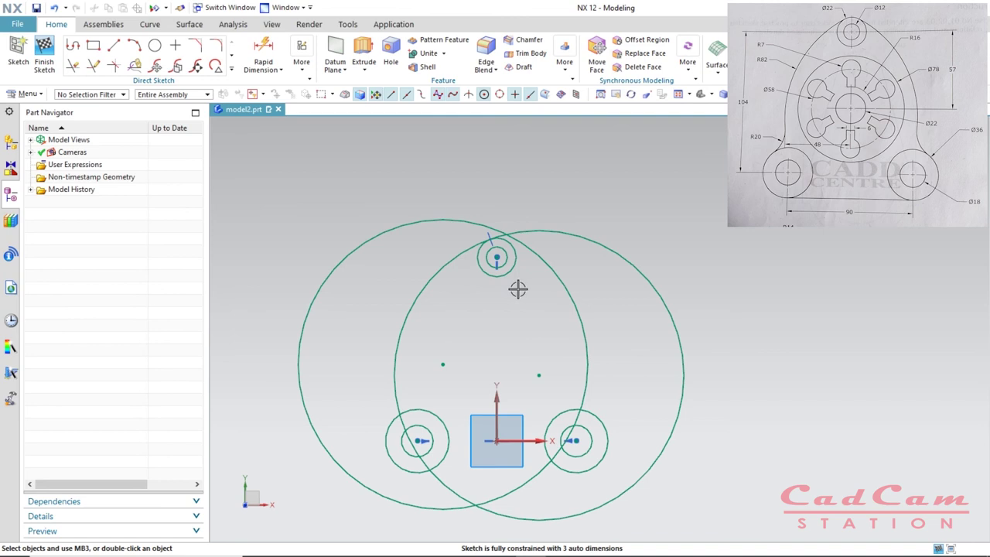
# Step: Make the second 164 mm circle tangent to the 22 mm circle, and move the other 164 mm circle's center to about 32 mm from the Y axis
pyautogui.press('c')
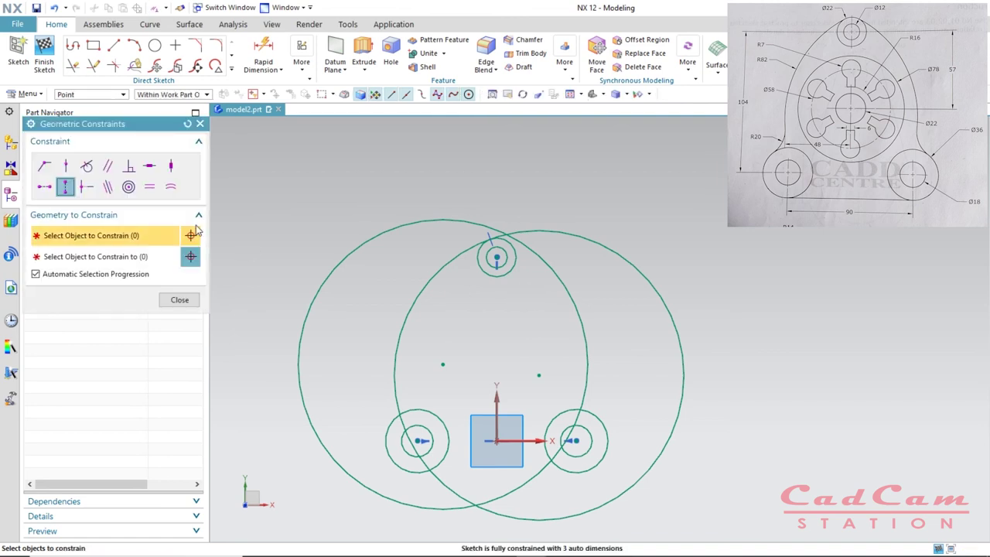
pyautogui.click(85, 167)
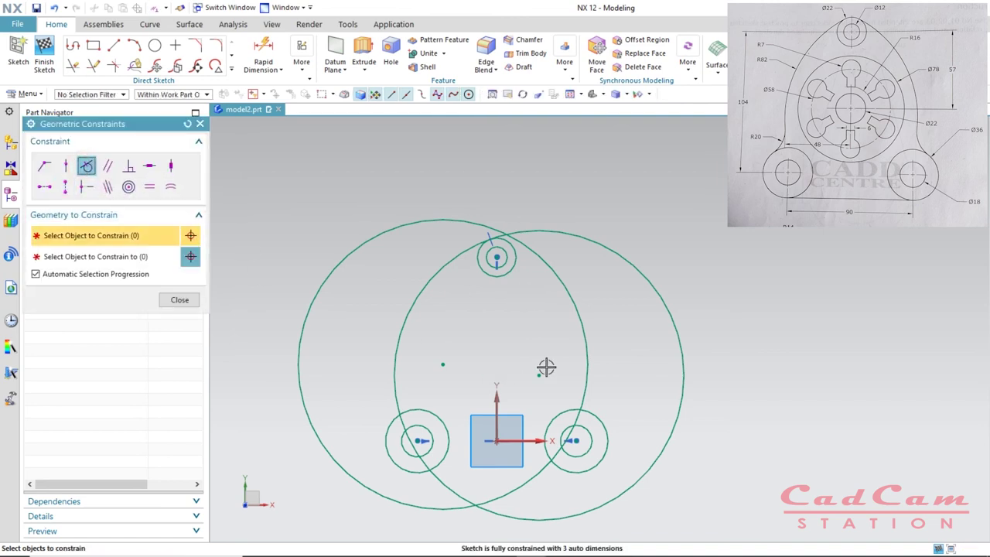
pyautogui.click(545, 264)
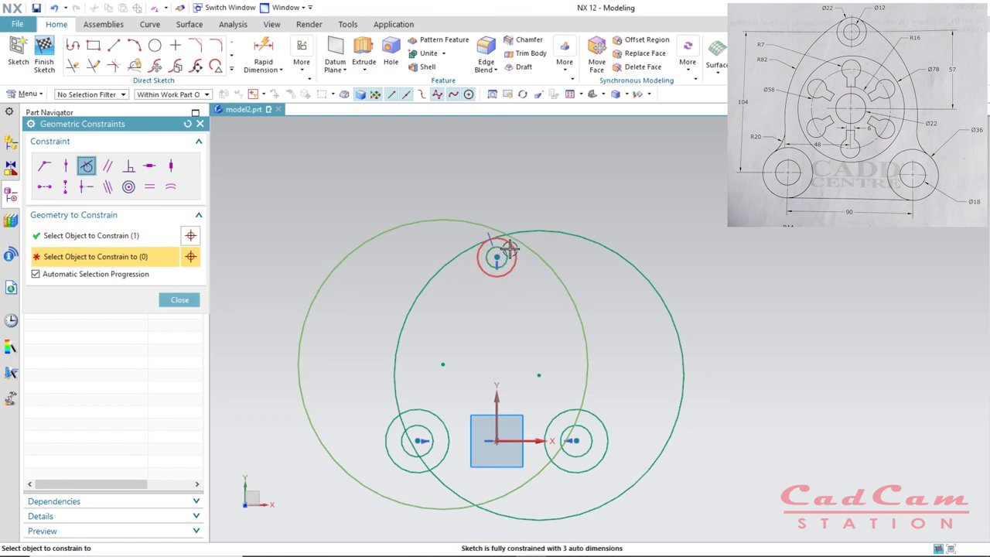
pyautogui.click(508, 248)
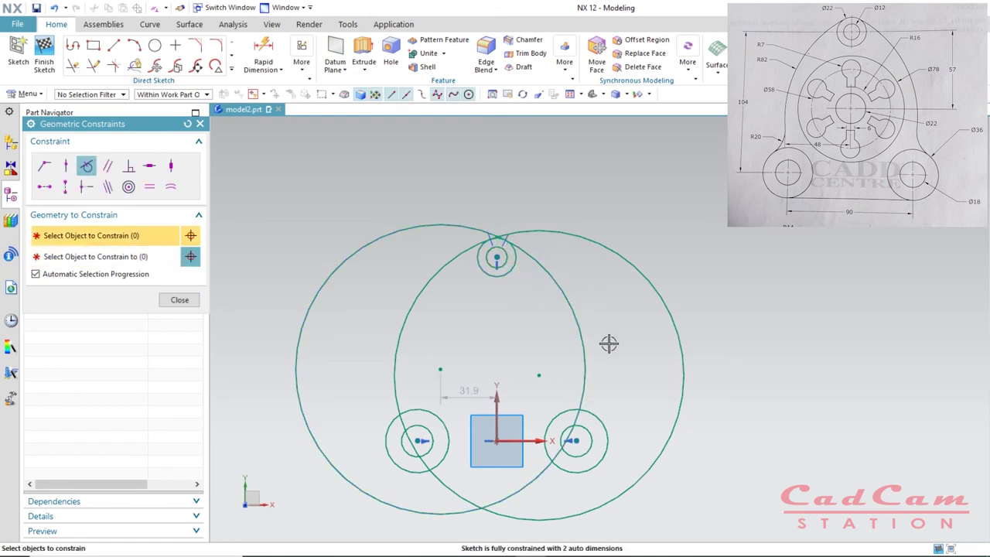
pyautogui.press('Escape')
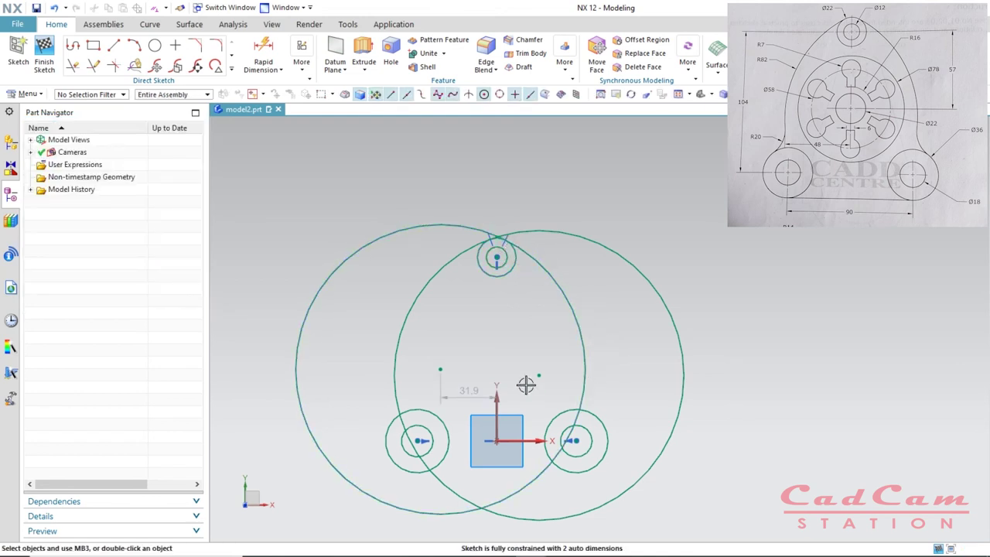
pyautogui.moveTo(543, 372); pyautogui.dragTo(563, 380)
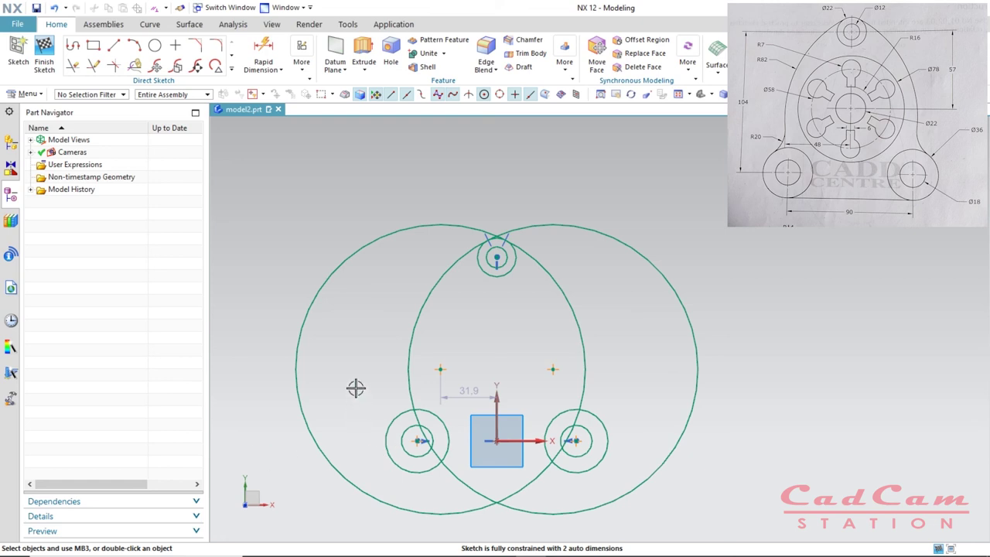
# Step: Sketch two 40 mm circles, one above and outside each 36 mm circle, about 52 mm and 47 mm sideways from the nearer 164 mm circle centers
pyautogui.press('o')
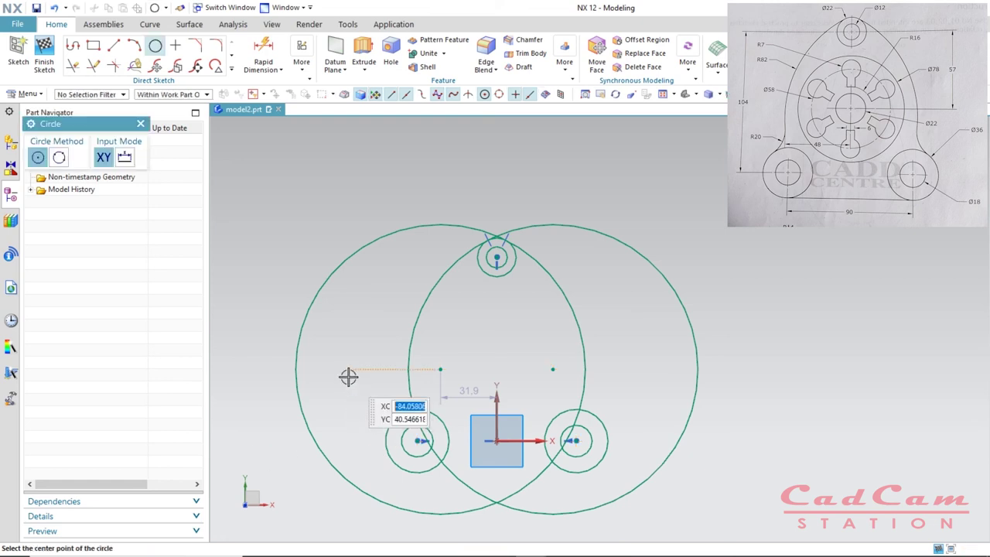
pyautogui.click(348, 376)
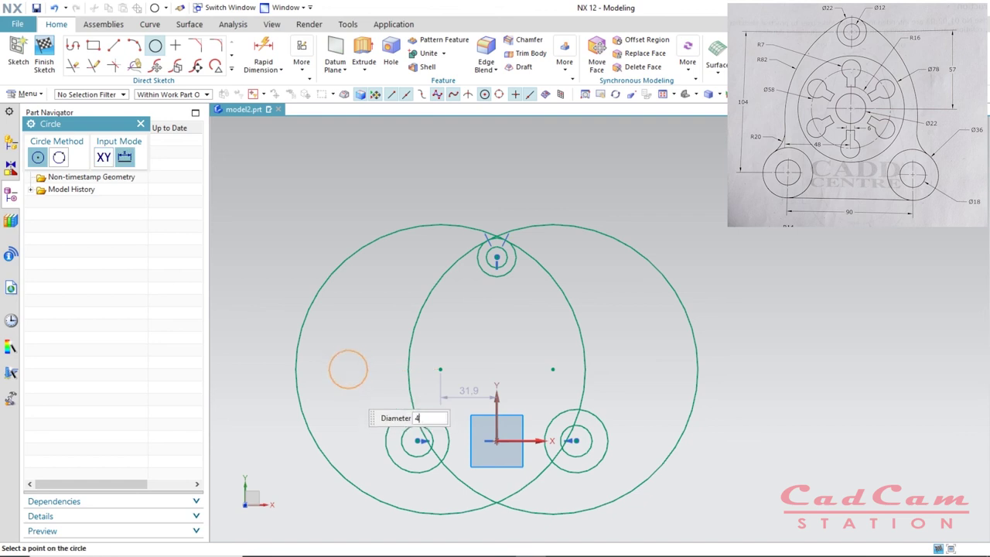
pyautogui.press('Return')
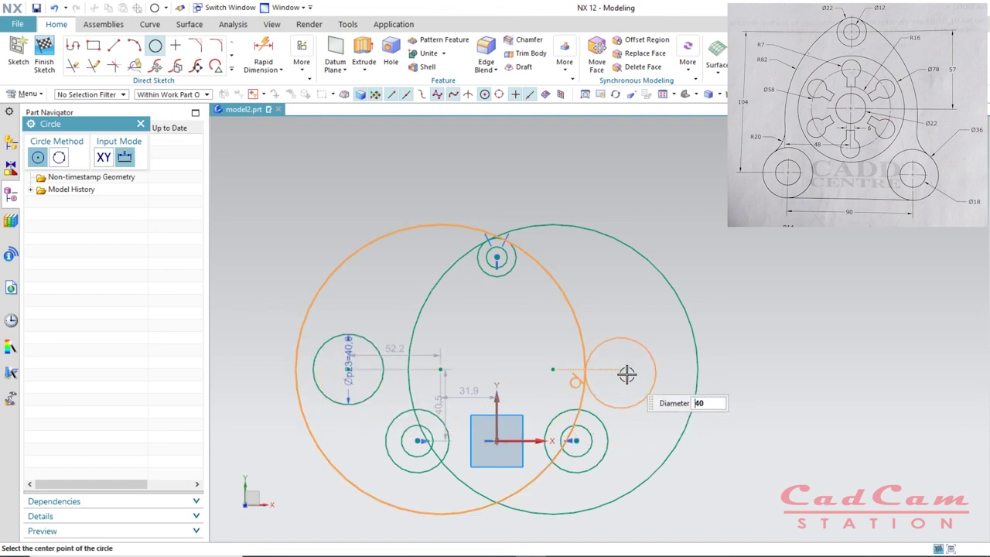
pyautogui.click(635, 379)
pyautogui.press('Escape')
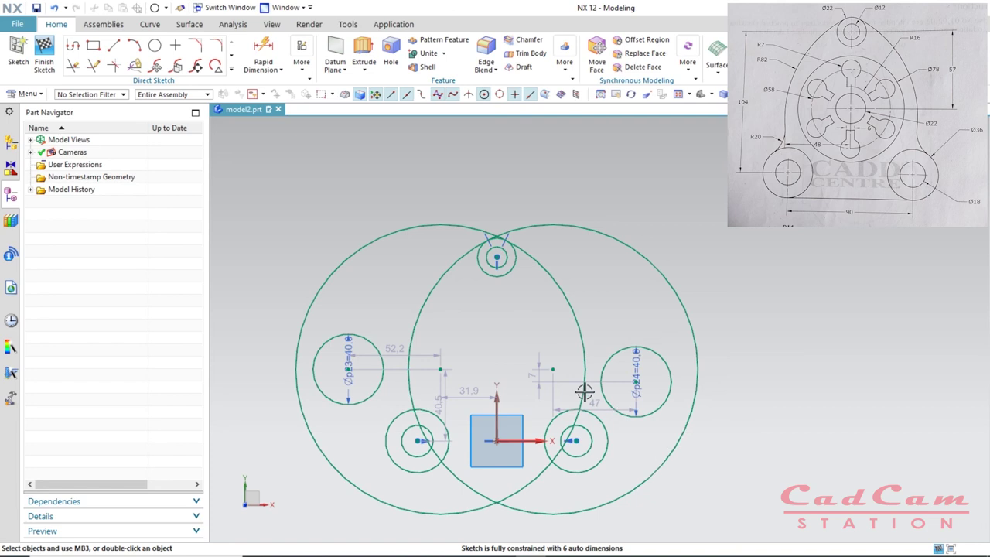
# Step: Make the positive X 40 mm circle tangent to the adjacent 164 mm arc and to the 36 mm circle below it
pyautogui.press('c')
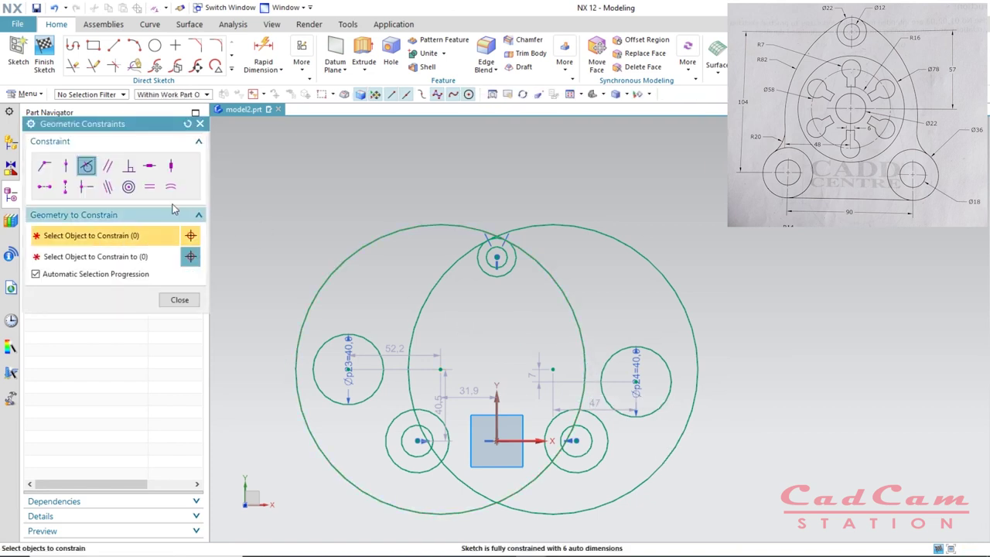
pyautogui.click(614, 353)
pyautogui.click(585, 352)
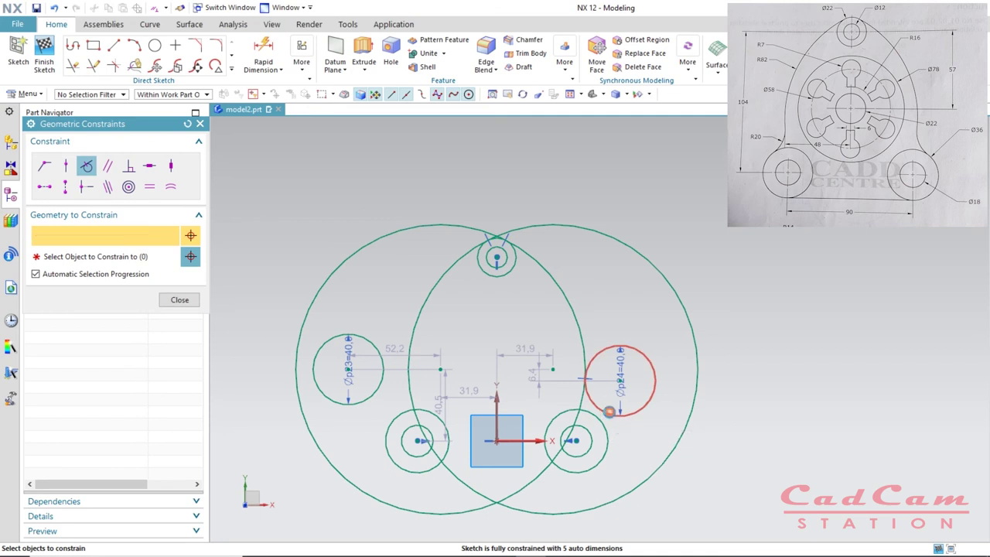
pyautogui.click(611, 411)
pyautogui.click(600, 417)
# Step: Make the negative X 40 mm circle tangent to the 36 mm circle below it and to the adjacent 164 mm arc
pyautogui.click(357, 407)
pyautogui.click(392, 418)
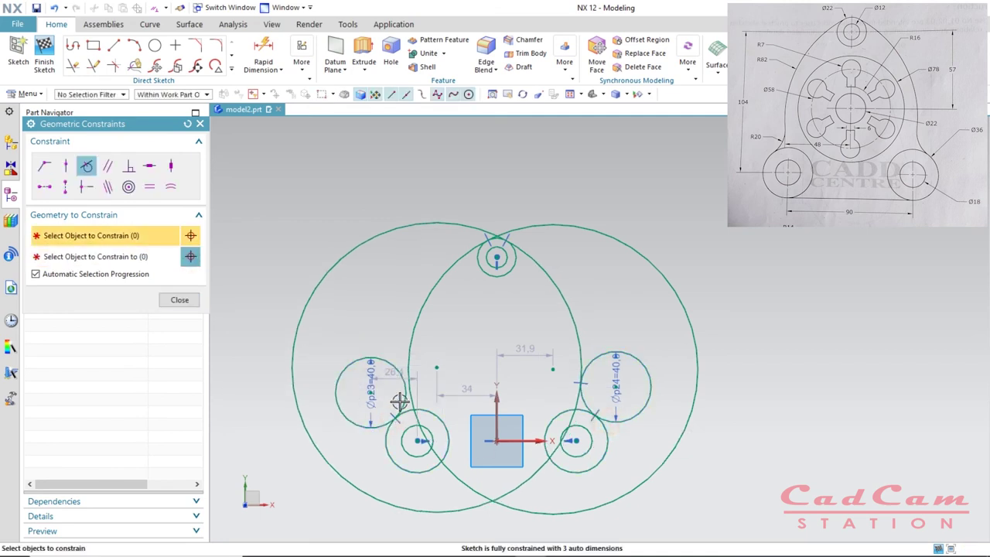
pyautogui.click(405, 395)
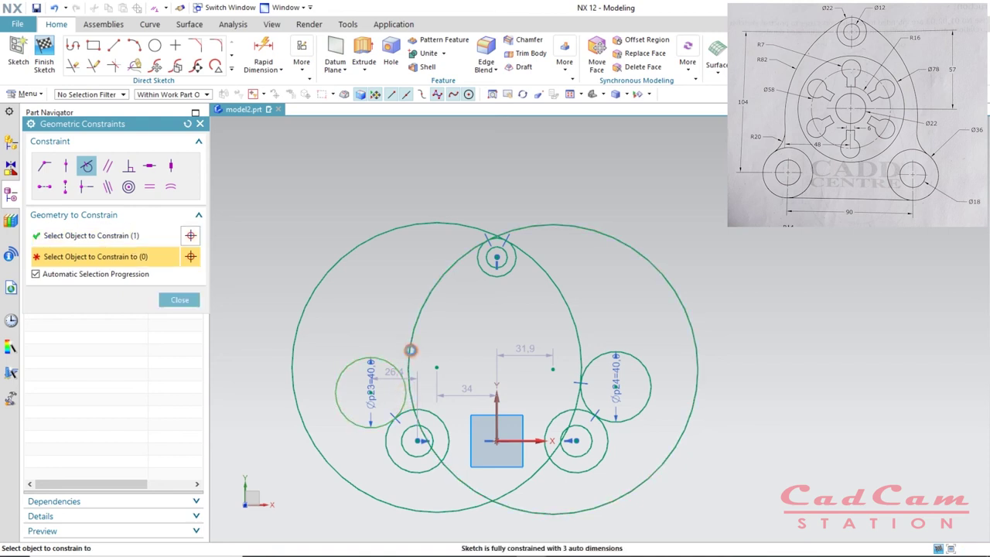
pyautogui.click(411, 349)
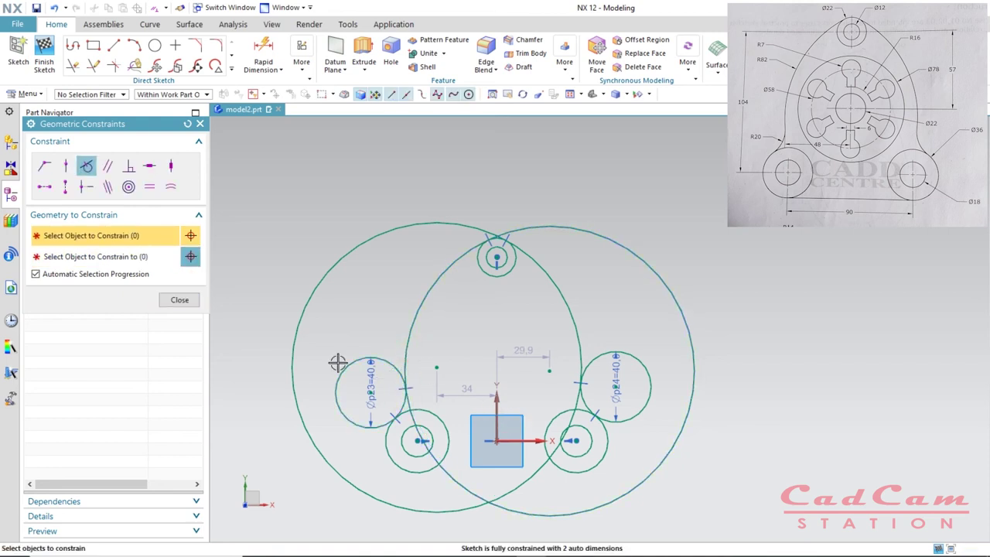
pyautogui.click(87, 166)
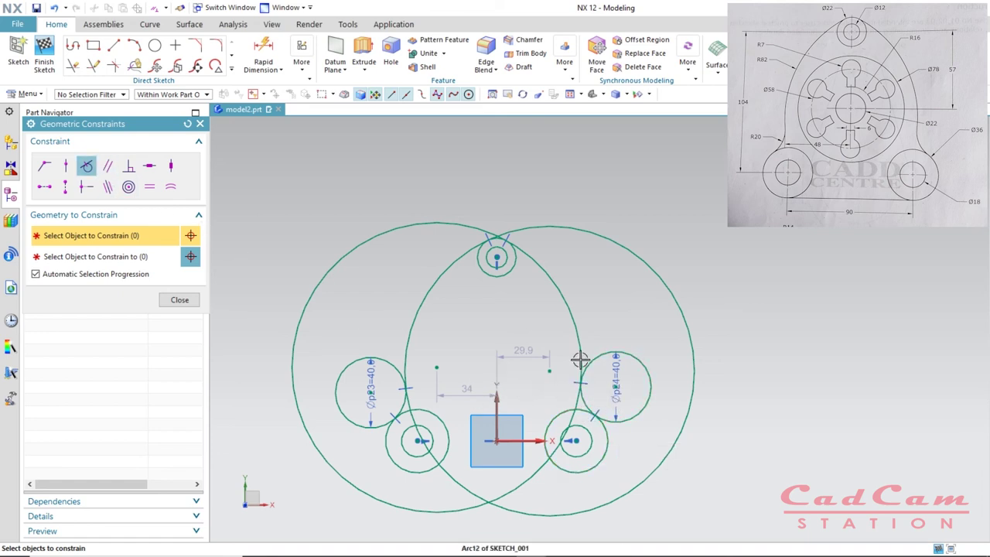
pyautogui.click(180, 299)
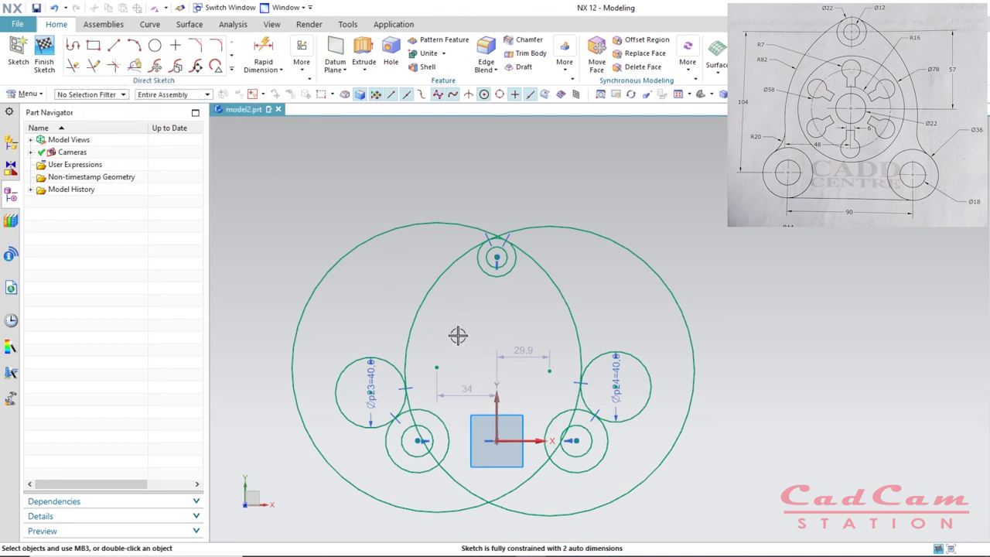
# Step: Trim away the outer portions of both 164 mm circles and their excess tips above the 22 mm circle
pyautogui.press('t')
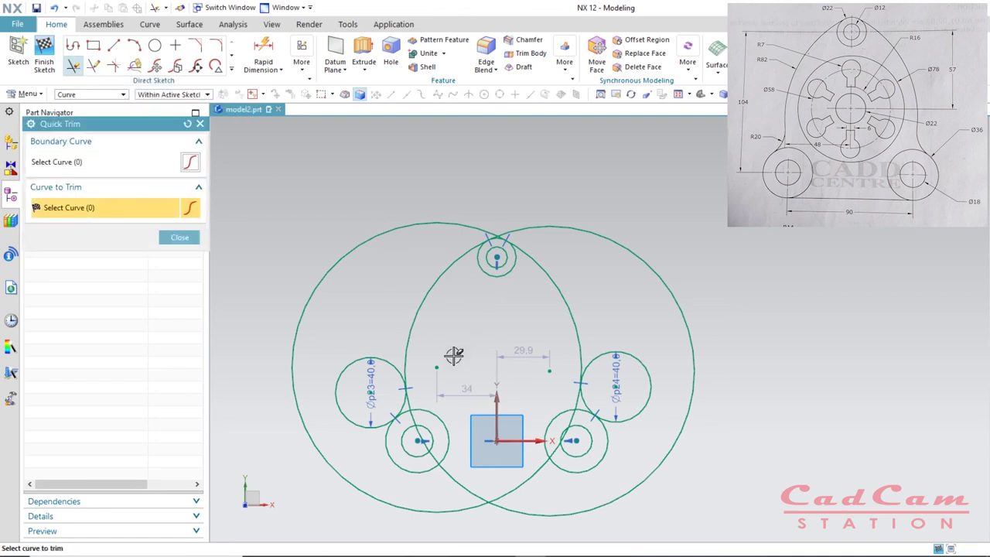
pyautogui.click(379, 232)
pyautogui.click(593, 232)
pyautogui.scroll(5, 532, 224)
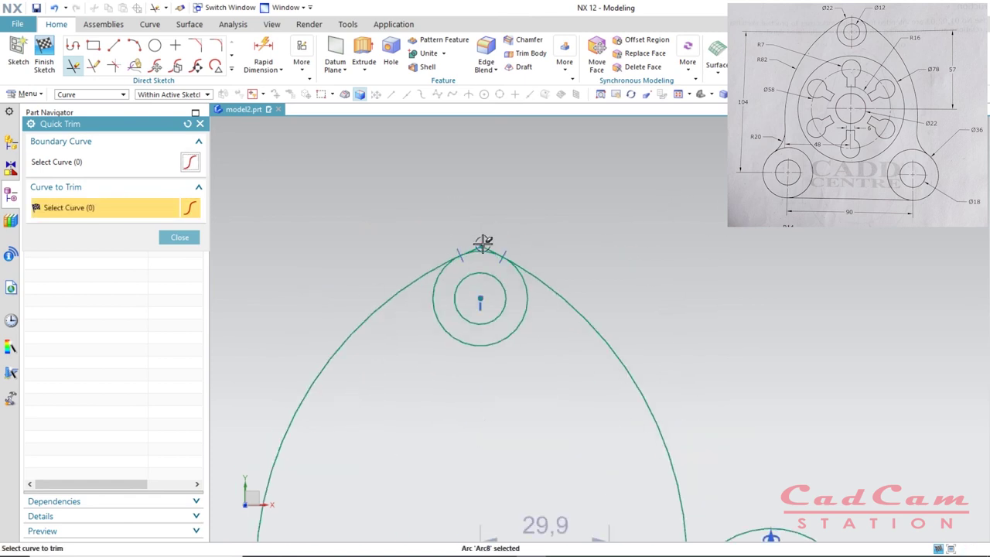
pyautogui.click(488, 258)
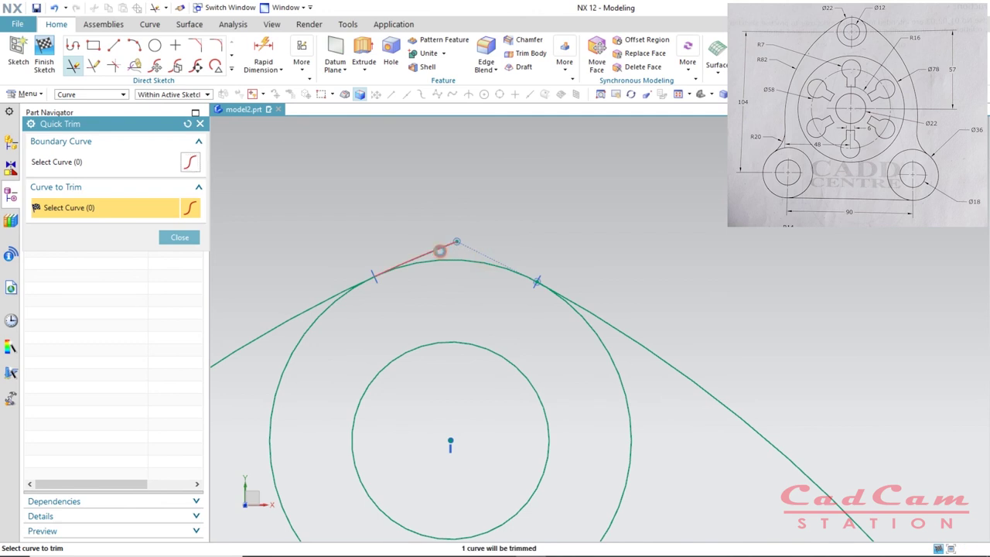
# Step: Trim both 40 mm circles down to the short arcs joining the 164 mm arcs to the 36 mm circles
pyautogui.scroll(-6, 491, 228)
pyautogui.scroll(3, 471, 299)
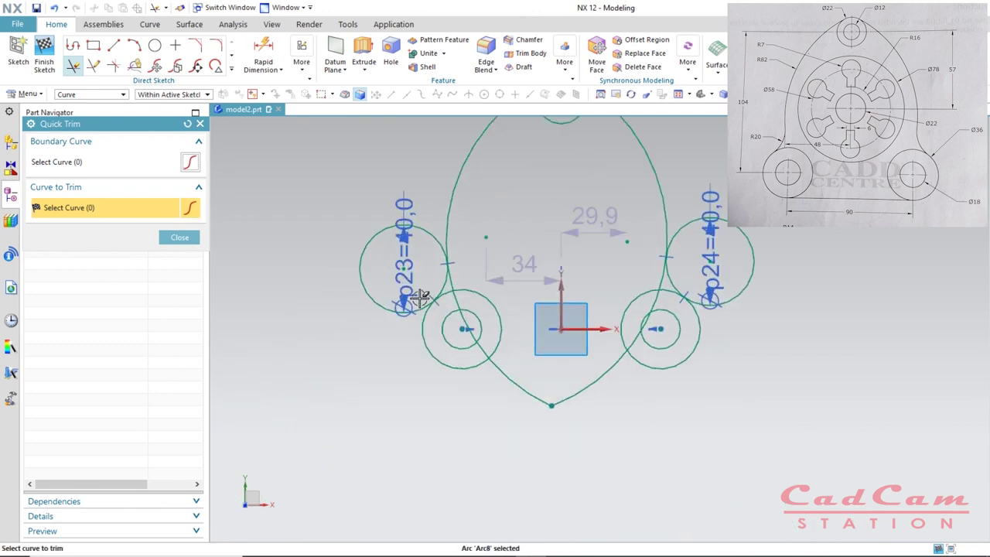
pyautogui.click(373, 237)
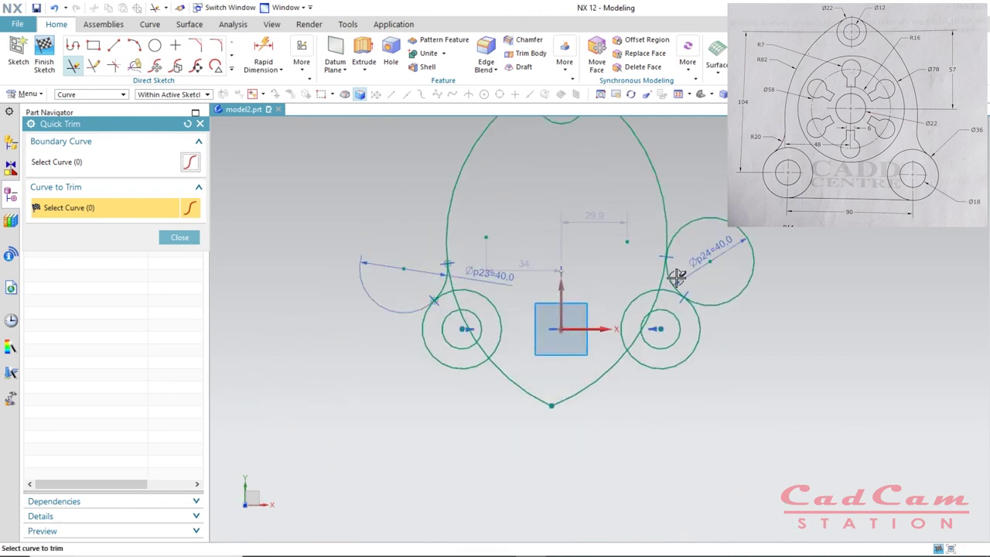
pyautogui.click(717, 219)
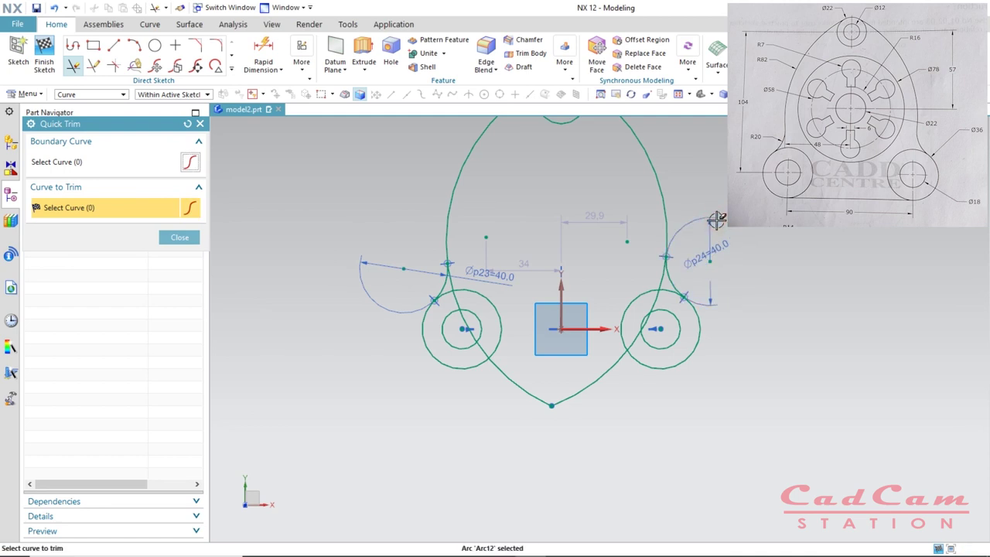
# Step: Trim the lower ends of both 164 mm arcs back to the 40 mm tangent arcs, including the pieces crossing the 36 mm and 18 mm circles
pyautogui.click(524, 386)
pyautogui.click(600, 378)
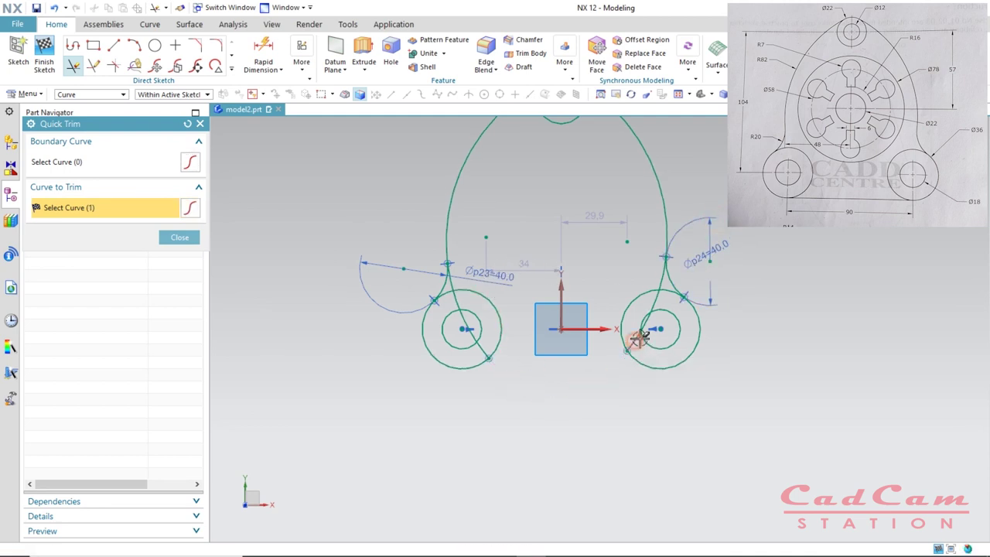
pyautogui.scroll(6, 644, 325)
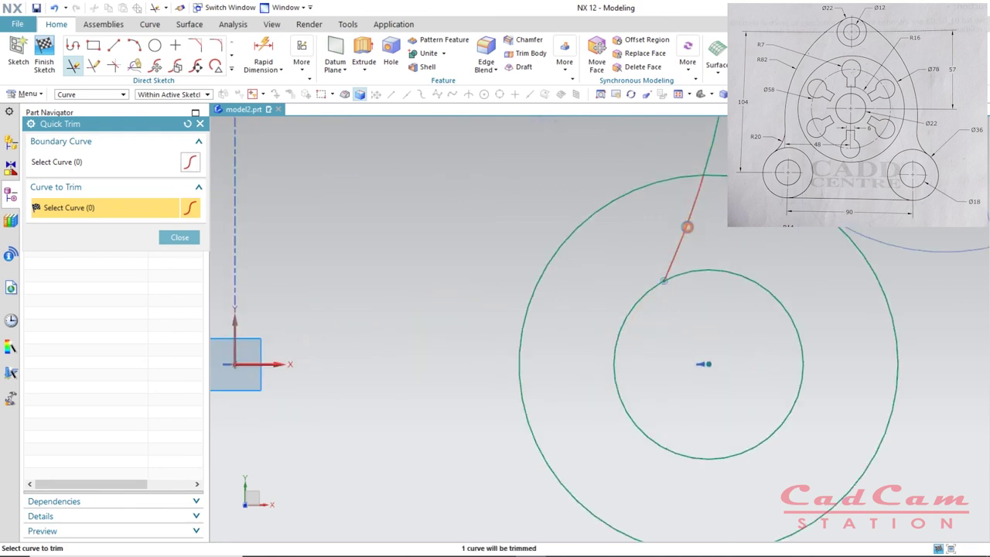
pyautogui.click(687, 227)
pyautogui.scroll(-6, 687, 226)
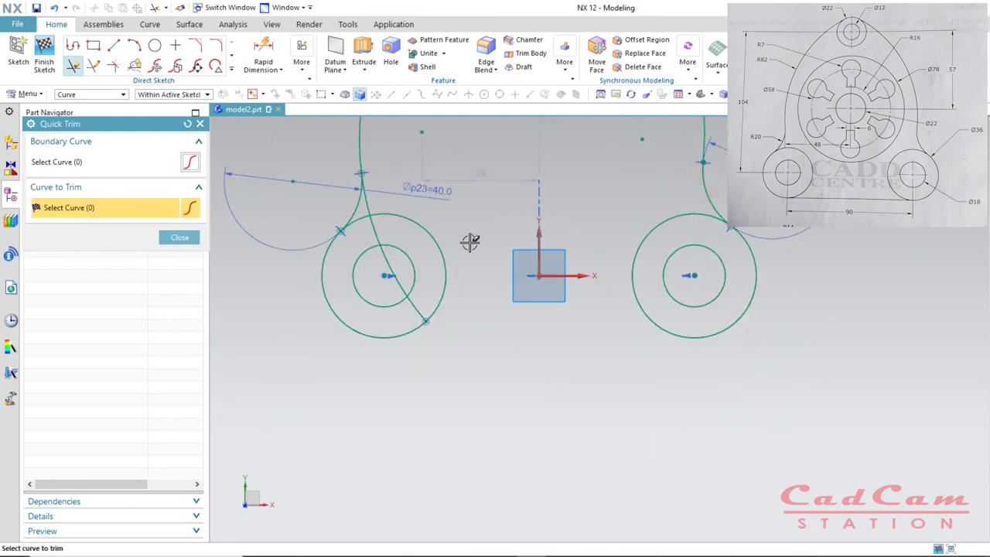
pyautogui.scroll(4, 384, 239)
pyautogui.click(397, 295)
pyautogui.click(370, 219)
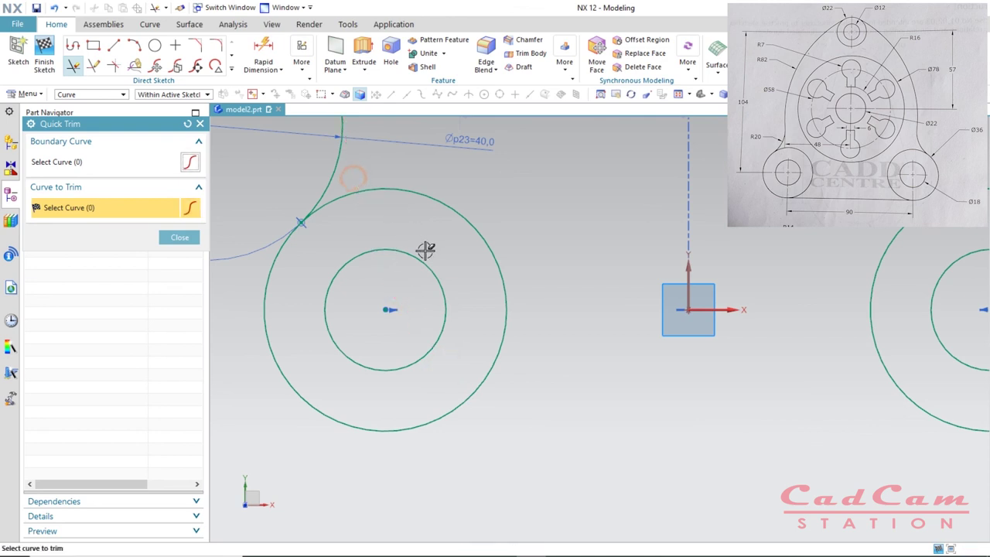
pyautogui.scroll(-6, 425, 254)
pyautogui.scroll(3, 487, 195)
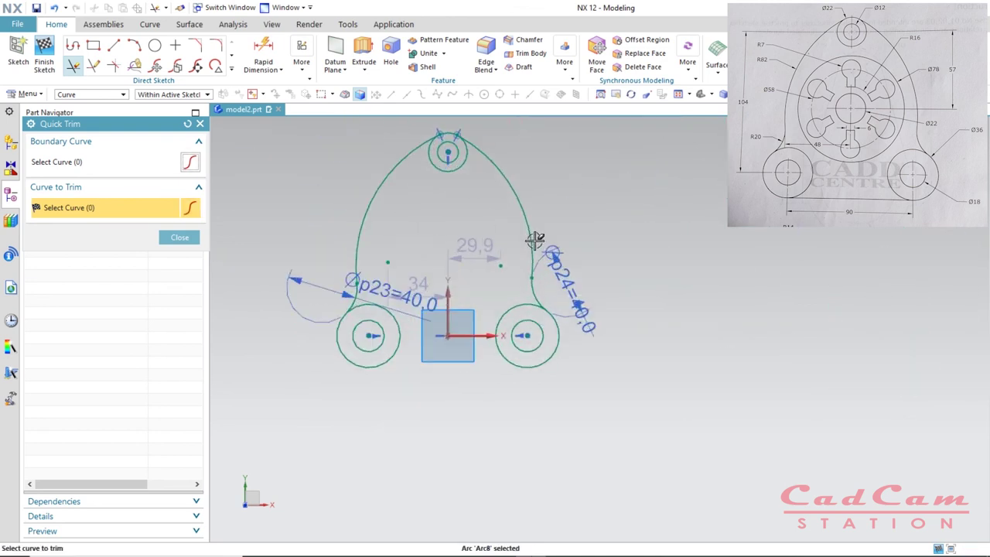
pyautogui.press('Escape')
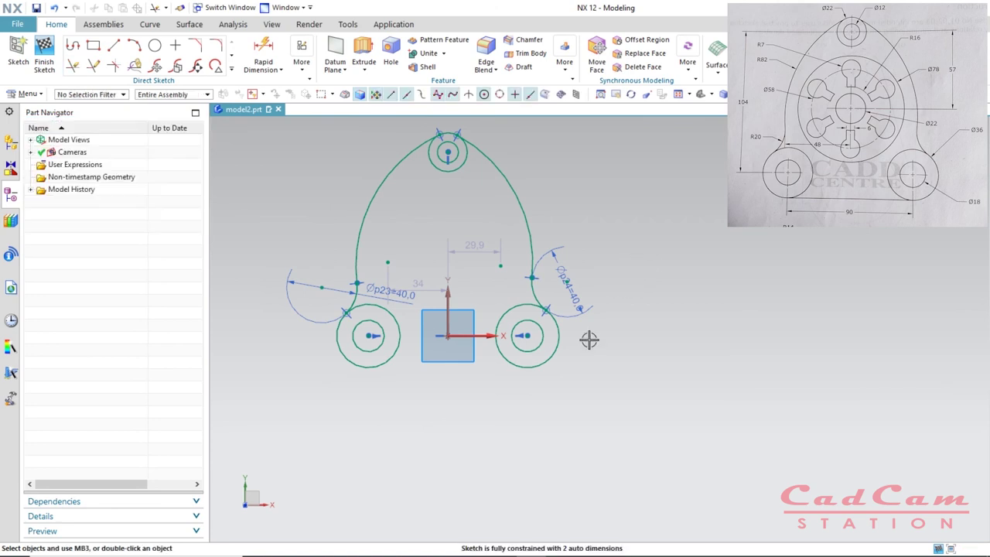
# Step: Hide all PMI objects so the dimensions no longer clutter the sketch
pyautogui.hotkey('ctrl', 'w')
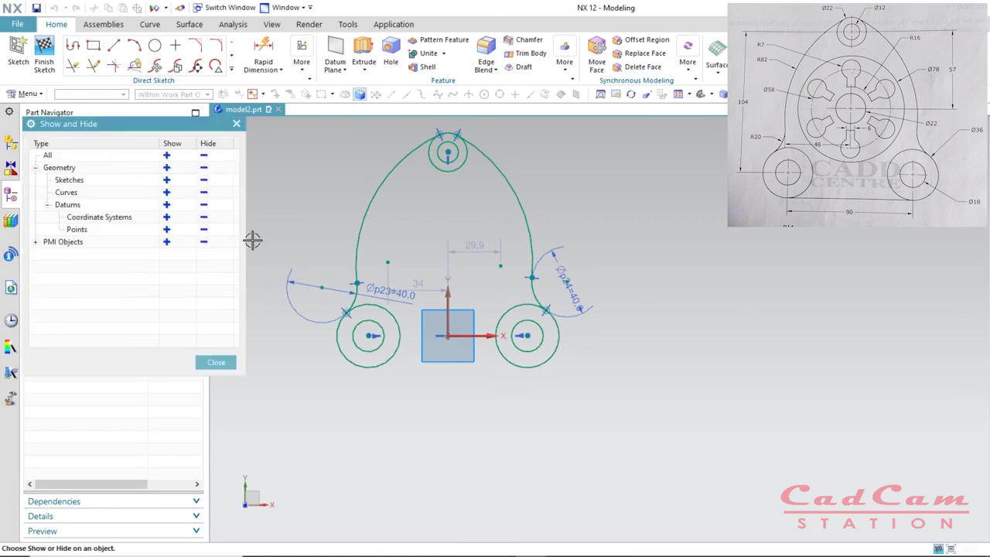
pyautogui.click(206, 242)
pyautogui.click(215, 362)
pyautogui.scroll(-1, 591, 418)
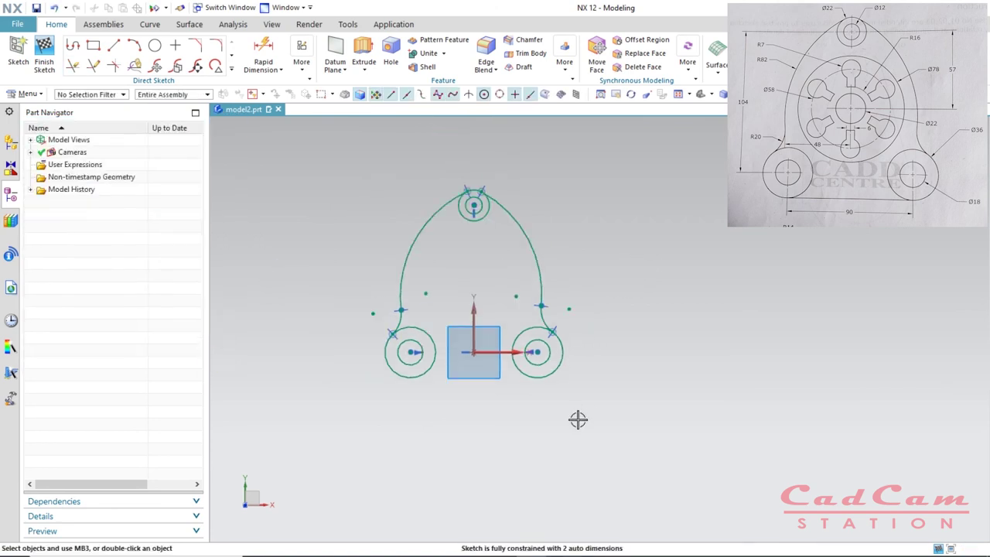
pyautogui.scroll(3, 369, 260)
pyautogui.scroll(-2, 508, 270)
pyautogui.scroll(2, 641, 430)
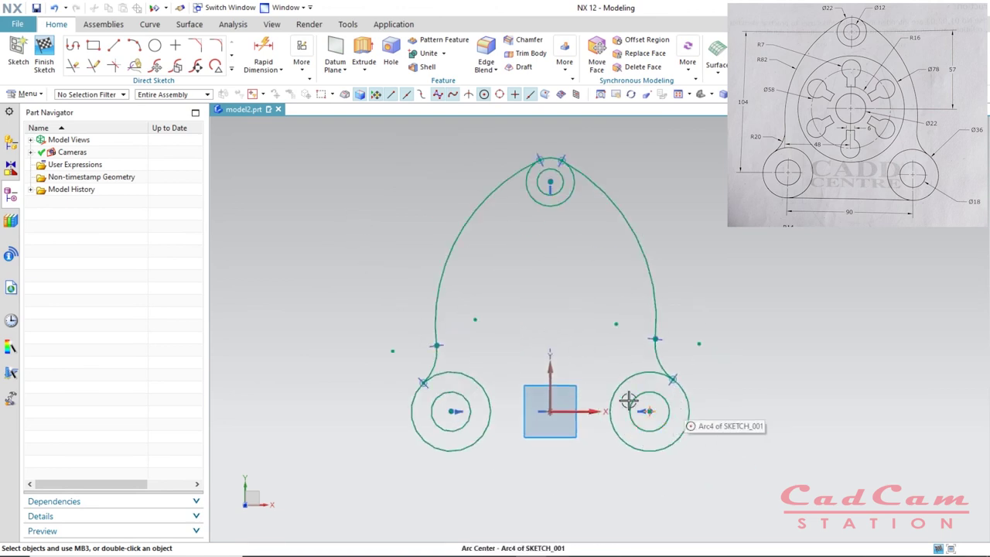
# Step: Sketch a horizontal line along the profile's base, tangent to the undersides of both 36 mm circles
pyautogui.click(416, 382)
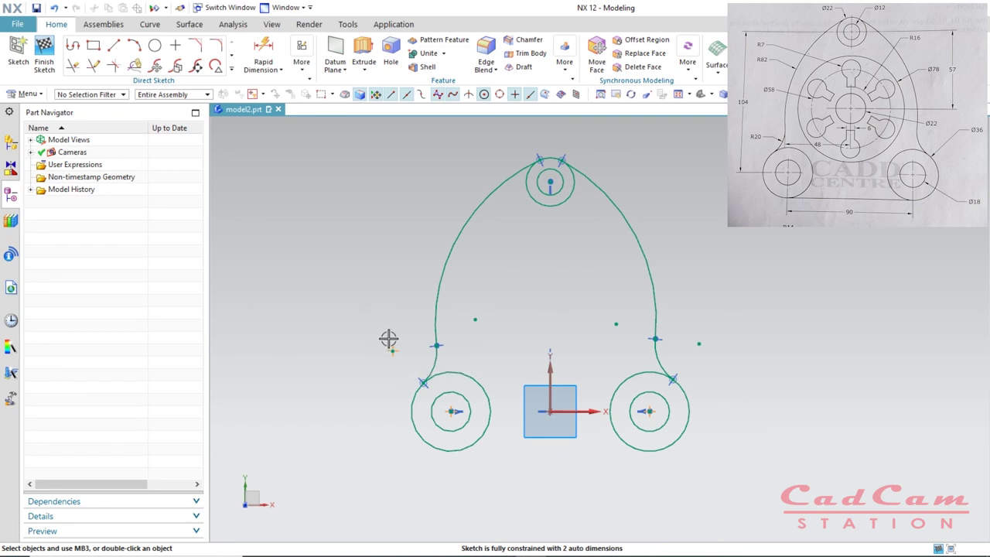
pyautogui.press('l')
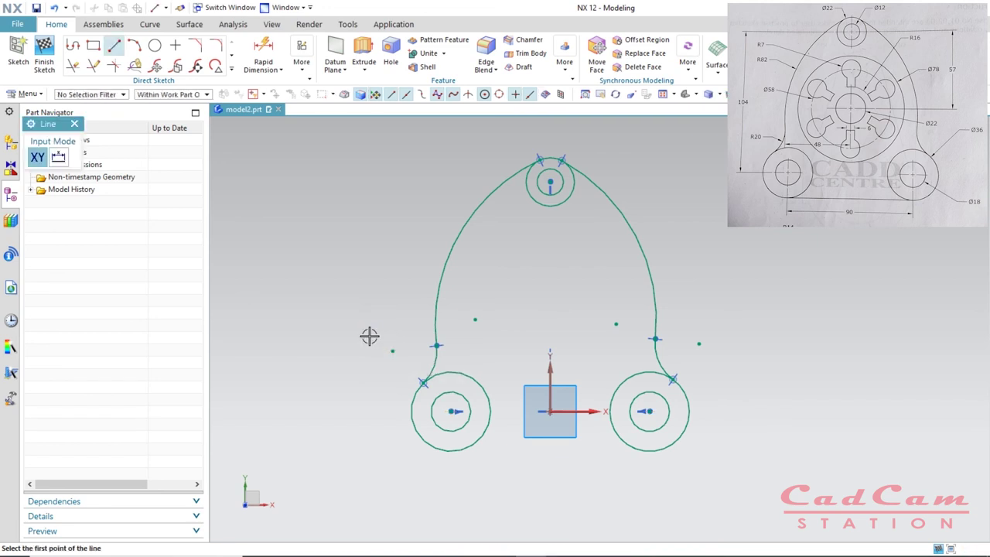
pyautogui.click(438, 453)
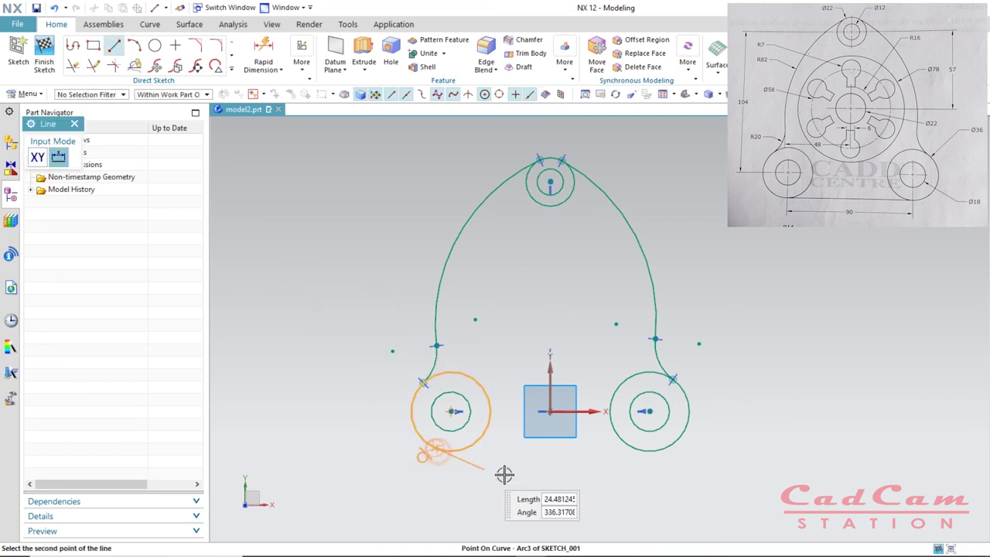
pyautogui.click(663, 452)
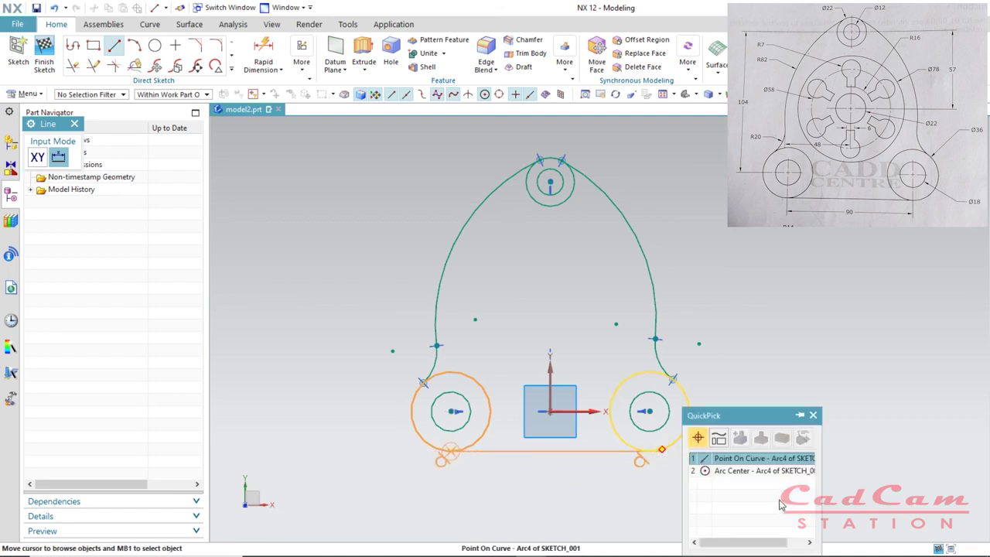
pyautogui.click(734, 458)
pyautogui.press('Escape')
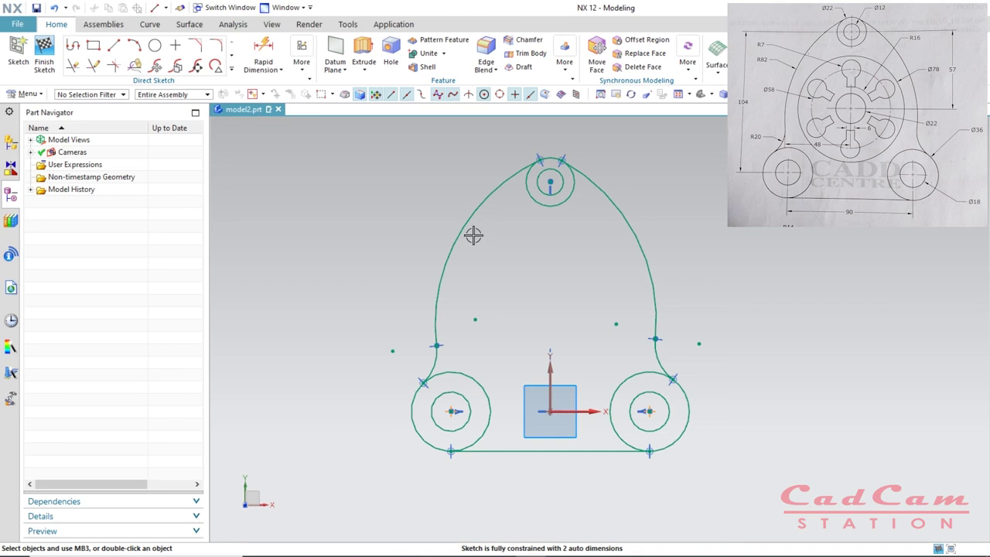
# Step: Sketch a 78 mm diameter circle inside the outline, centered above the origin close to the Y axis
pyautogui.click(155, 45)
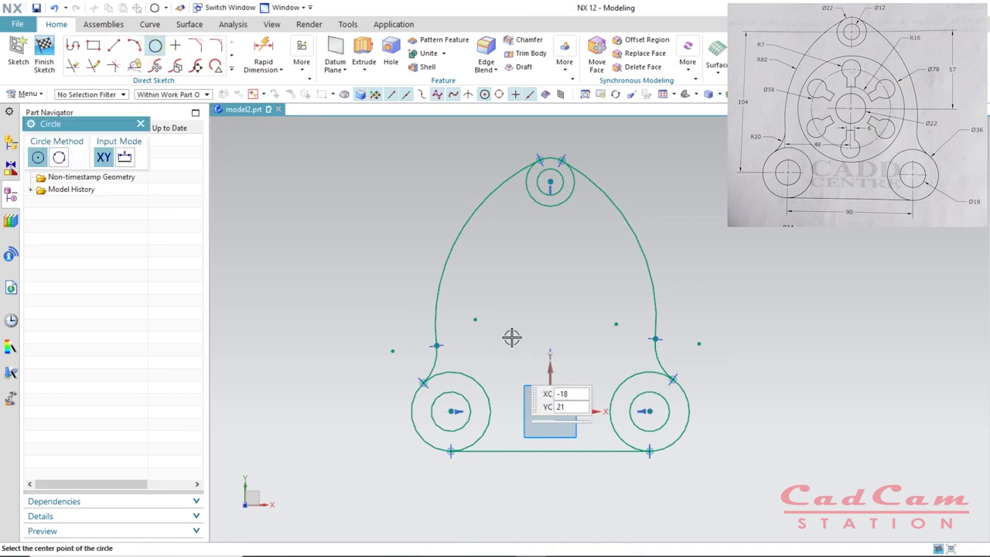
pyautogui.click(553, 296)
pyautogui.write('78')
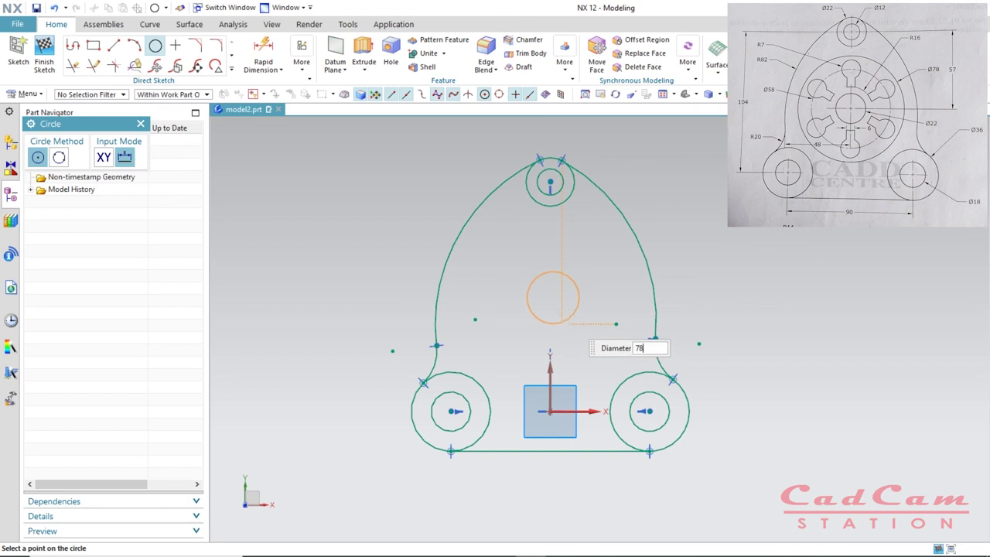
pyautogui.press('Return')
pyautogui.press('Escape')
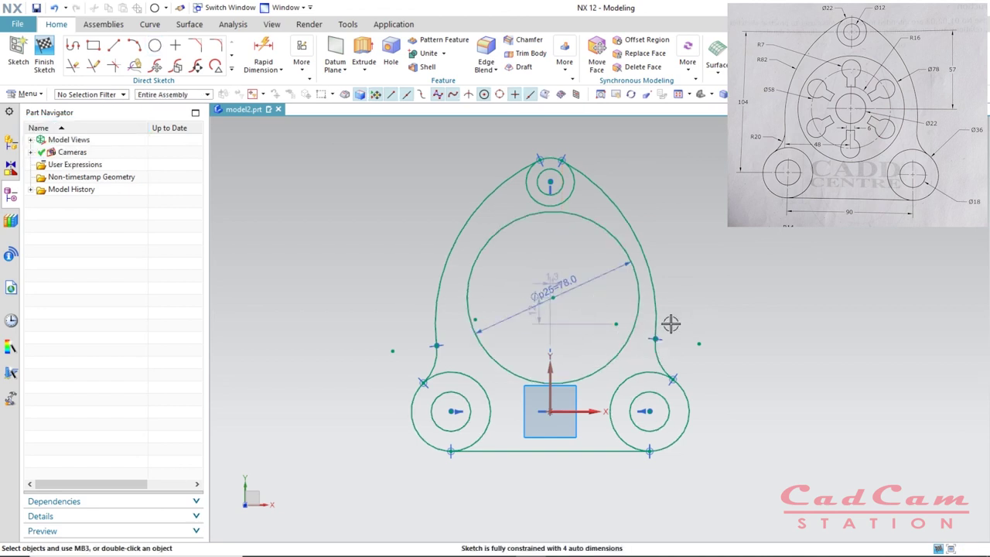
# Step: Hide the new PMI objects and move the 78 mm circle's center to about 50 mm below the 22 mm circle's center
pyautogui.hotkey('ctrl', 'w')
pyautogui.click(205, 244)
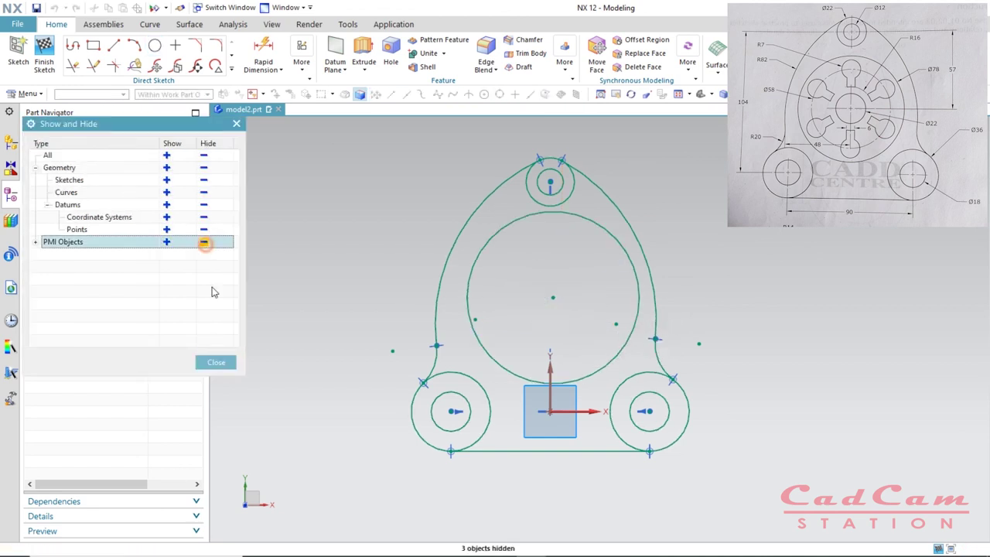
pyautogui.click(216, 362)
pyautogui.moveTo(553, 299)
pyautogui.mouseDown()
pyautogui.moveTo(544, 296)
pyautogui.moveTo(561, 296)
pyautogui.moveTo(551, 296)
pyautogui.moveTo(552, 314)
pyautogui.moveTo(550, 292)
pyautogui.mouseUp()
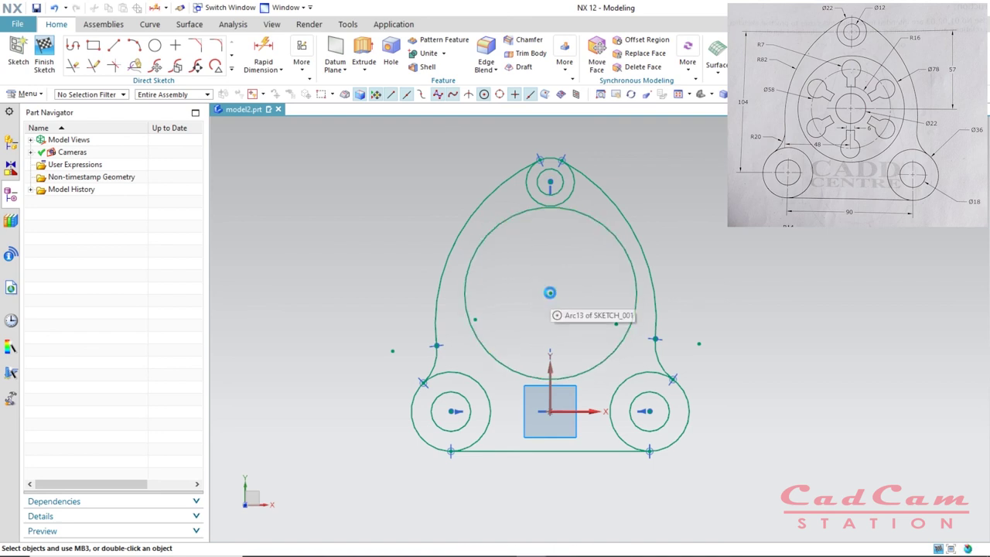
# Step: Dimension the vertical distance between the centers of the 22 mm and 78 mm circles as 57 mm
pyautogui.press('d')
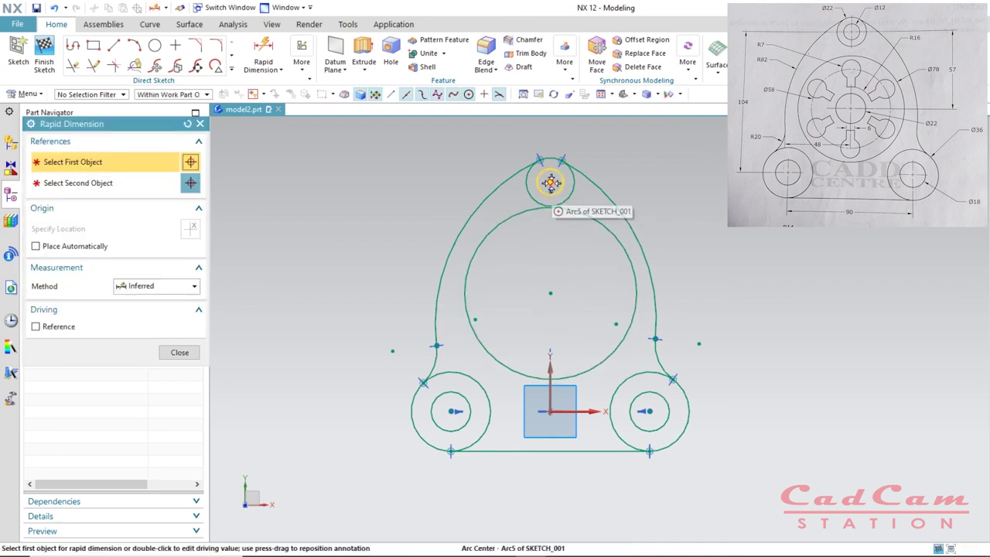
pyautogui.click(550, 185)
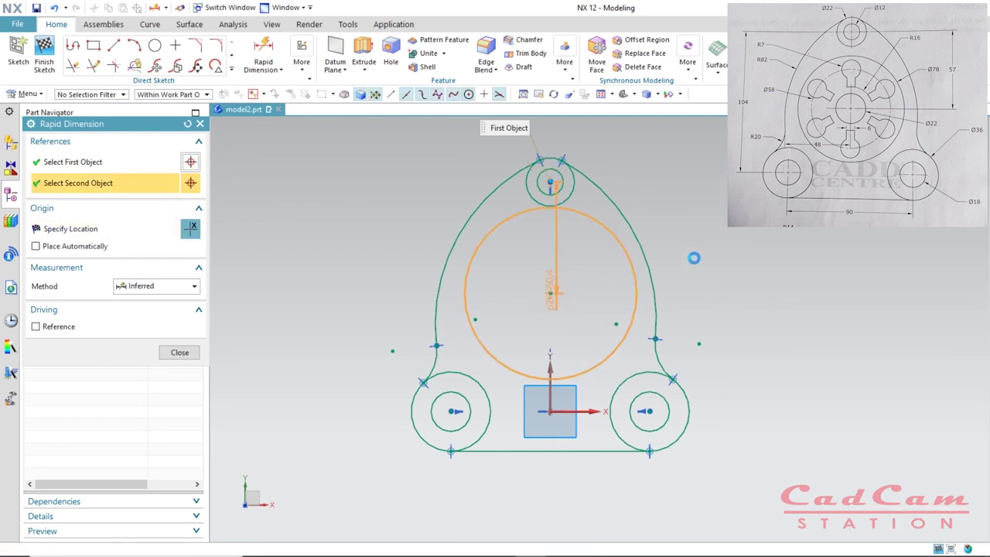
pyautogui.click(549, 292)
pyautogui.click(707, 239)
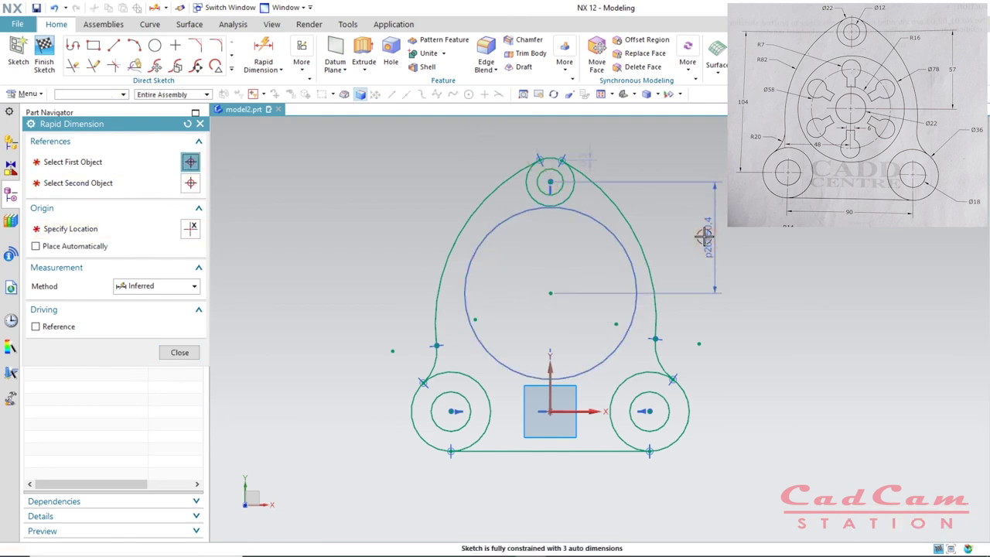
pyautogui.write('57')
pyautogui.press('Return')
pyautogui.press('Escape')
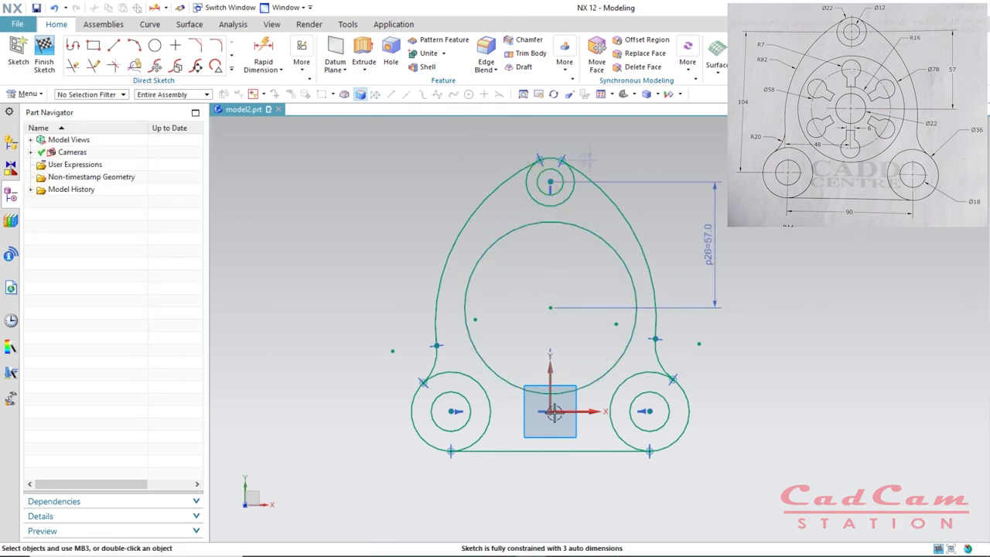
# Step: Apply a Vertical Alignment constraint between the 78 mm circle's center and the sketch origin
pyautogui.press('c')
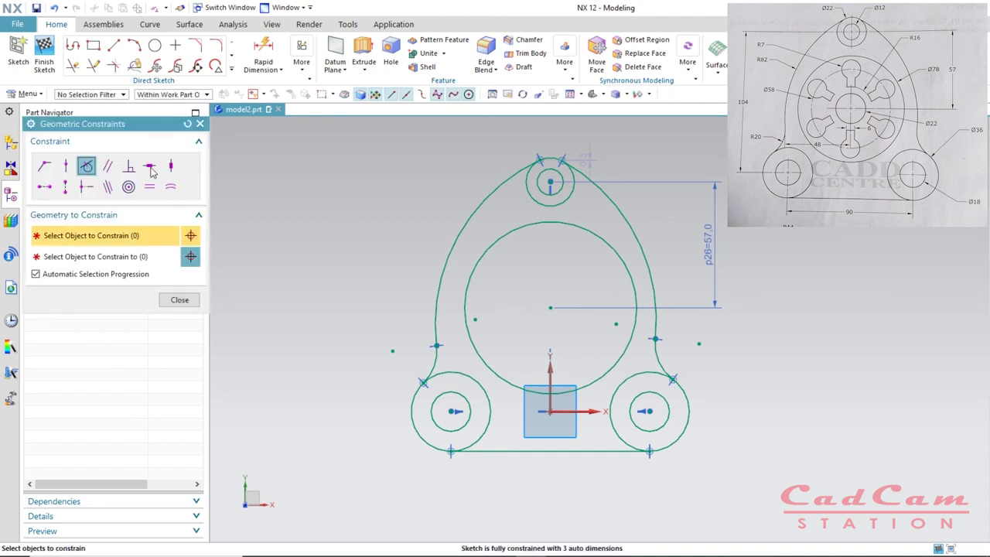
pyautogui.click(66, 187)
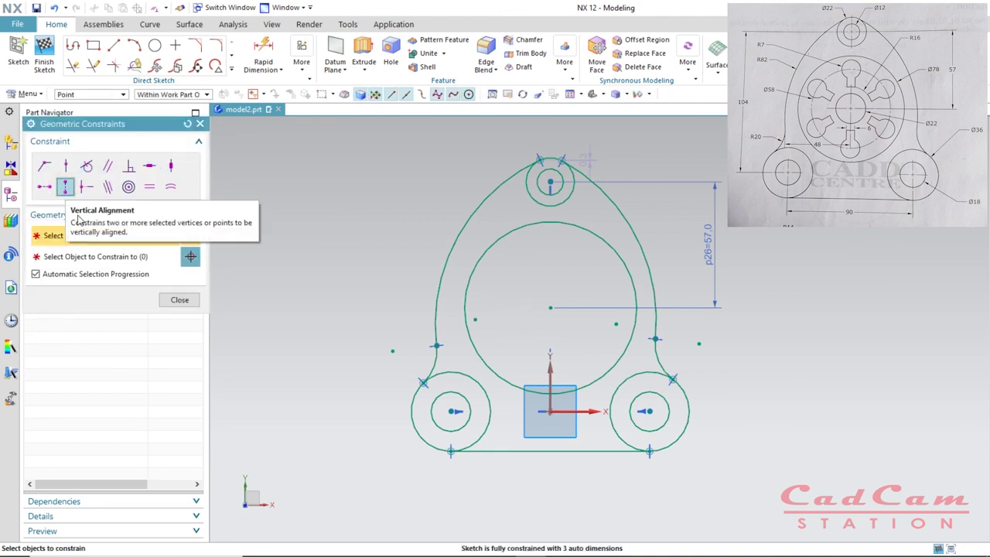
pyautogui.click(548, 308)
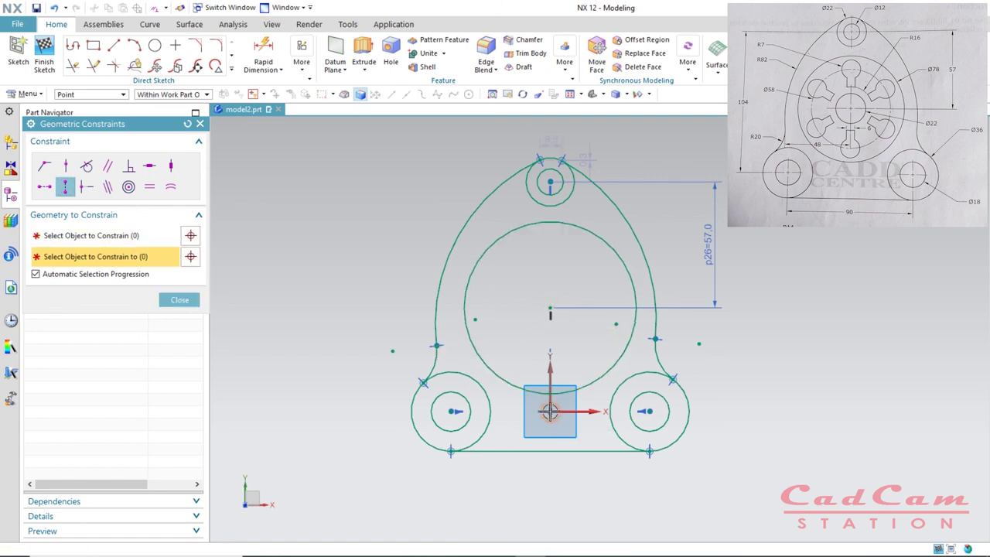
pyautogui.click(549, 412)
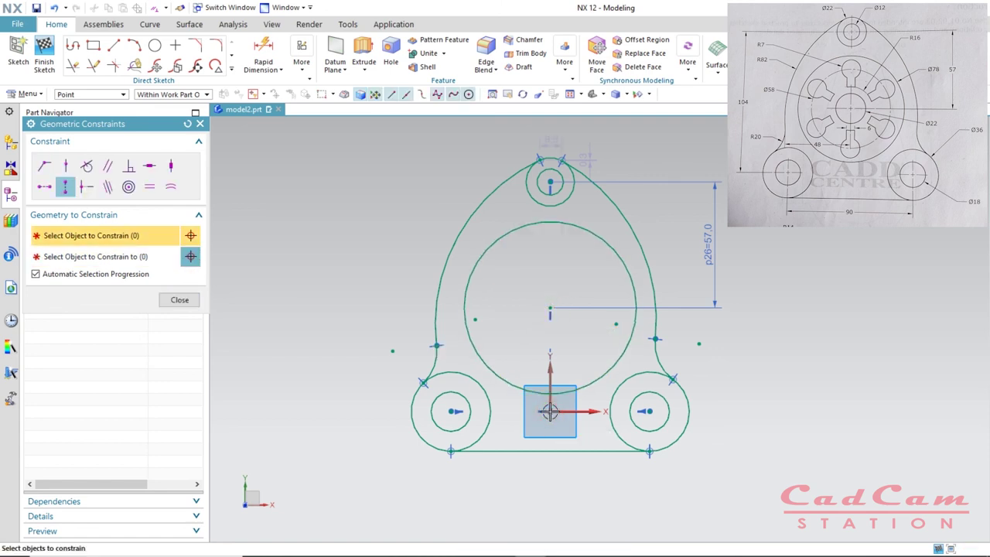
pyautogui.click(179, 299)
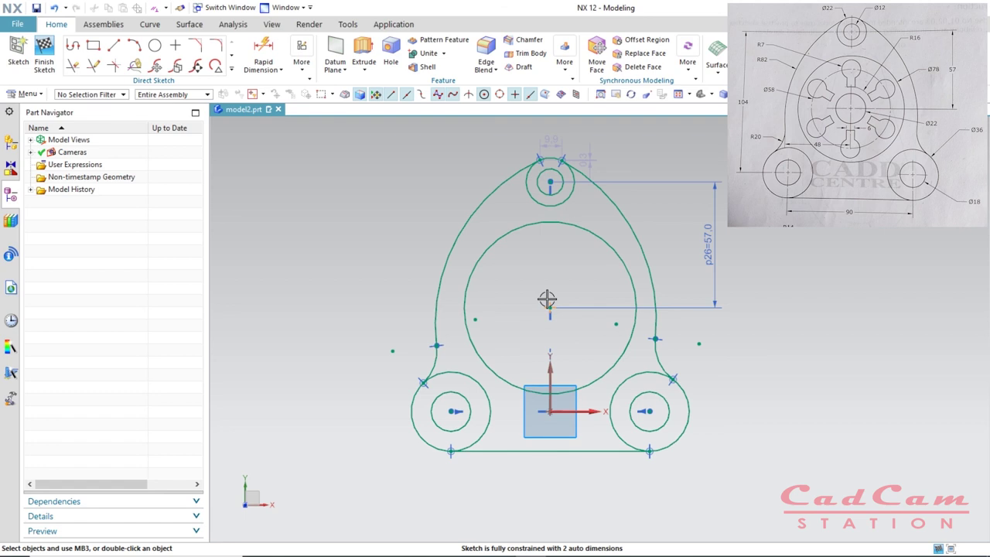
# Step: Sketch a 58 mm diameter circle concentric with the 78 mm circle, and hide the PMI objects
pyautogui.press('o')
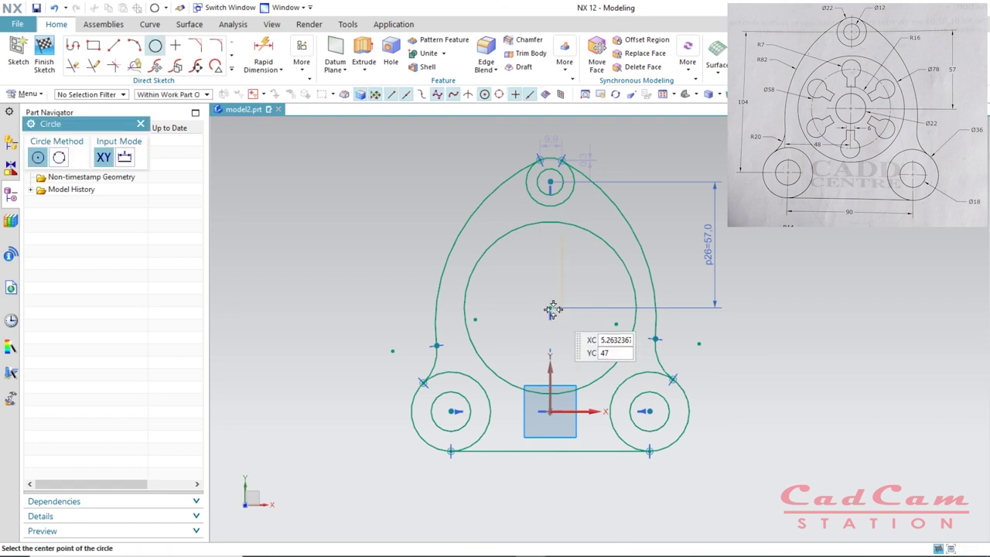
pyautogui.click(549, 307)
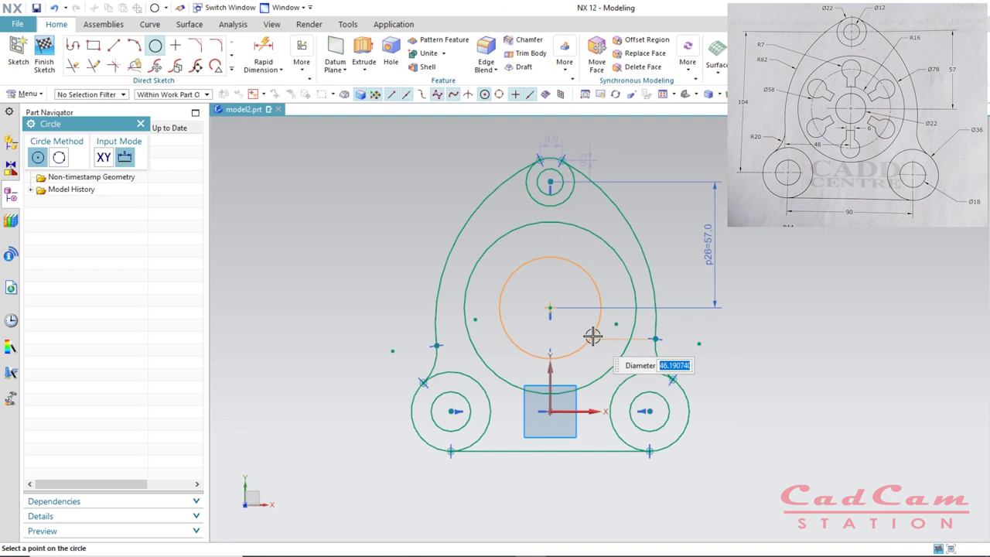
pyautogui.write('58')
pyautogui.press('Return')
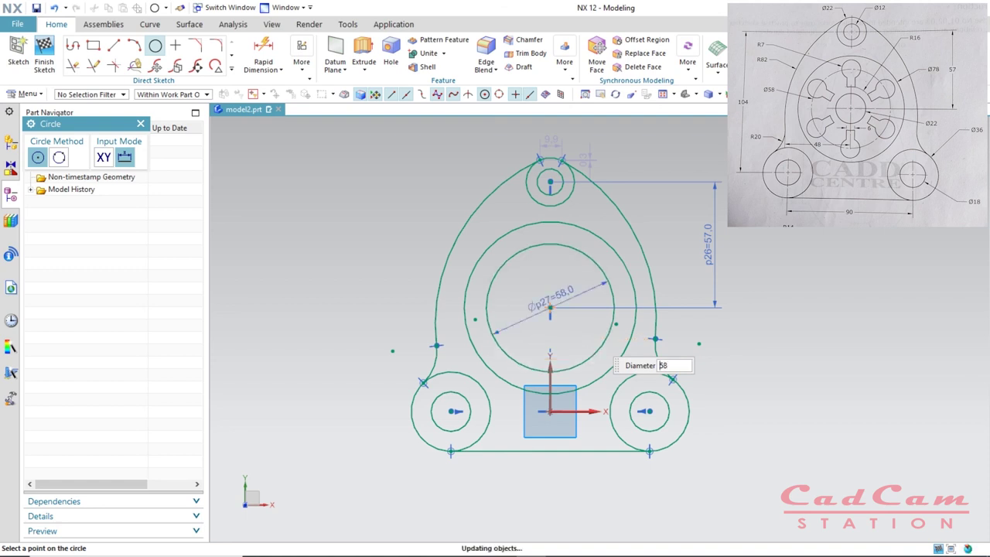
pyautogui.press('Escape')
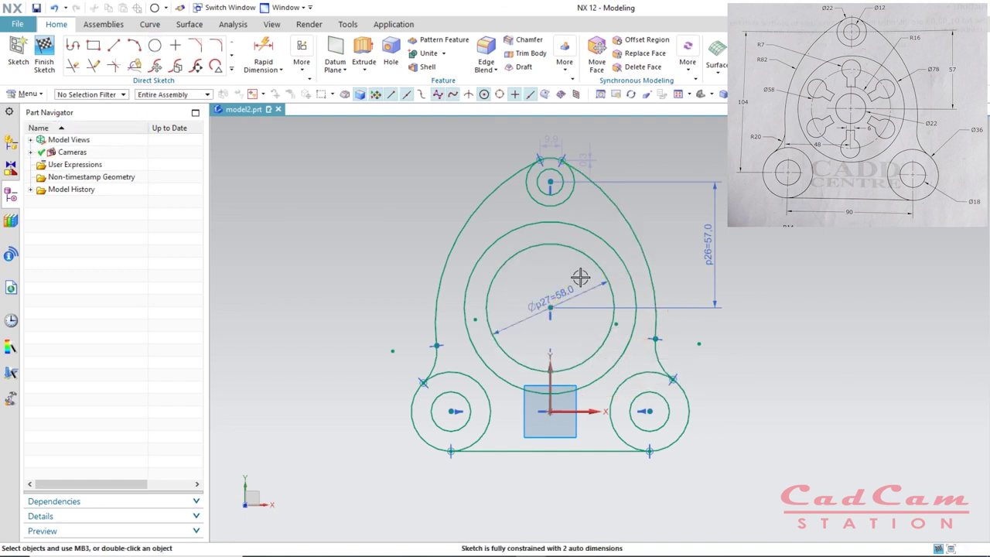
pyautogui.hotkey('ctrl', 'w')
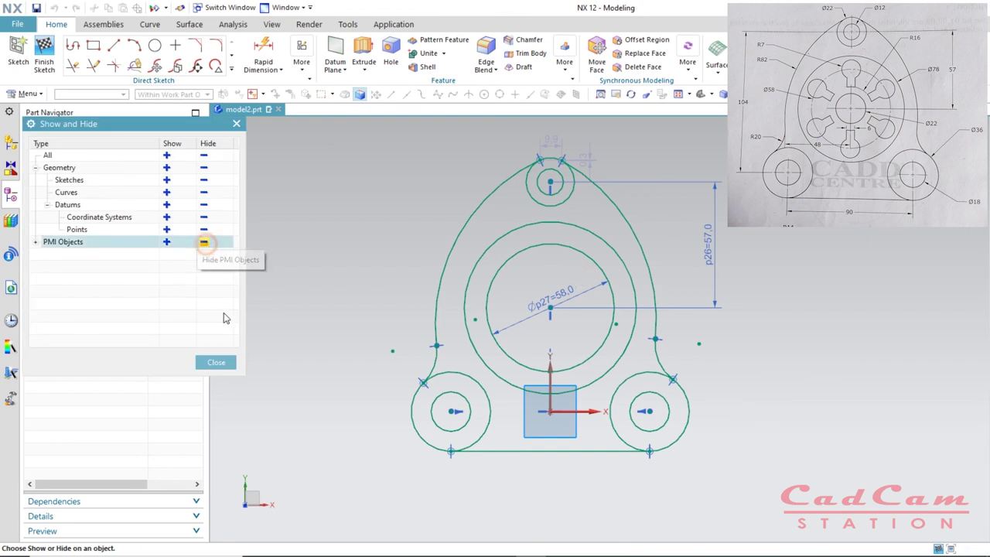
pyautogui.click(204, 242)
pyautogui.click(216, 361)
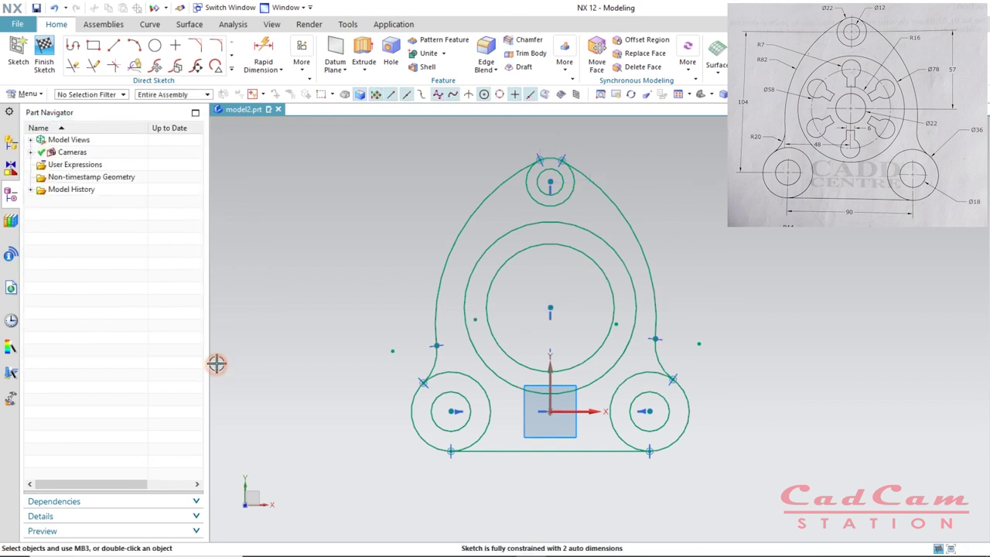
# Step: Convert the 58 mm circle to a reference curve
pyautogui.click(611, 286)
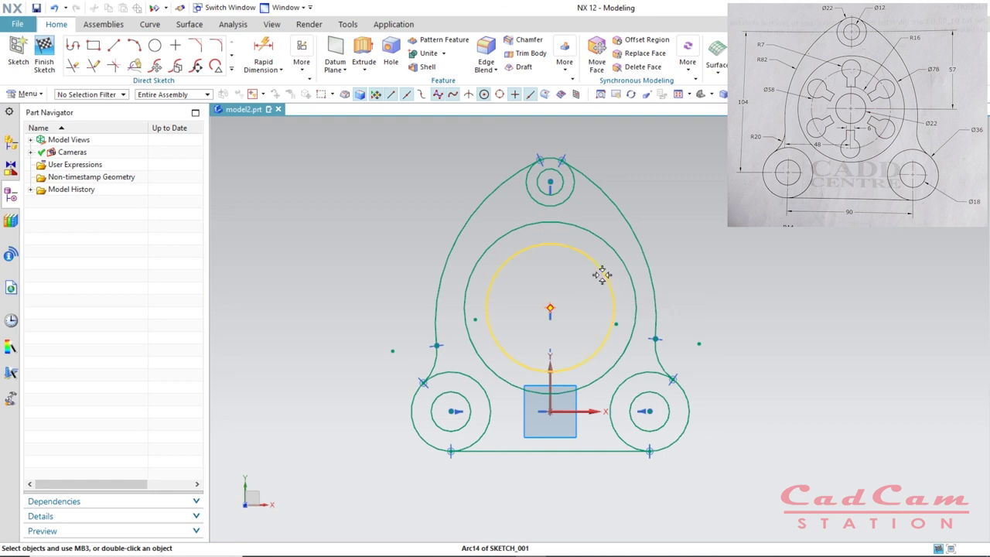
pyautogui.click(606, 273)
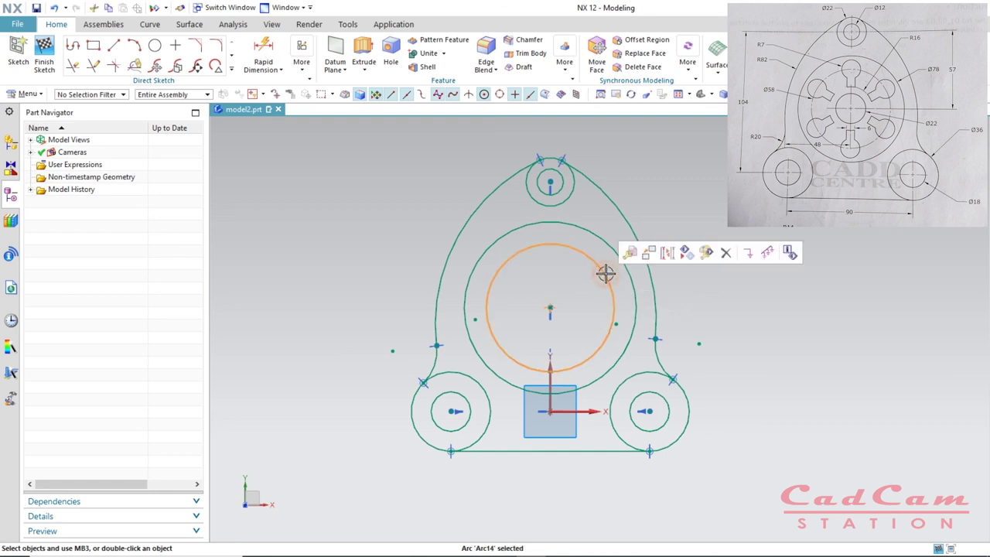
pyautogui.click(667, 253)
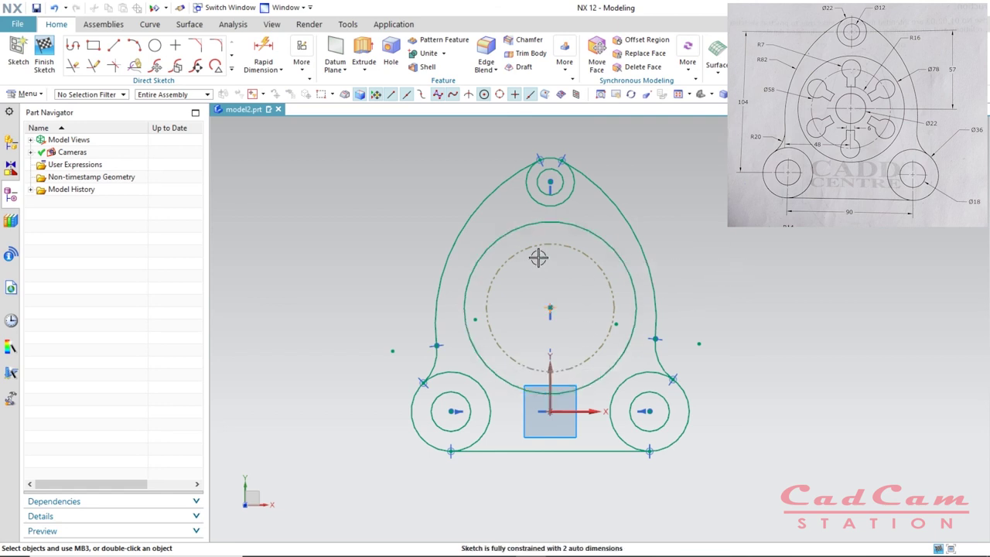
# Step: Sketch a 14 mm diameter circle centered on the upper quadrant of the 58 mm reference circle, and hide the PMI objects
pyautogui.press('o')
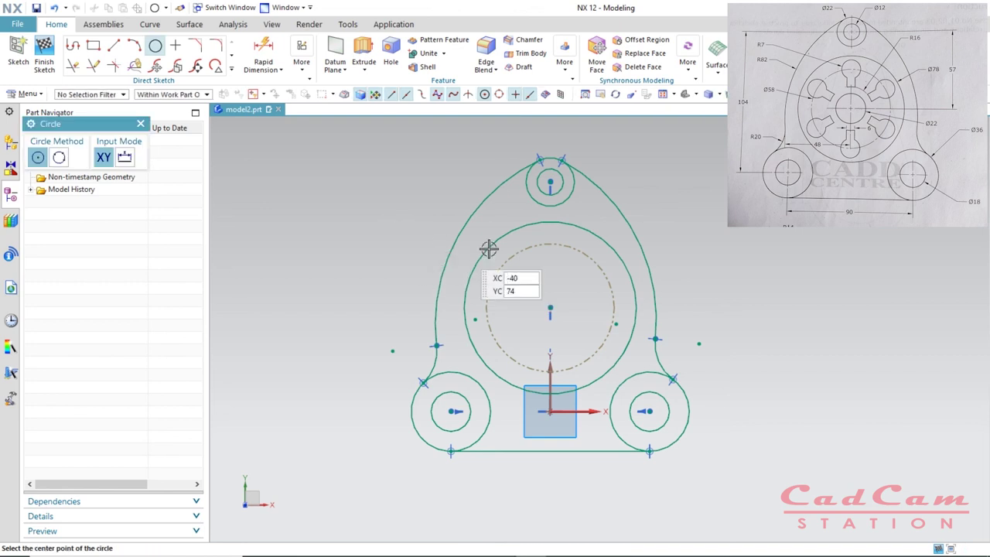
pyautogui.click(550, 244)
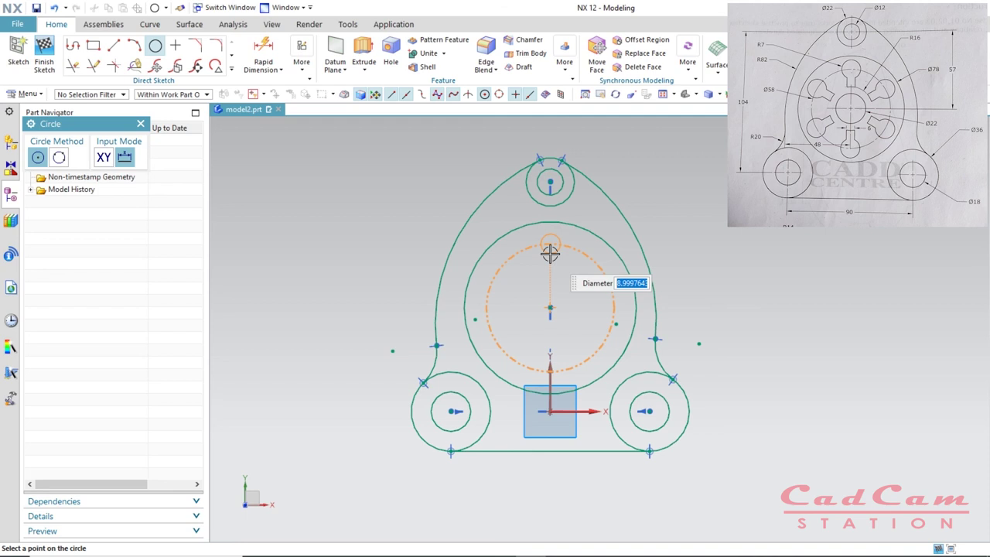
pyautogui.write('14')
pyautogui.press('Return')
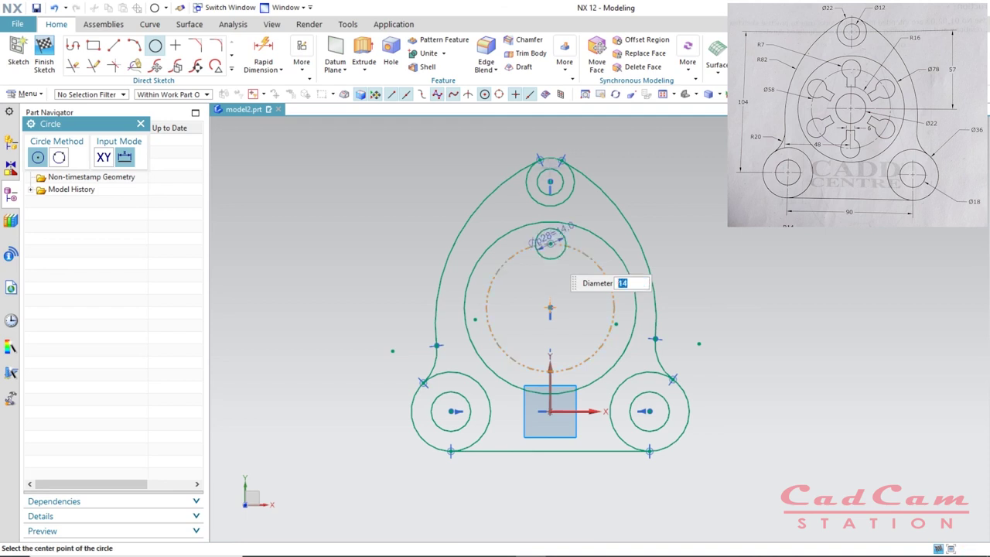
pyautogui.scroll(3, 551, 244)
pyautogui.hotkey('ctrl', 'w')
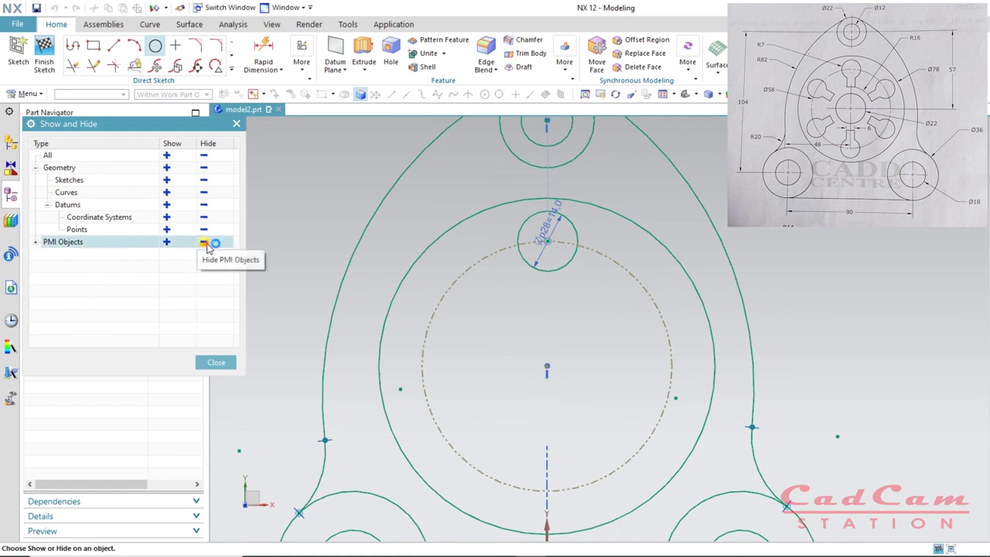
pyautogui.click(204, 241)
pyautogui.click(221, 361)
pyautogui.press('Escape')
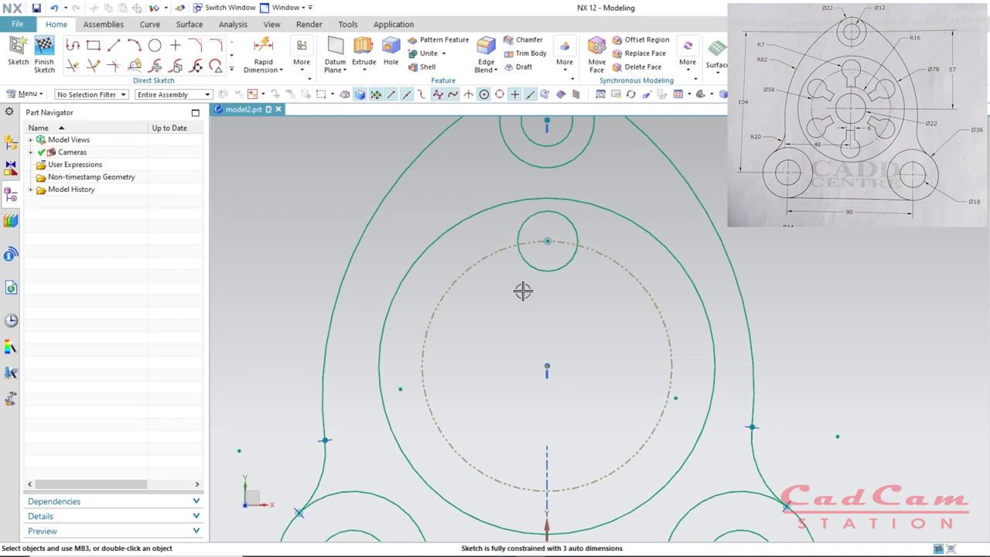
# Step: Sketch a rectangle about 9.9 mm wide and 9.8 mm high, overlapping the lower part of the 14 mm circle
pyautogui.press('r')
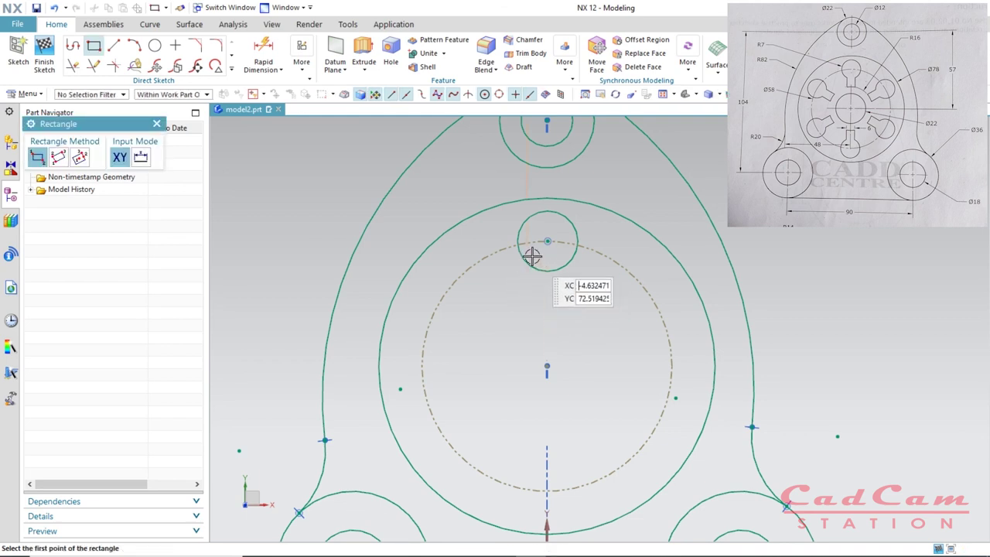
pyautogui.click(528, 253)
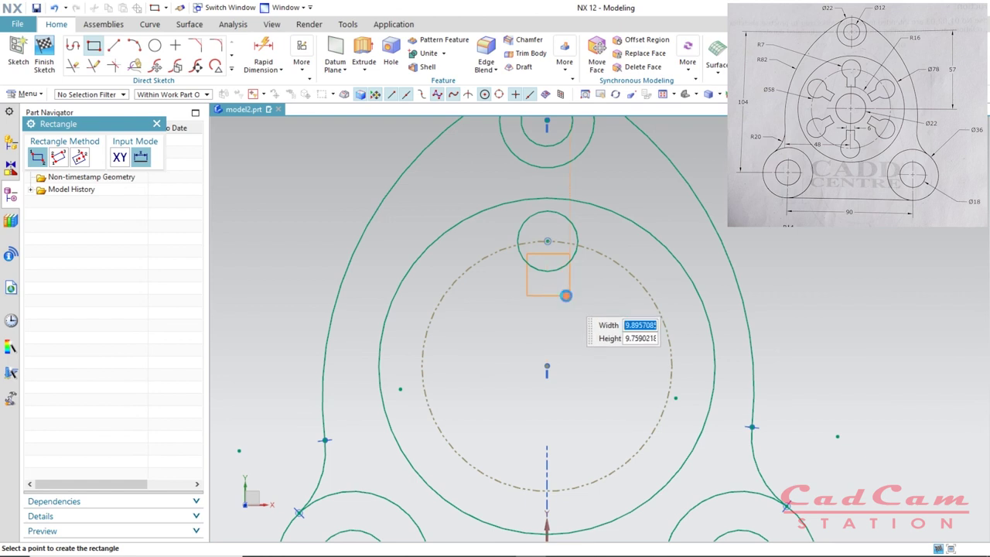
pyautogui.click(568, 295)
pyautogui.press('Escape')
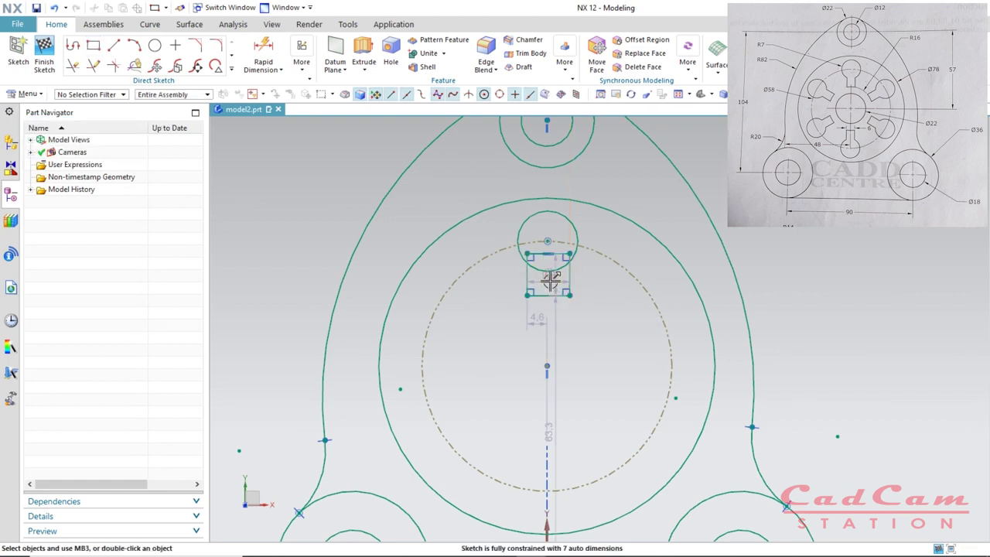
# Step: Set the small rectangle's width to 6 mm
pyautogui.moveTo(537, 282); pyautogui.dragTo(485, 306)
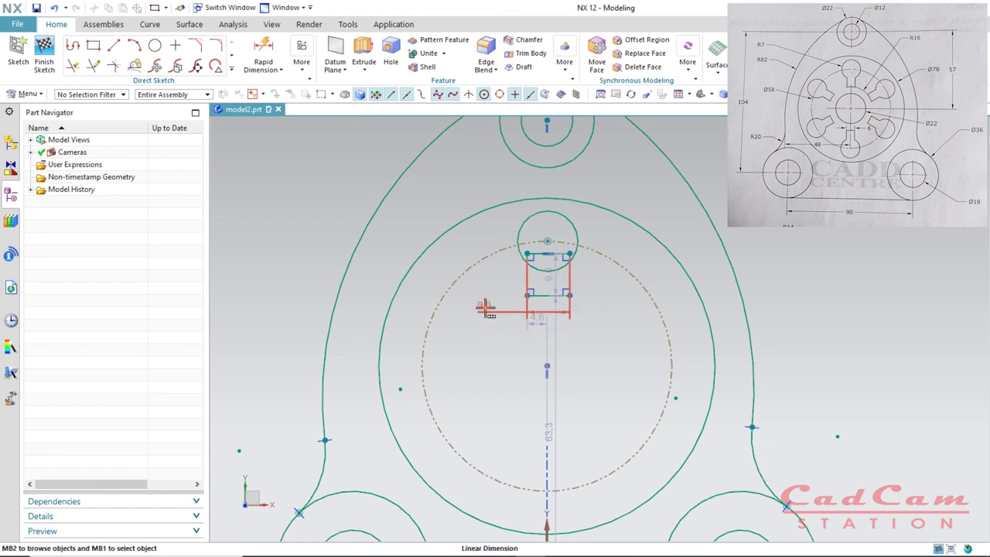
pyautogui.click(482, 307)
pyautogui.doubleClick(483, 307)
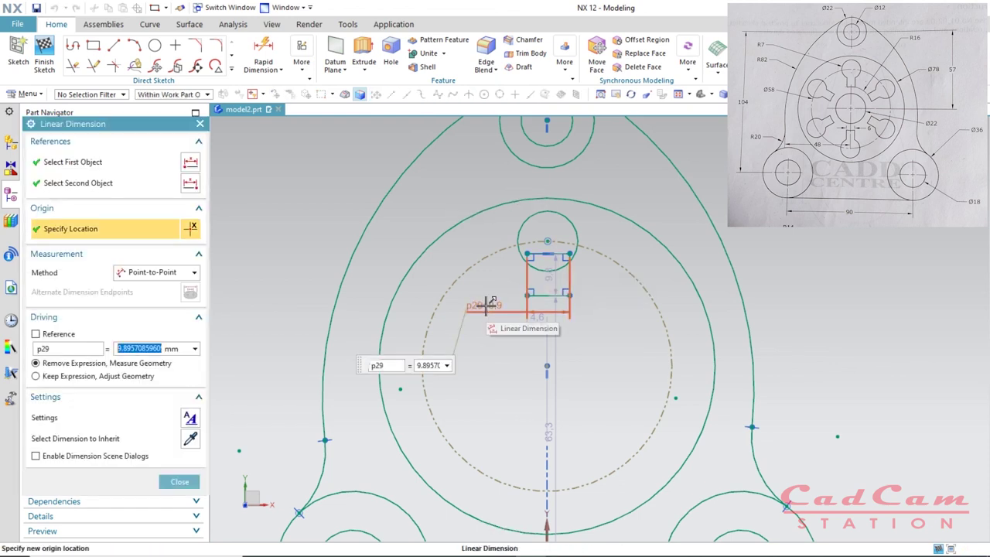
pyautogui.write('6')
pyautogui.press('Return')
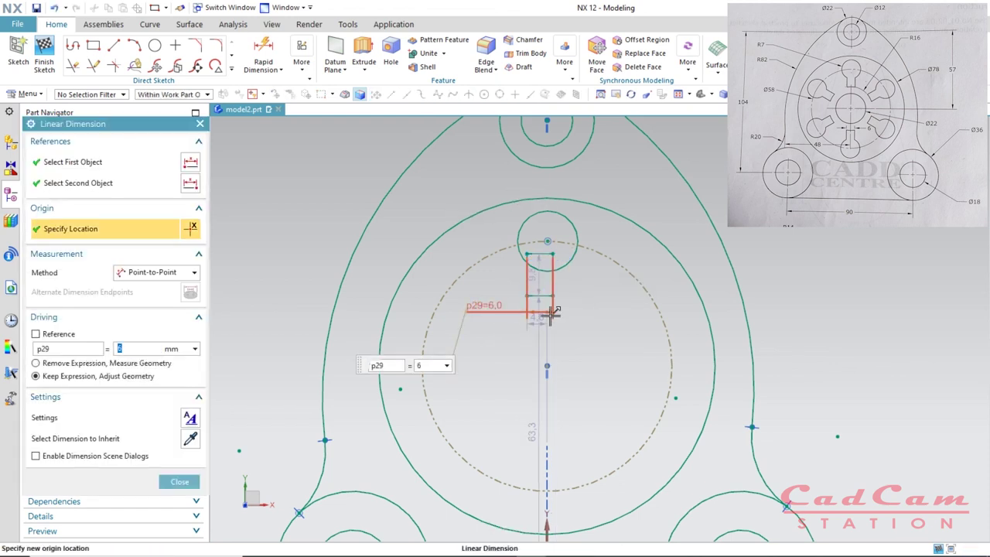
pyautogui.middleClick(550, 312)
# Step: Shift the 14 mm circle's center slightly and apply a Vertical Alignment constraint between it and the sketch origin
pyautogui.scroll(-3, 548, 289)
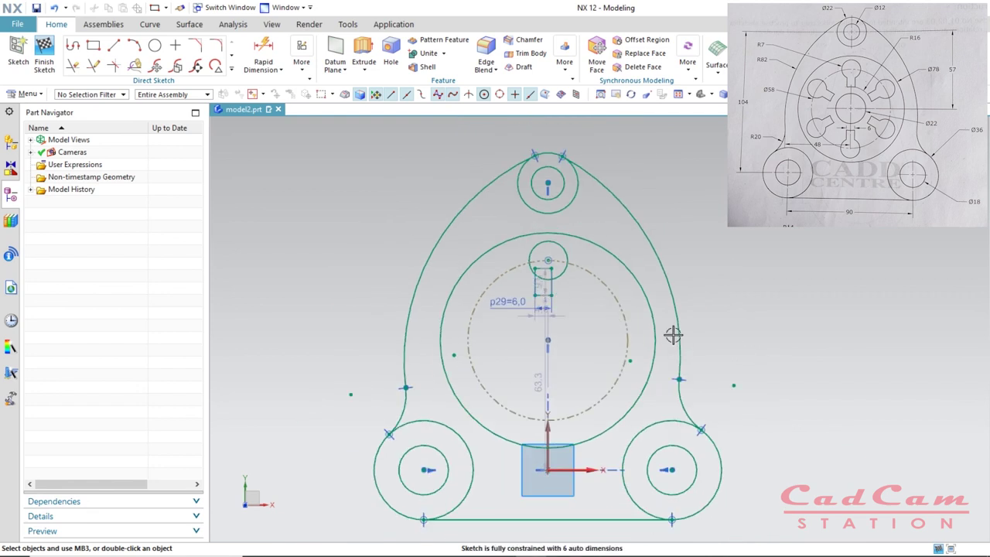
pyautogui.moveTo(559, 256)
pyautogui.mouseDown()
pyautogui.moveTo(566, 261)
pyautogui.moveTo(546, 259)
pyautogui.mouseUp()
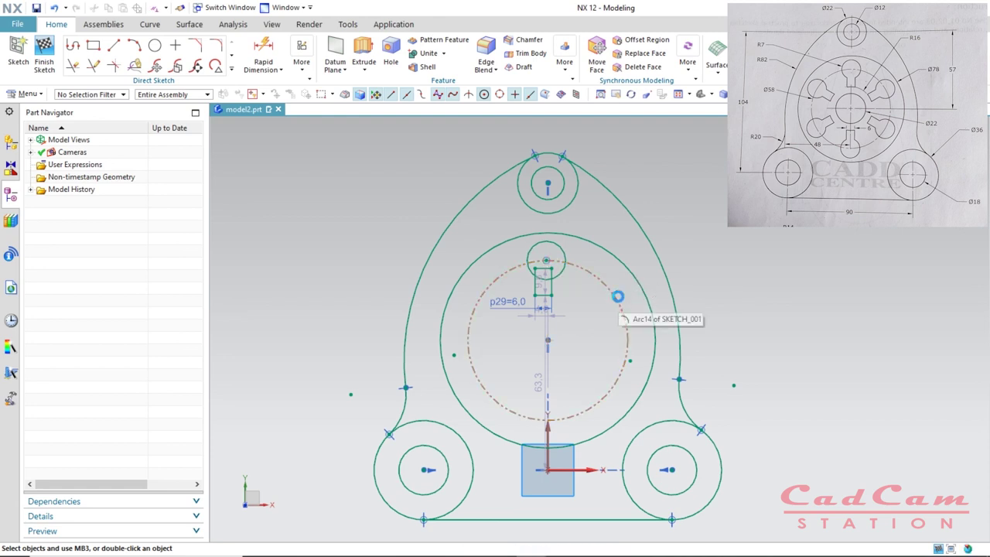
pyautogui.press('c')
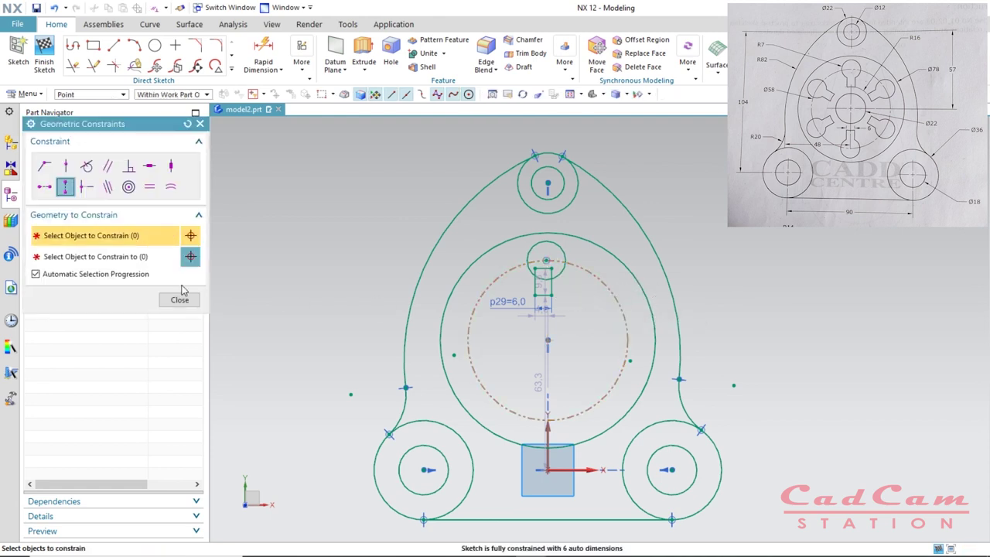
pyautogui.click(547, 260)
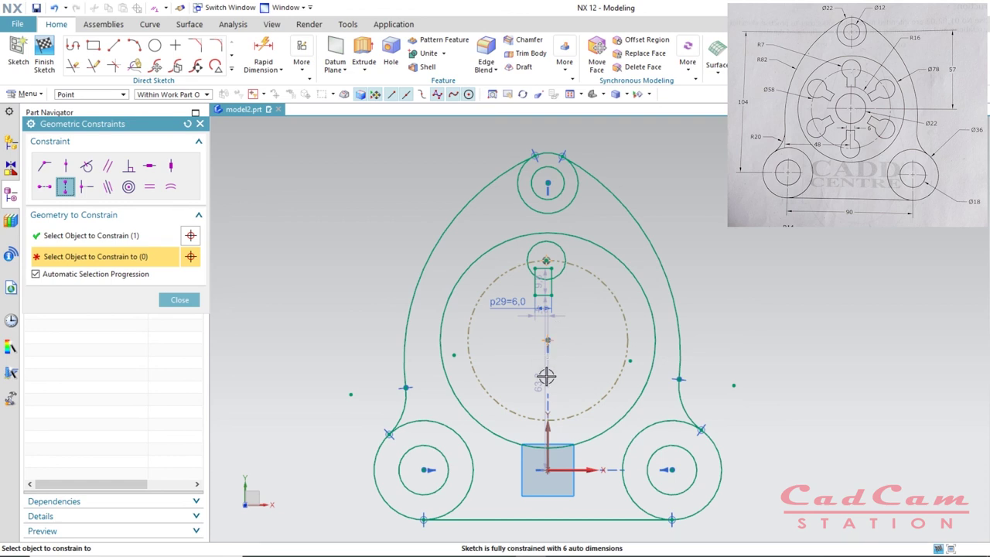
pyautogui.click(549, 471)
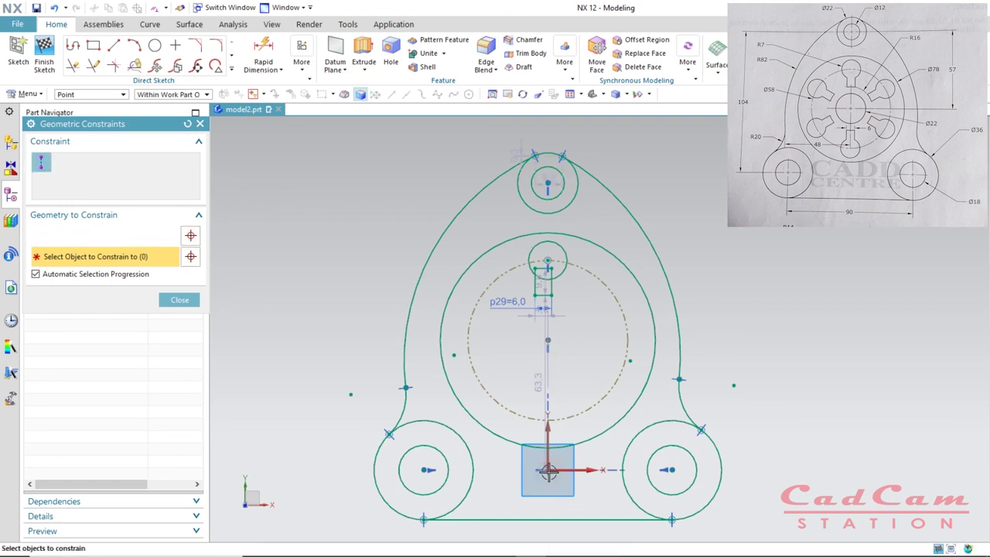
pyautogui.click(199, 124)
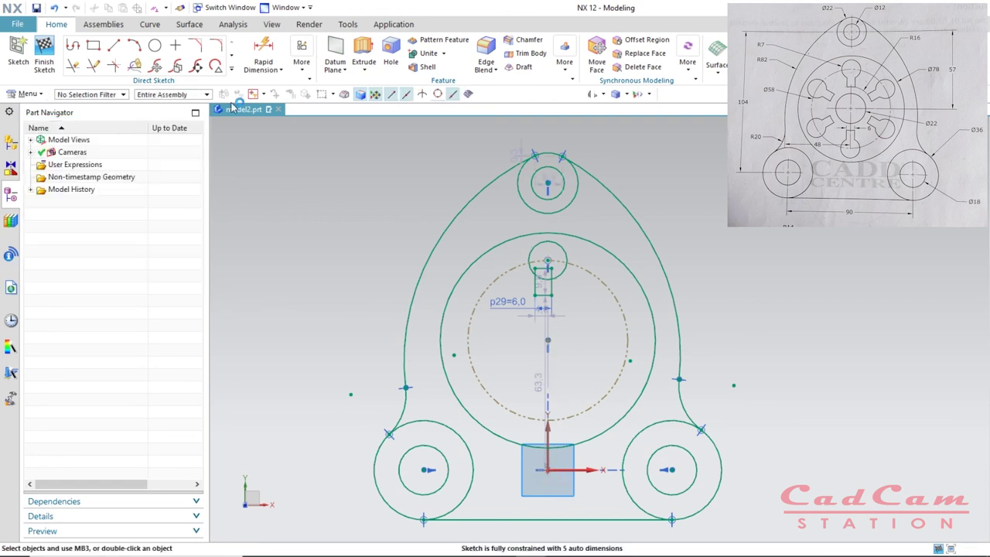
# Step: Make the two lower corner points of the 6 mm wide rectangle symmetric about the Y axis
pyautogui.click(312, 70)
pyautogui.click(472, 97)
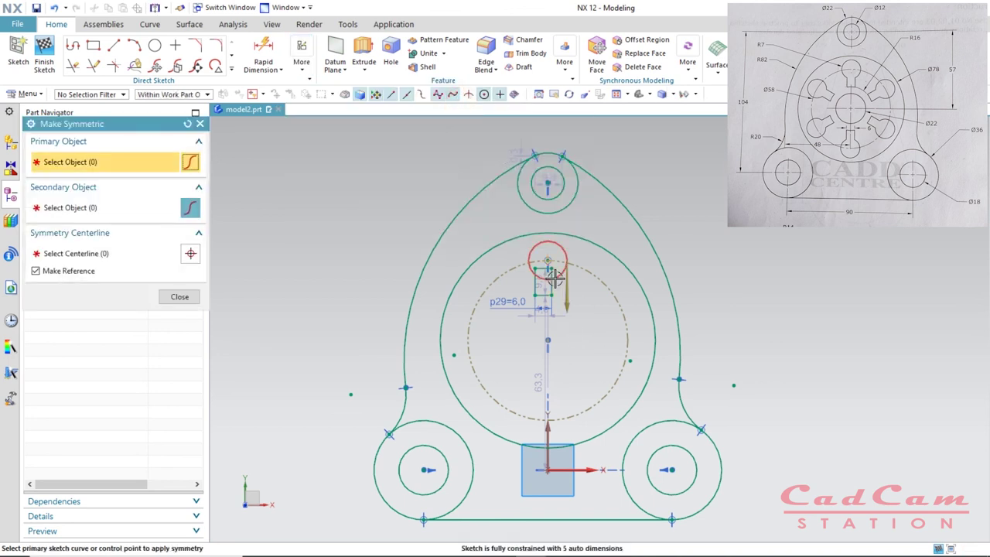
pyautogui.scroll(3, 551, 283)
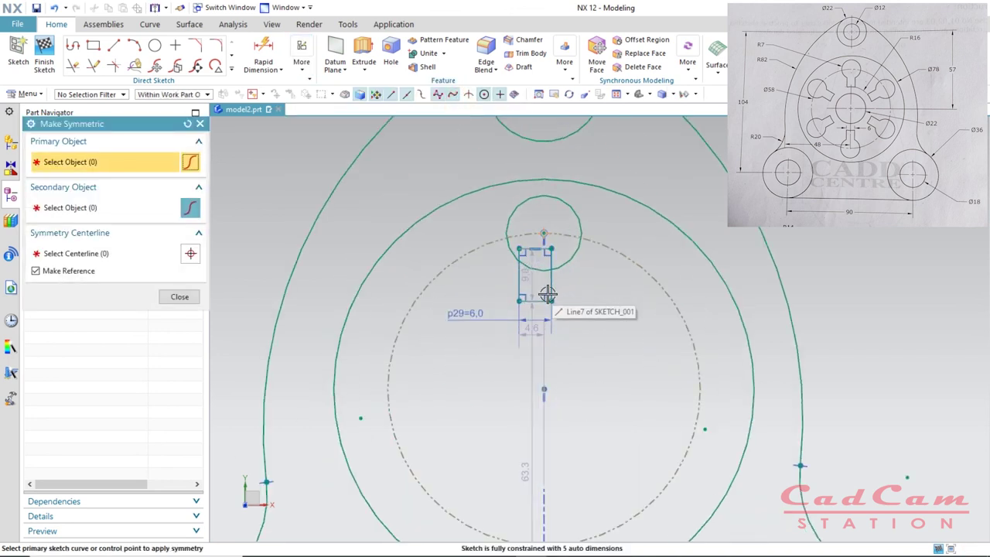
pyautogui.click(550, 299)
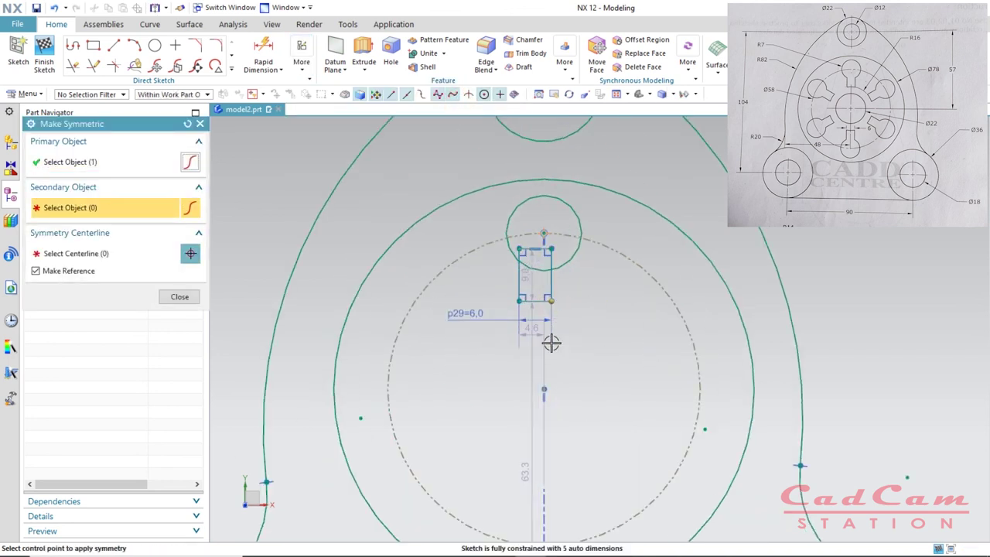
pyautogui.click(520, 298)
pyautogui.scroll(-4, 533, 309)
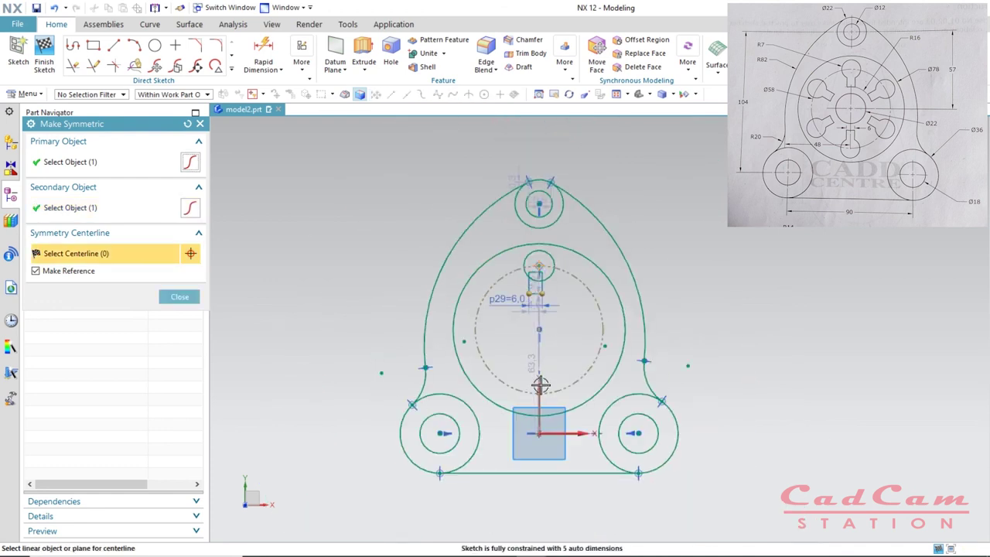
pyautogui.click(540, 387)
pyautogui.middleClick(545, 379)
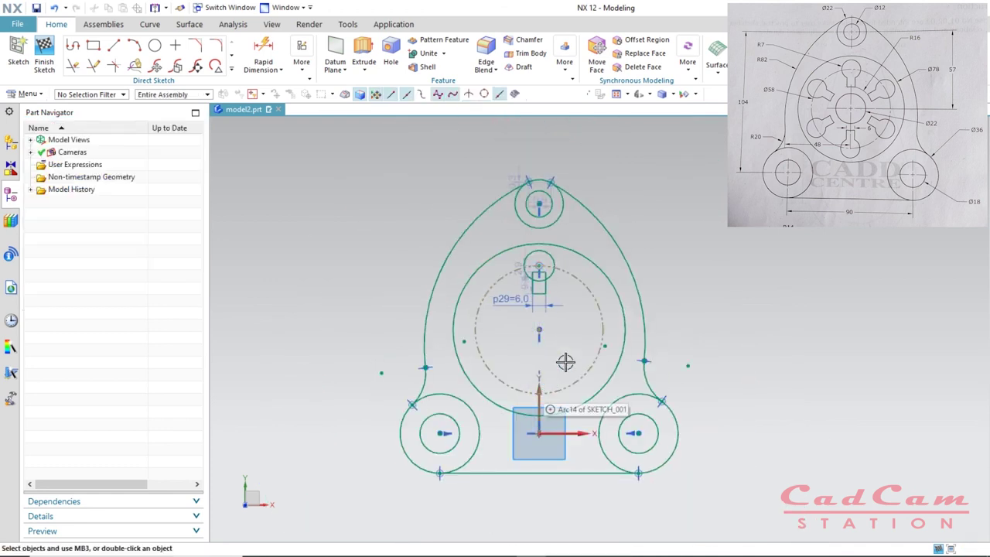
# Step: Sketch a circle concentric with the 58 mm reference circle, entering its diameter as 16*2
pyautogui.scroll(2, 568, 280)
pyautogui.scroll(1, 568, 279)
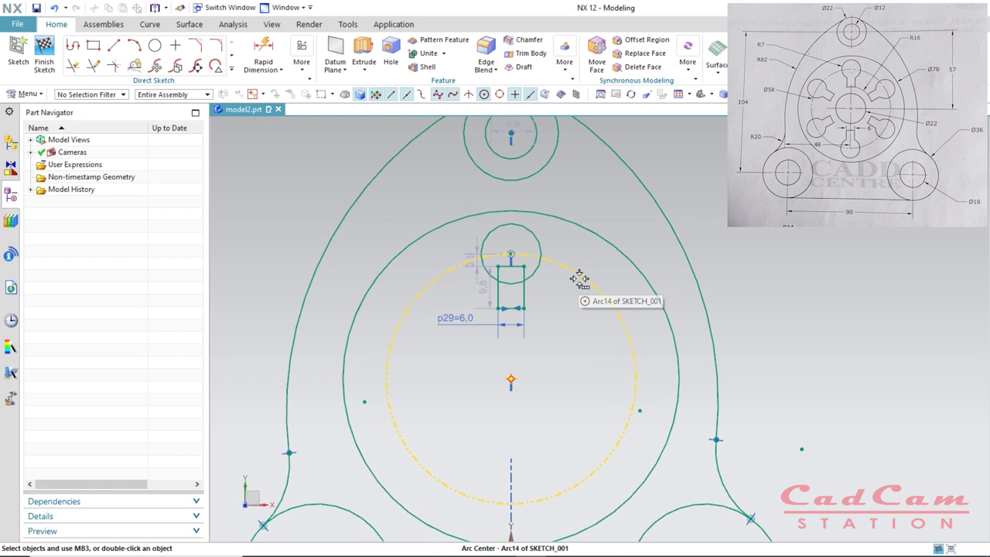
pyautogui.press('o')
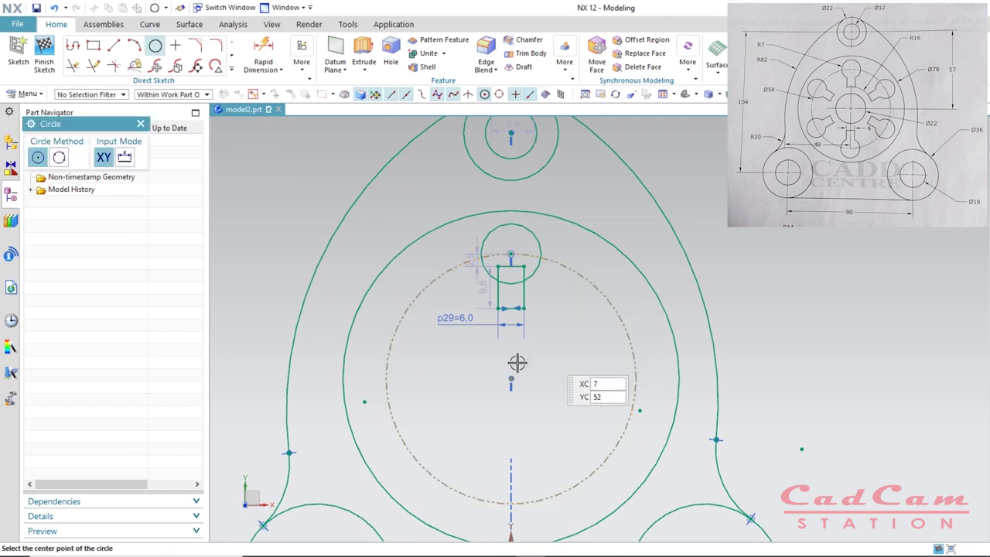
pyautogui.click(512, 379)
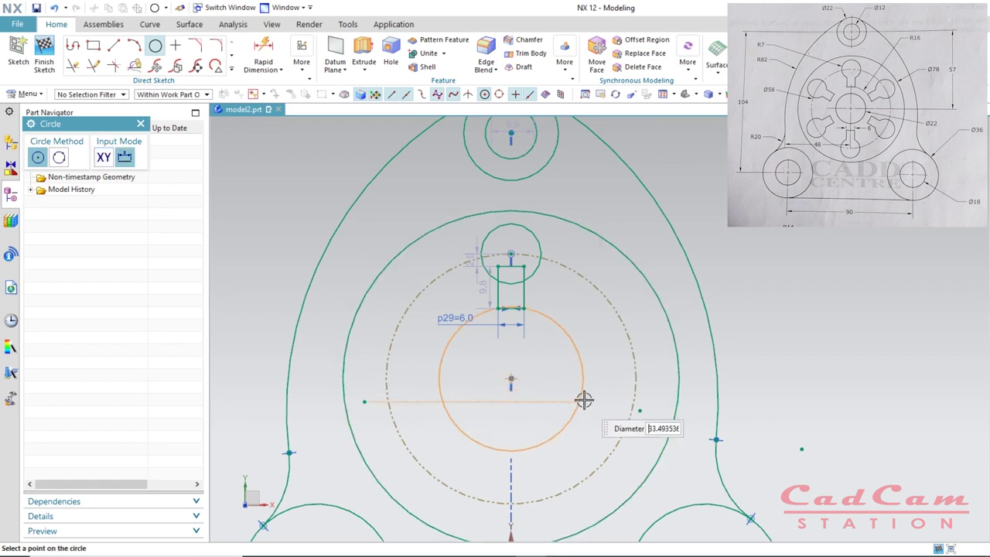
pyautogui.write('16*2')
pyautogui.press('Return')
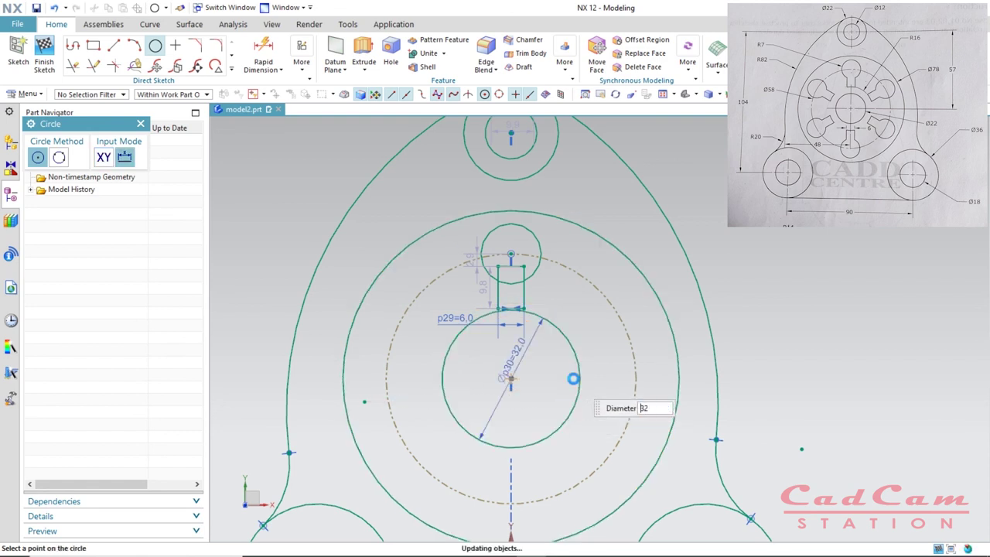
# Step: Stretch the small rectangle's lower edge downward so it extends inside the 32 mm circle
pyautogui.scroll(2, 518, 323)
pyautogui.press('Escape')
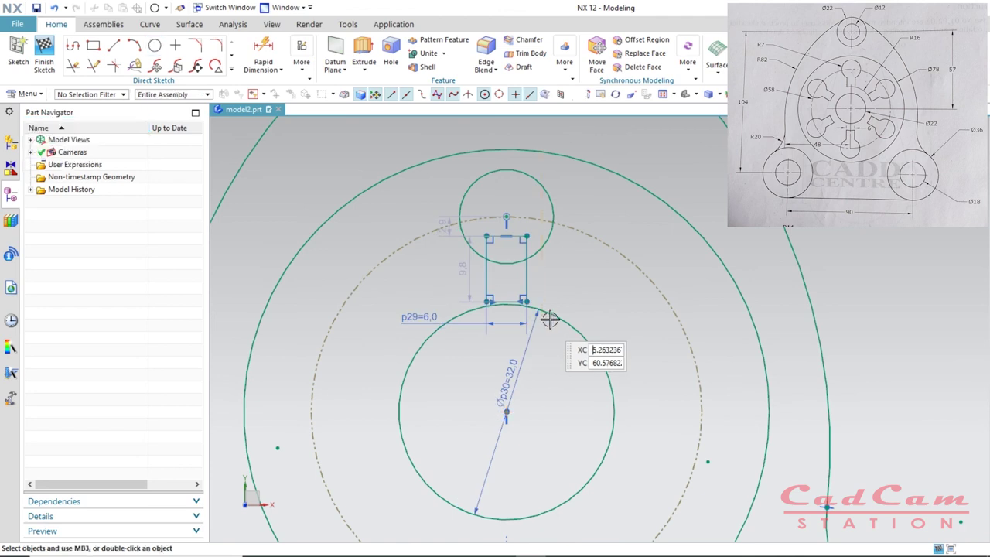
pyautogui.moveTo(510, 302); pyautogui.dragTo(512, 327)
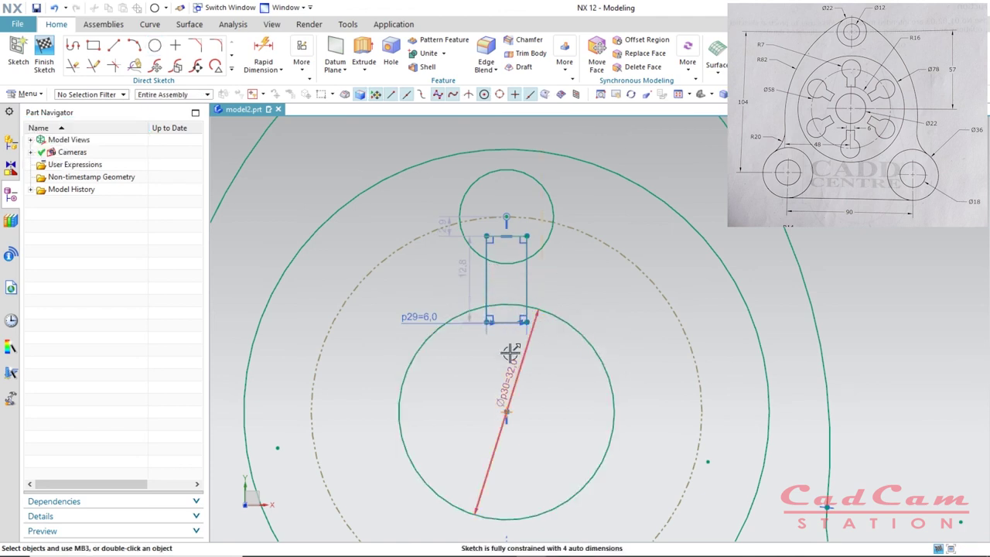
# Step: Trim the 32 mm circle, the rectangle's end segments and the 14 mm circle's lower arc to form one closed keyhole slot
pyautogui.press('t')
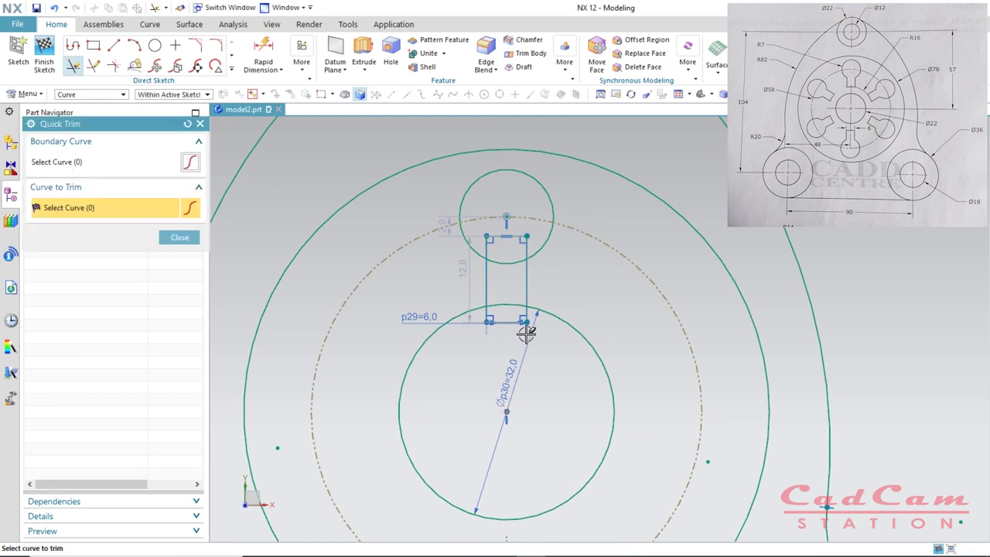
pyautogui.click(563, 329)
pyautogui.click(506, 319)
pyautogui.click(487, 313)
pyautogui.click(526, 315)
pyautogui.click(505, 238)
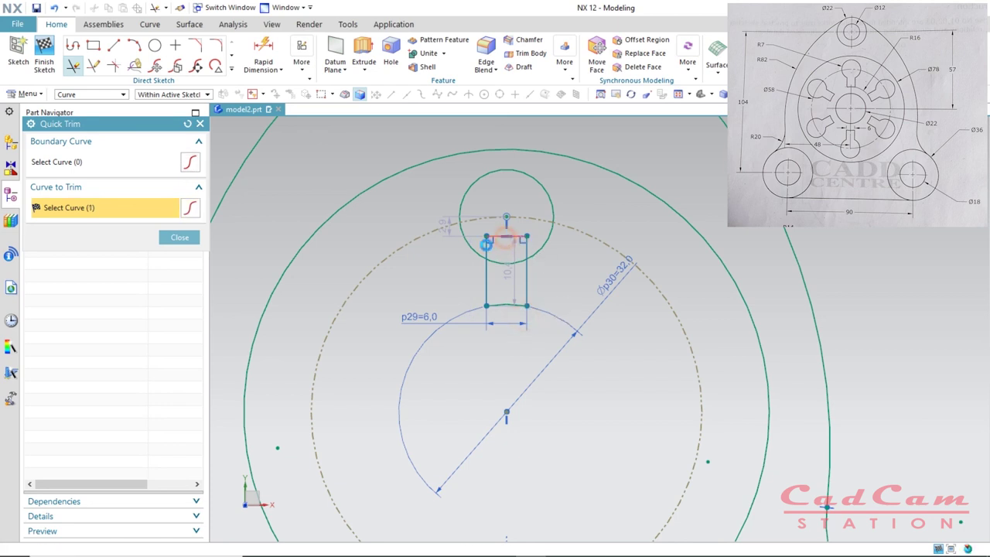
pyautogui.click(511, 260)
pyautogui.scroll(-2, 541, 267)
pyautogui.scroll(-2, 542, 266)
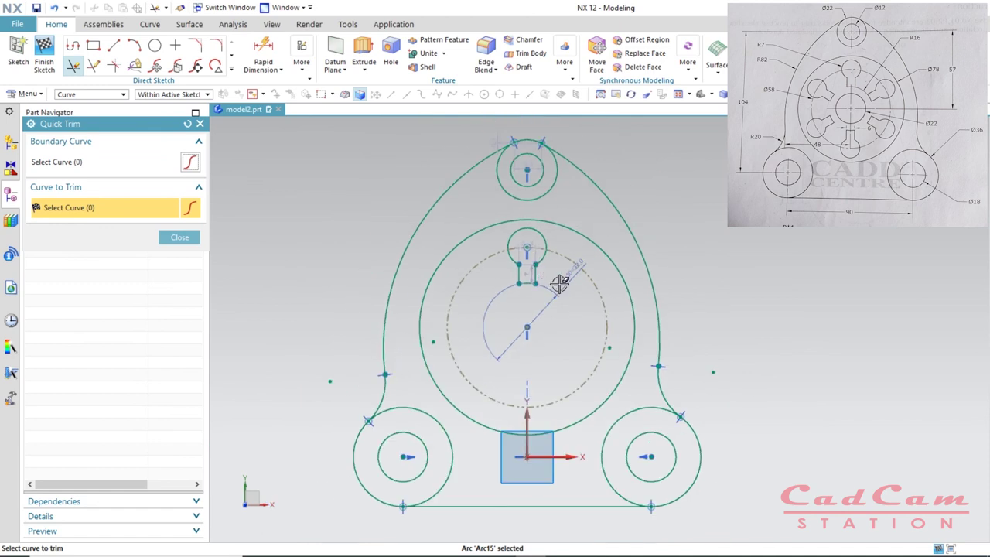
pyautogui.click(190, 237)
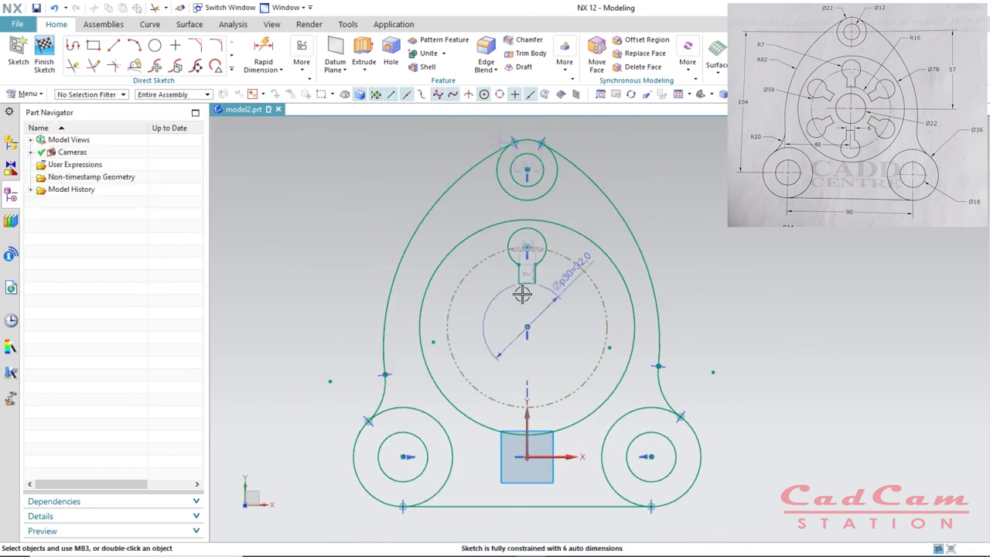
# Step: Hide all PMI objects to clear the dimensions from the sketch
pyautogui.hotkey('ctrl', 'w')
pyautogui.click(204, 241)
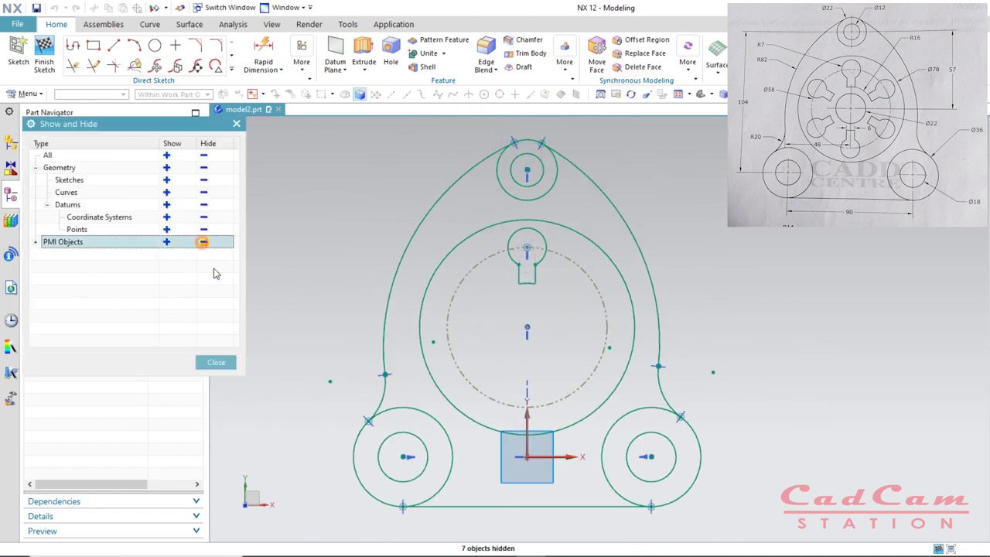
pyautogui.click(216, 362)
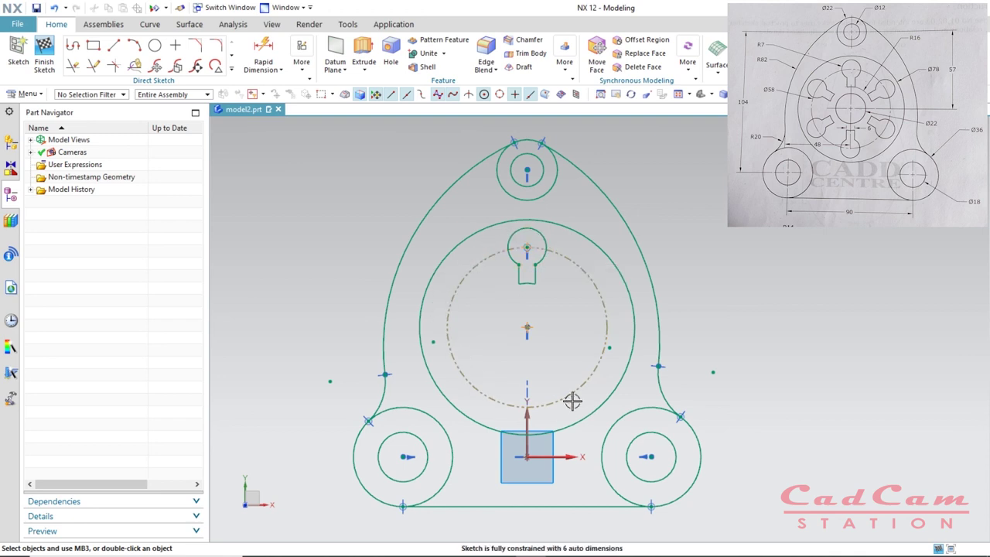
# Step: Set up a circular Pattern Curve of the keyhole slot's connected curves with the large circle's center as rotation point
pyautogui.click(232, 70)
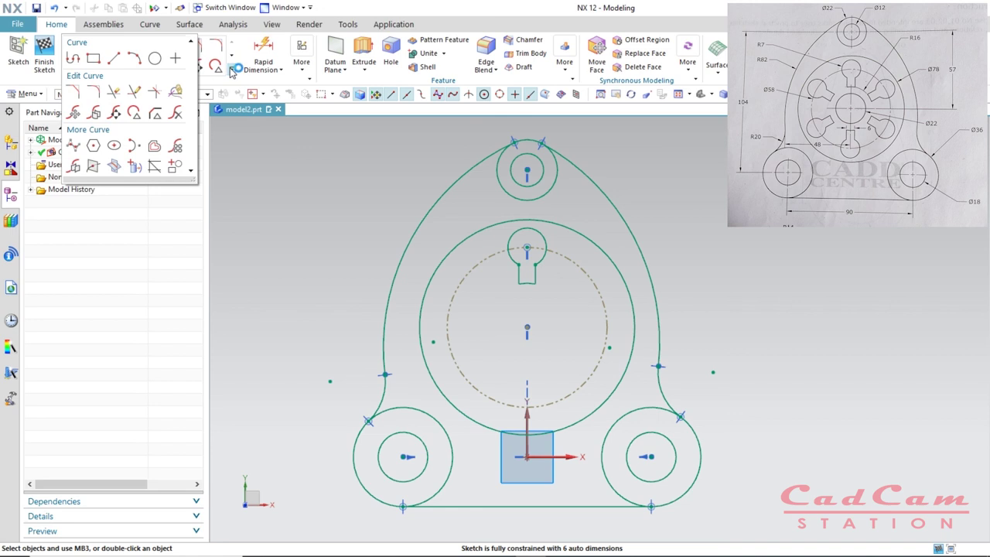
pyautogui.click(177, 147)
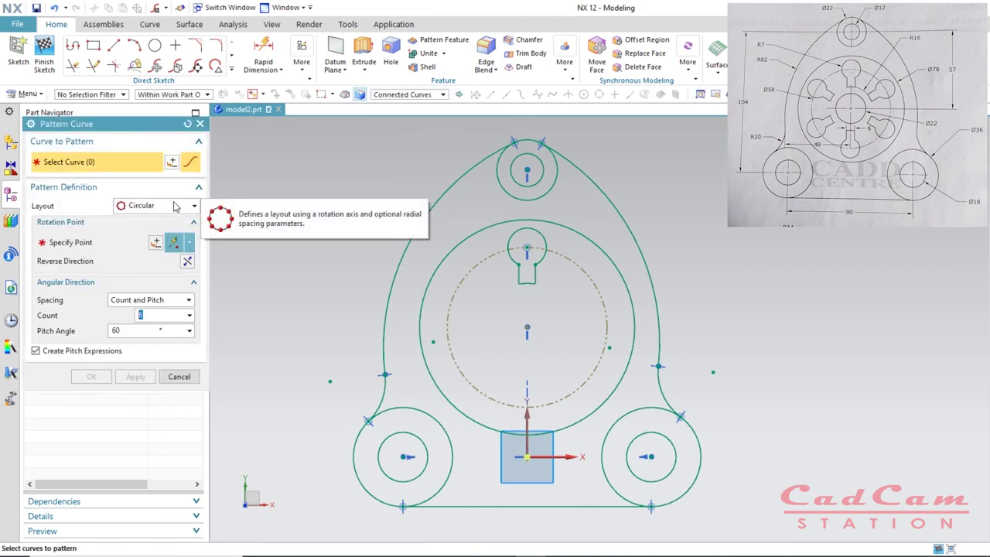
pyautogui.click(186, 125)
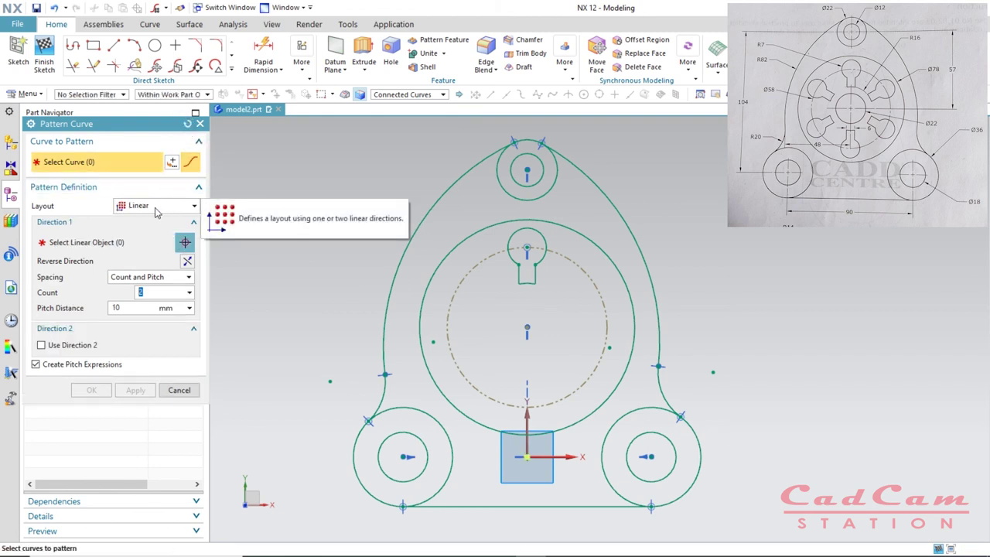
pyautogui.click(195, 206)
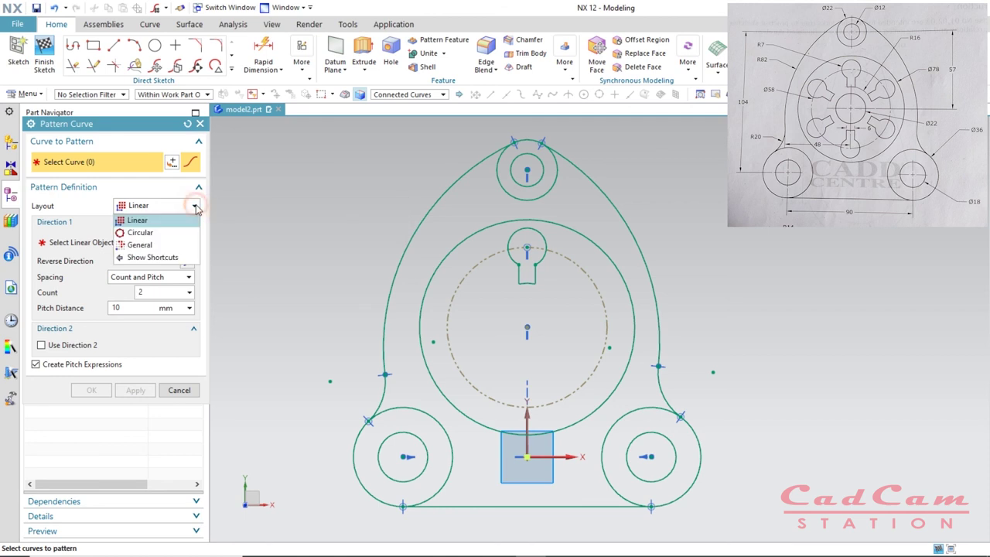
pyautogui.click(141, 232)
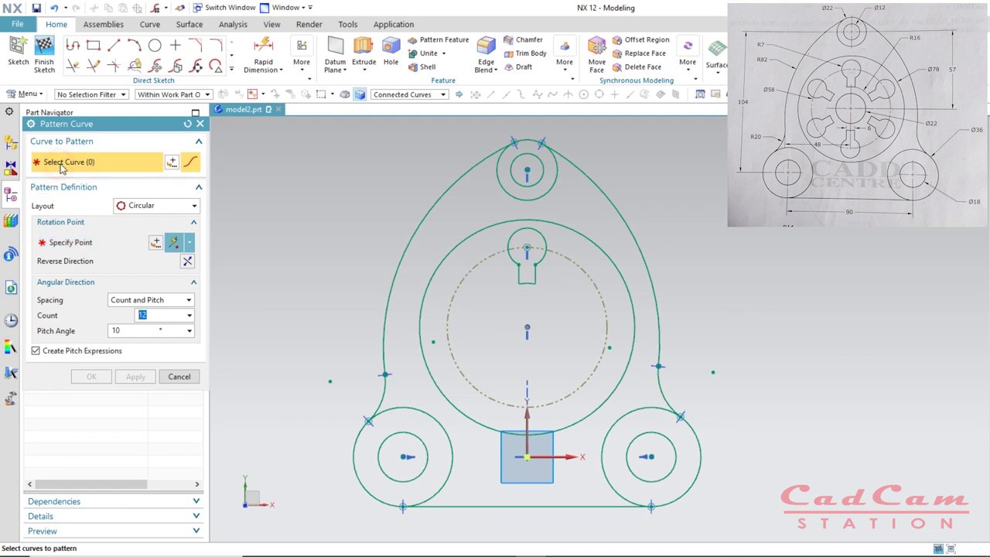
pyautogui.click(535, 275)
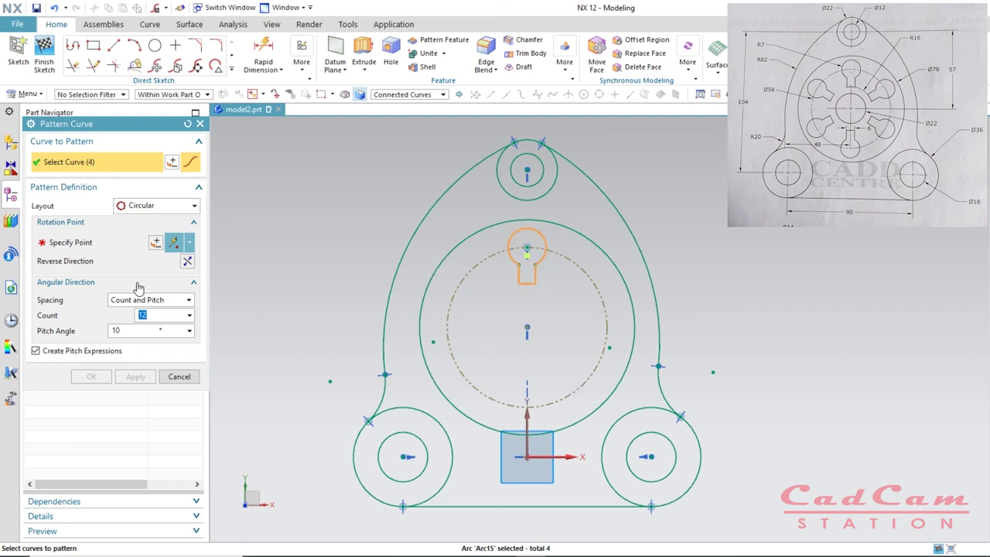
pyautogui.click(105, 244)
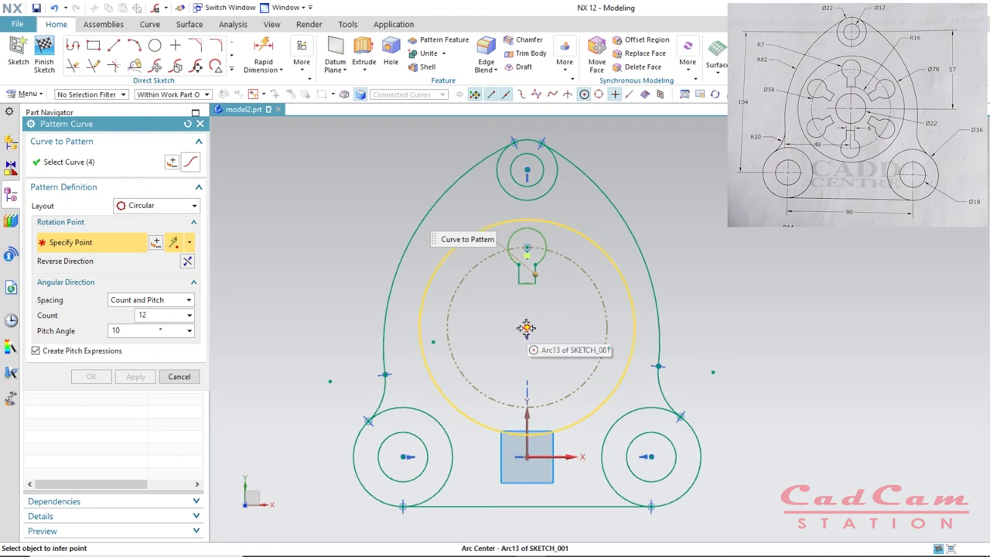
pyautogui.click(596, 371)
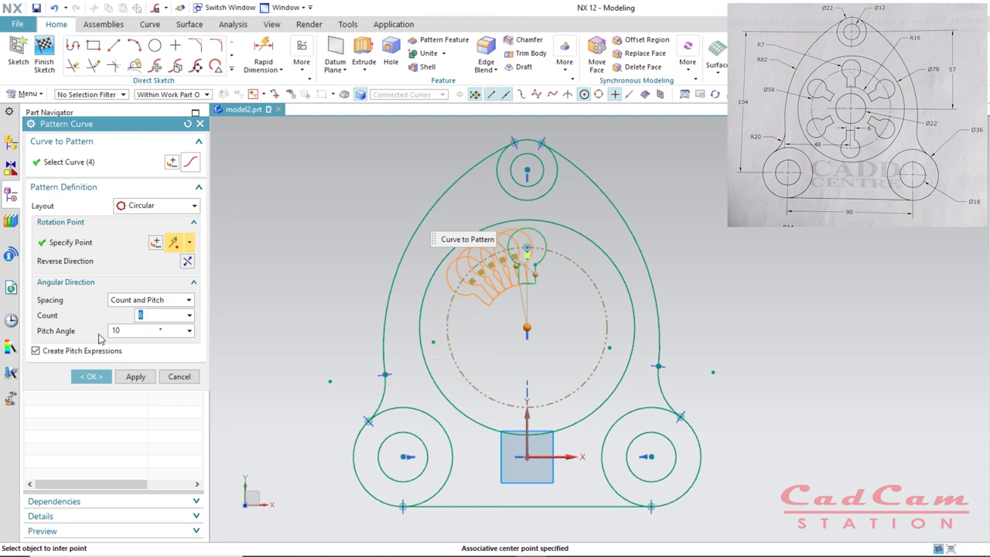
# Step: Create the slot pattern with Count and Pitch spacing, a count of 6 and a pitch angle of 60°
pyautogui.click(190, 301)
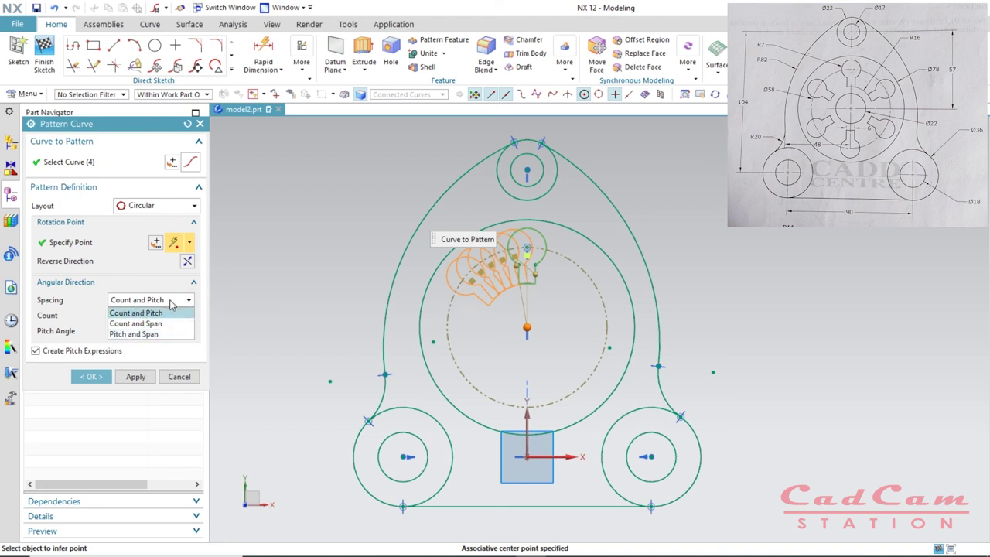
pyautogui.click(144, 311)
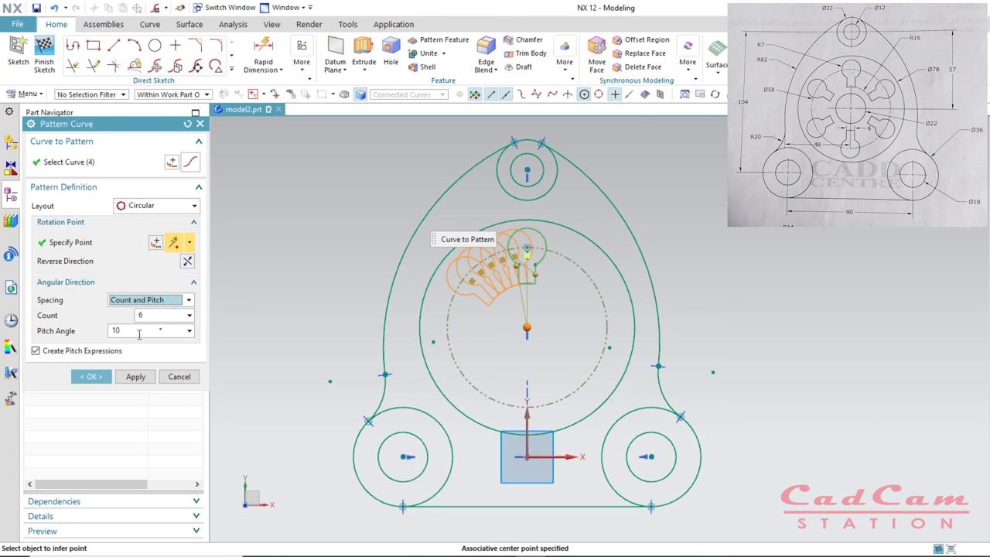
pyautogui.click(131, 331)
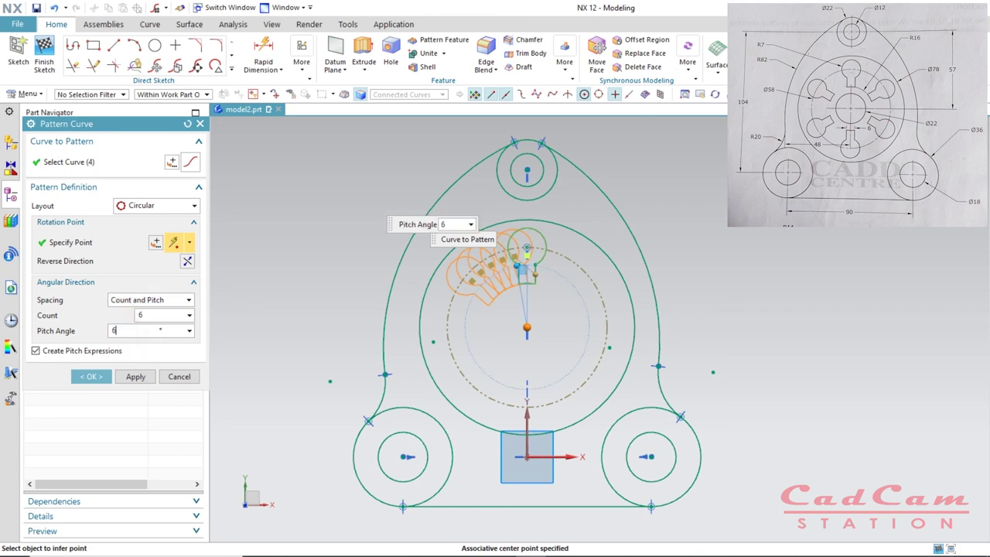
pyautogui.write('60')
pyautogui.press('Return')
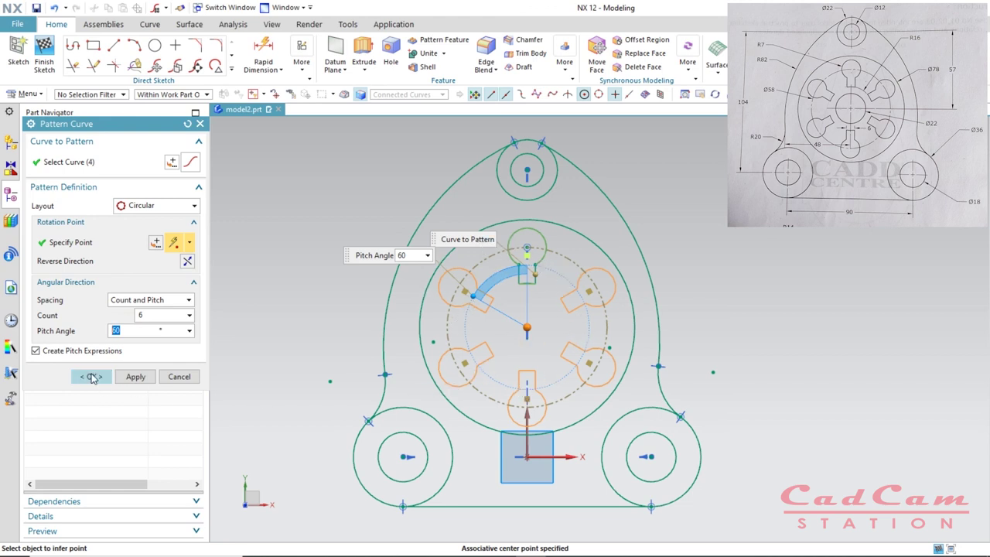
pyautogui.click(125, 377)
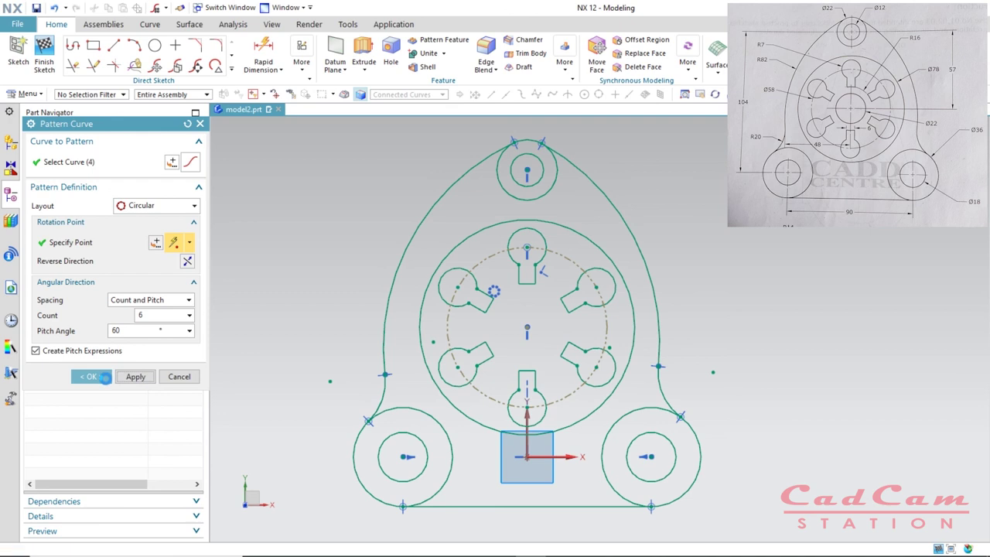
pyautogui.click(178, 377)
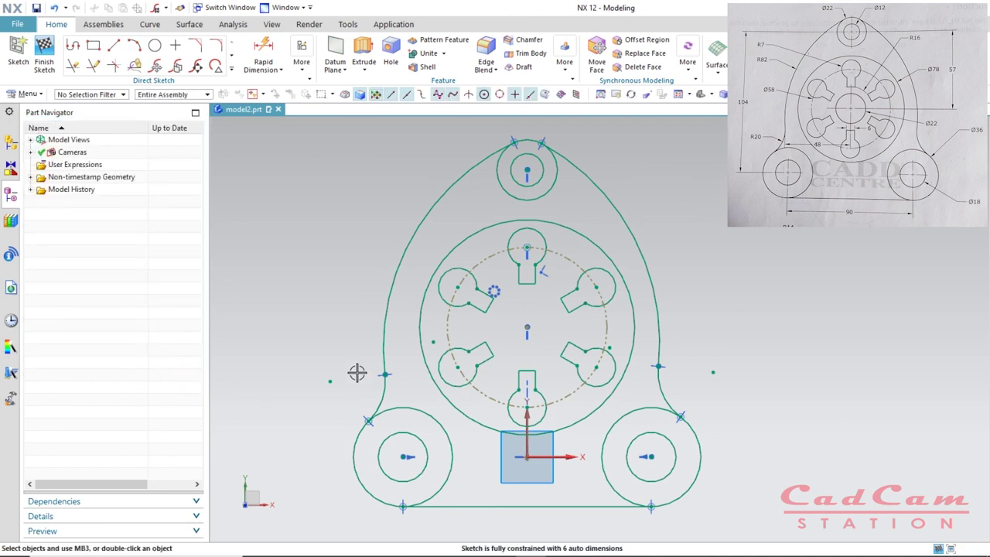
# Step: Sketch a 22 mm diameter circle at the center of the slot pattern
pyautogui.scroll(-1, 522, 266)
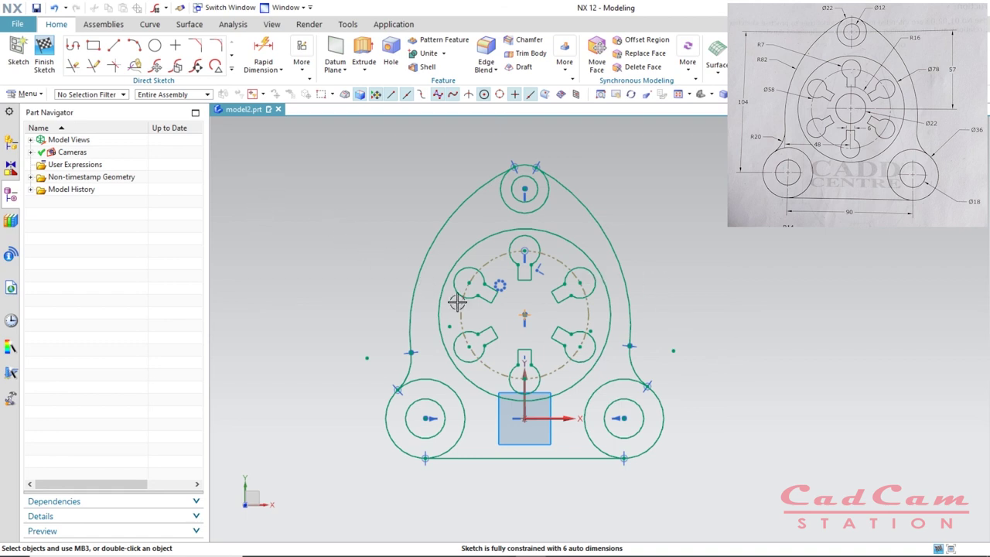
pyautogui.press('o')
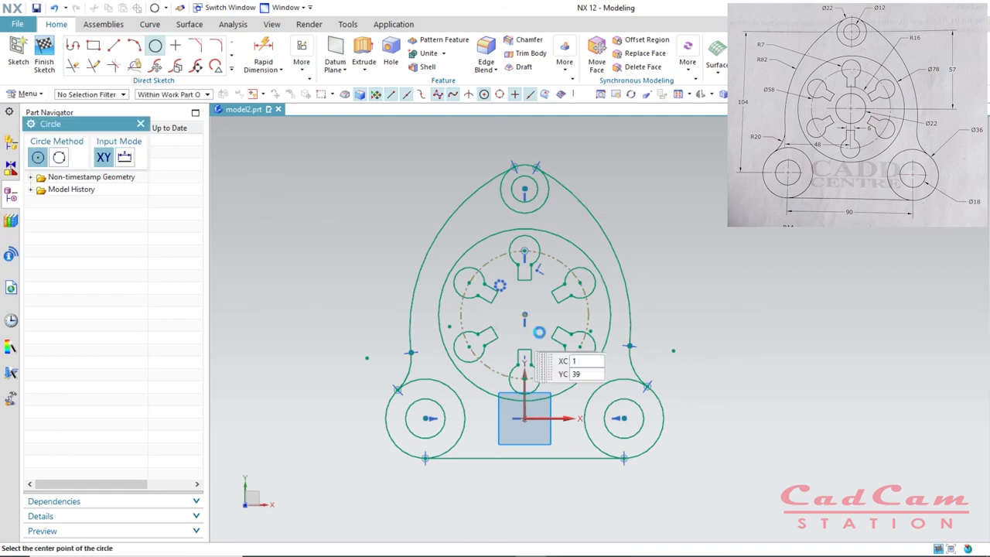
pyautogui.click(524, 314)
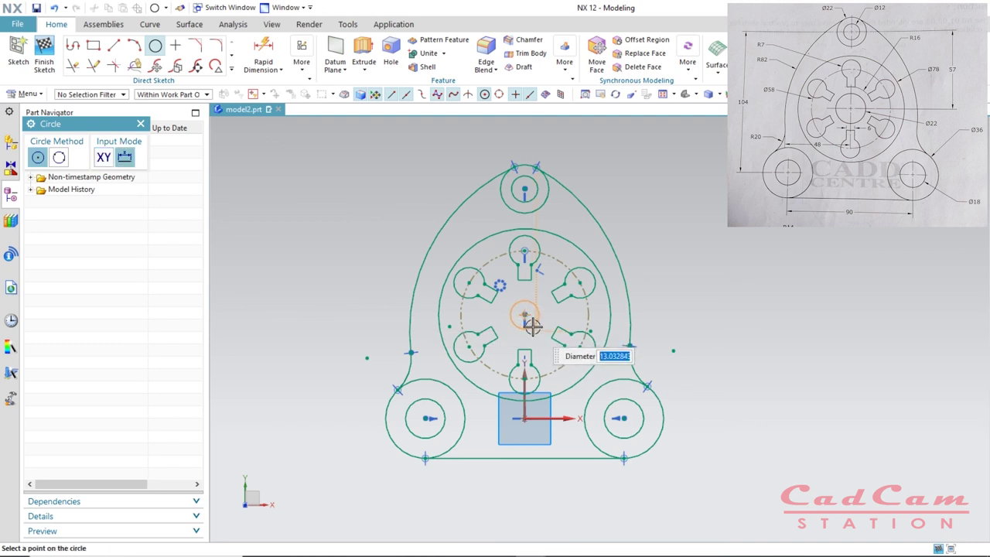
pyautogui.write('22')
pyautogui.press('Return')
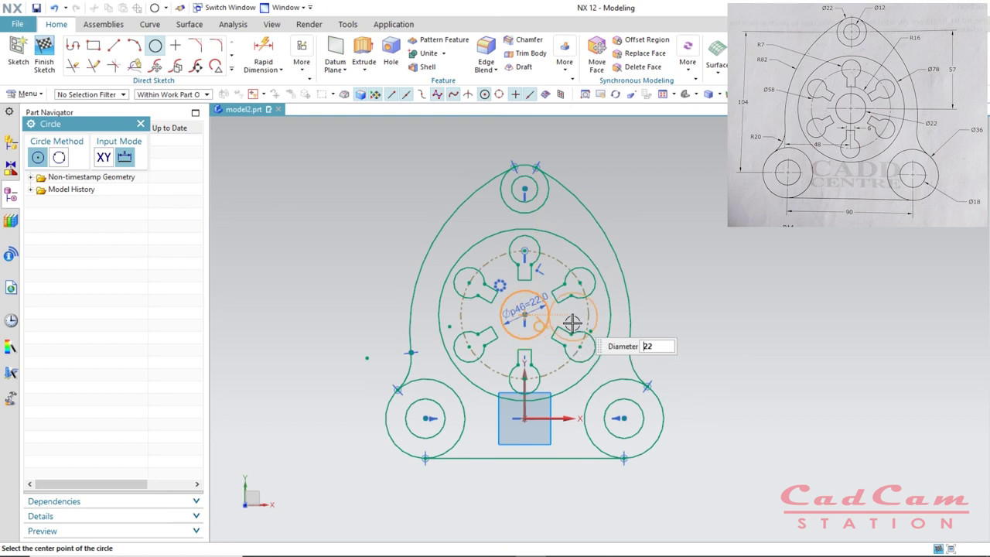
pyautogui.press('Escape')
# Step: Hide the PMI objects again to remove the central circle's diameter dimension from view
pyautogui.hotkey('ctrl', 'w')
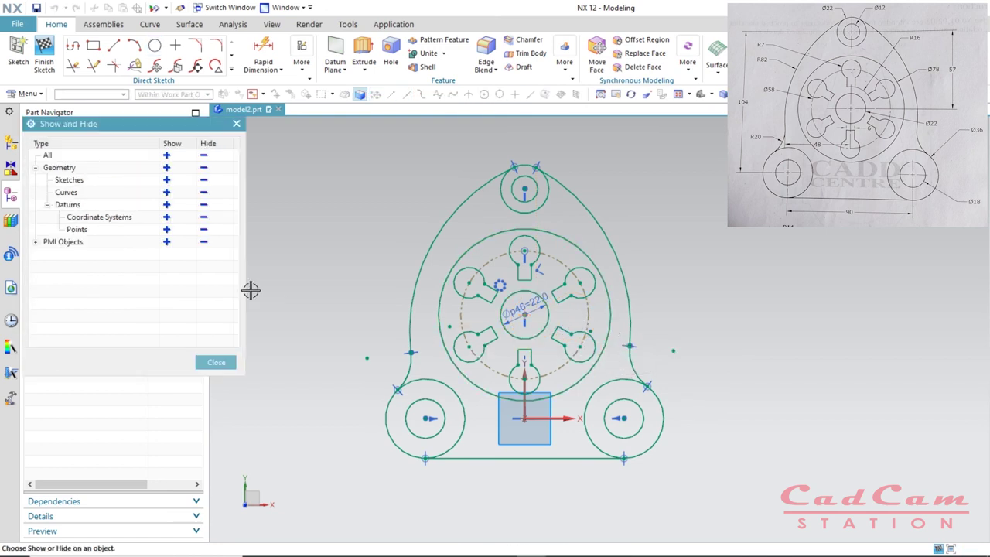
pyautogui.click(203, 241)
pyautogui.click(216, 362)
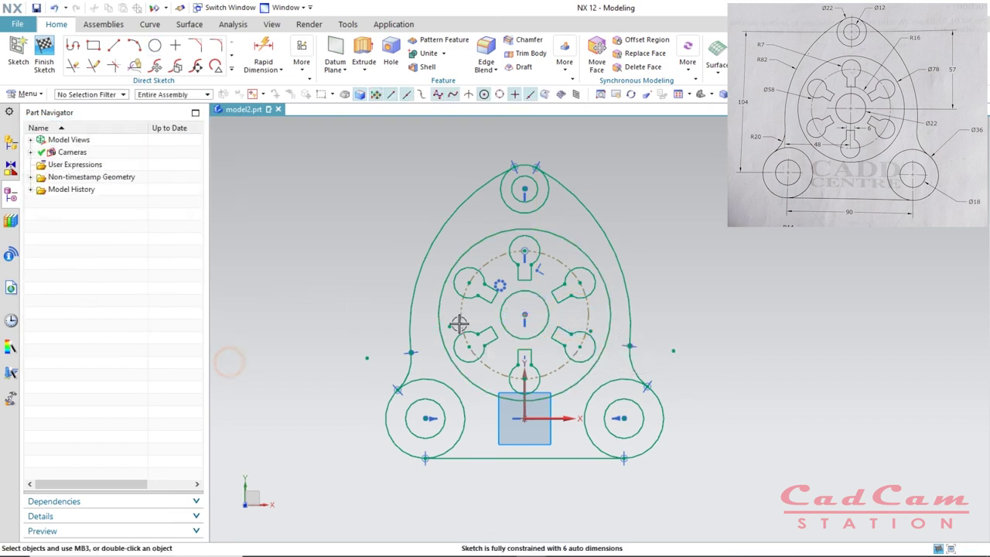
# Step: Hide all datums, including the coordinate system, so that only the sketch geometry is displayed
pyautogui.press('F7')
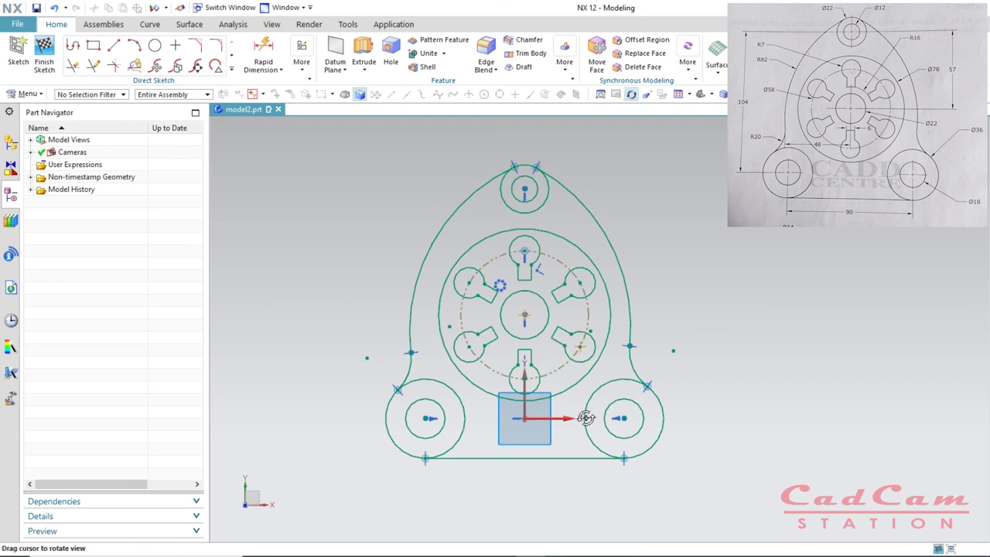
pyautogui.moveTo(536, 471)
pyautogui.mouseDown()
pyautogui.moveTo(495, 418)
pyautogui.moveTo(512, 455)
pyautogui.moveTo(503, 450)
pyautogui.mouseUp()
pyautogui.press('Escape')
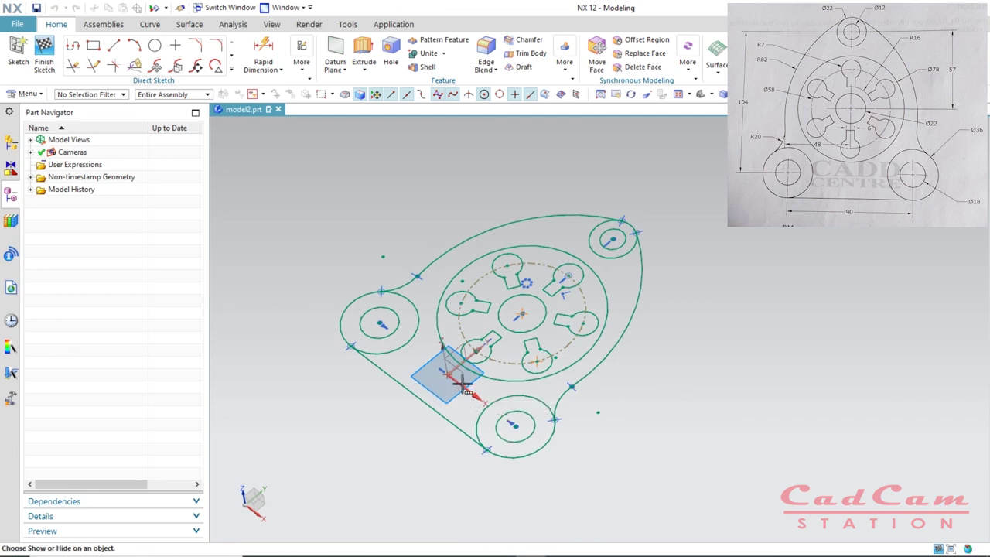
pyautogui.hotkey('ctrl', 'w')
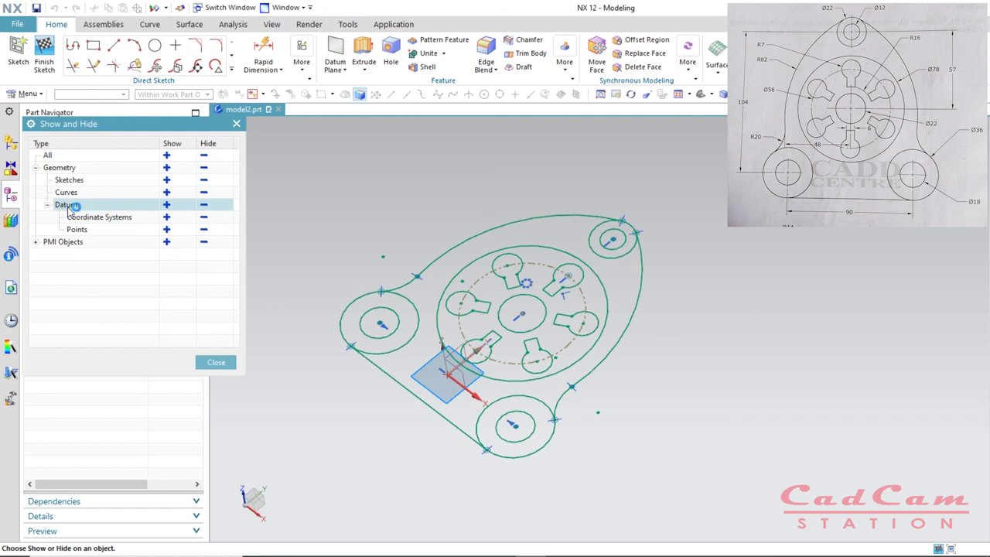
pyautogui.click(205, 207)
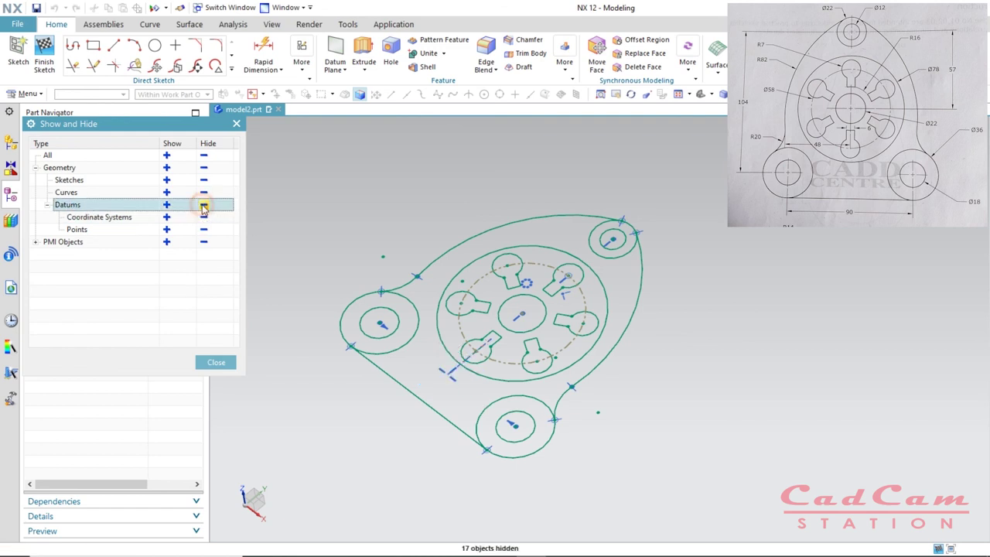